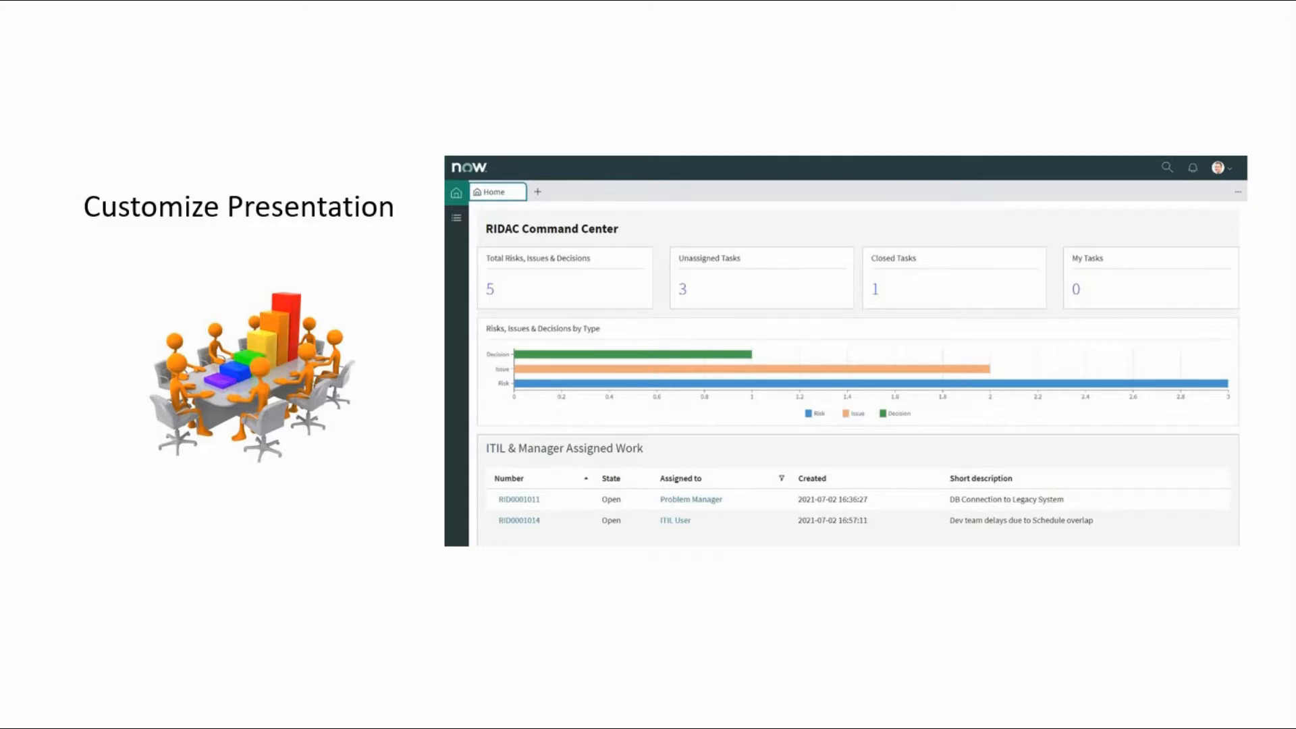
pyautogui.press('Right')
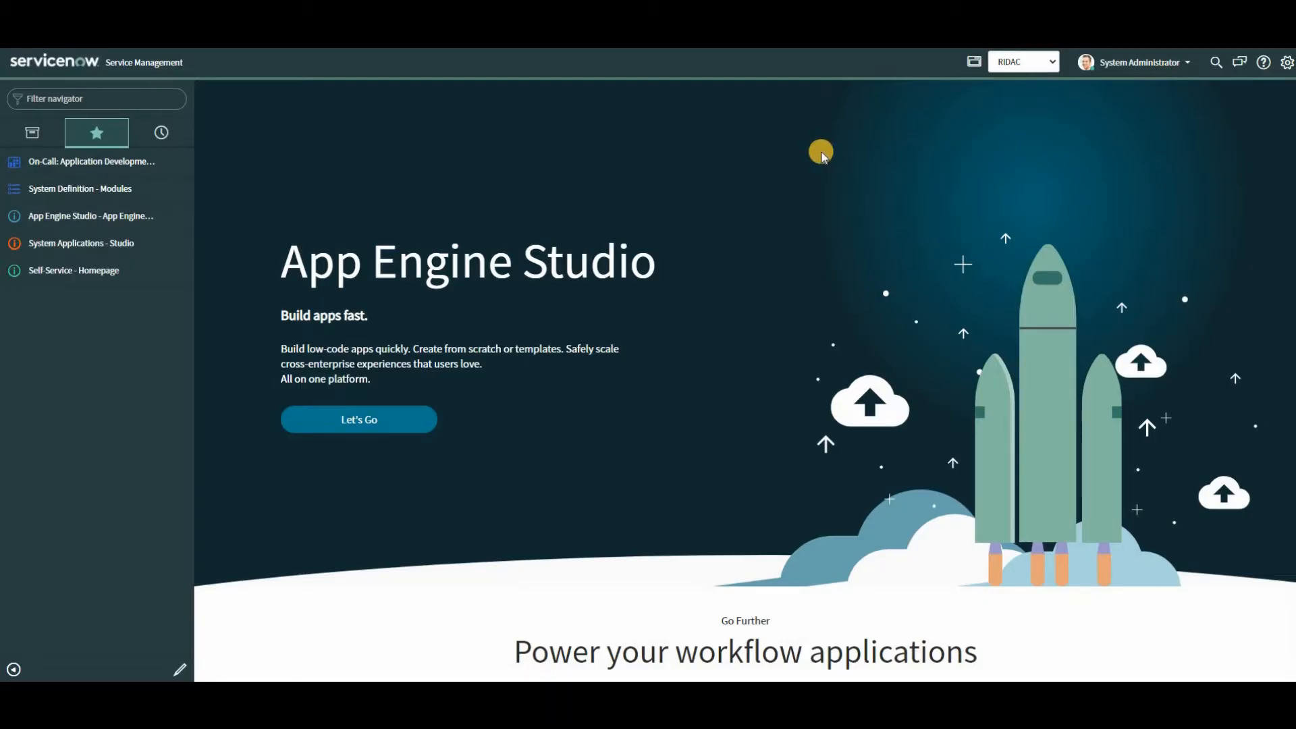
# - Enter App Engine Studio, open the RIDAC app from the recent apps and dismiss the automation guidance
pyautogui.click(356, 425)
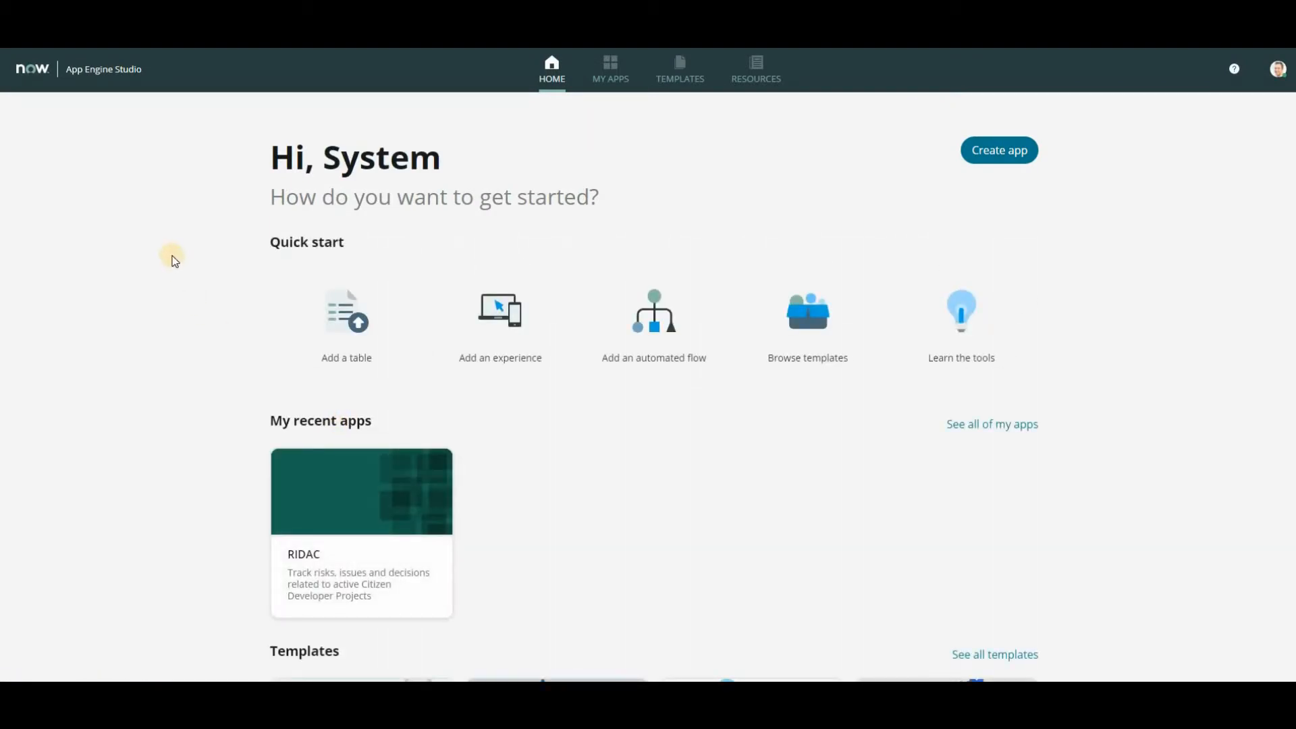
pyautogui.click(349, 511)
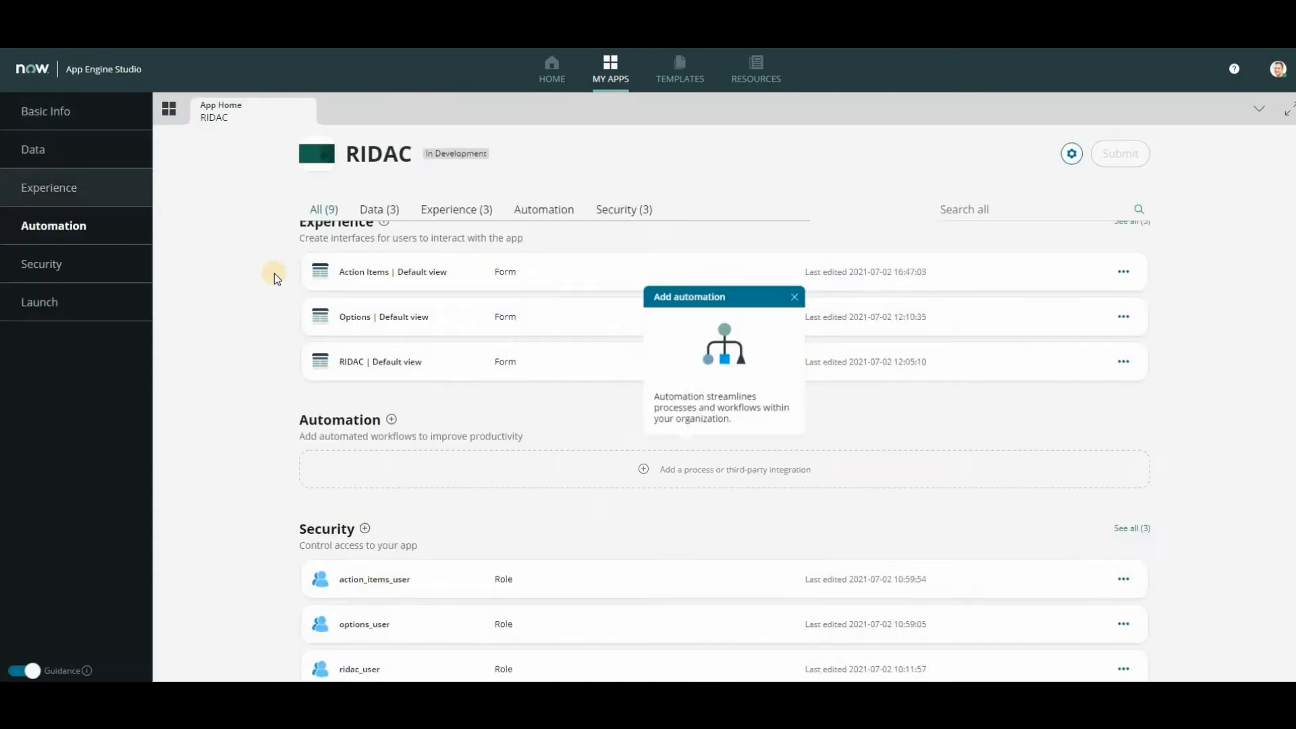
pyautogui.click(800, 247)
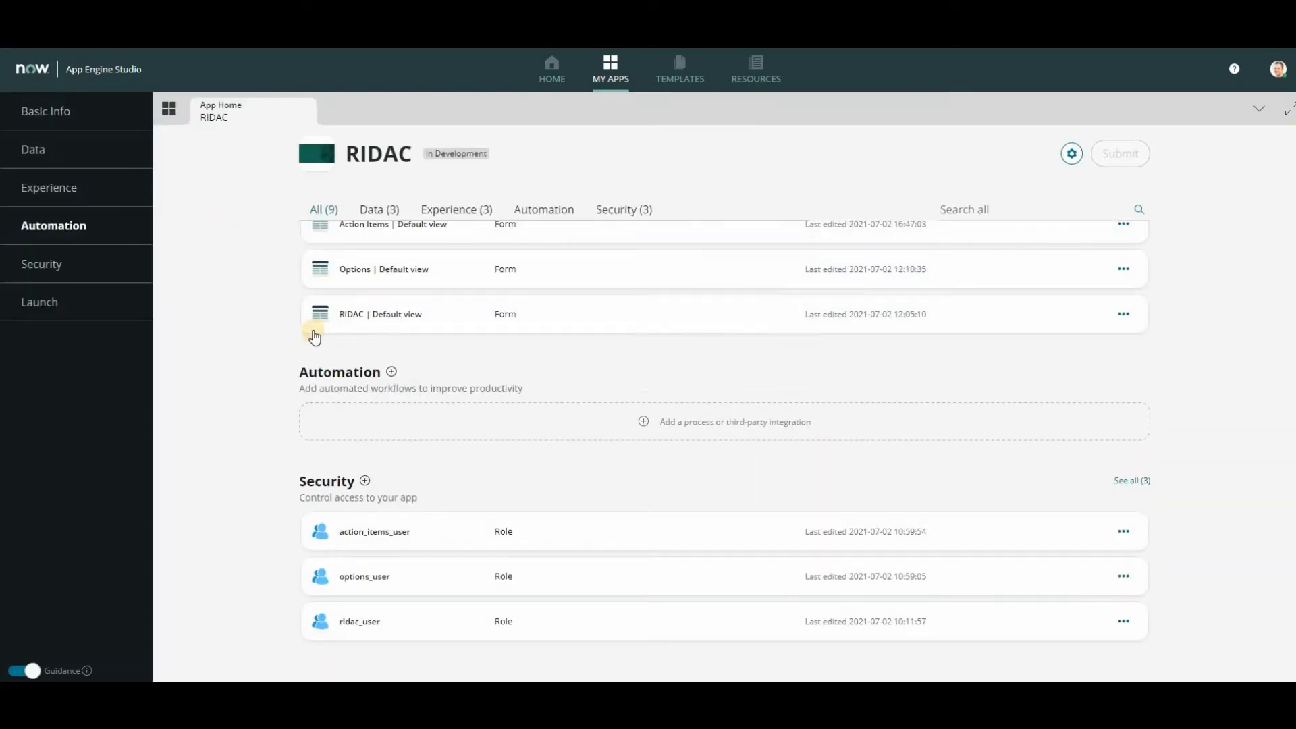
# - Add a Workspace experience to the RIDAC app, accepting the name RIDAC, URL ridac and the preset roles
pyautogui.scroll(5, 243, 331)
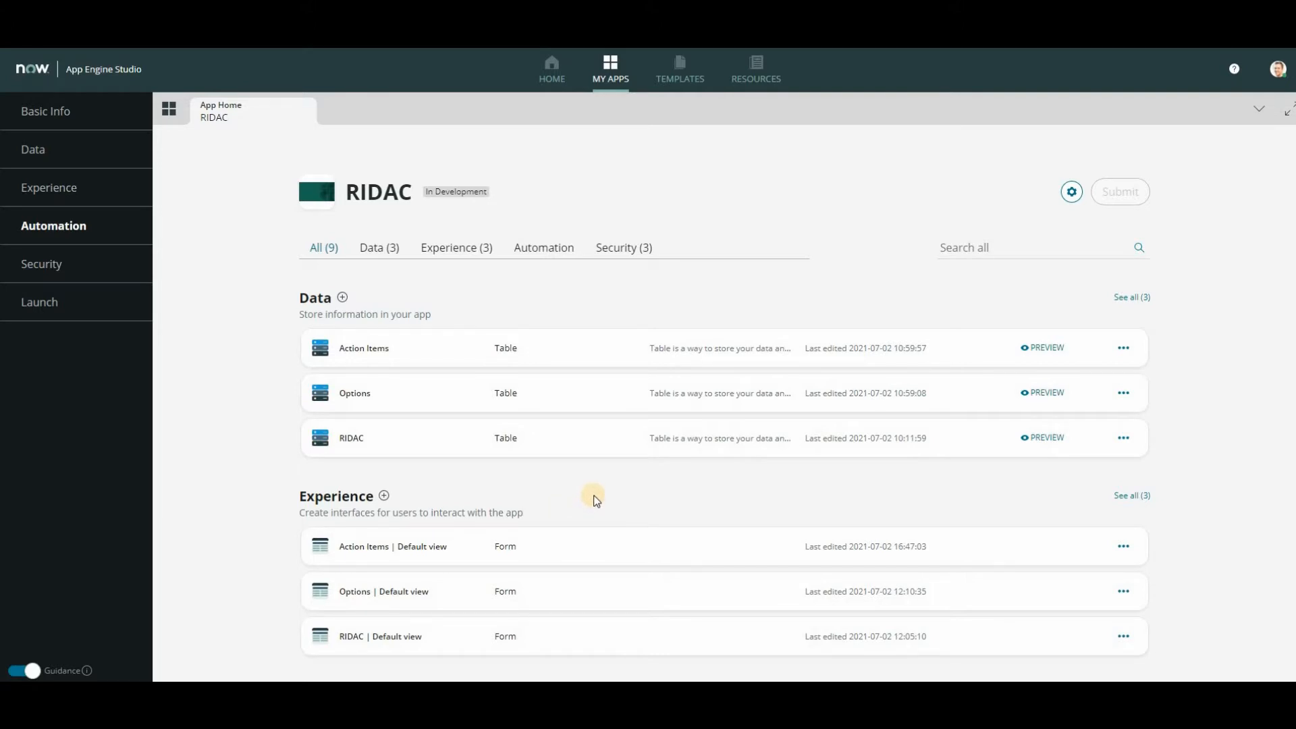
pyautogui.scroll(-1, 596, 499)
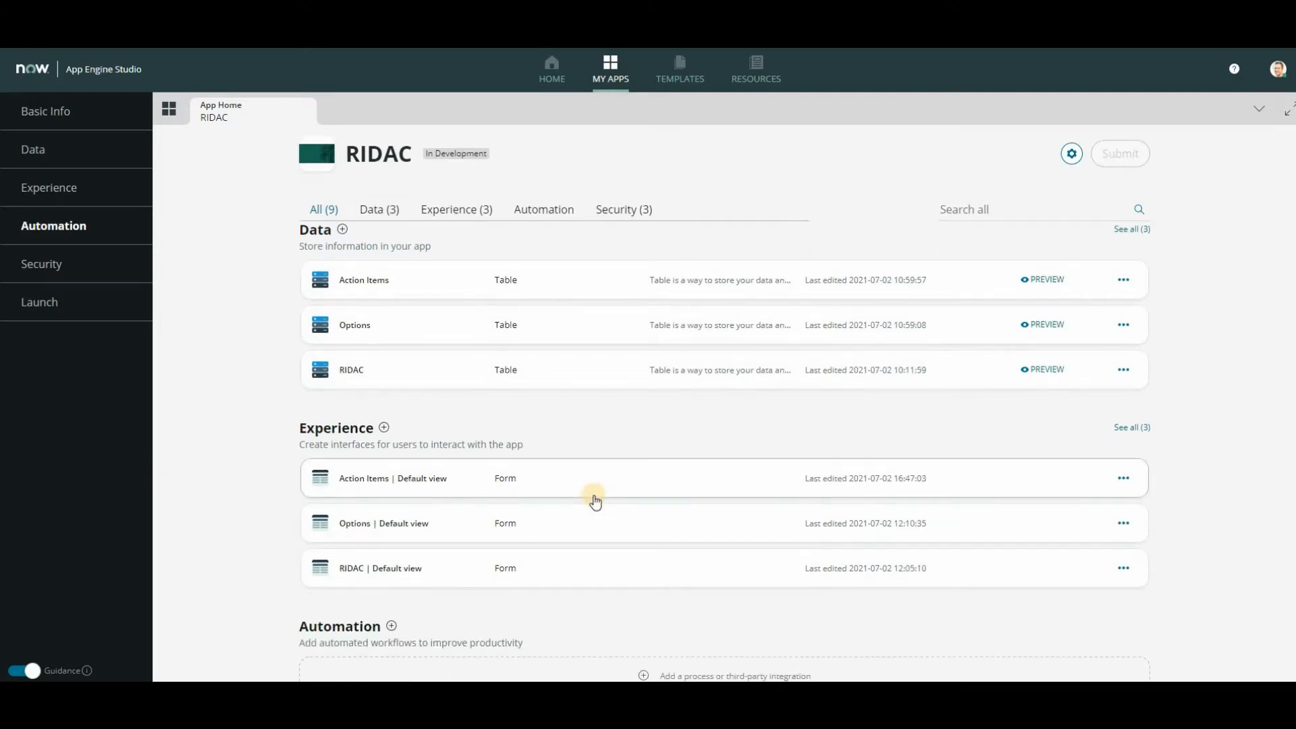
pyautogui.scroll(-1, 595, 499)
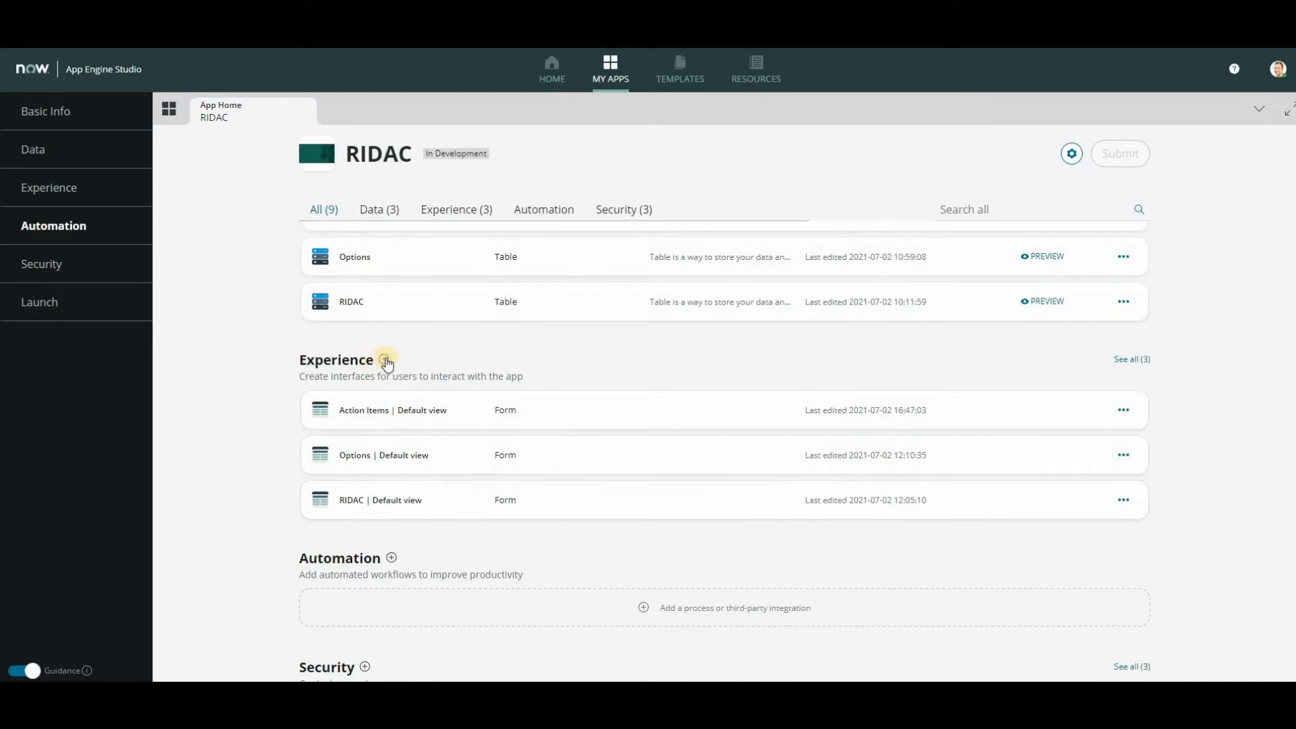
pyautogui.click(386, 362)
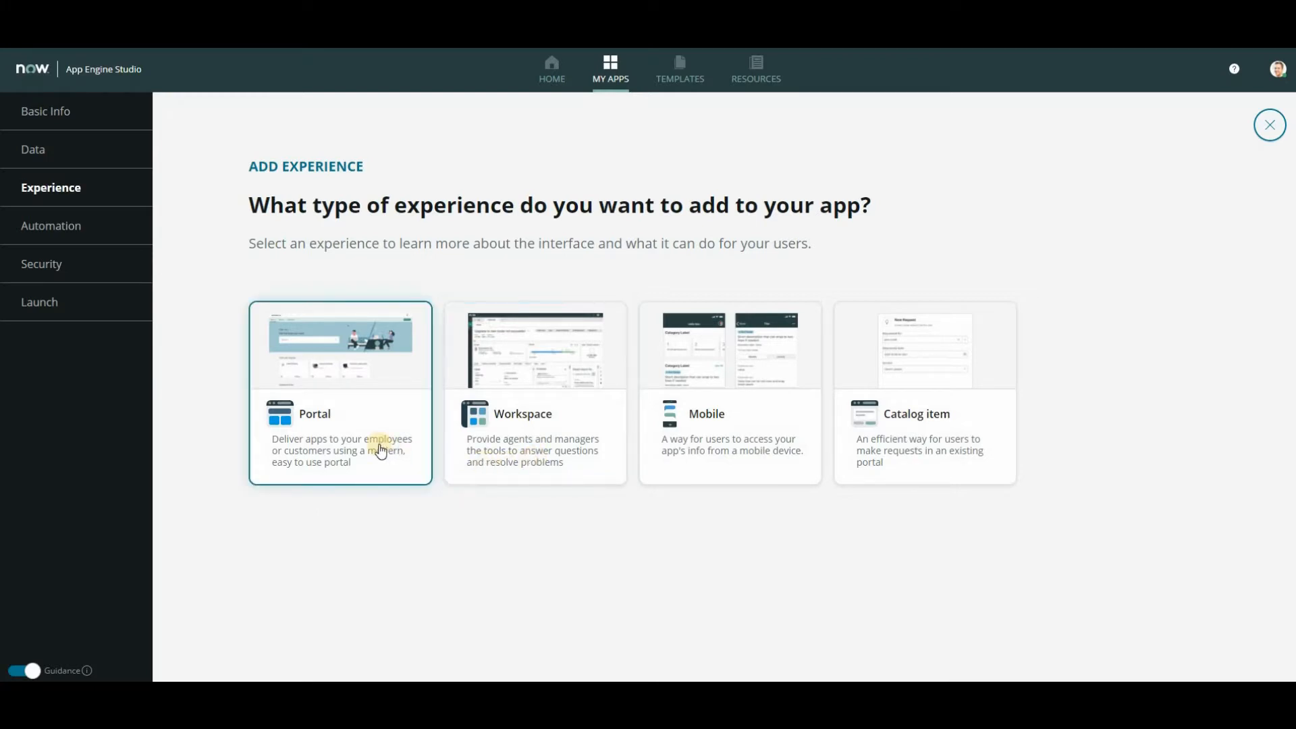
pyautogui.click(590, 418)
pyautogui.click(880, 518)
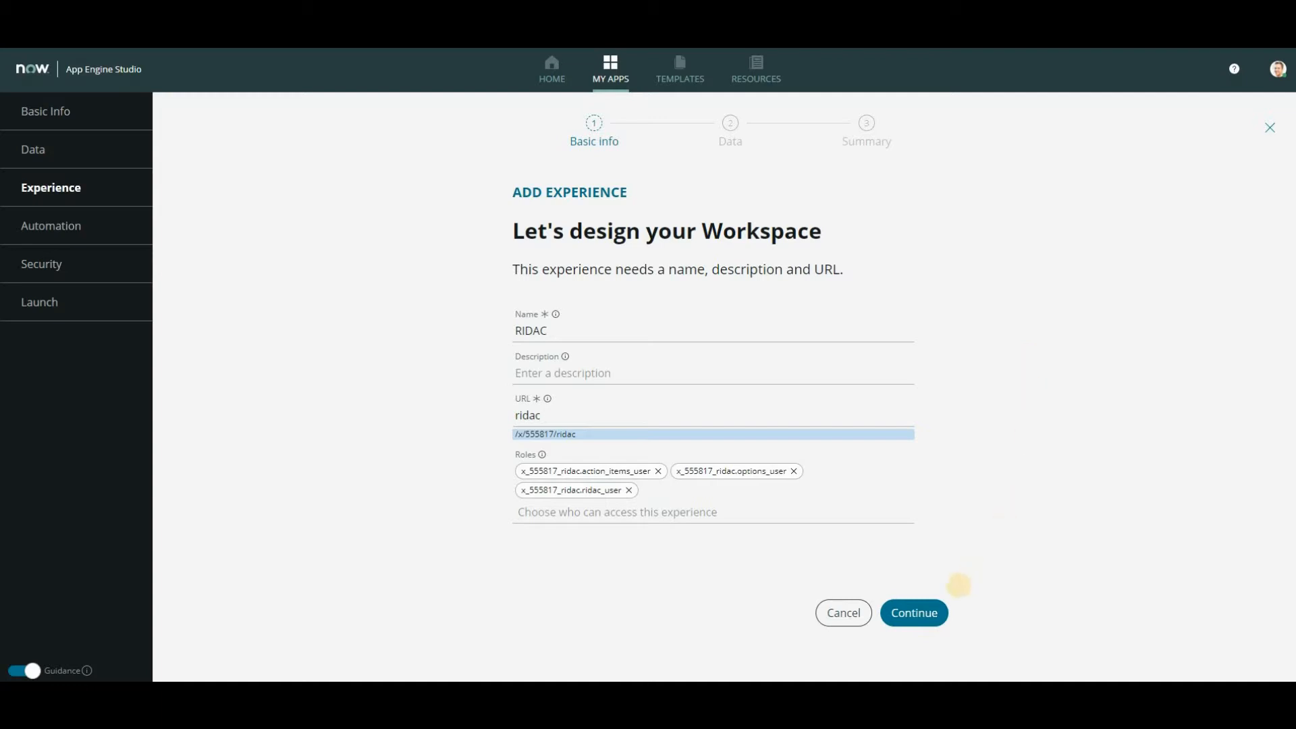
pyautogui.click(920, 618)
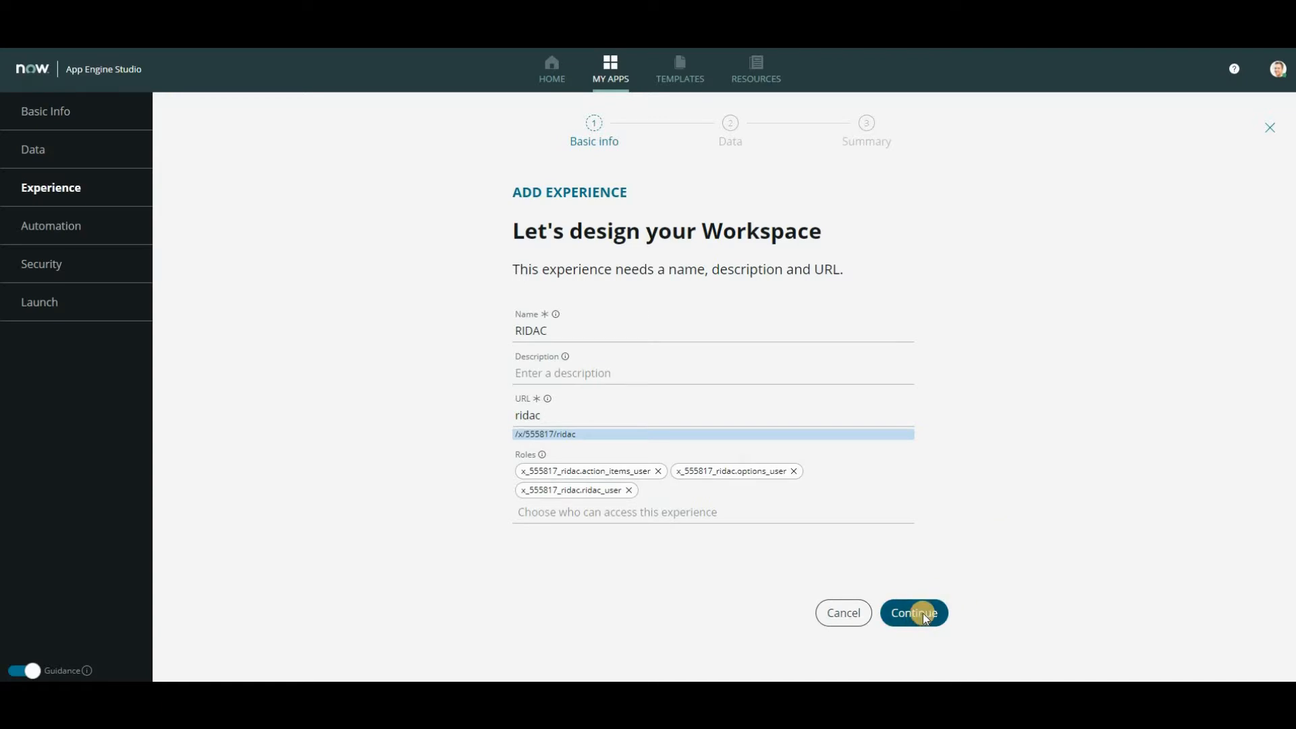
# - Set the workspace's primary table to RIDAC
pyautogui.click(586, 347)
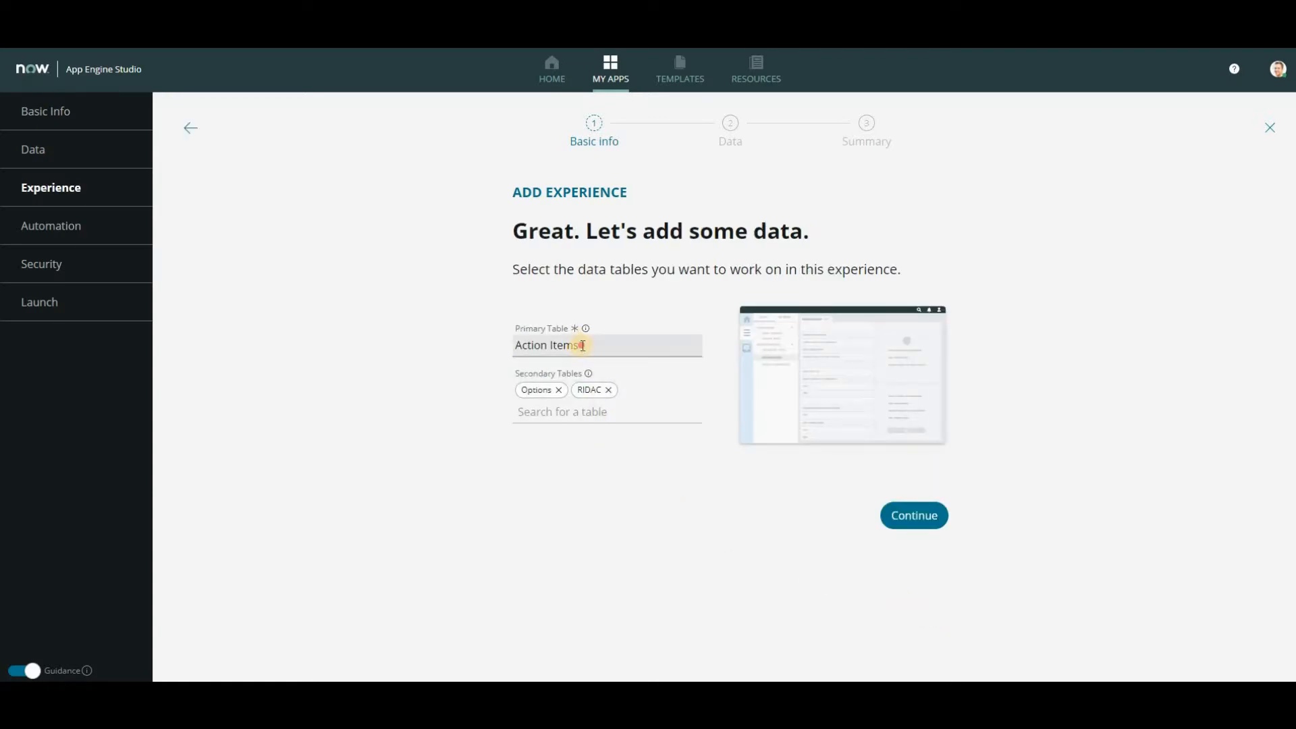
pyautogui.write('rid')
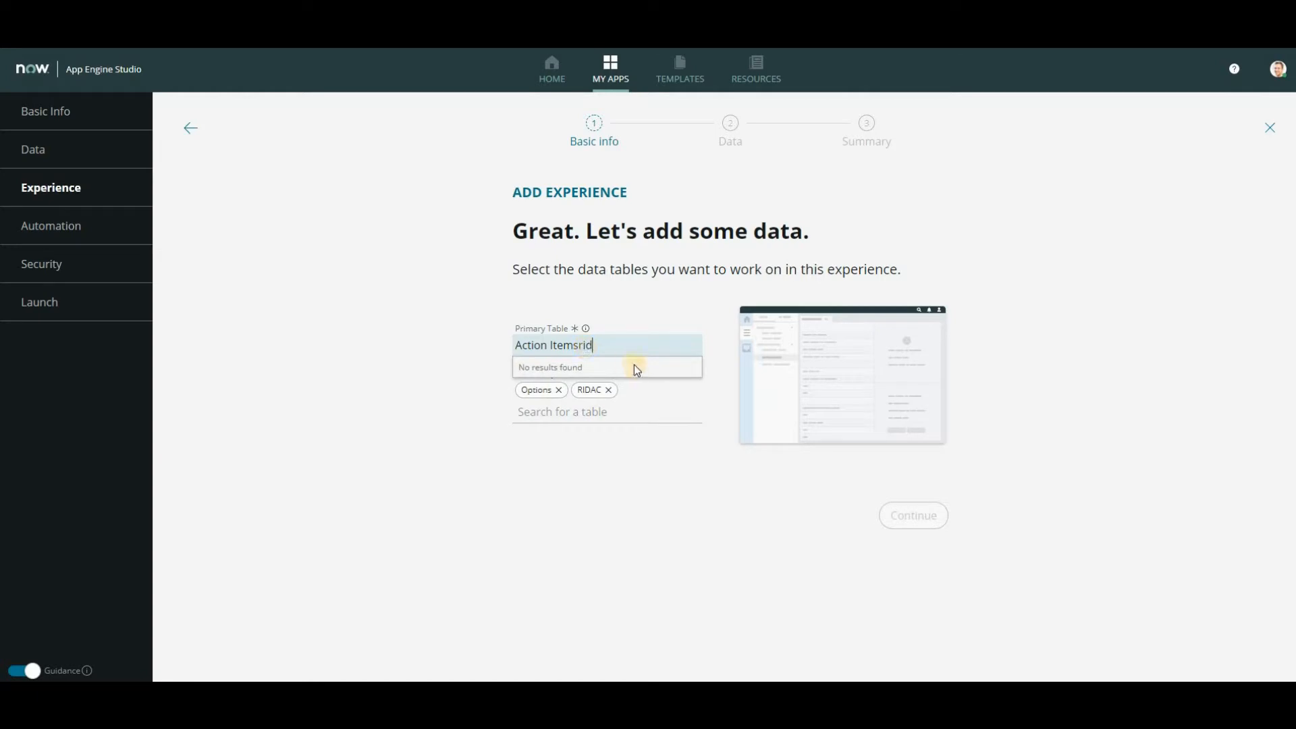
pyautogui.hotkey('ctrl', 'a')
pyautogui.write('r')
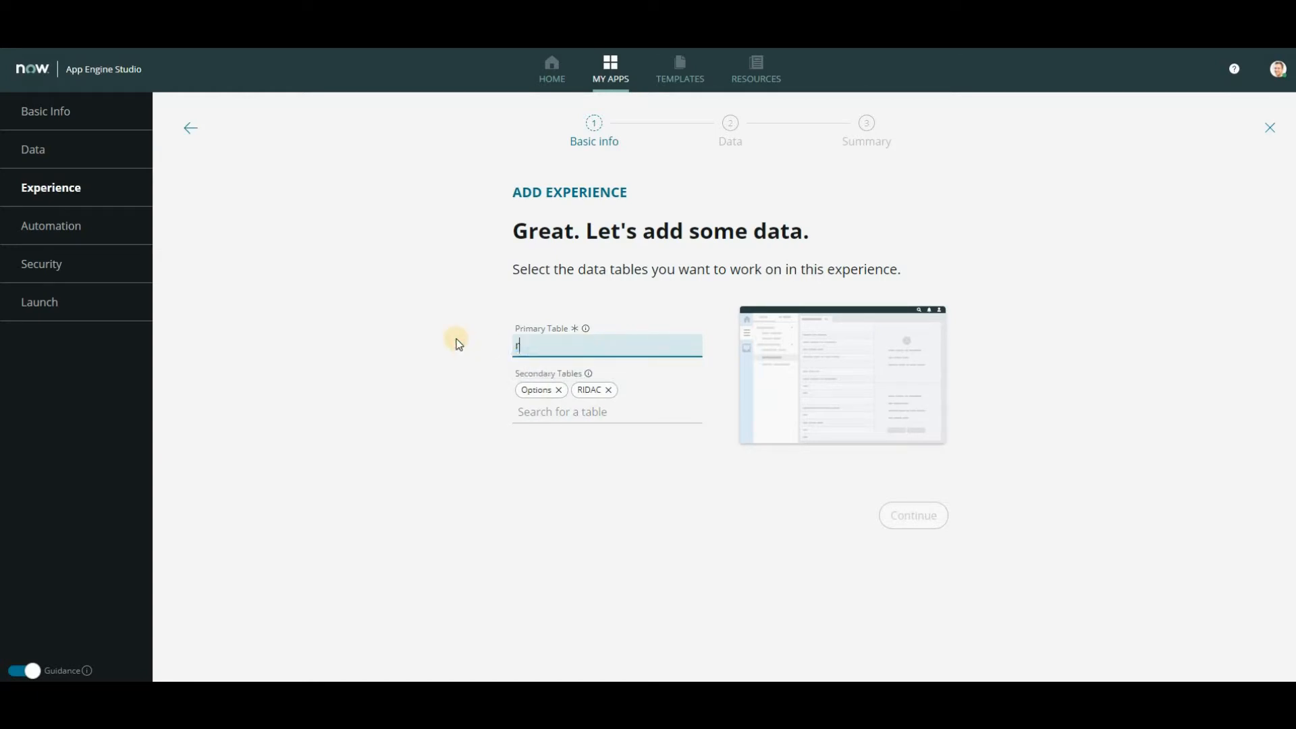
pyautogui.write('id')
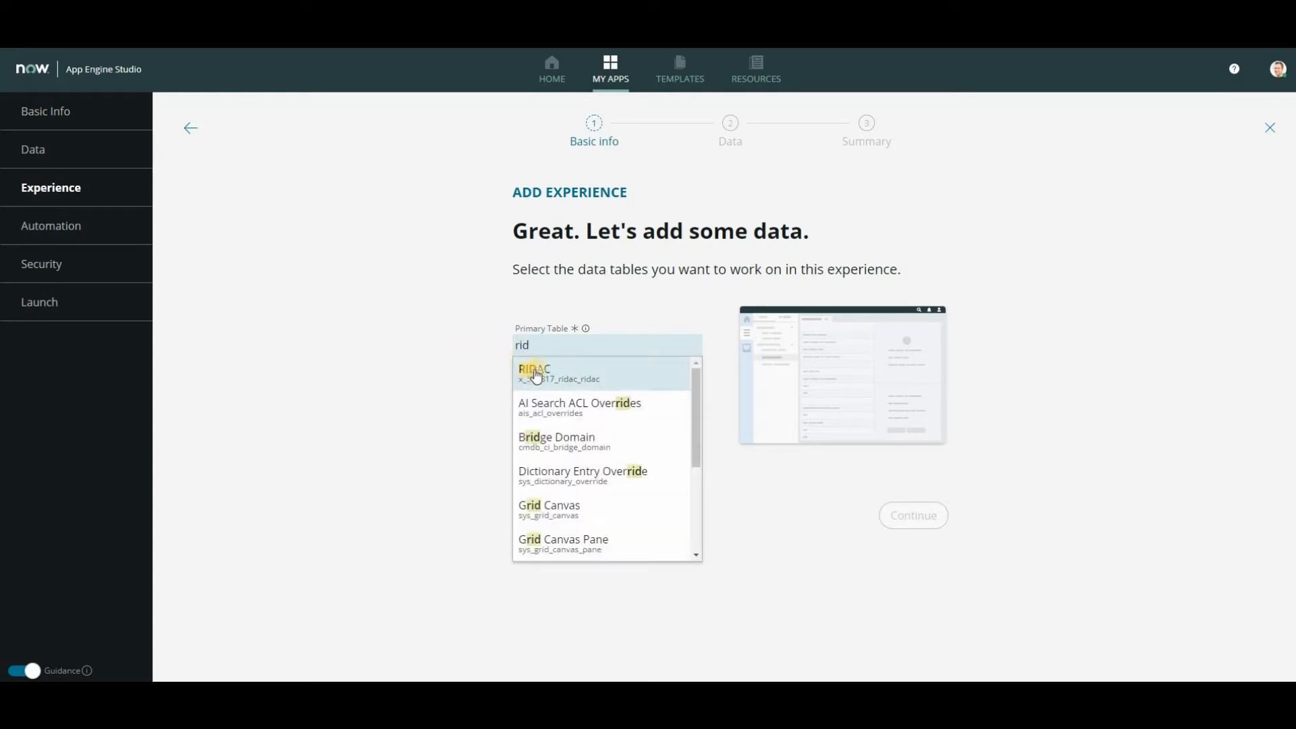
pyautogui.click(531, 370)
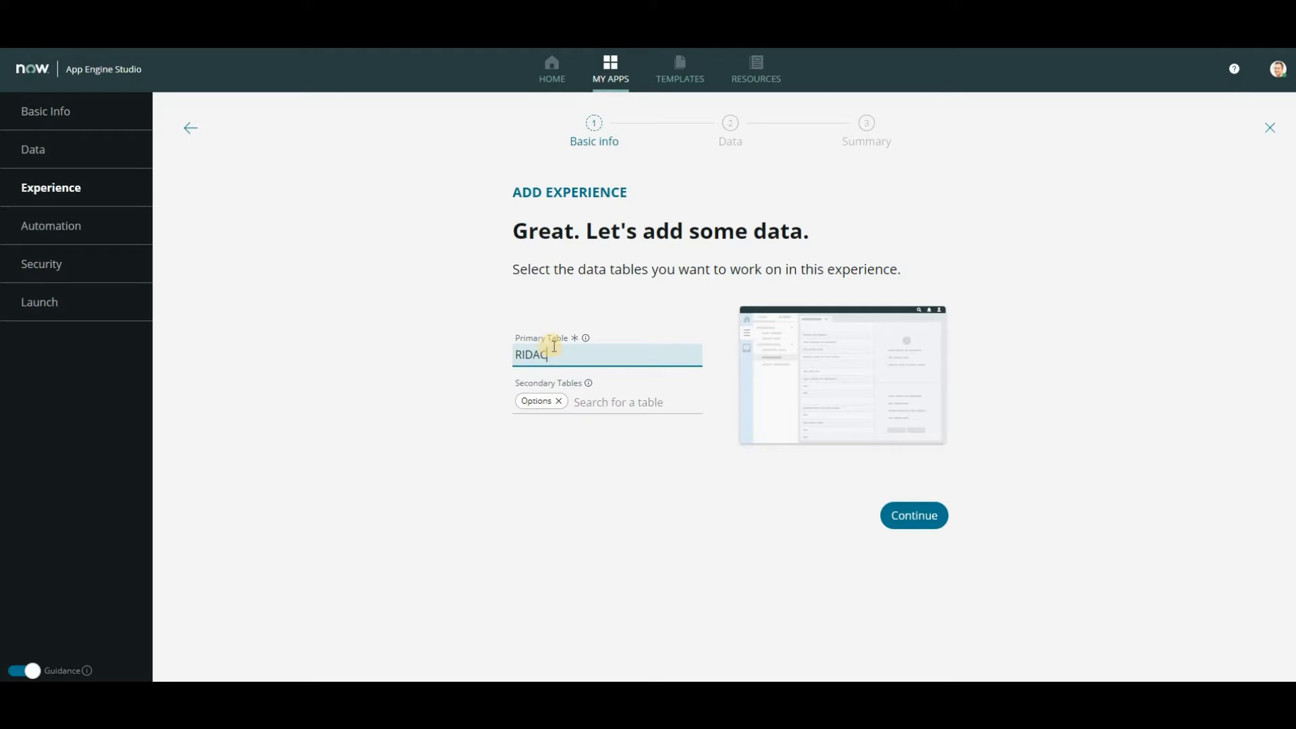
# - Add Action Items as a secondary table, finish creating the workspace and dismiss the automation guidance
pyautogui.click(614, 403)
pyautogui.write('a')
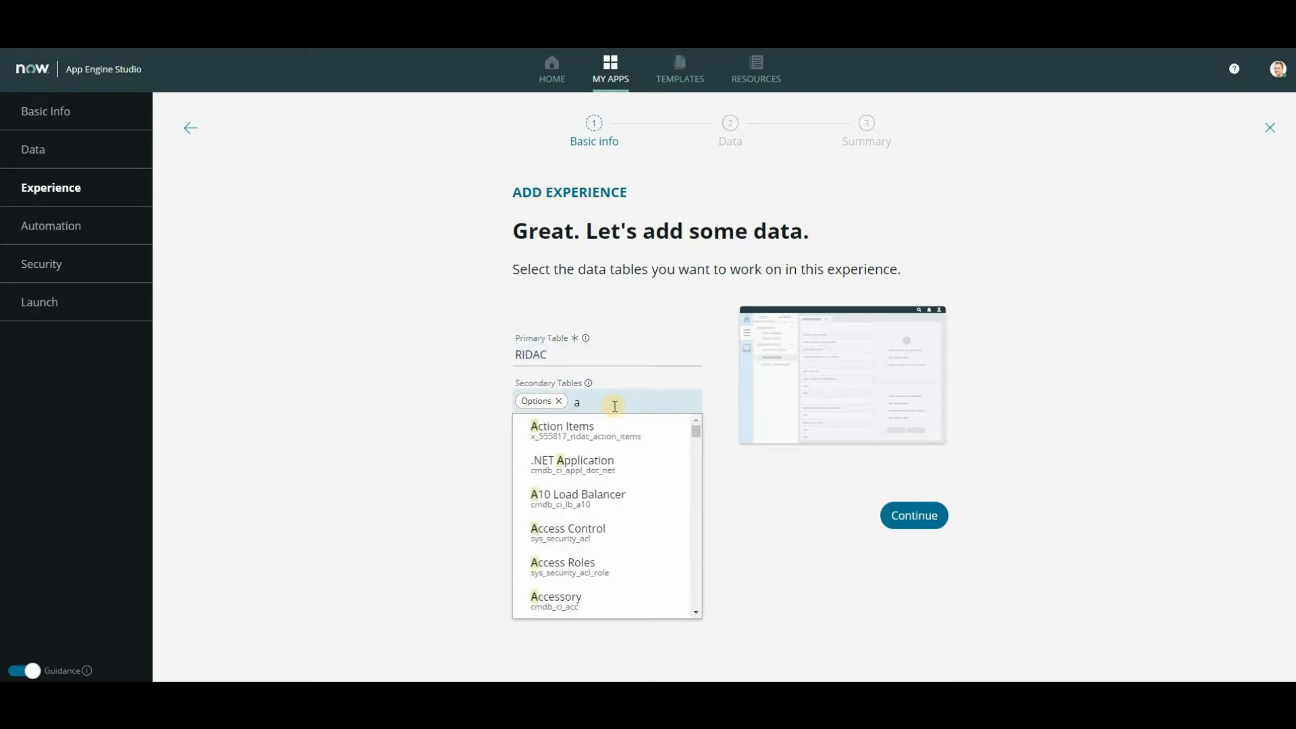
pyautogui.click(571, 429)
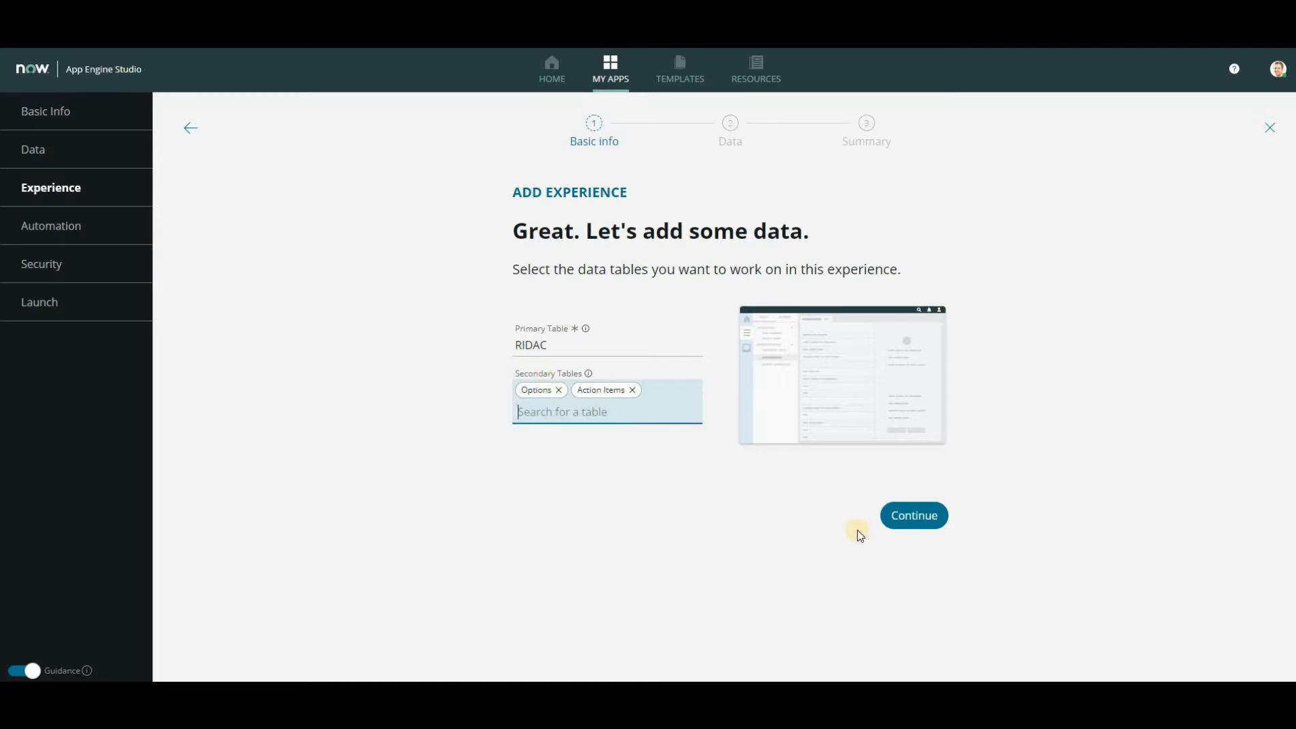
pyautogui.click(919, 518)
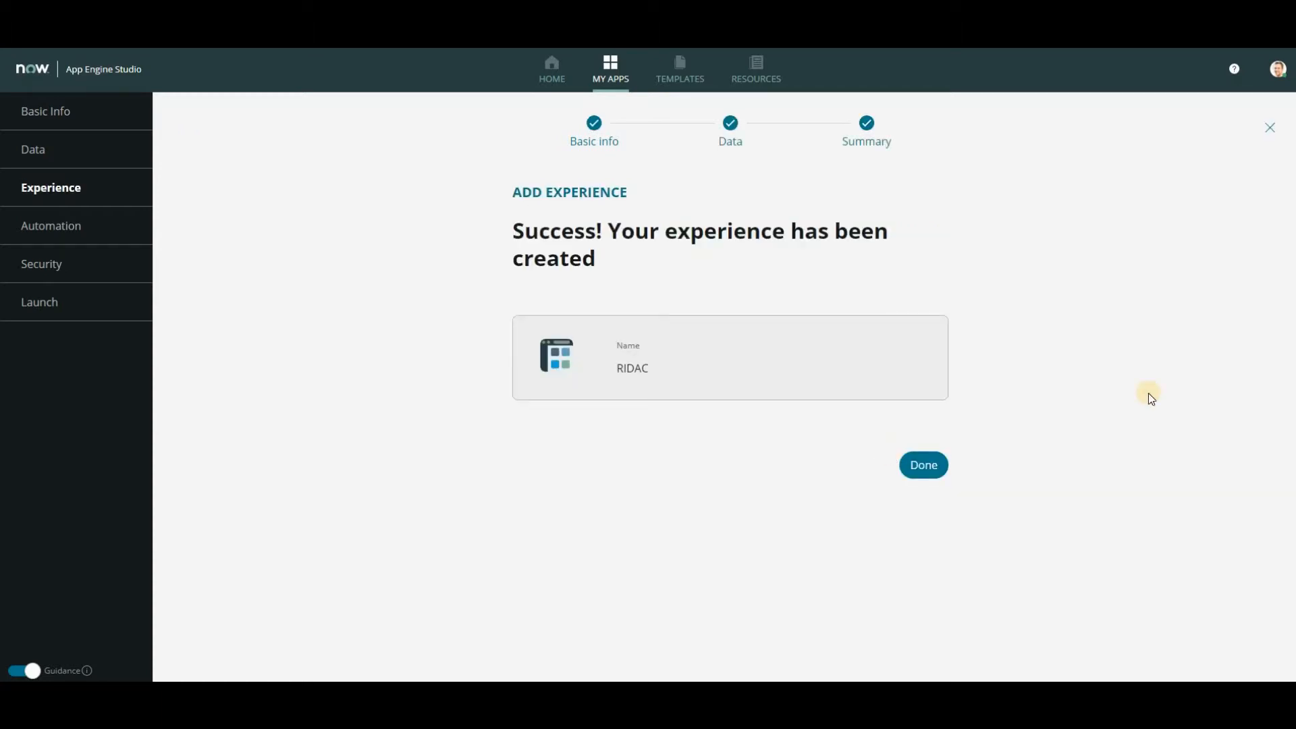
pyautogui.click(930, 465)
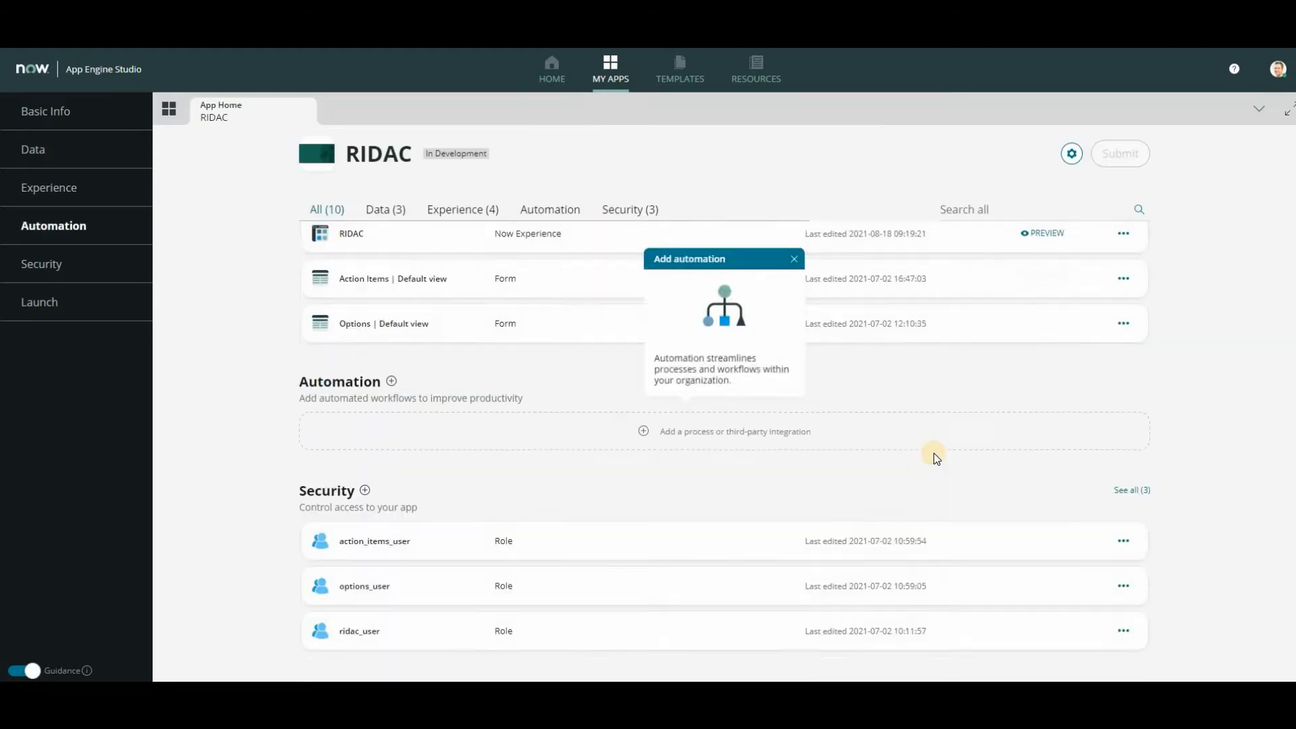
pyautogui.click(797, 251)
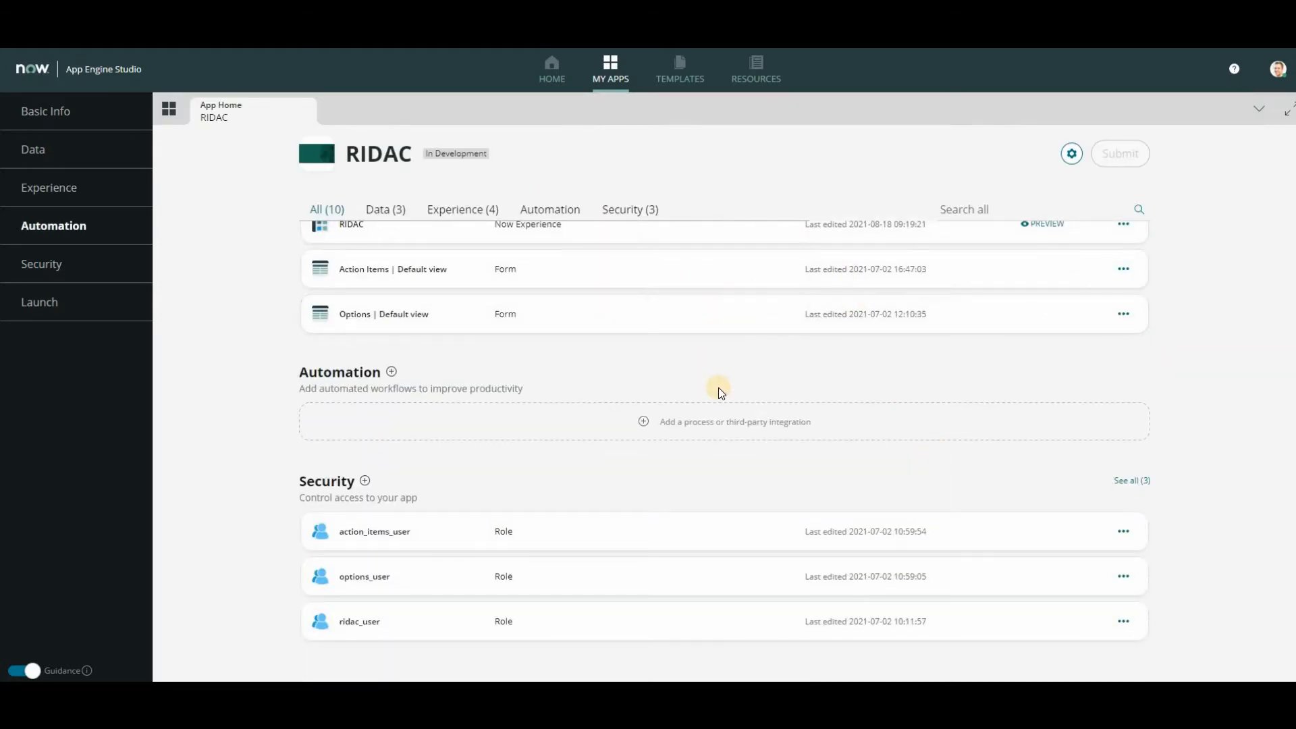
# - Open the RIDAC Now Experience in UI Builder and view the list of its available pages
pyautogui.scroll(2, 718, 388)
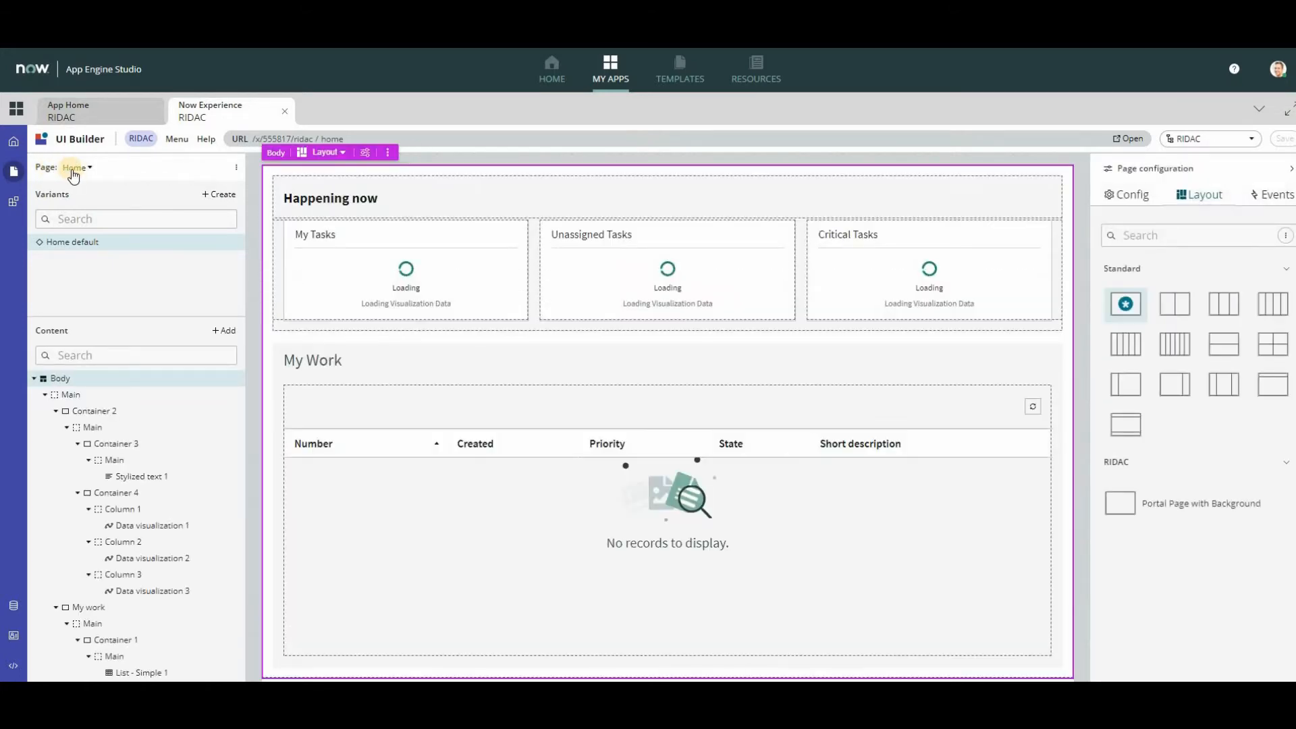
pyautogui.click(73, 167)
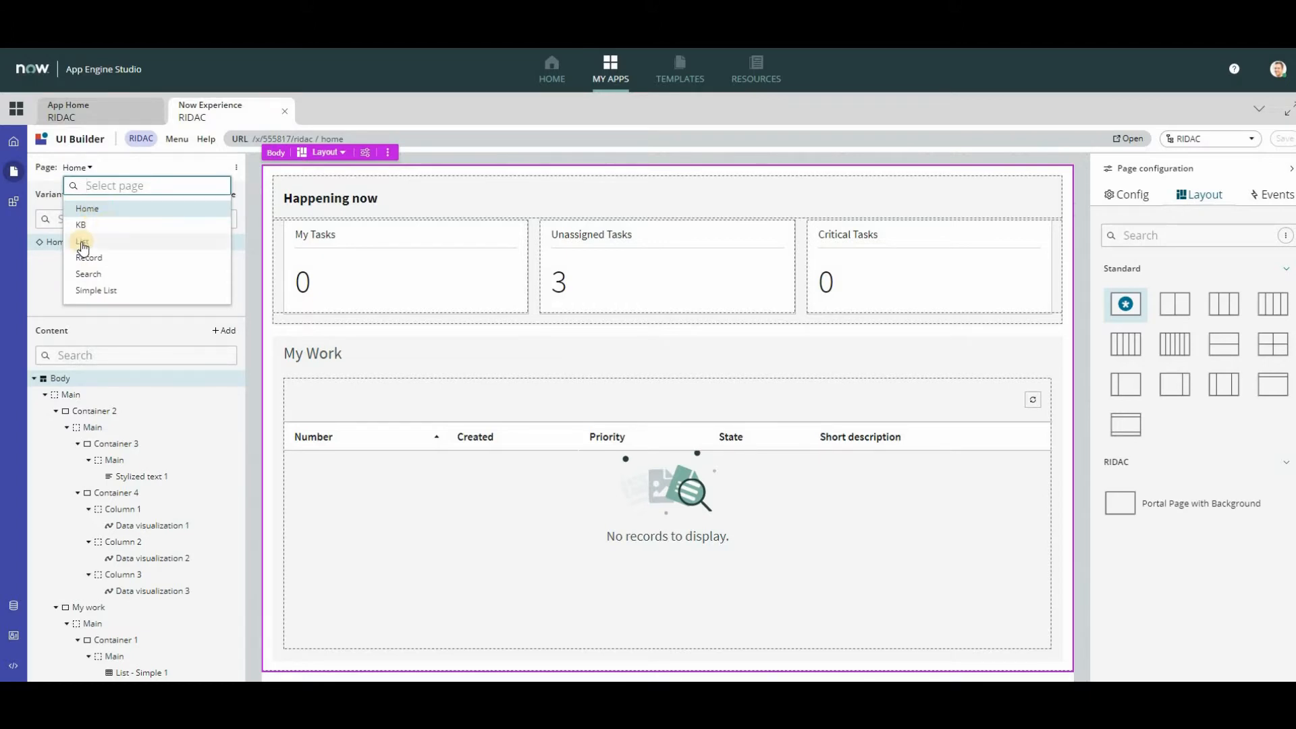
pyautogui.click(102, 166)
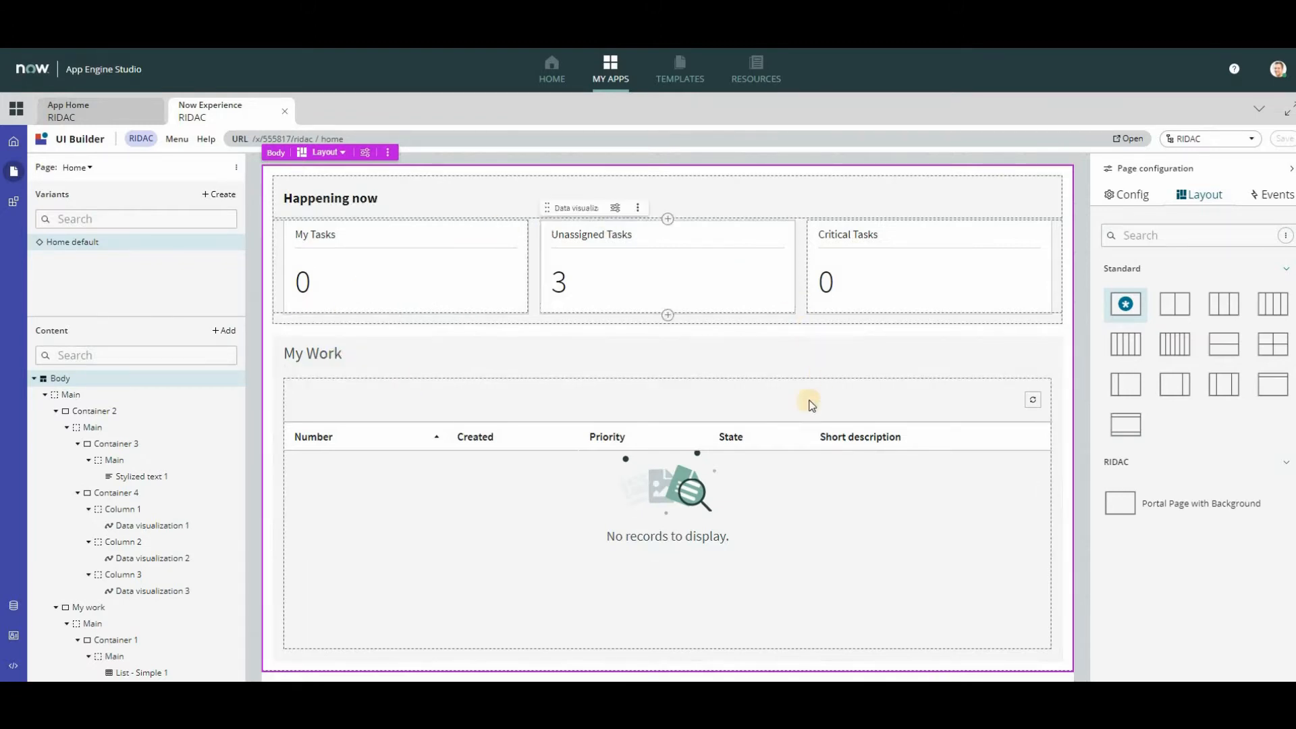
# - Examine the Home page's components: the Happening now heading, the task score cards with their container, and the My Work section
pyautogui.click(492, 193)
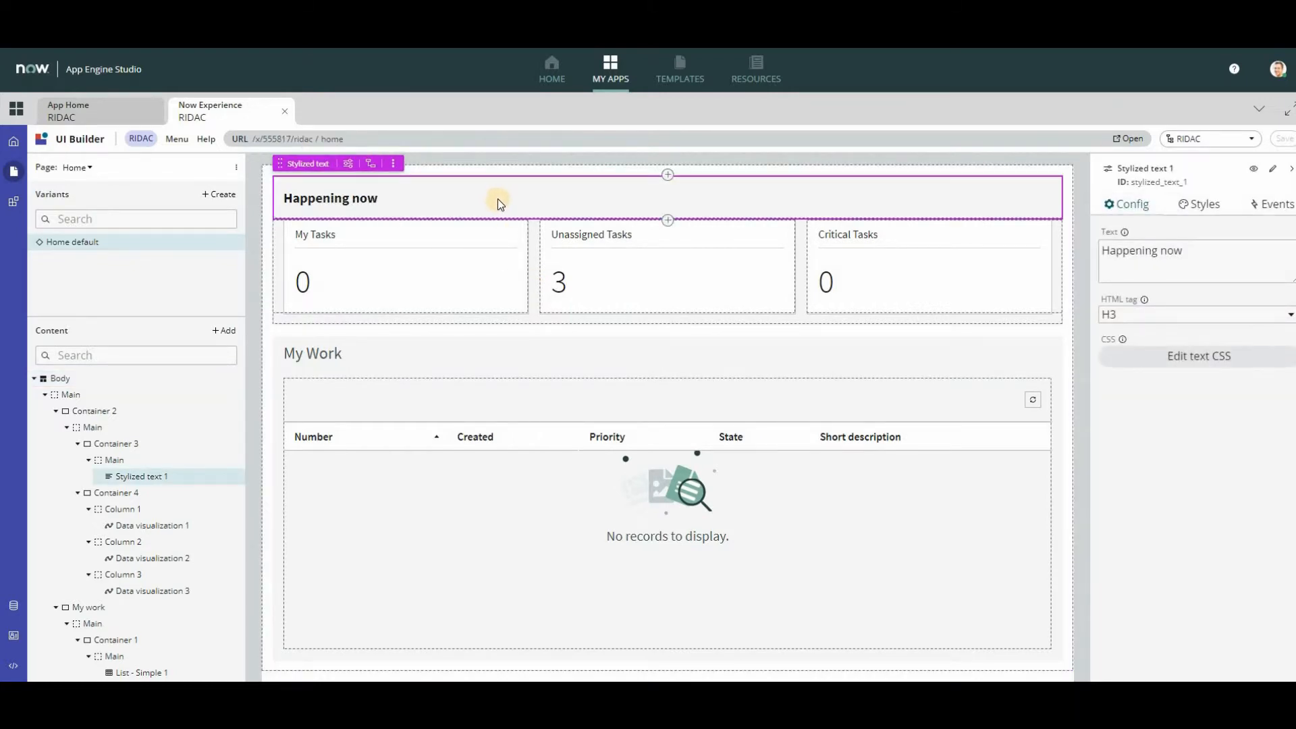
pyautogui.click(480, 266)
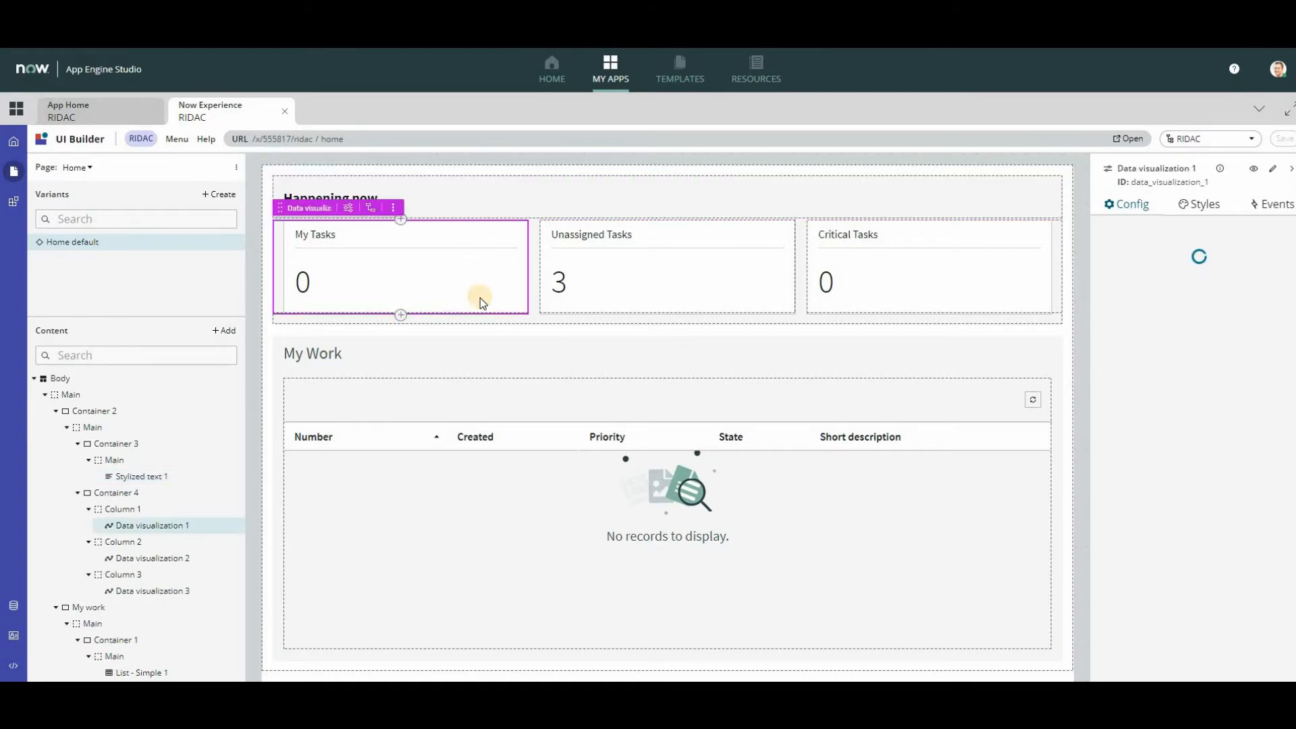
pyautogui.click(909, 288)
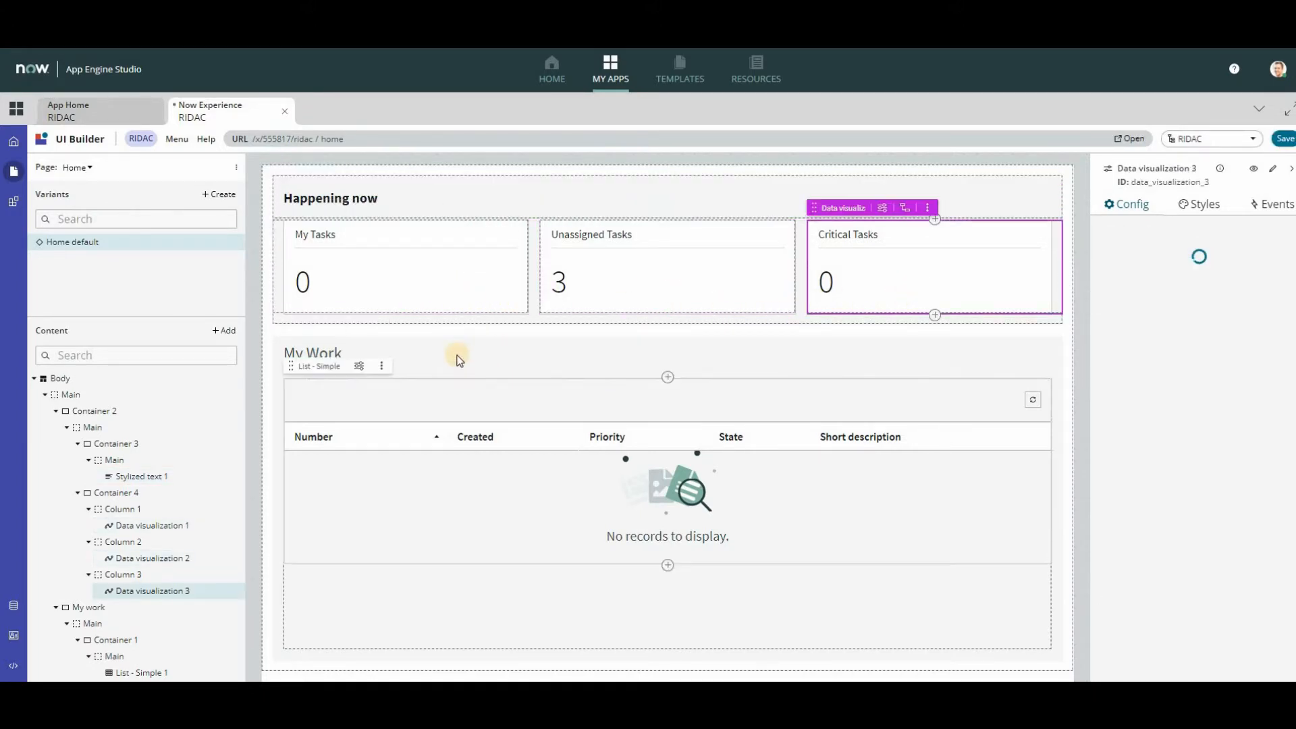
pyautogui.click(458, 362)
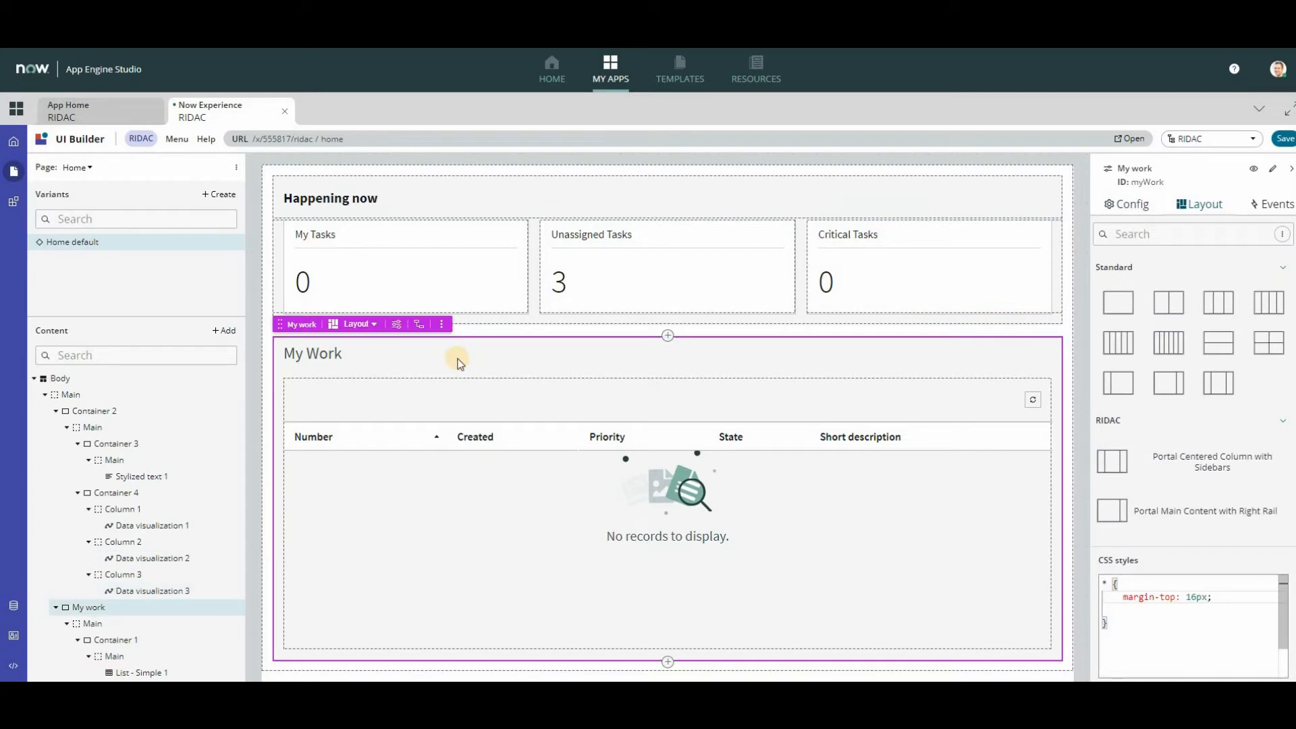
pyautogui.click(440, 406)
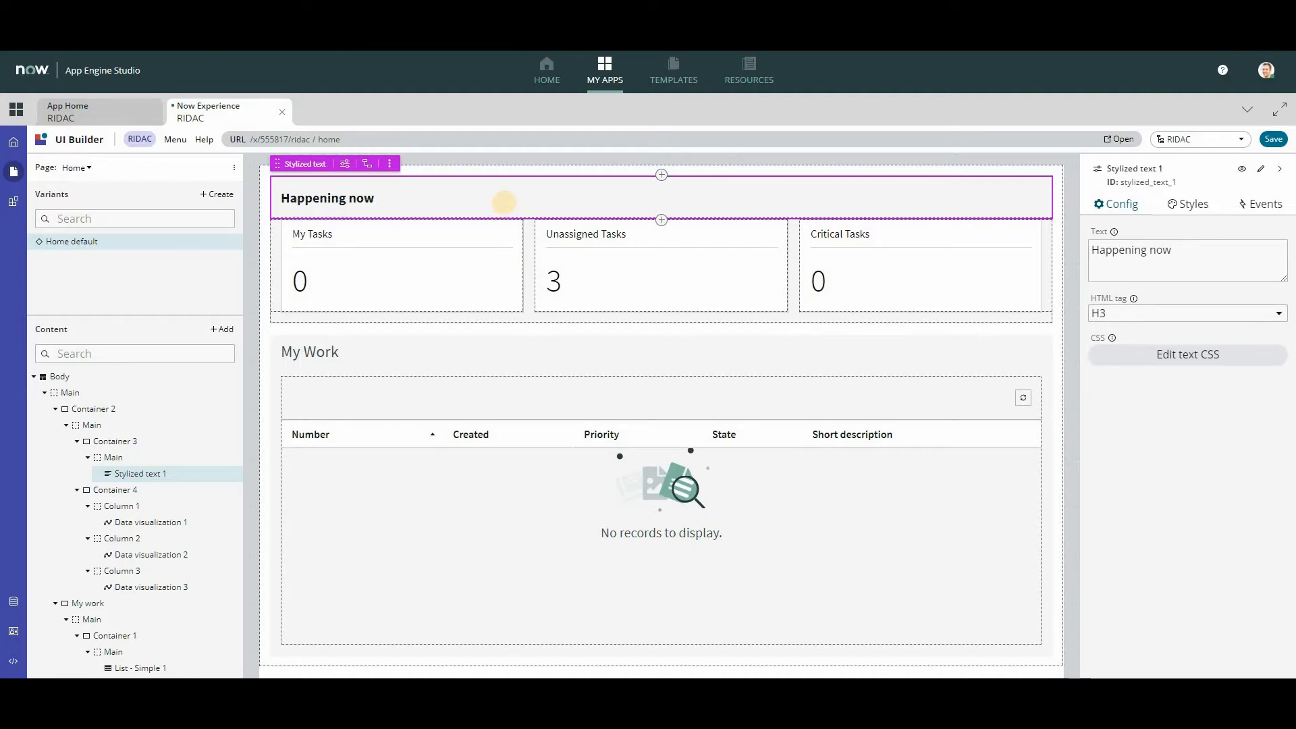
pyautogui.click(528, 257)
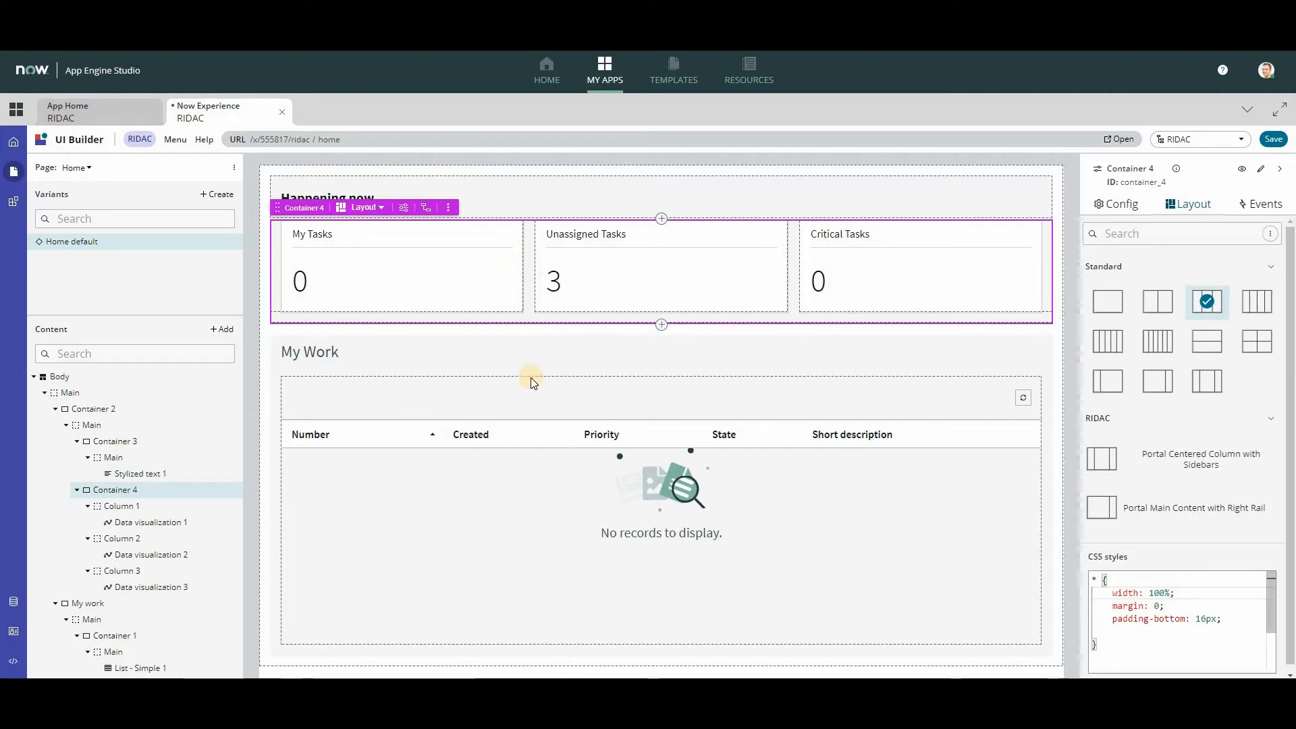
pyautogui.click(532, 356)
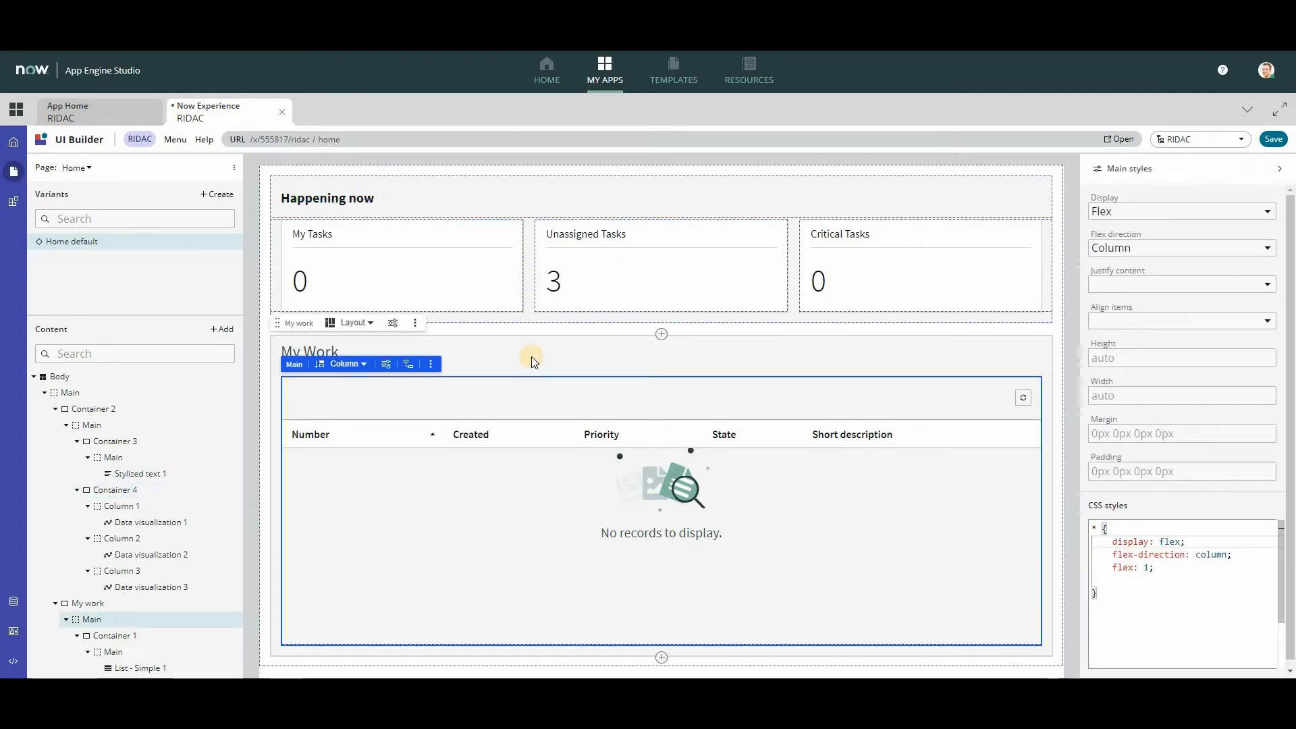
pyautogui.click(460, 203)
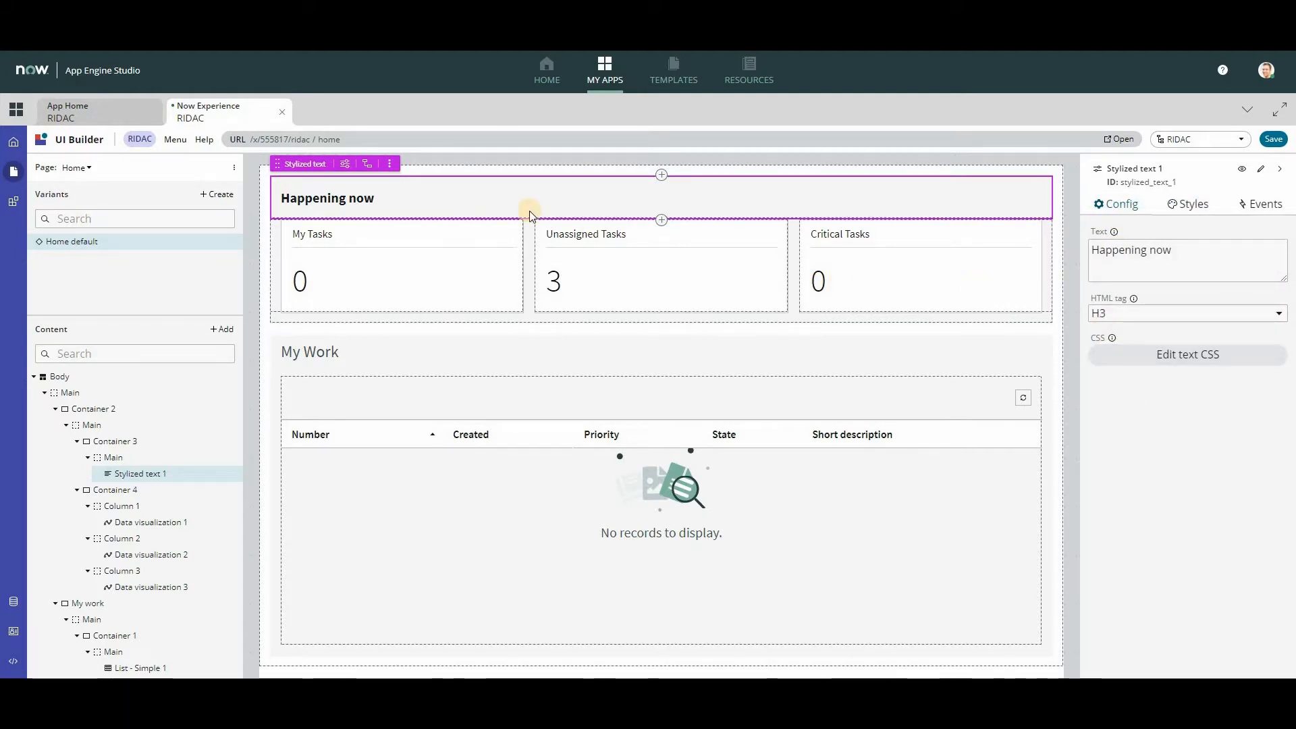
# - Review the data and presentation settings of the My Tasks visualization
pyautogui.click(414, 270)
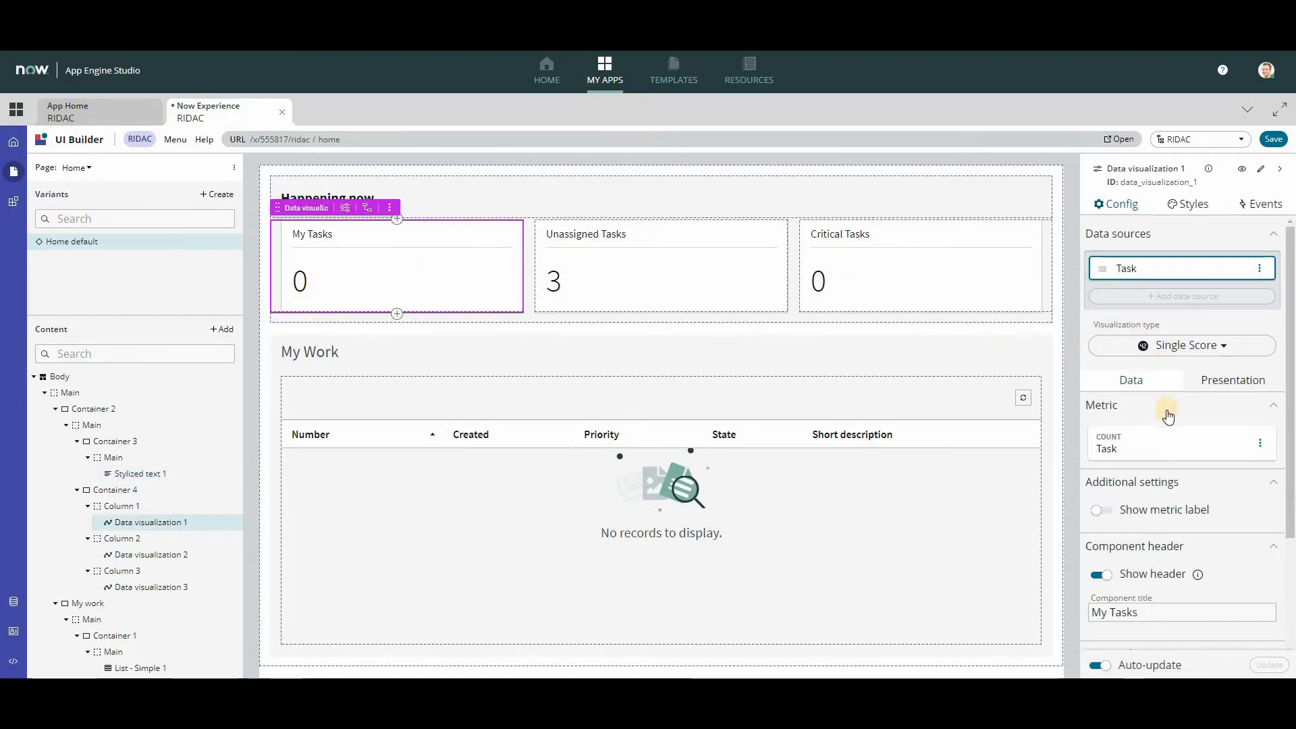
pyautogui.scroll(-3, 1175, 435)
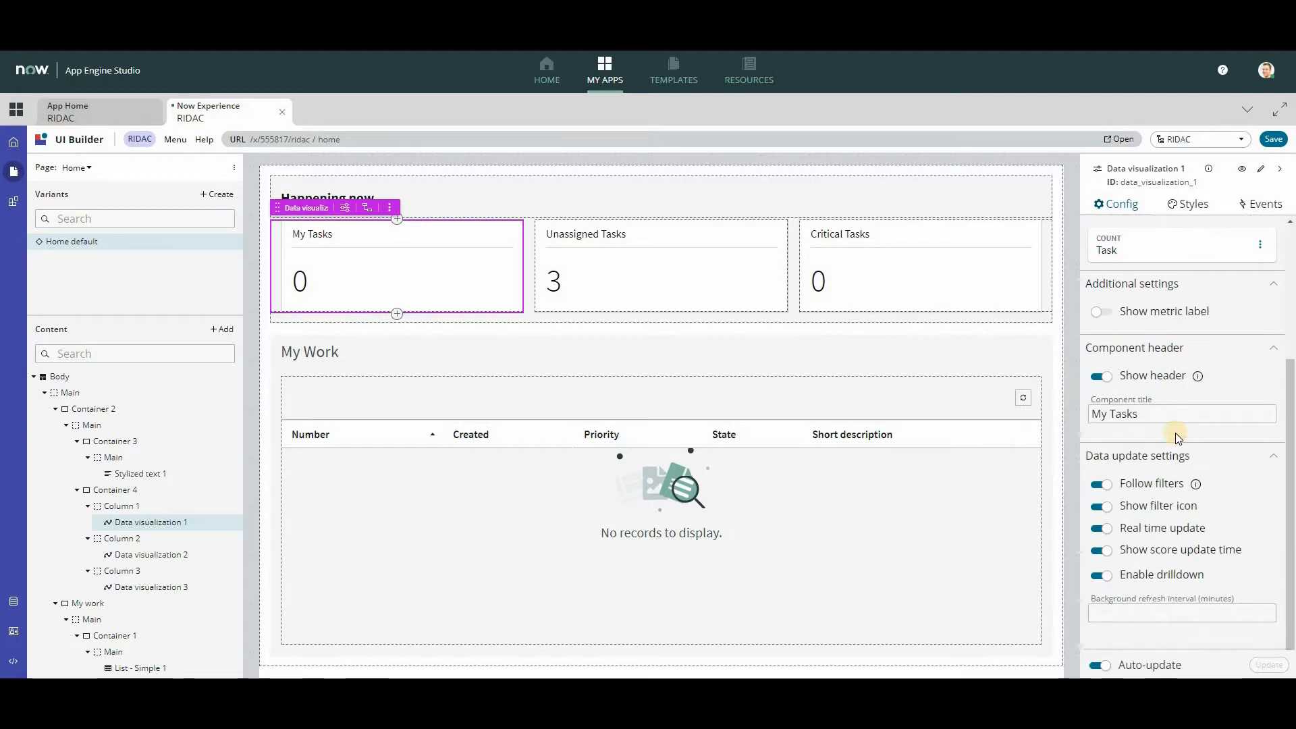
pyautogui.scroll(2, 1178, 430)
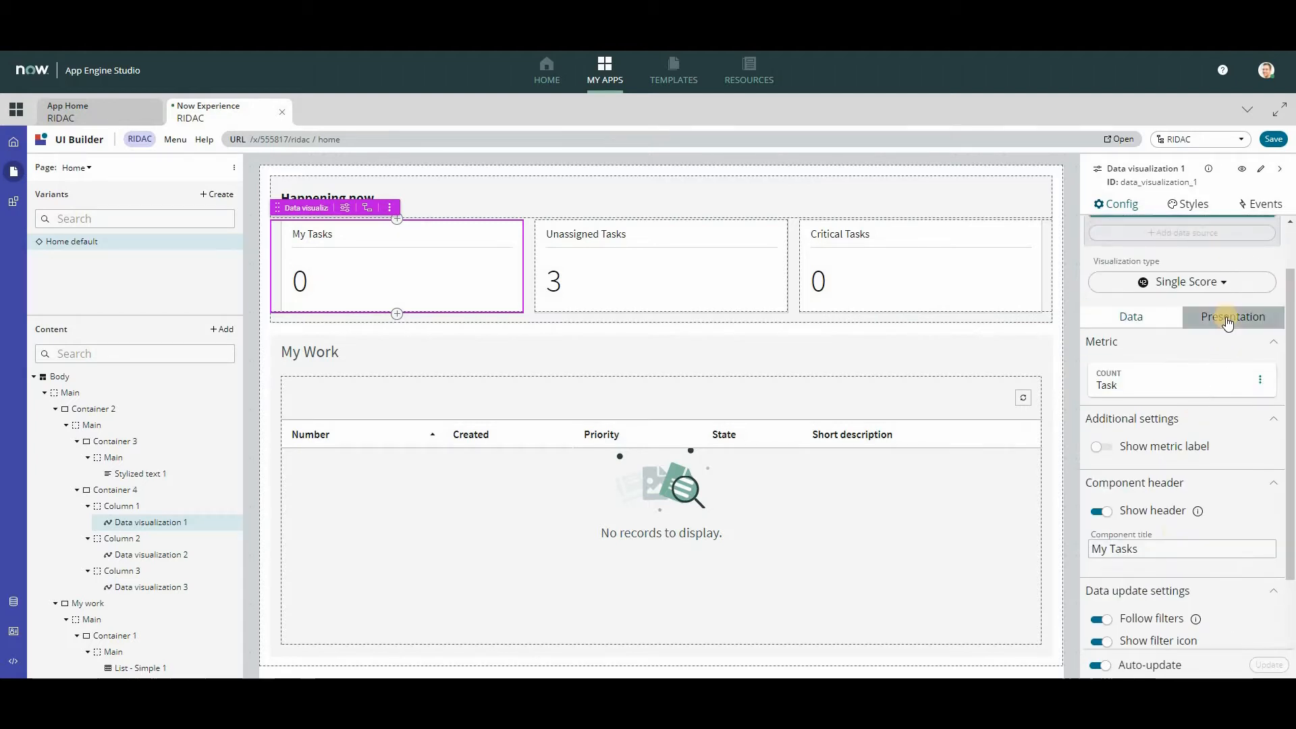
pyautogui.click(1227, 321)
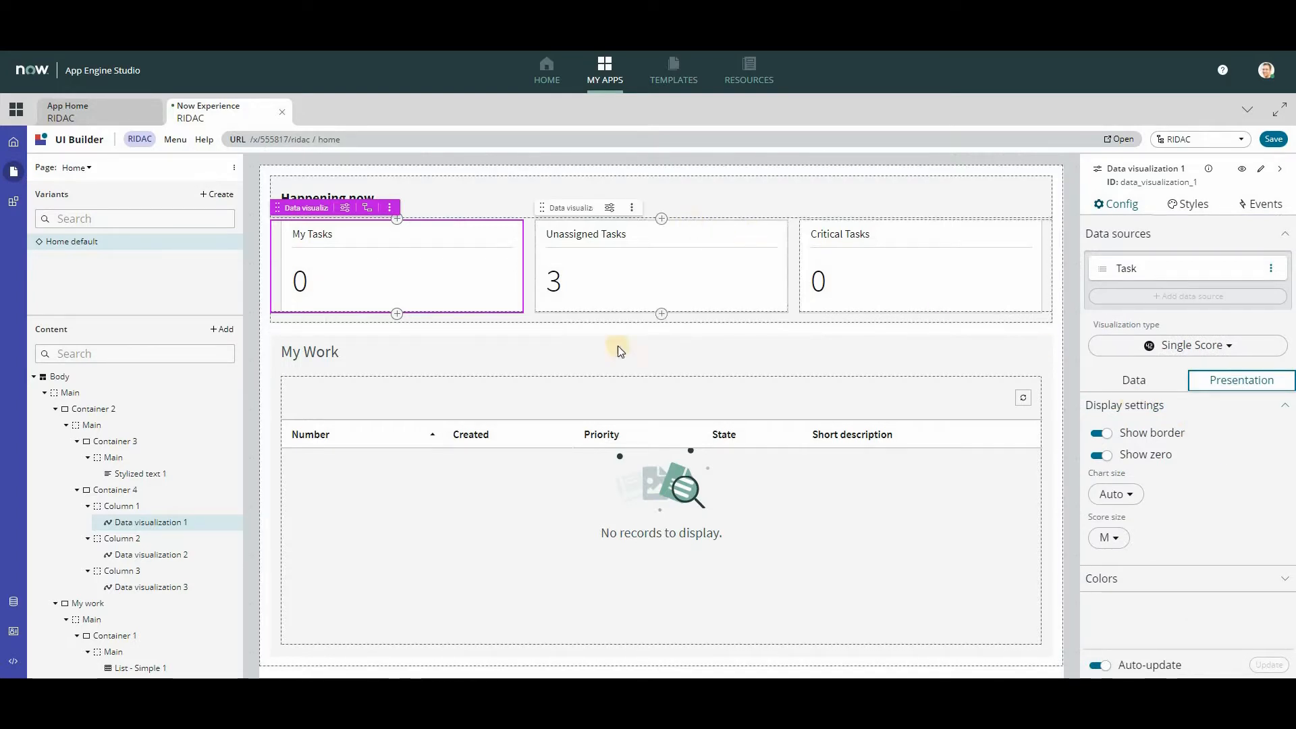
# - Change the text of the Happening now heading to RIDAC Control Center
pyautogui.click(413, 467)
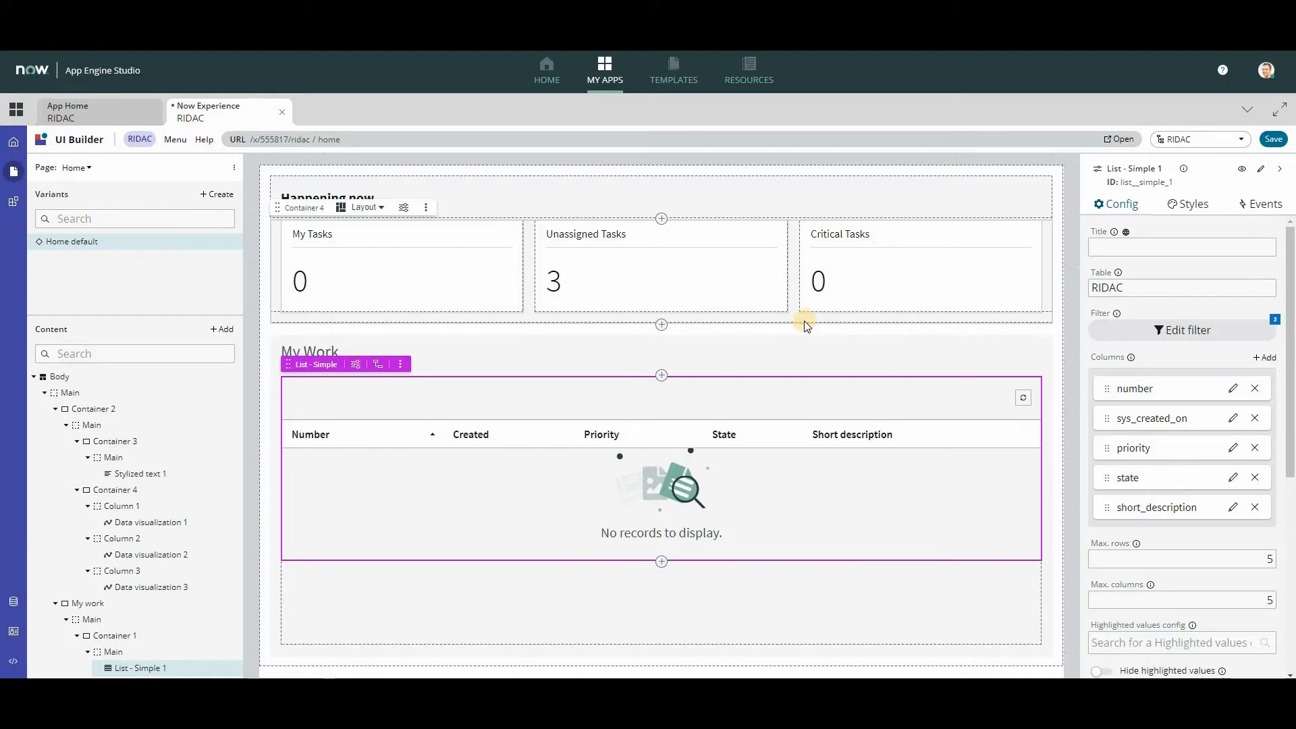
pyautogui.click(422, 191)
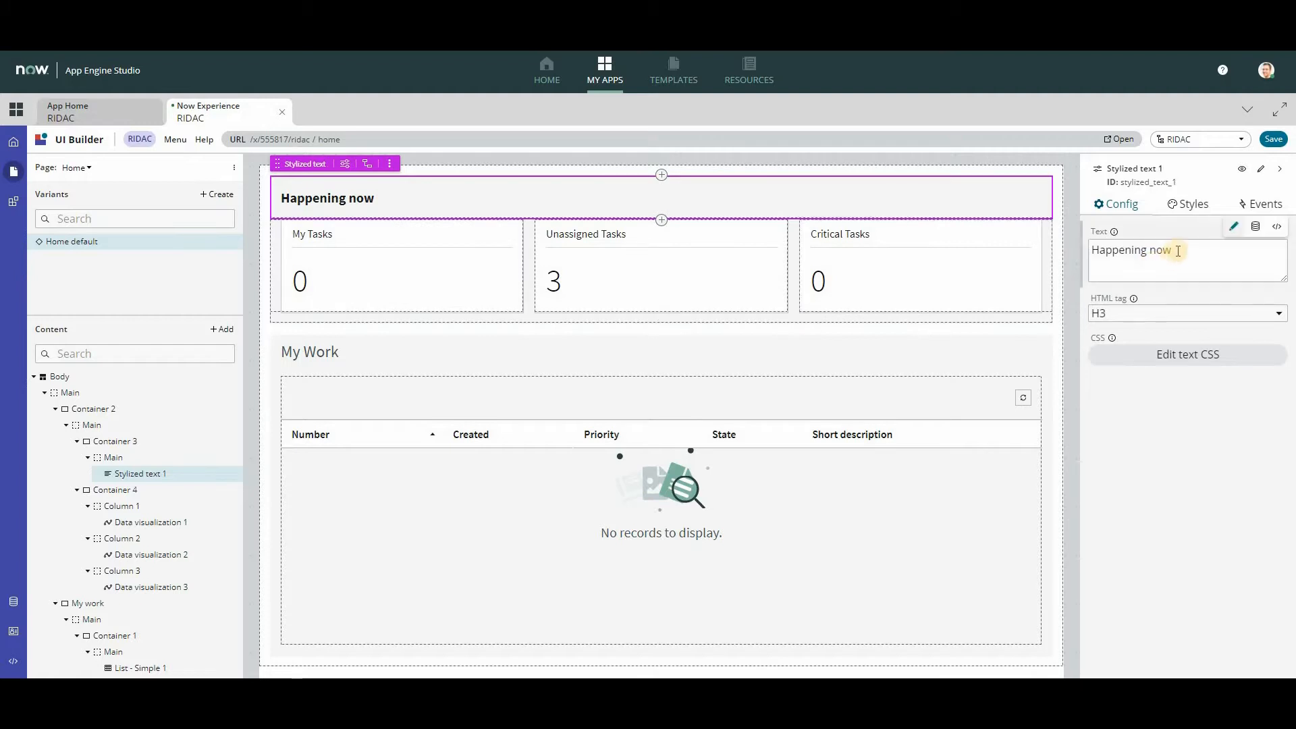
pyautogui.moveTo(1180, 250); pyautogui.dragTo(1068, 241)
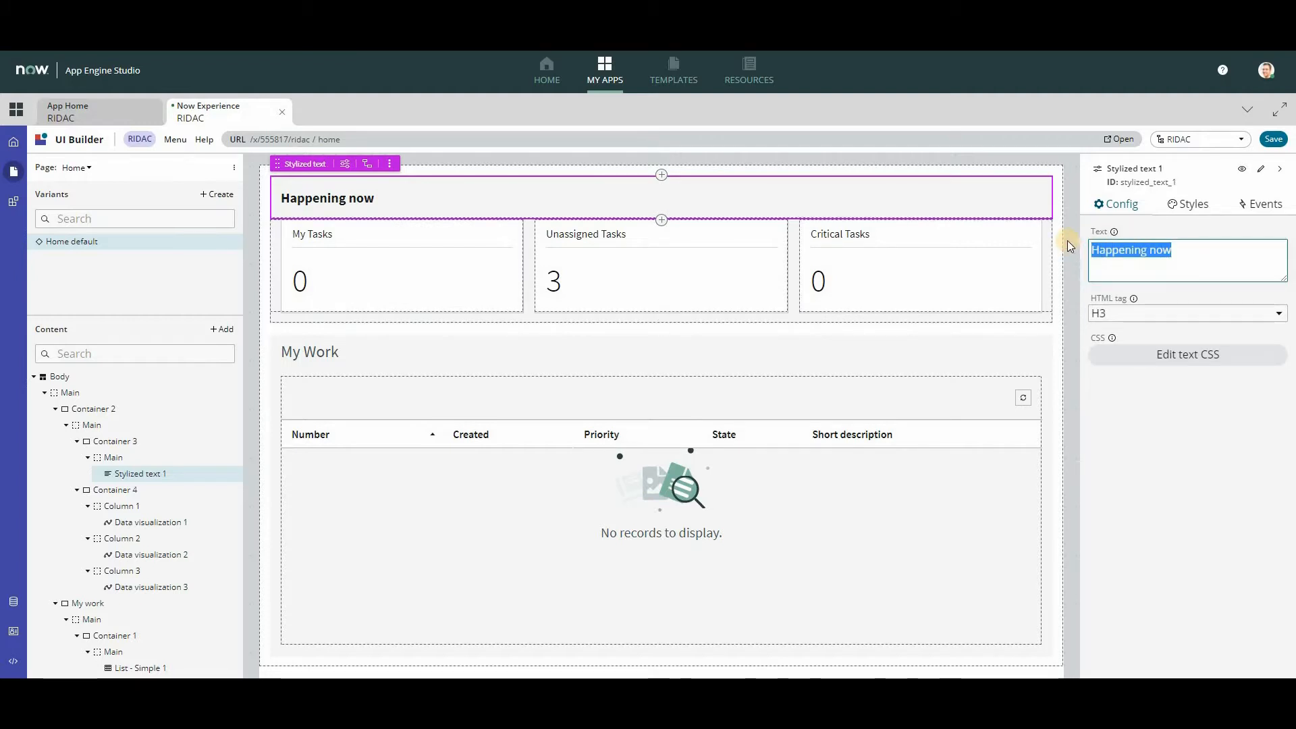
pyautogui.write('RIDAC')
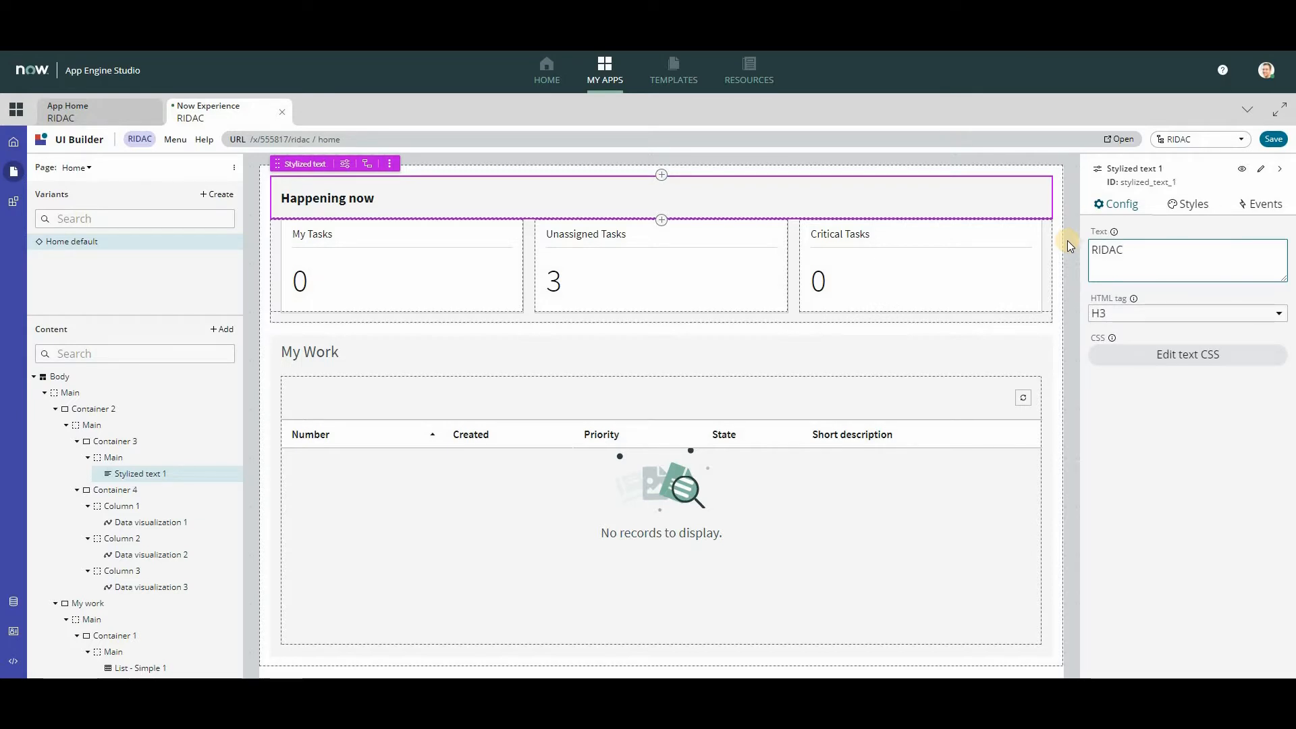
pyautogui.write(' Control Center')
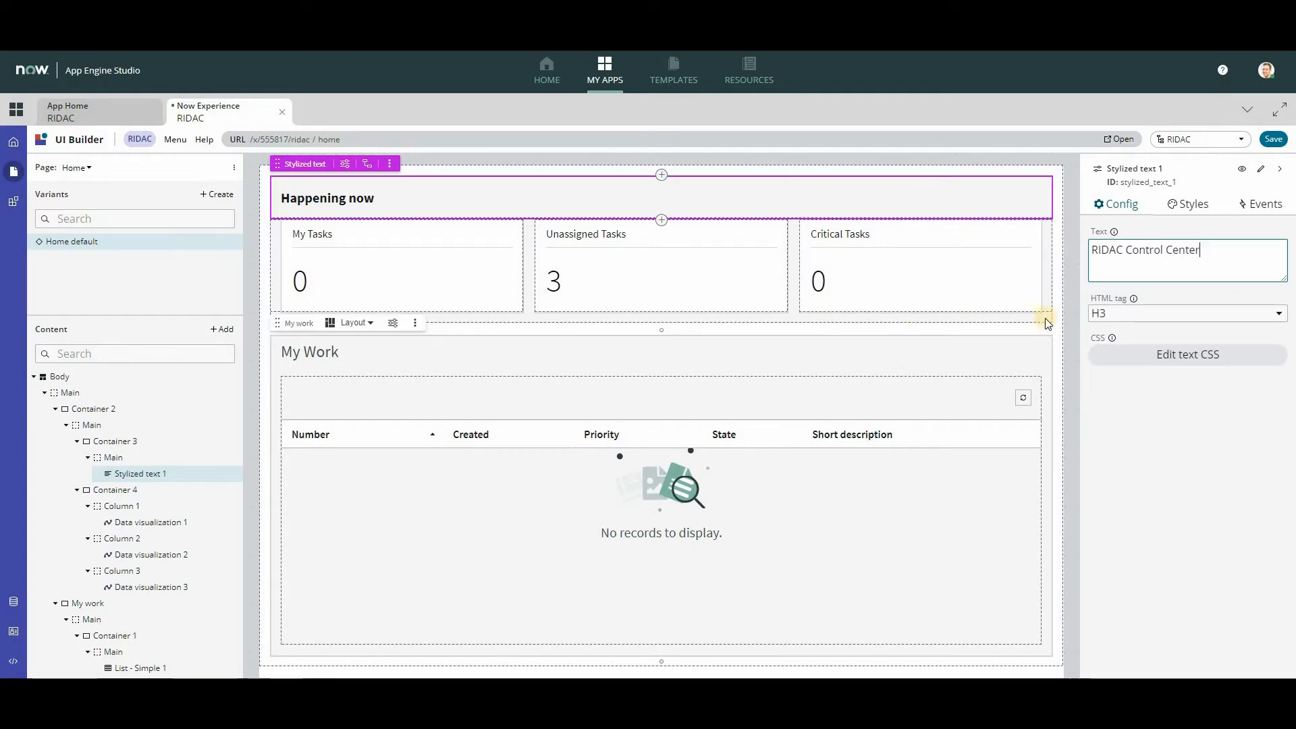
# - Set the RIDAC Control Center heading's HTML tag to H2 and save the Home page
pyautogui.click(1125, 316)
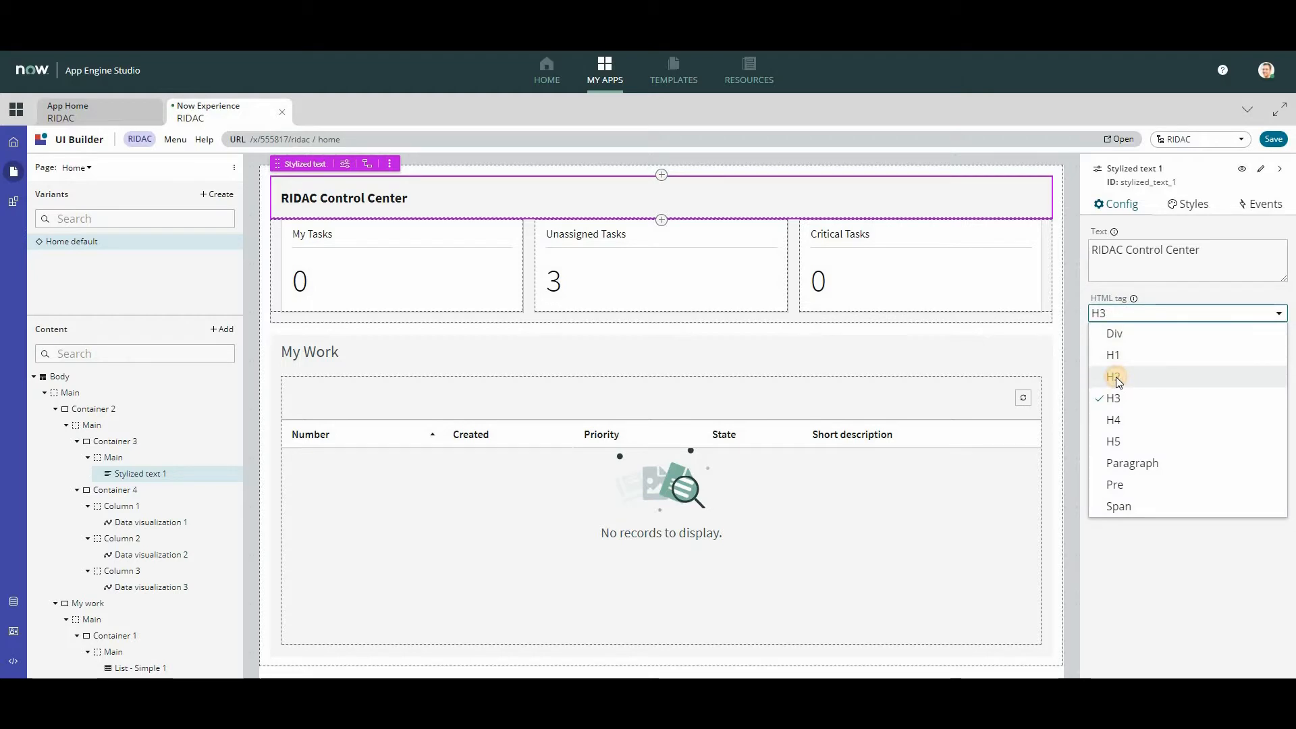
pyautogui.click(1116, 377)
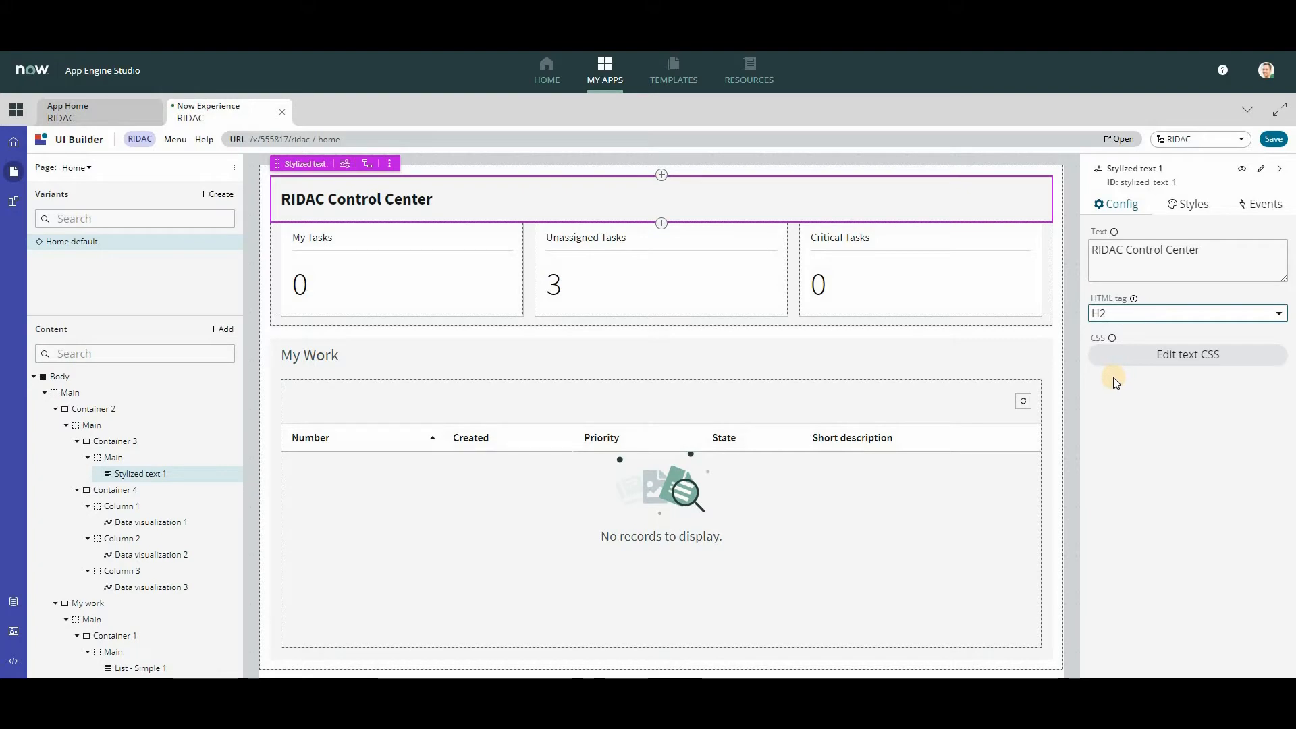
pyautogui.click(1273, 139)
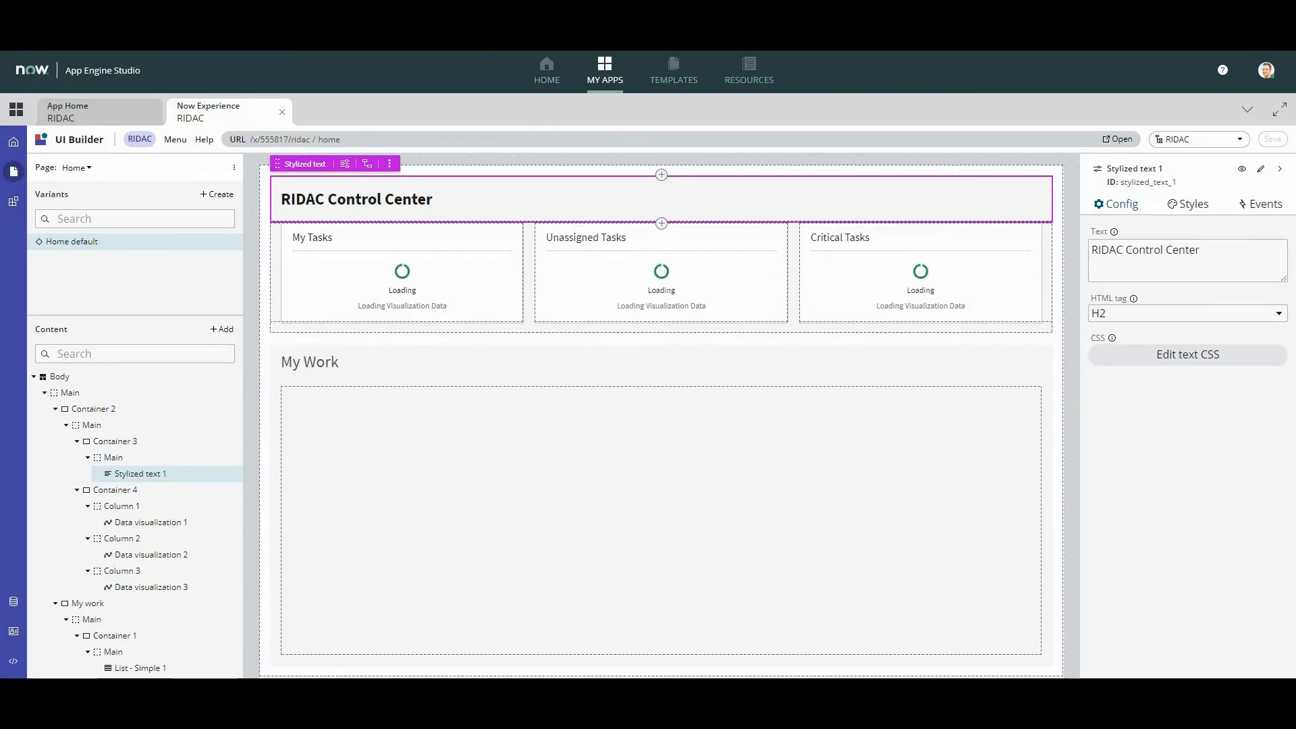
# - Preview the RIDAC Now Experience from the app's home and check the heading on its Home page
pyautogui.click(122, 112)
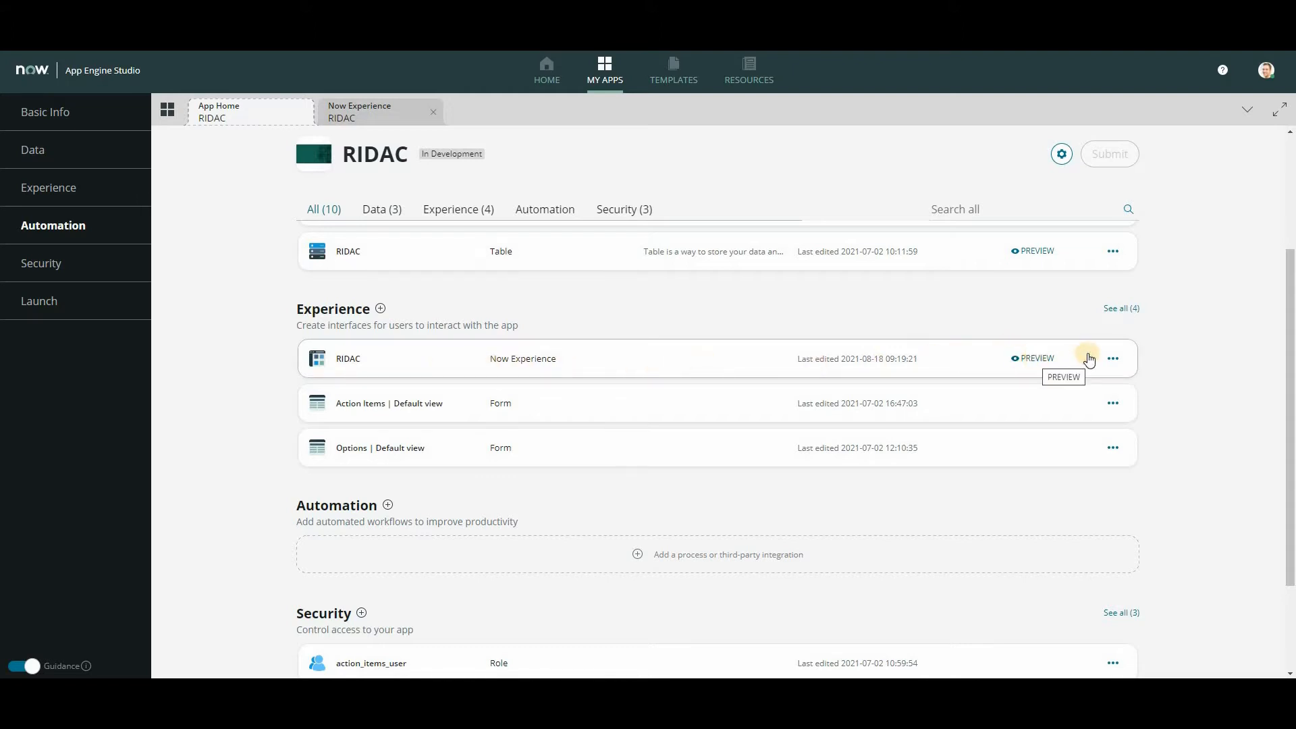
pyautogui.click(1113, 358)
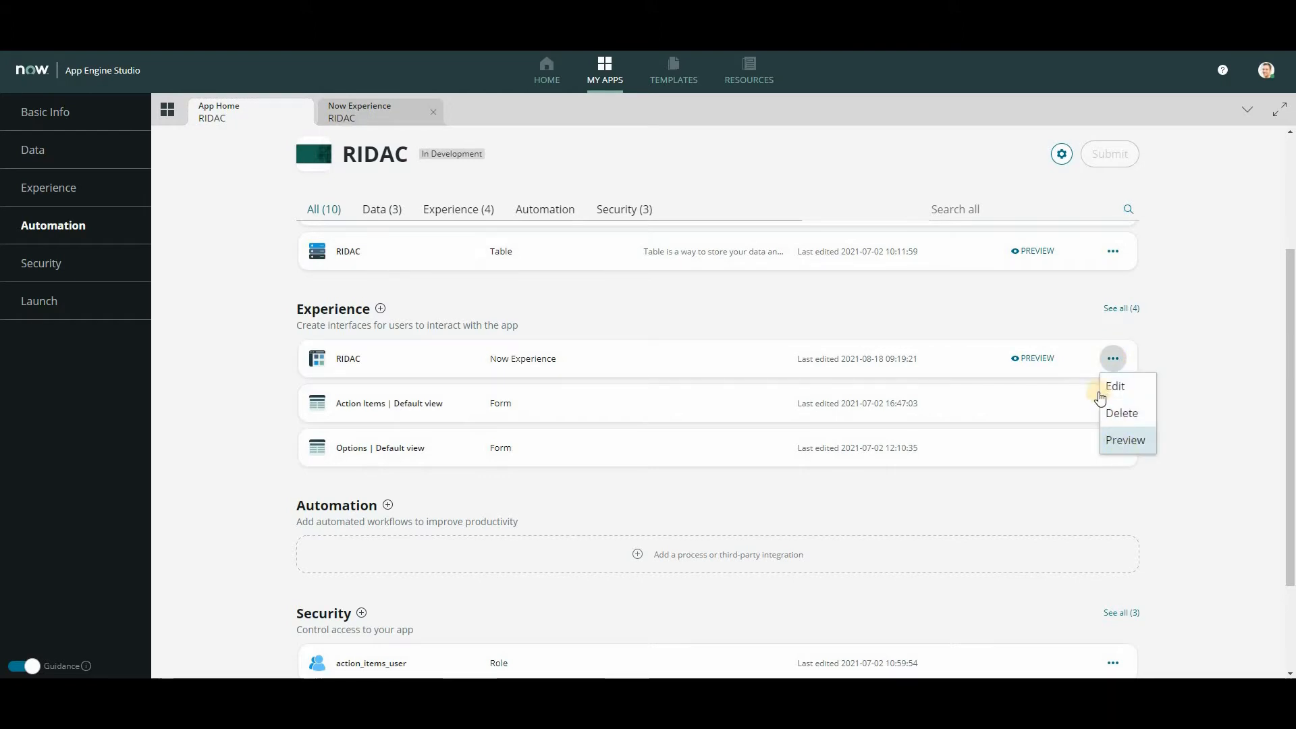
pyautogui.click(1038, 360)
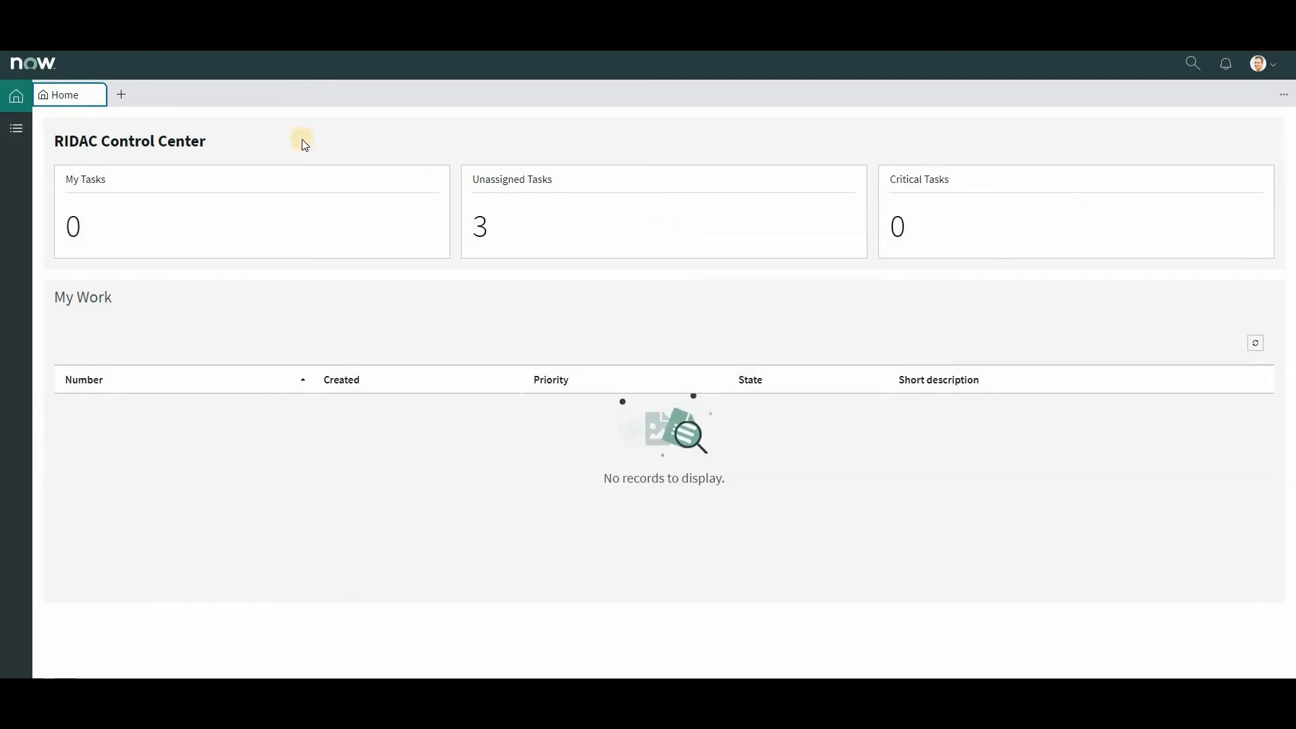
pyautogui.moveTo(222, 146); pyautogui.dragTo(53, 142)
pyautogui.click(345, 234)
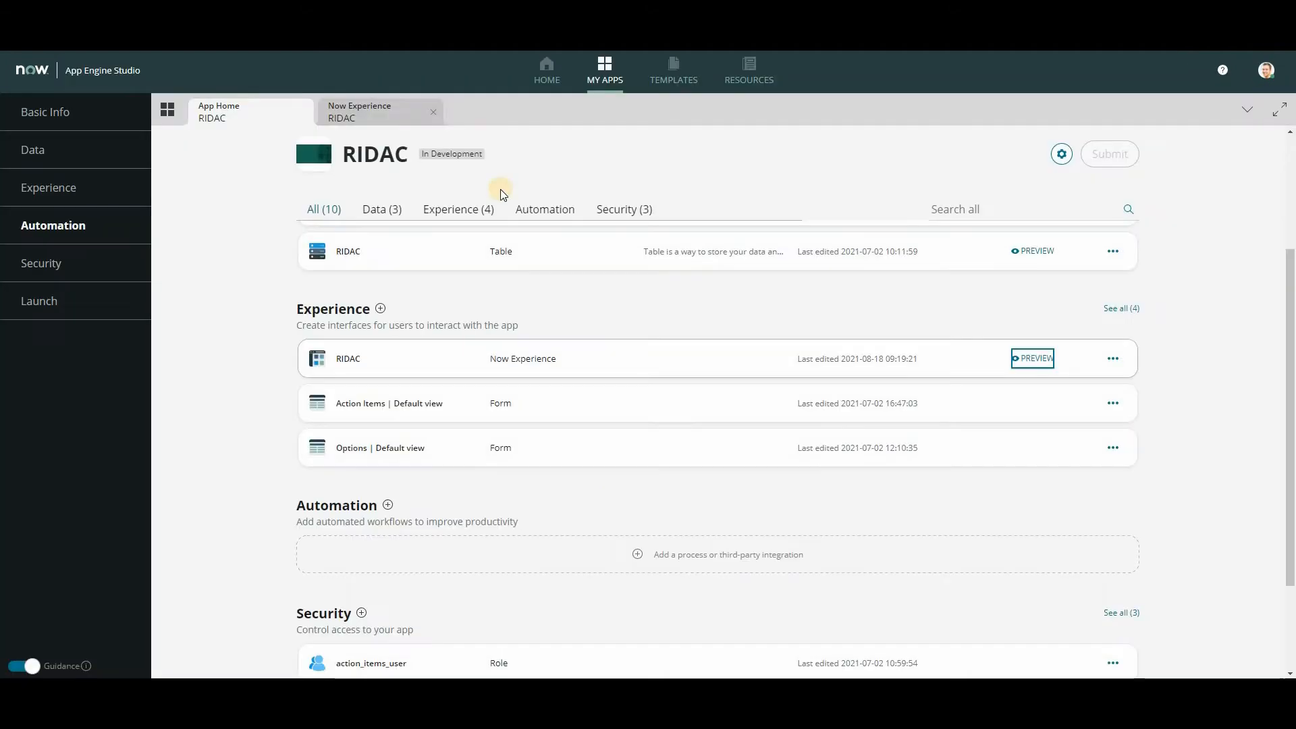
# - Return to the Home page in UI Builder and change the layout of the score cards' container to four columns
pyautogui.click(388, 118)
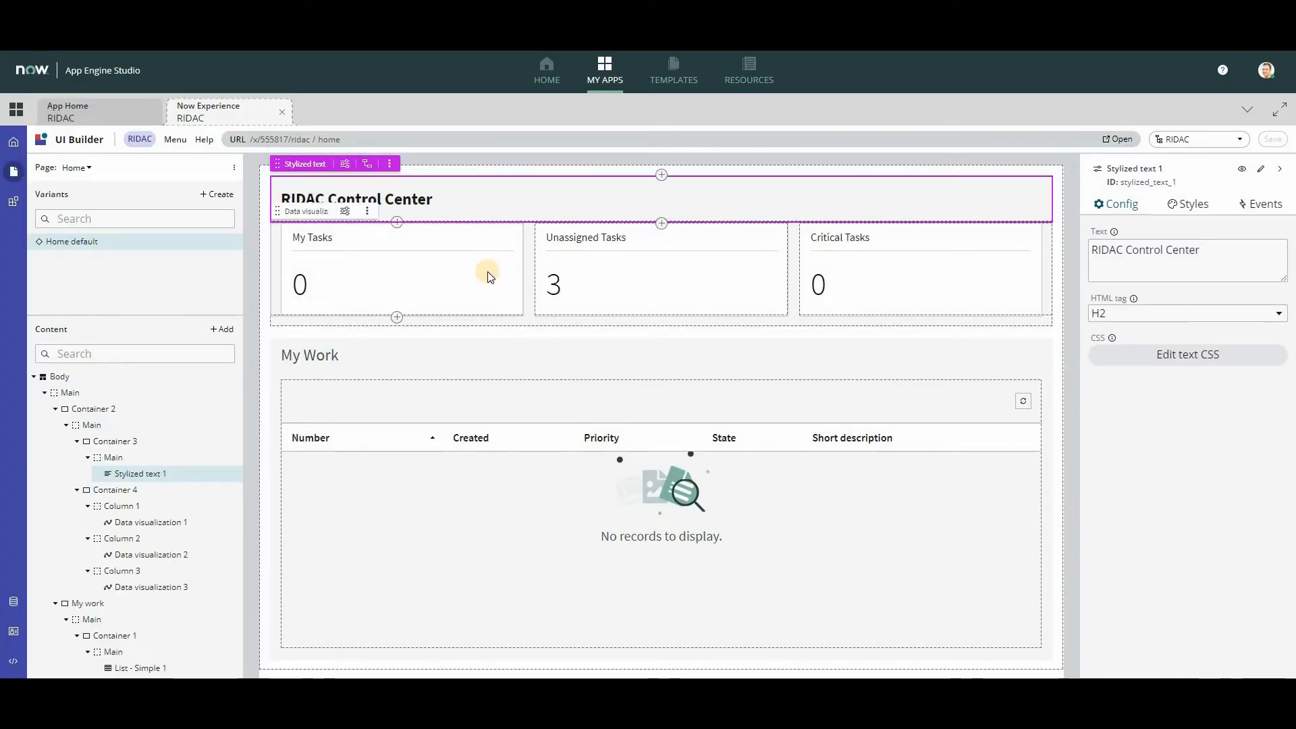
pyautogui.click(550, 290)
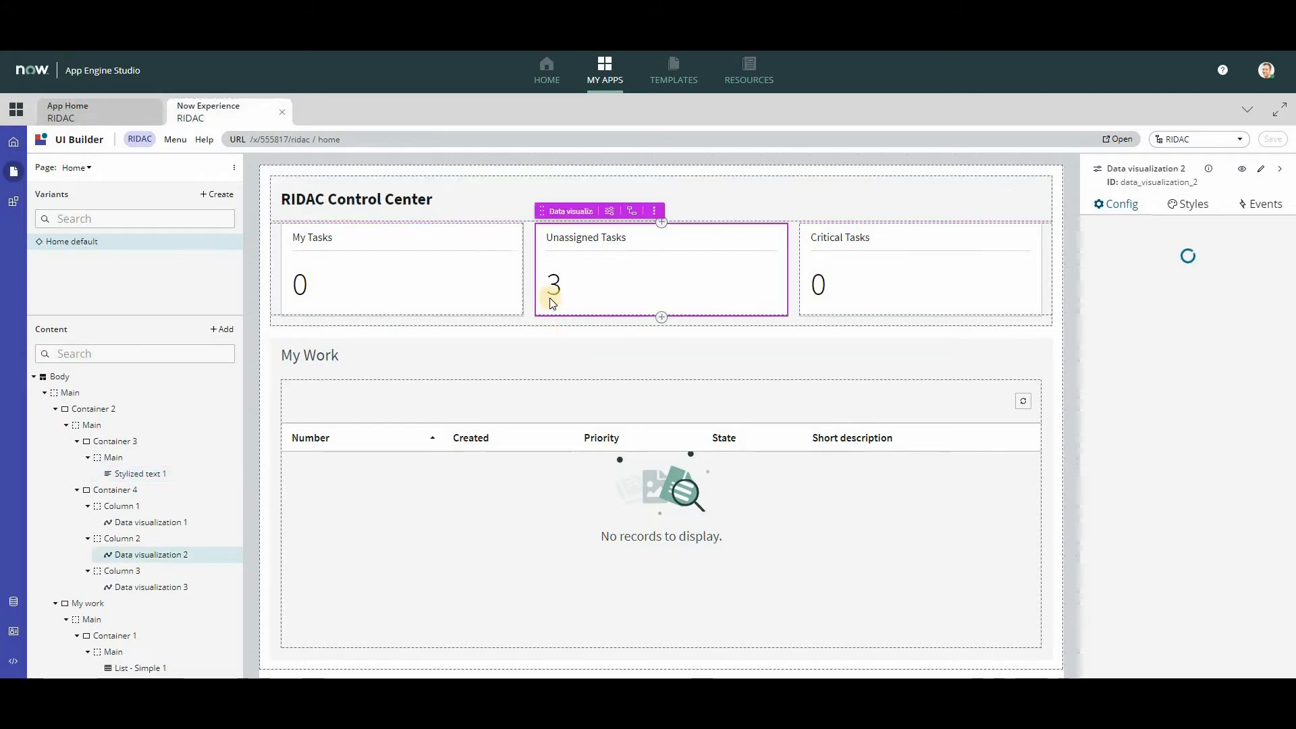
pyautogui.click(528, 260)
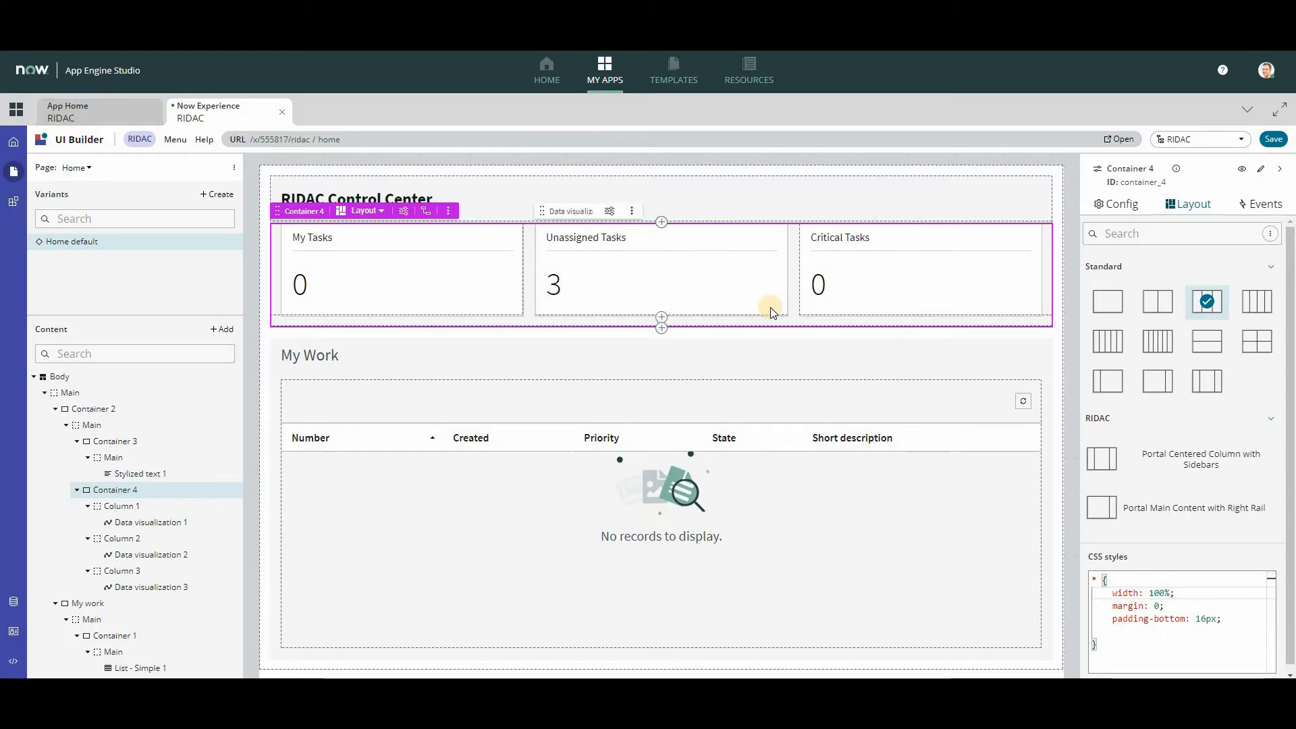
pyautogui.click(379, 212)
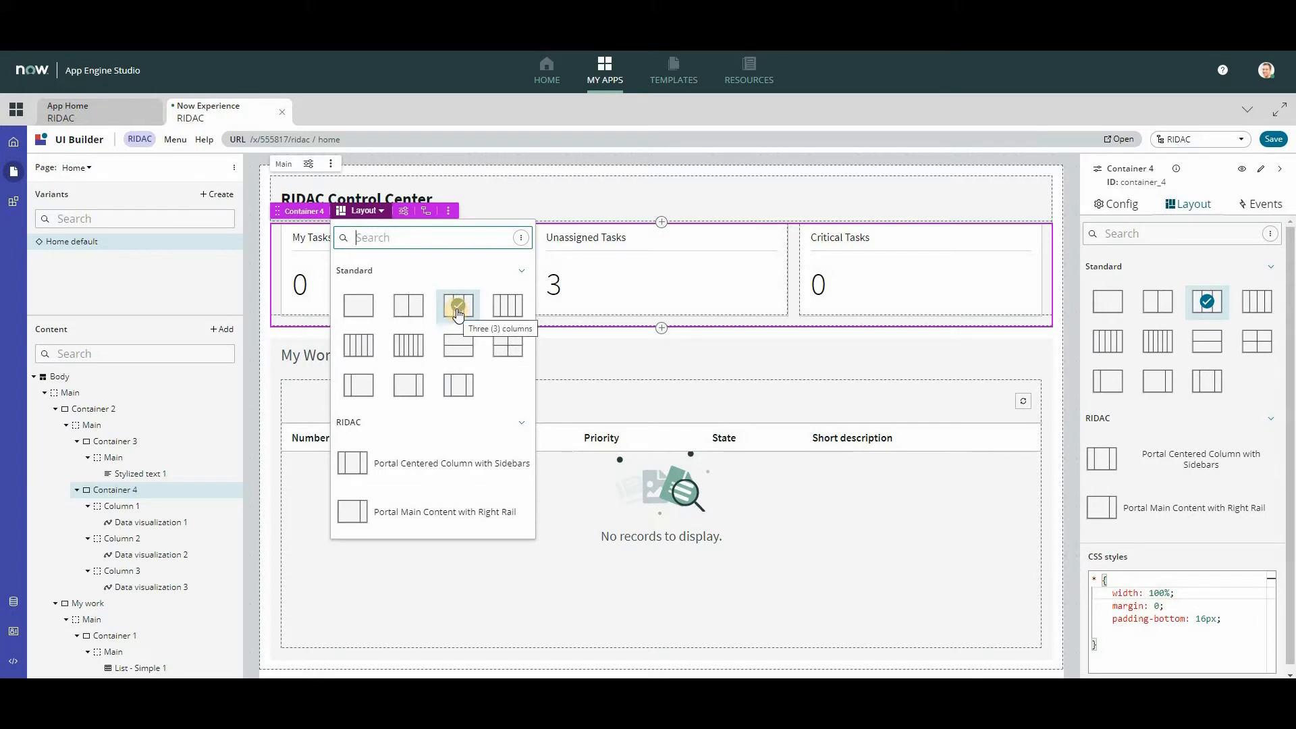
pyautogui.click(506, 313)
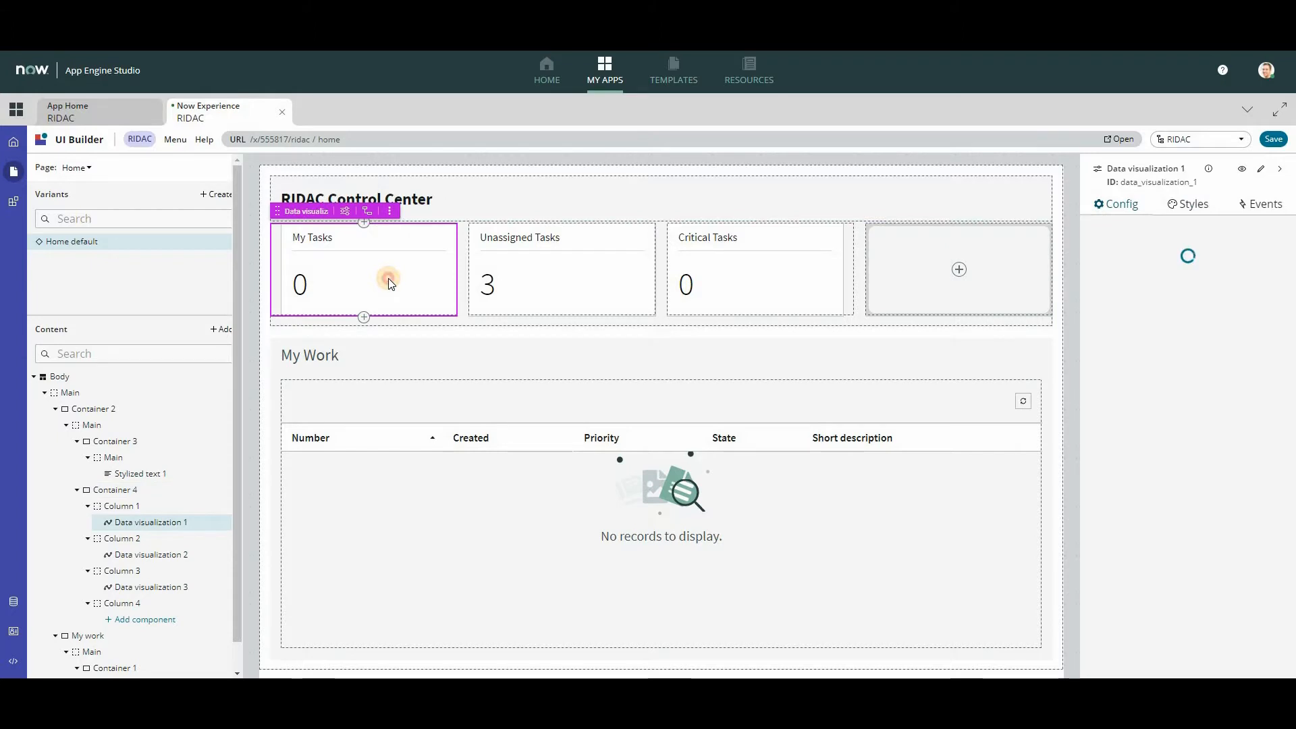
# - Rearrange the score cards: My Tasks into the fourth column, Unassigned Tasks into the first and Critical Tasks into the second
pyautogui.moveTo(388, 279); pyautogui.dragTo(942, 279)
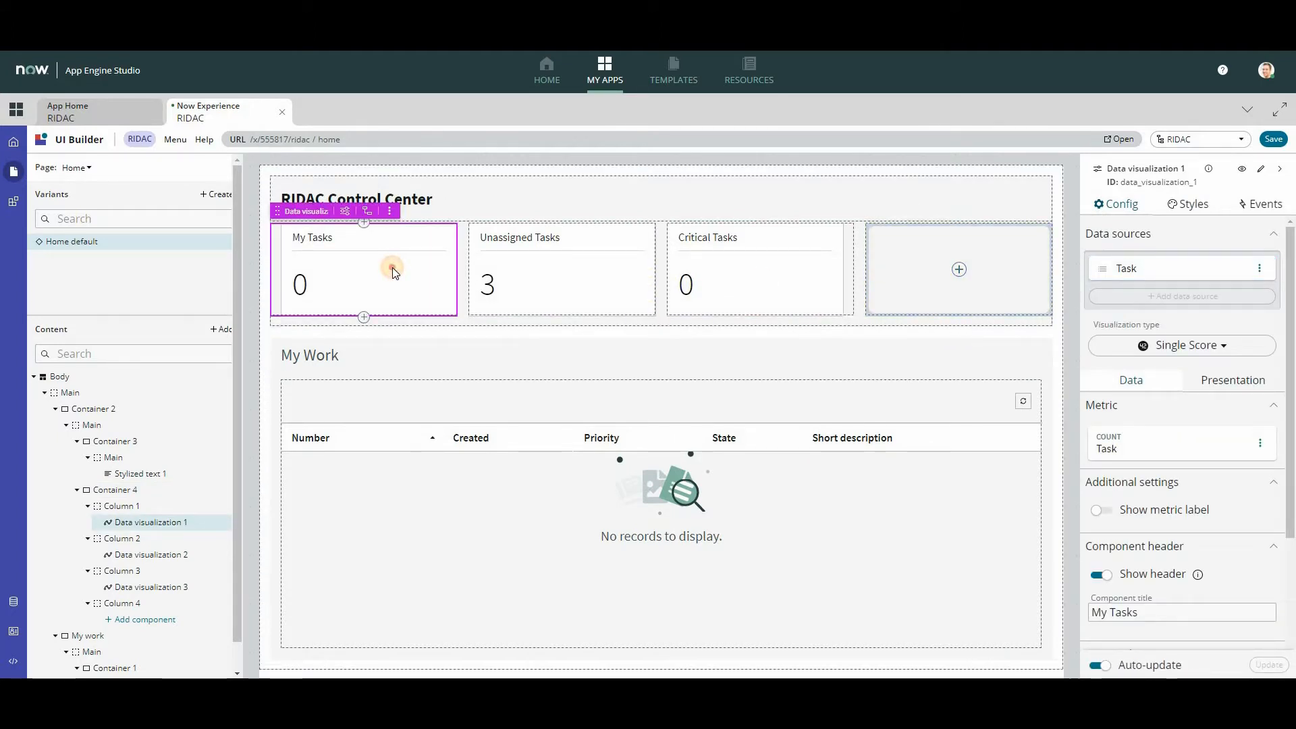
pyautogui.moveTo(394, 270); pyautogui.dragTo(890, 246)
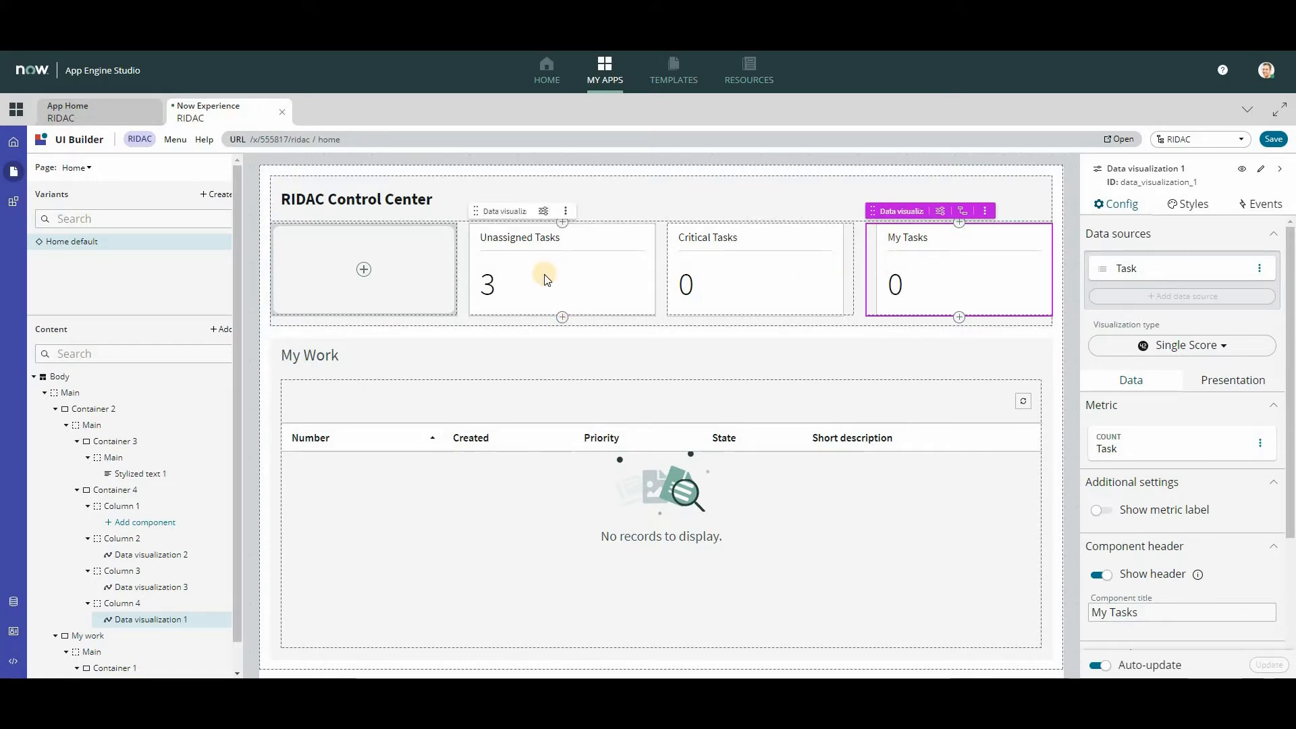
pyautogui.moveTo(555, 277); pyautogui.dragTo(399, 250)
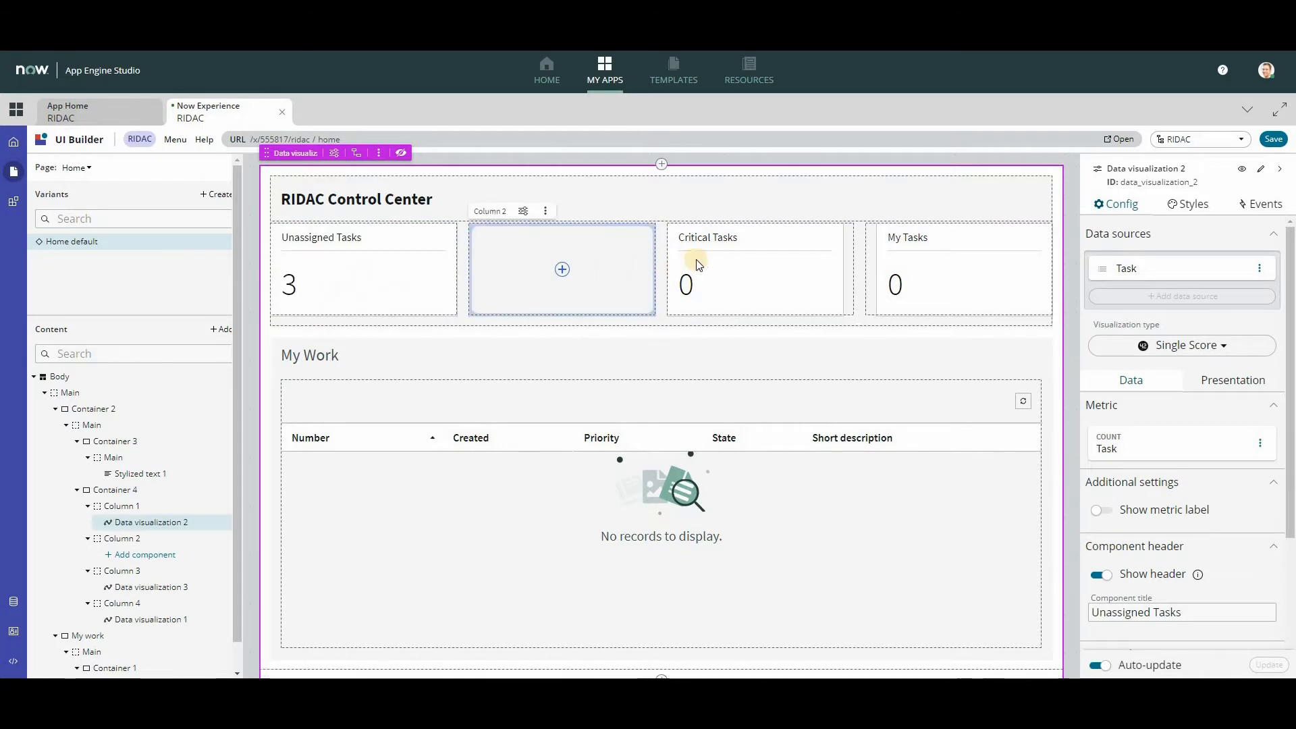
pyautogui.moveTo(785, 242); pyautogui.dragTo(558, 245)
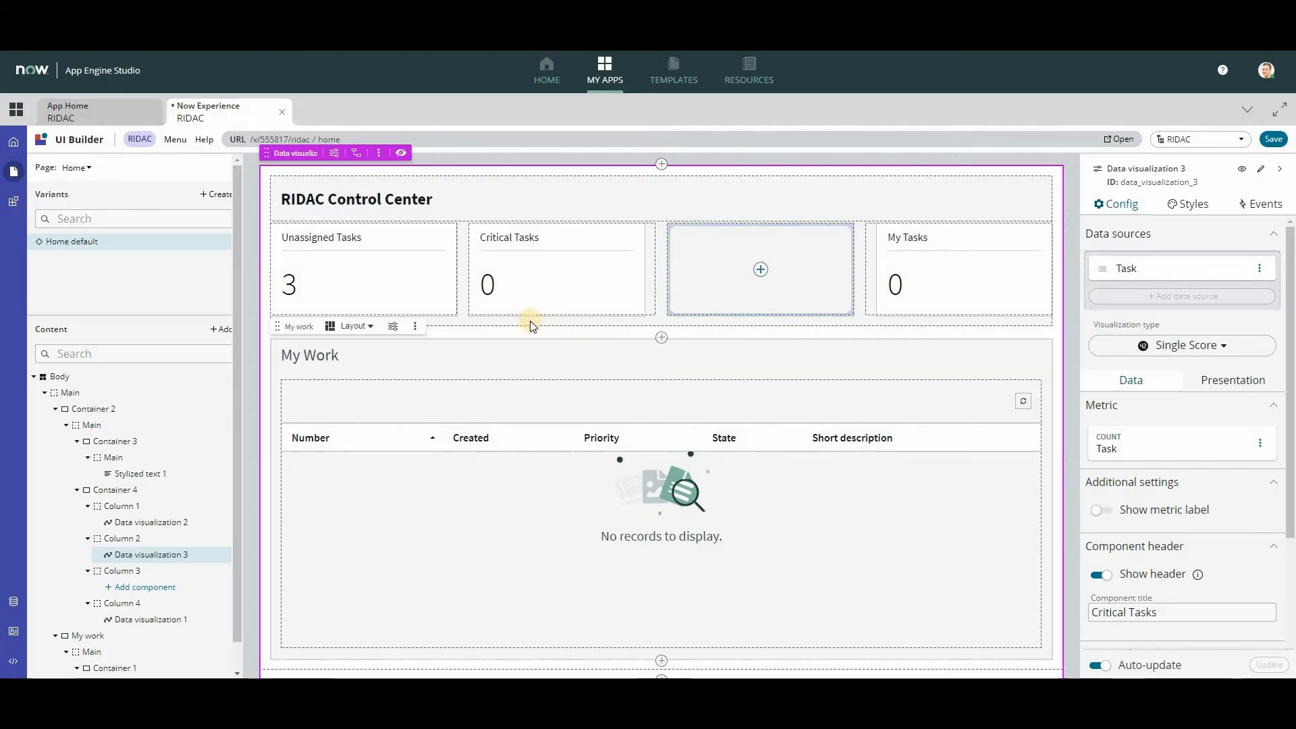
# - Find the Data visualization component and place it in the empty third column of the score card row
pyautogui.click(14, 204)
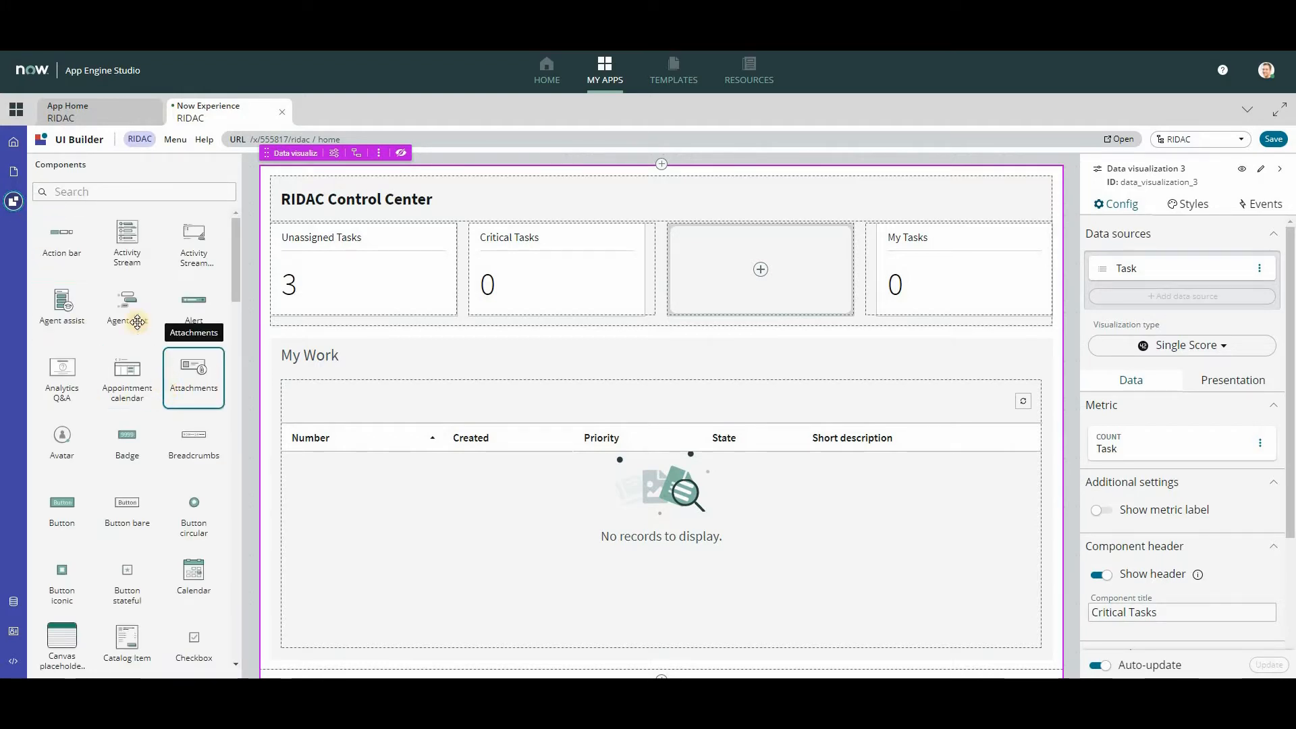
pyautogui.click(102, 194)
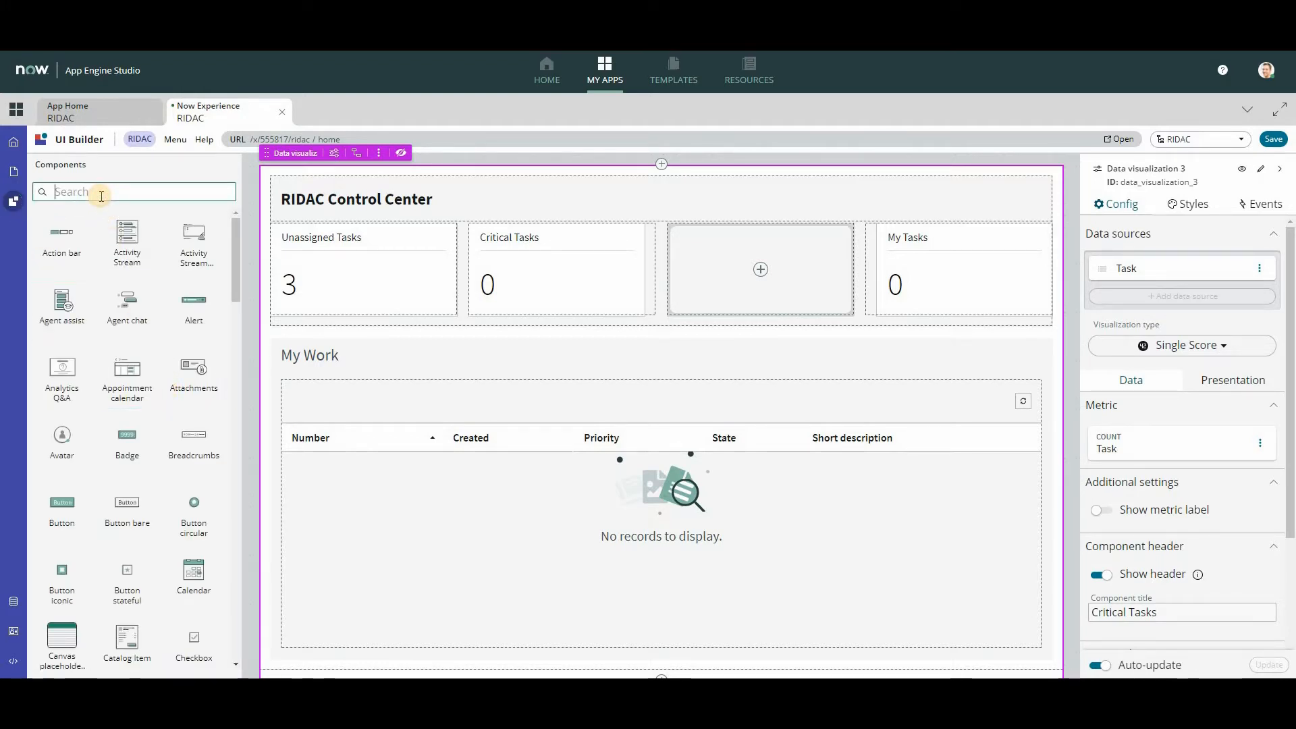
pyautogui.write('data')
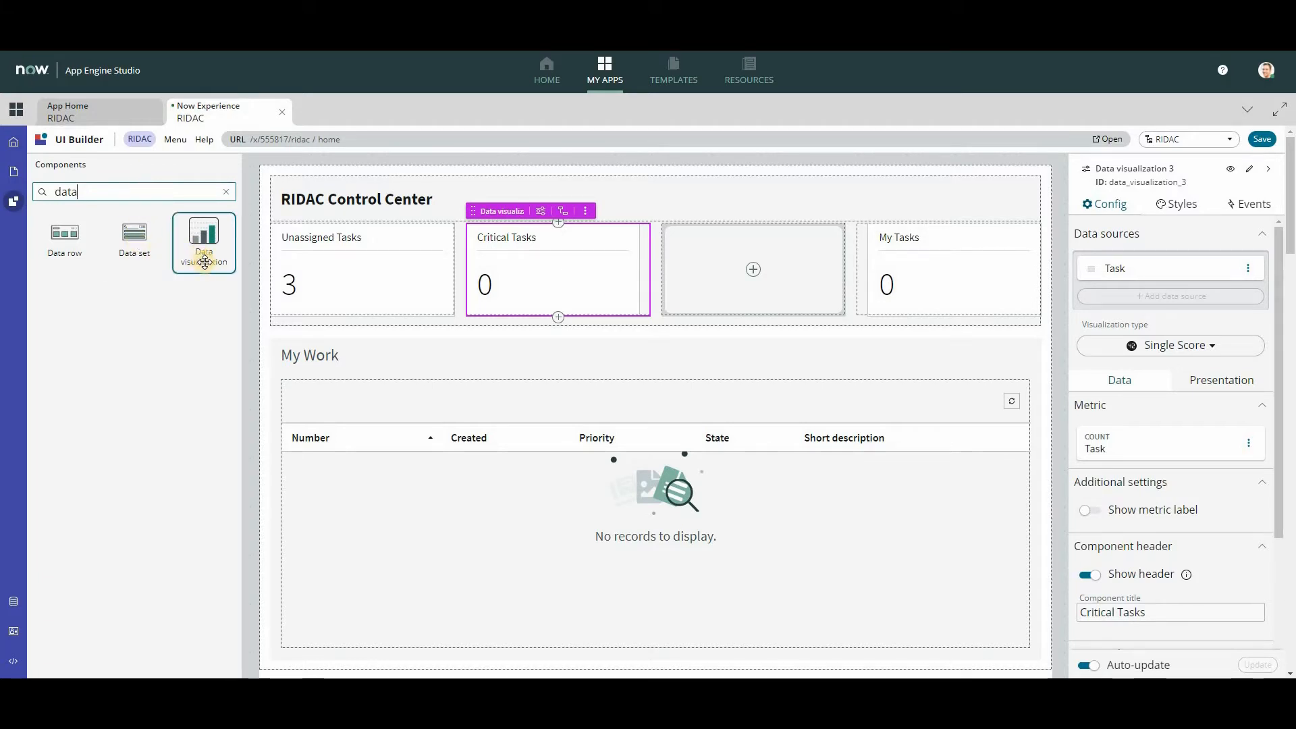
pyautogui.moveTo(203, 243); pyautogui.dragTo(708, 242)
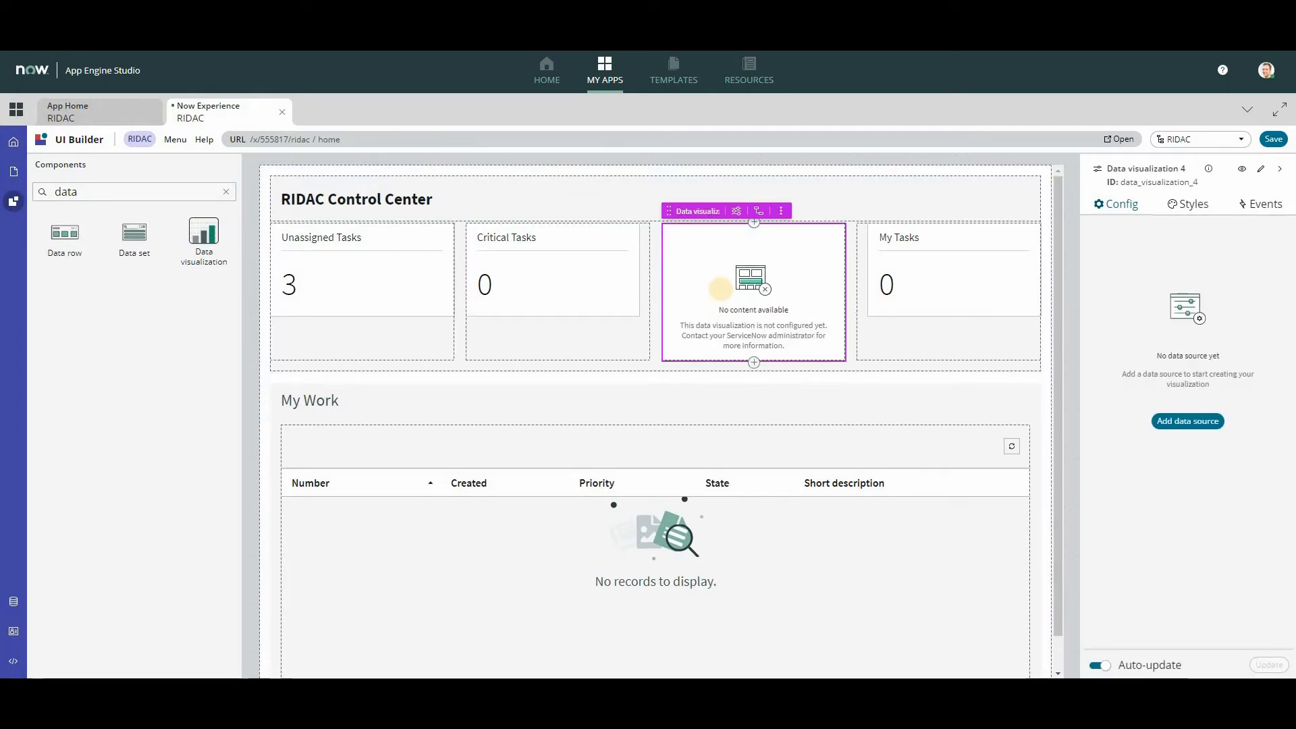
# - Add the RIDAC [x_555817_ridac_ridac] table as the new visualization's data source
pyautogui.click(1193, 423)
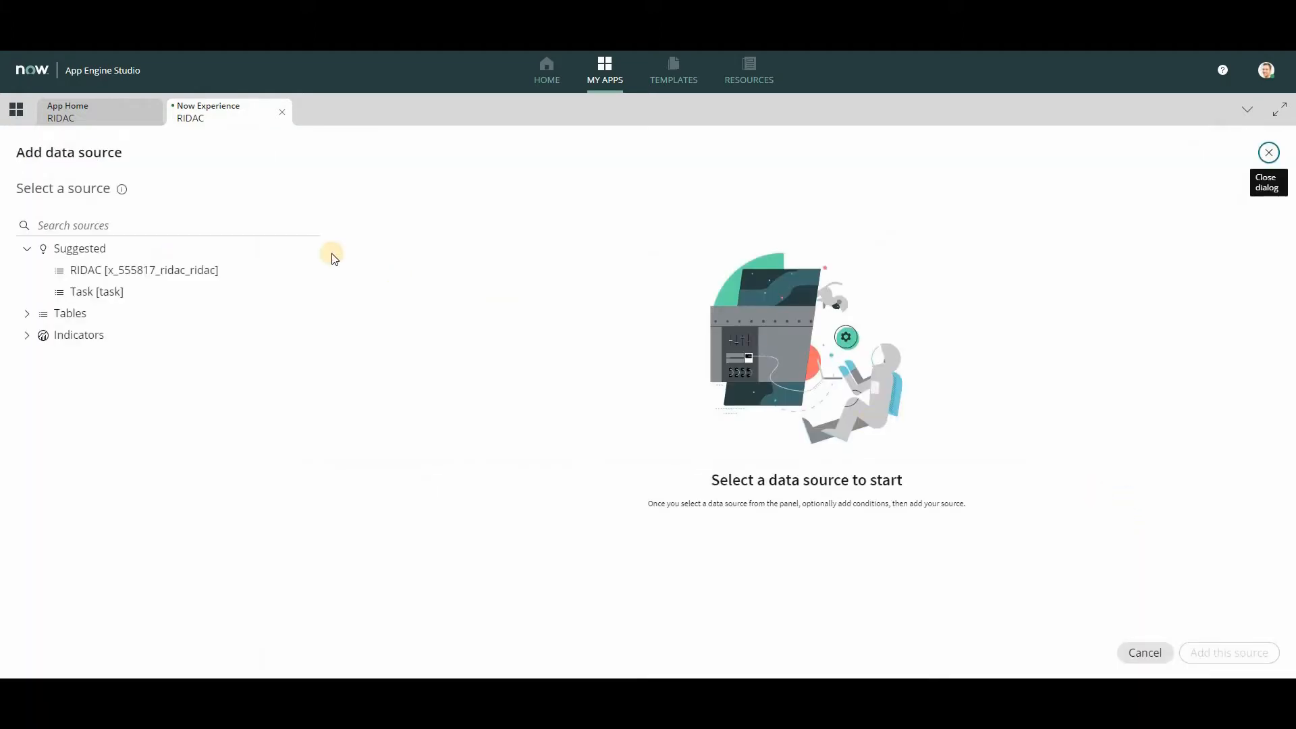
pyautogui.click(113, 270)
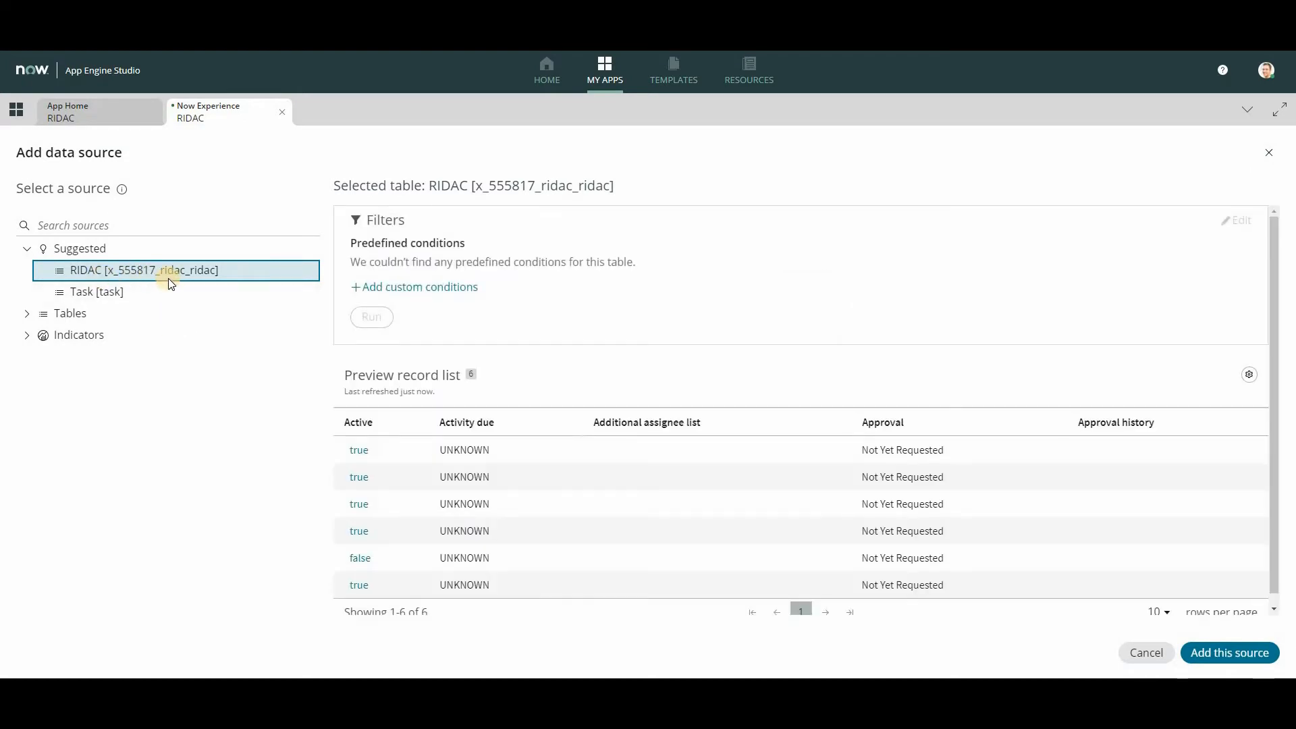
pyautogui.click(1230, 652)
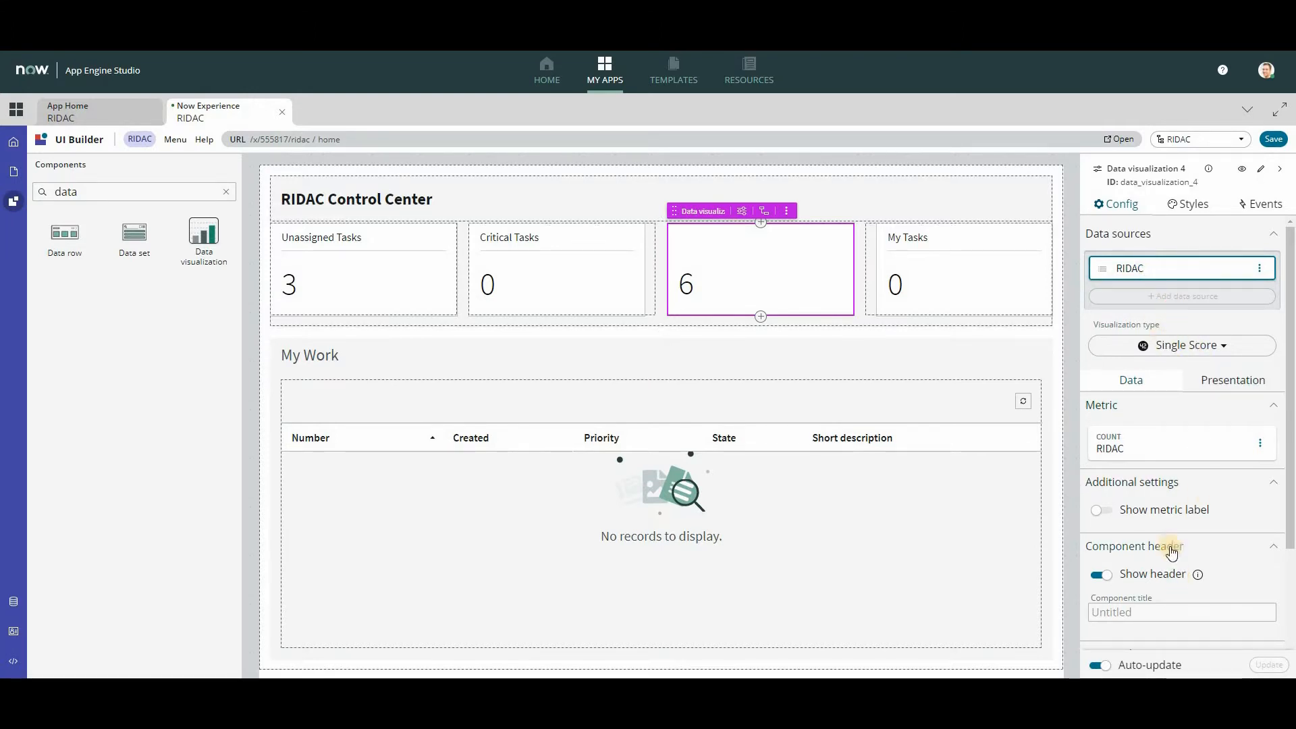
# - Title the new visualization Total Risks, Issues & Decisions
pyautogui.scroll(-1, 1171, 544)
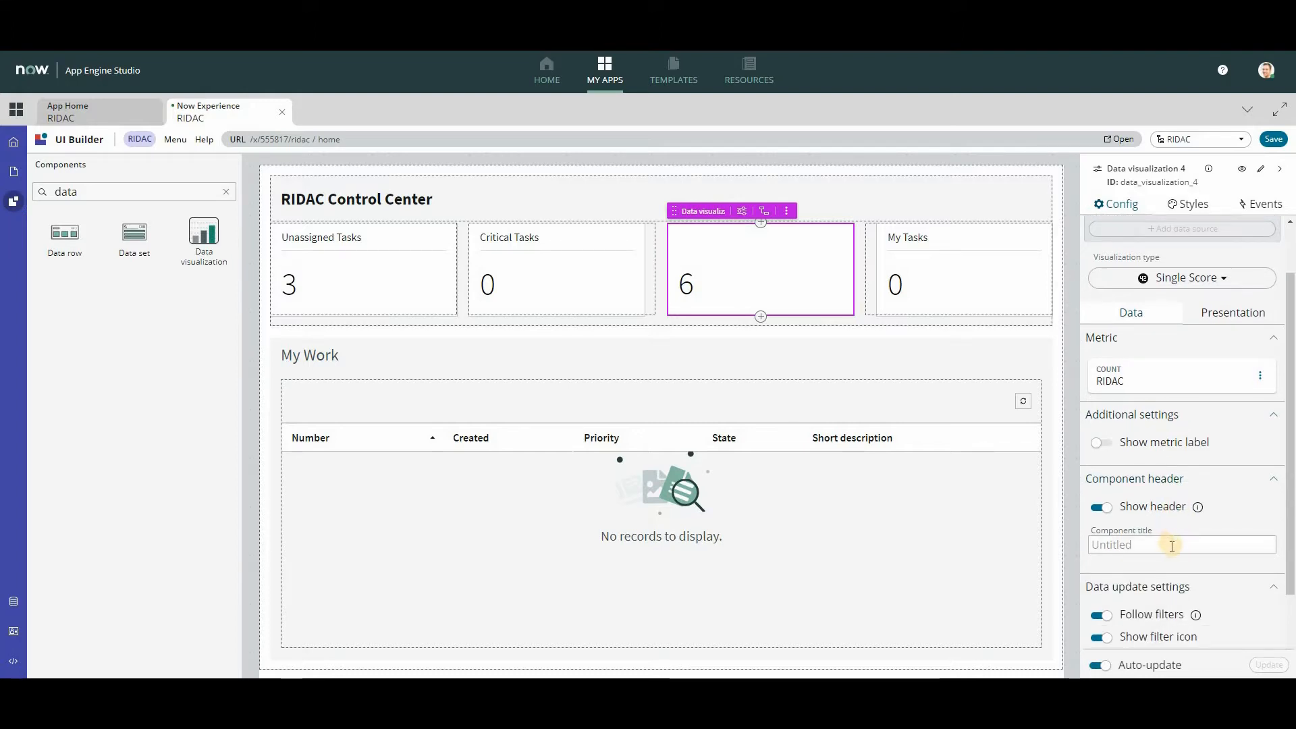
pyautogui.click(1145, 544)
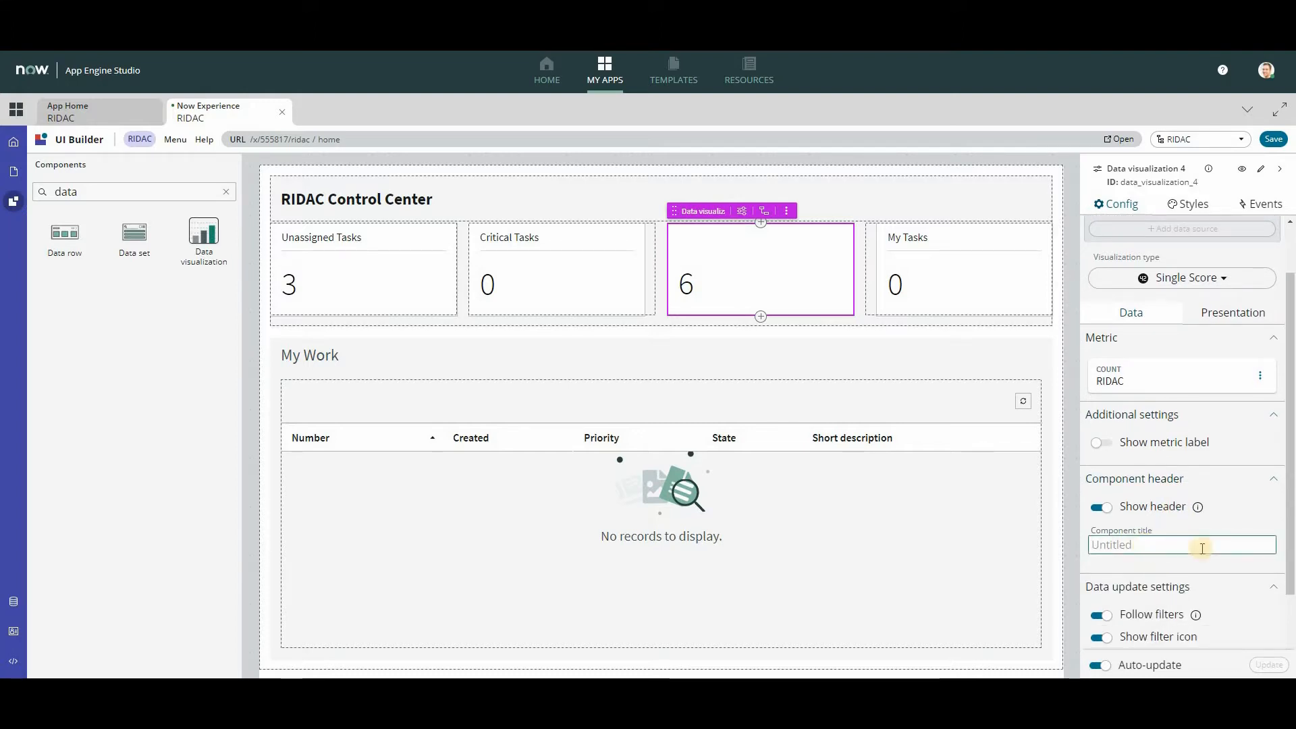
pyautogui.write('Total Risks, Issues & Decisions')
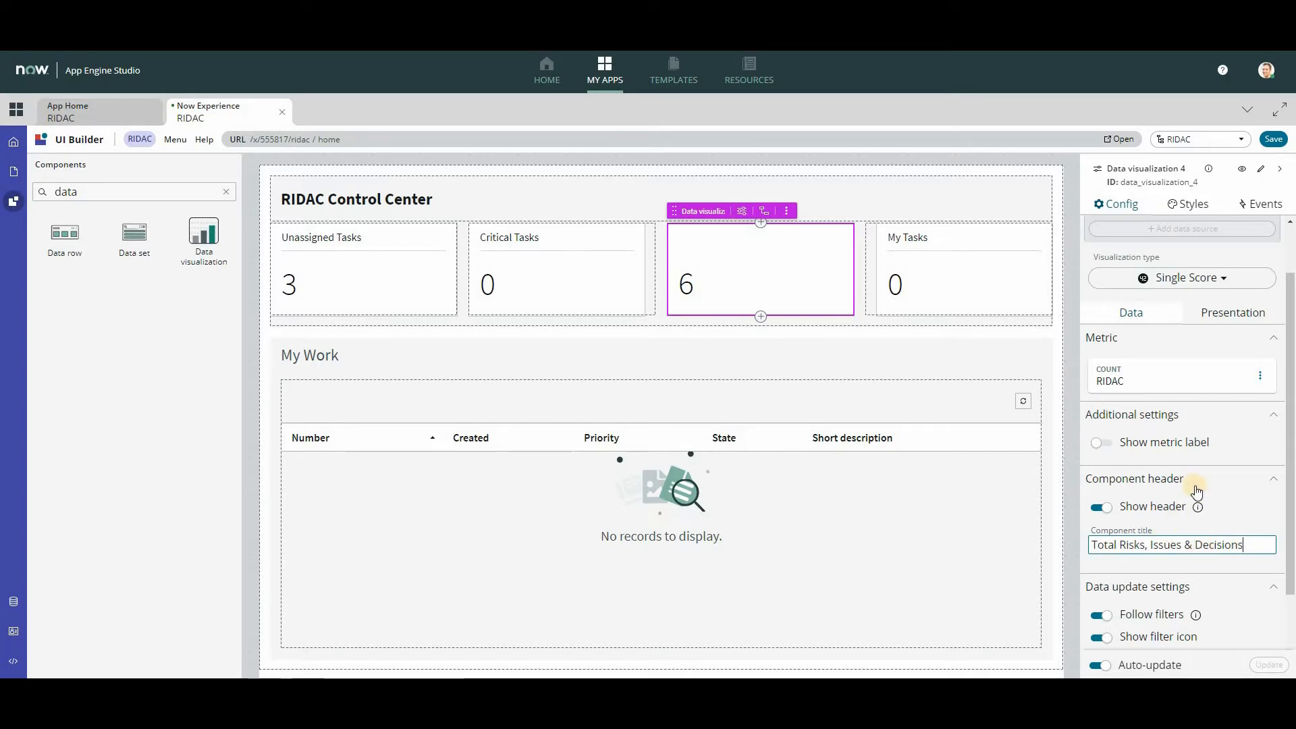
pyautogui.click(987, 351)
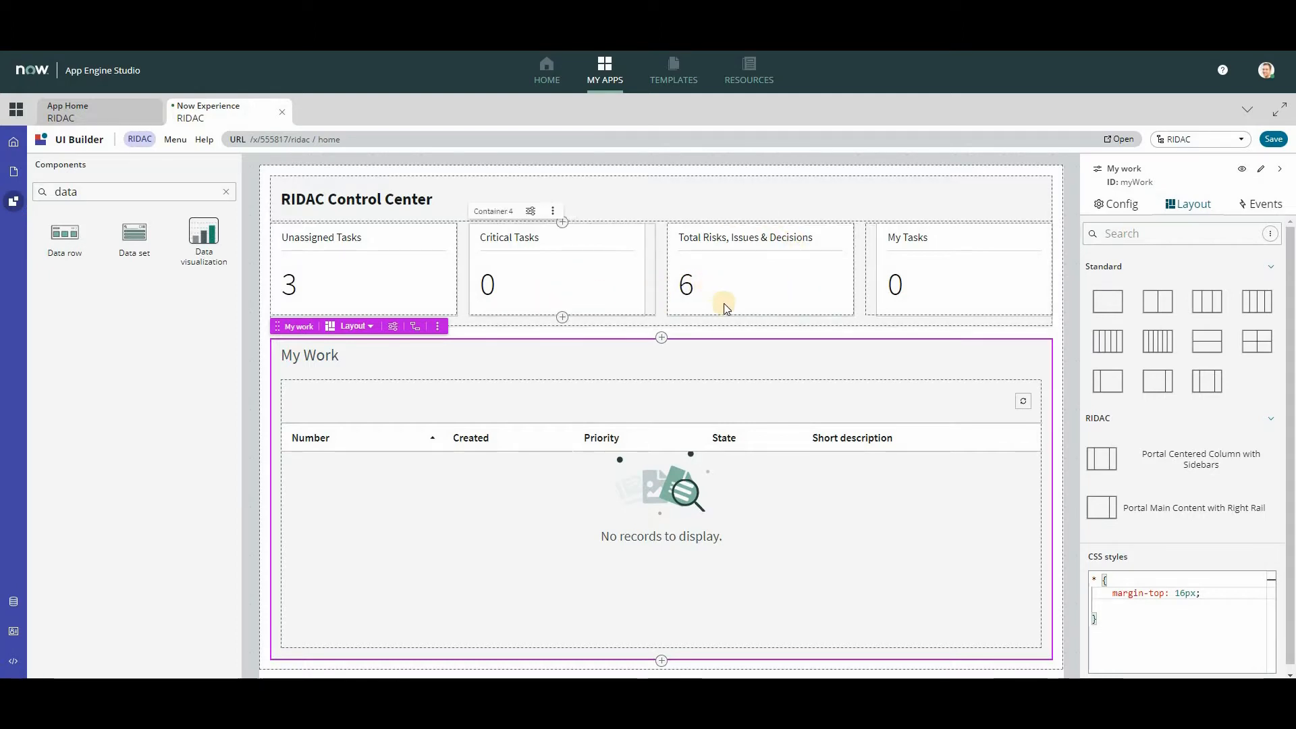
# - Rearrange the score cards: Total Risks, Issues & Decisions into the first column and Unassigned Tasks into the third
pyautogui.moveTo(746, 282); pyautogui.dragTo(617, 323)
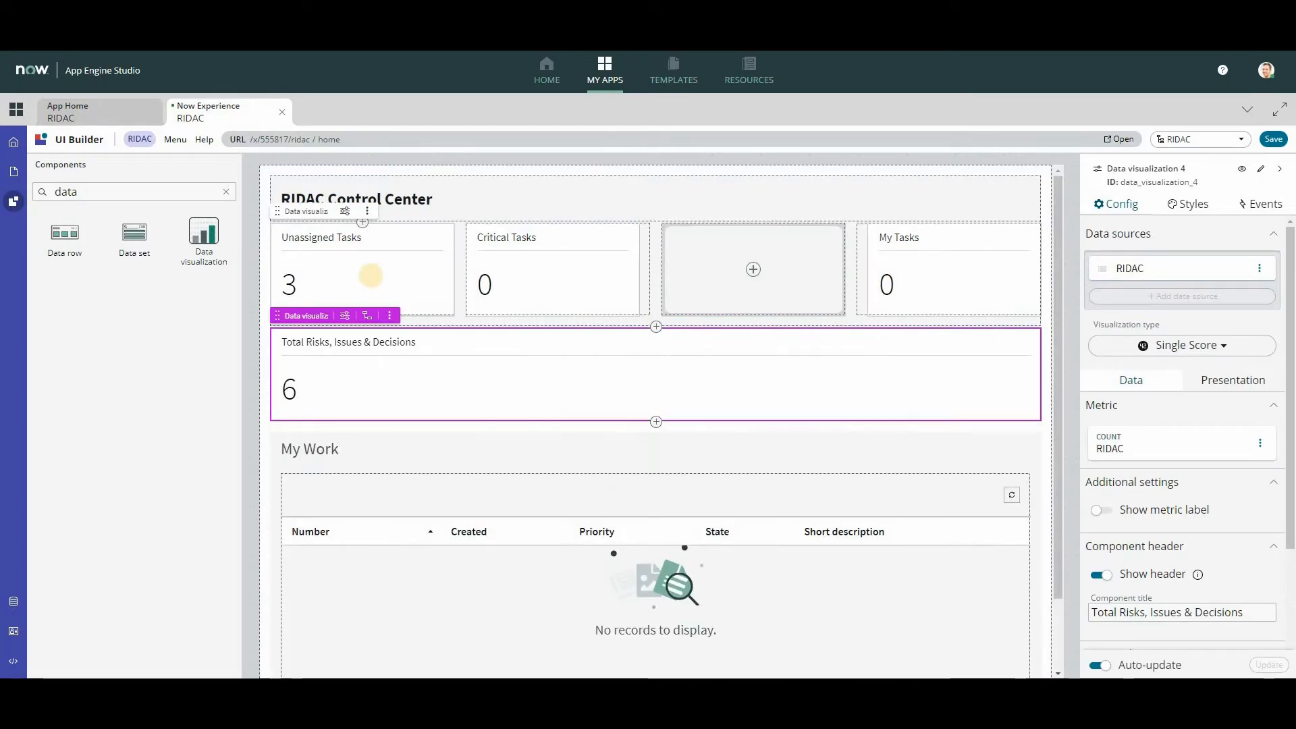
pyautogui.moveTo(373, 276); pyautogui.dragTo(774, 251)
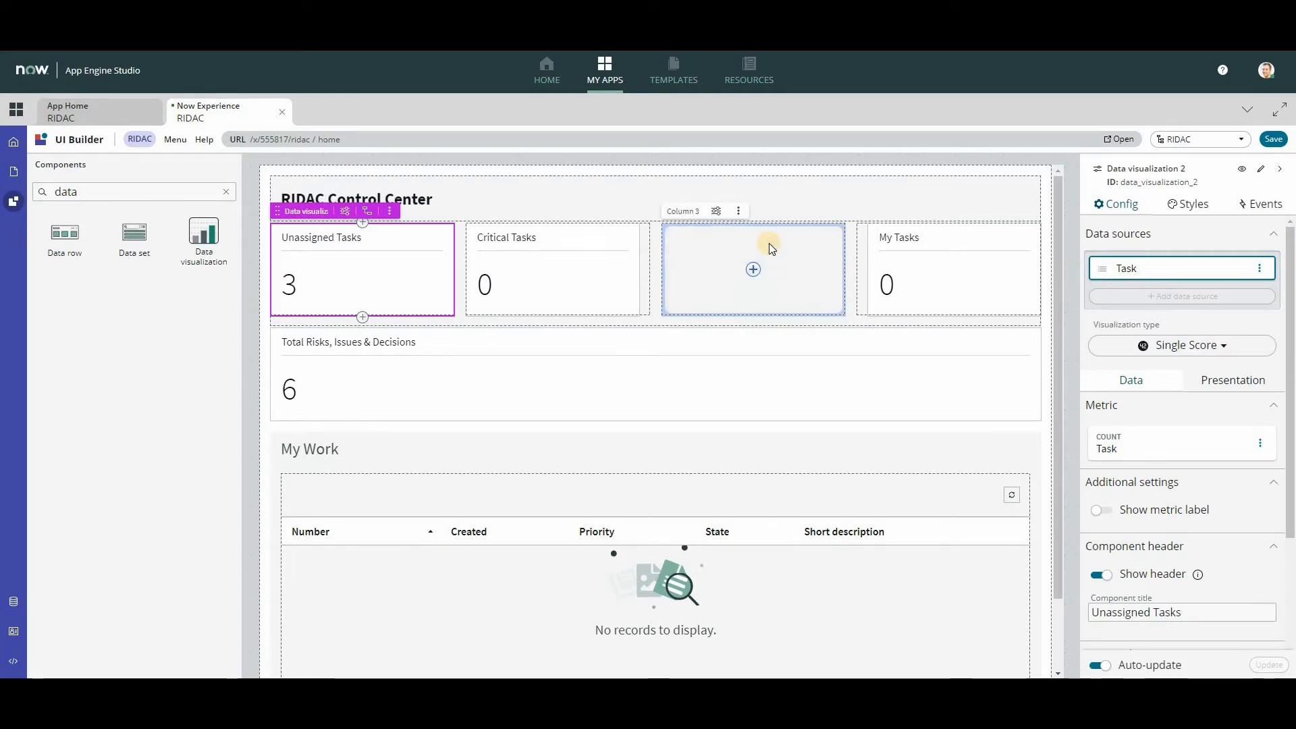
pyautogui.moveTo(393, 243); pyautogui.dragTo(689, 251)
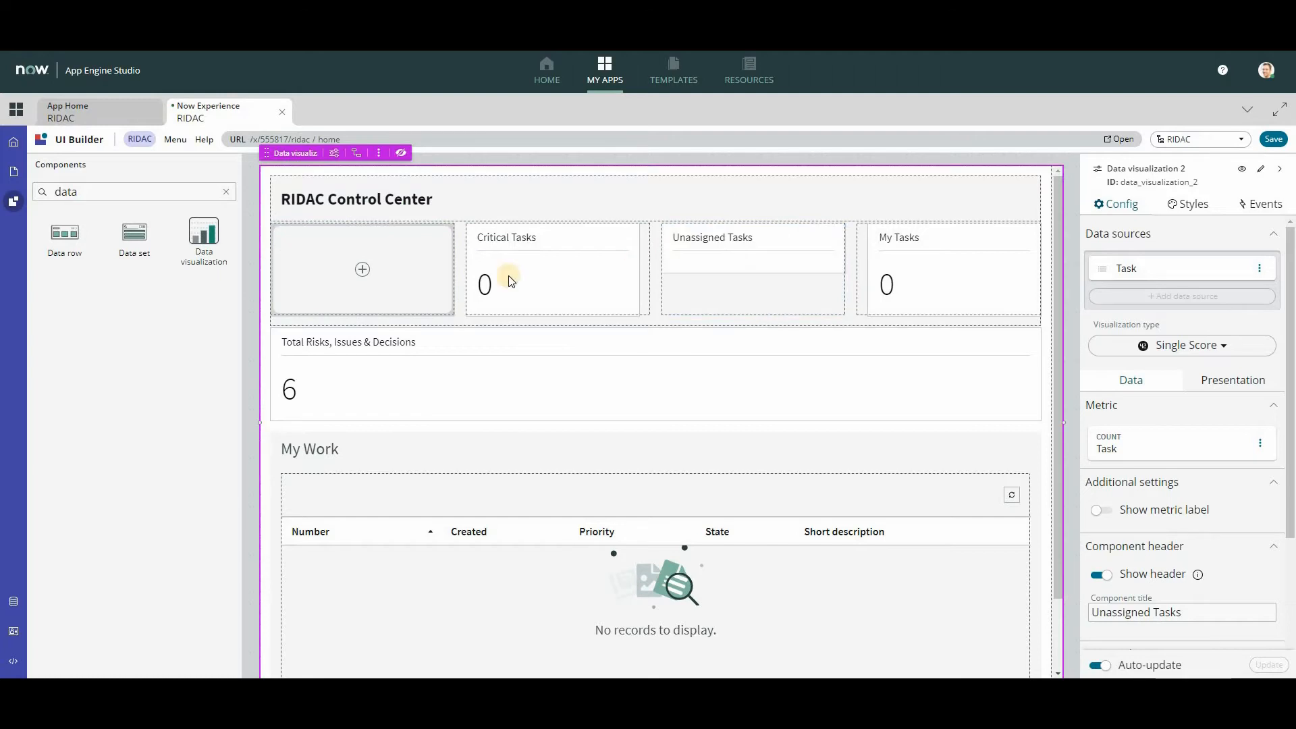
pyautogui.click(435, 342)
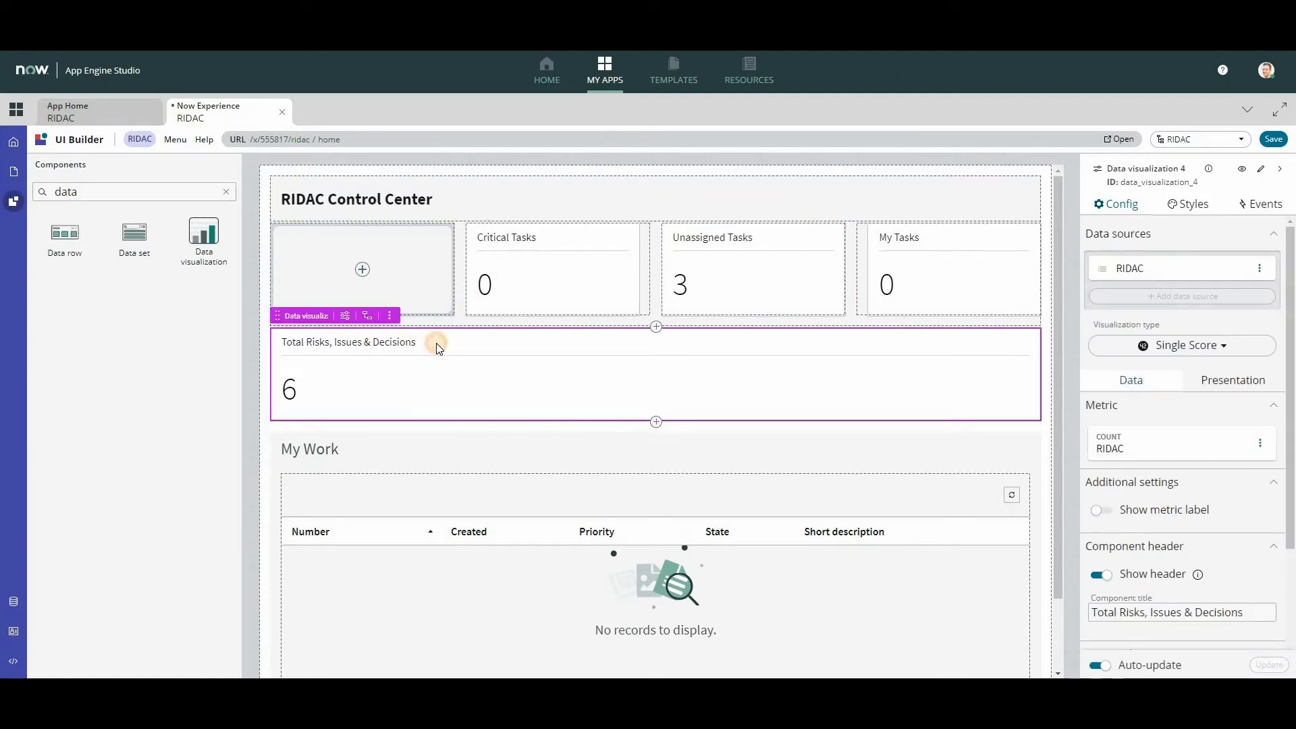
pyautogui.moveTo(436, 347); pyautogui.dragTo(384, 249)
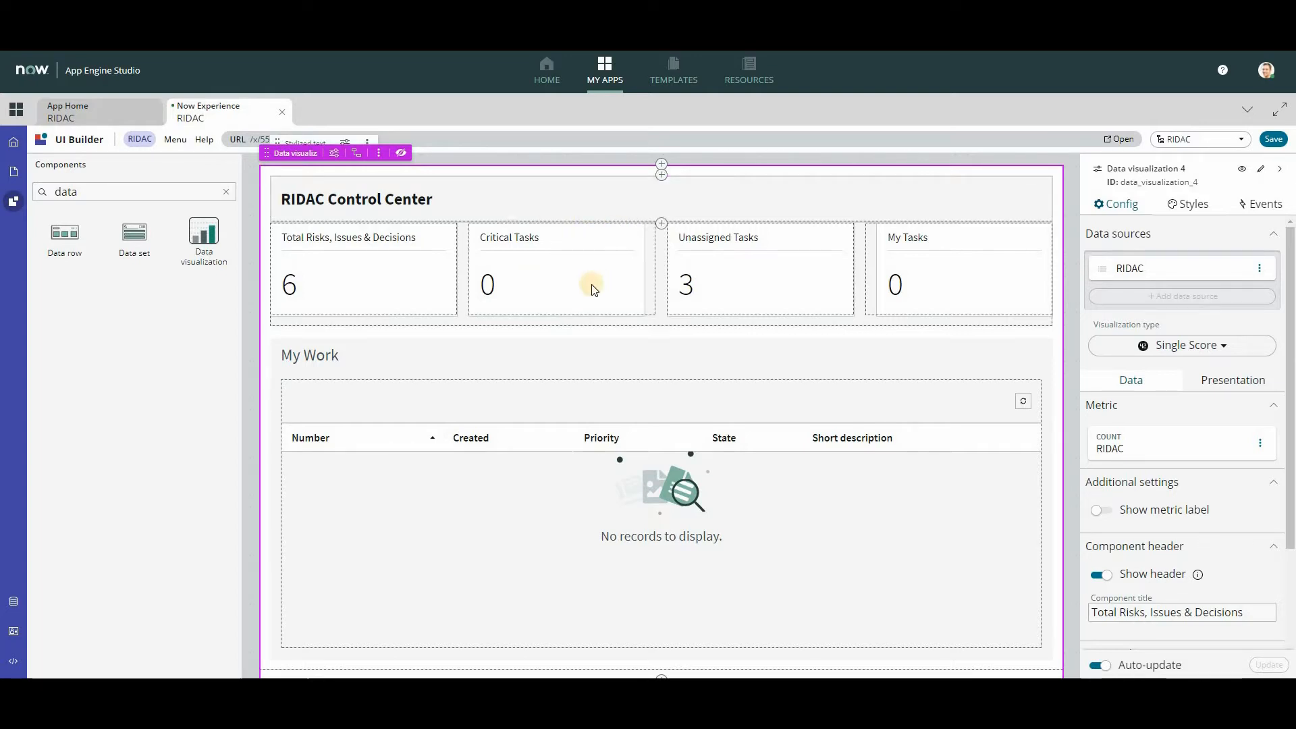
# - Retitle the Critical Tasks score card as Closed RIDs
pyautogui.click(562, 298)
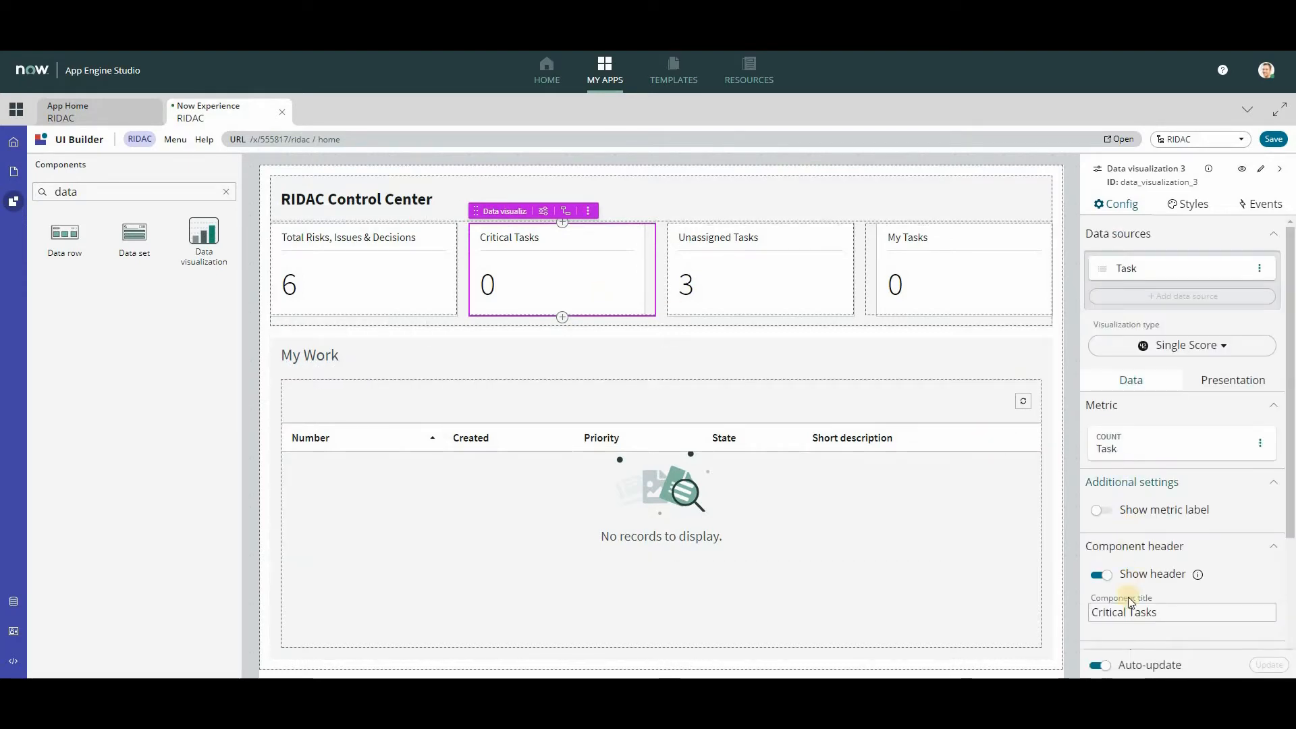
pyautogui.tripleClick(1132, 615)
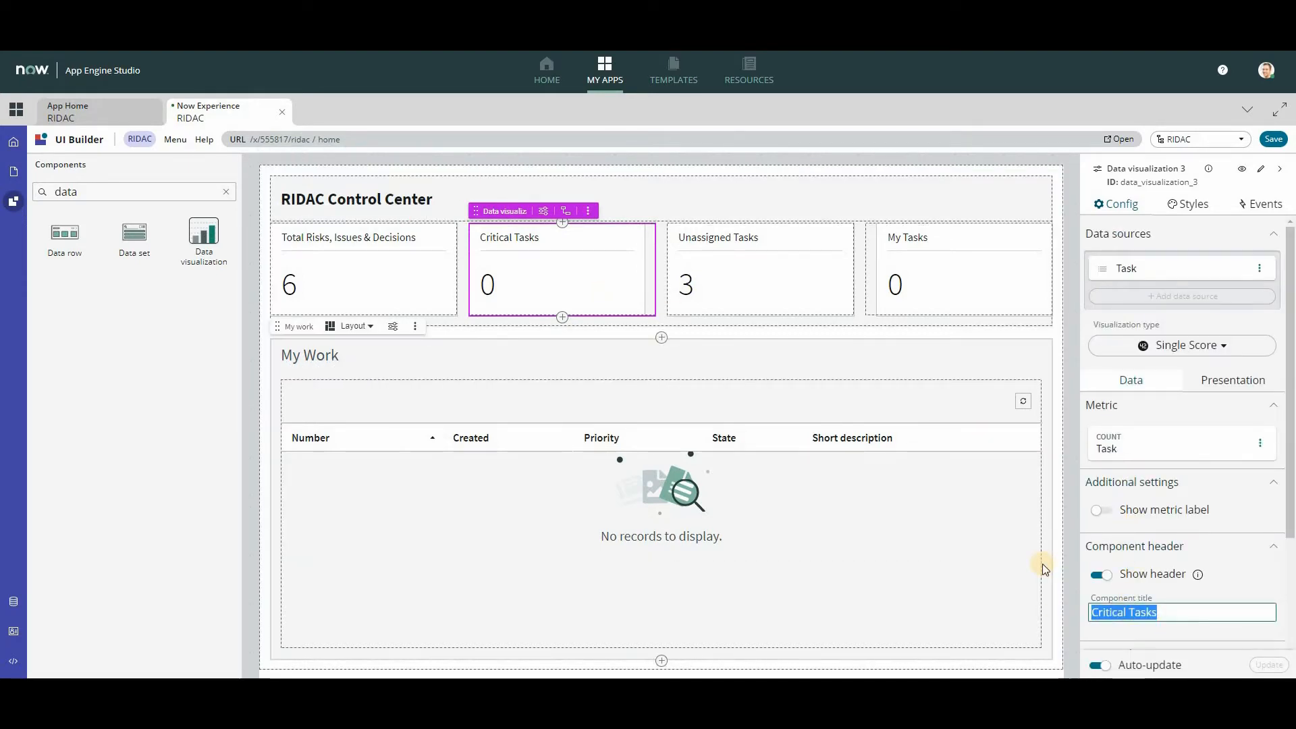
pyautogui.write('Closed RID')
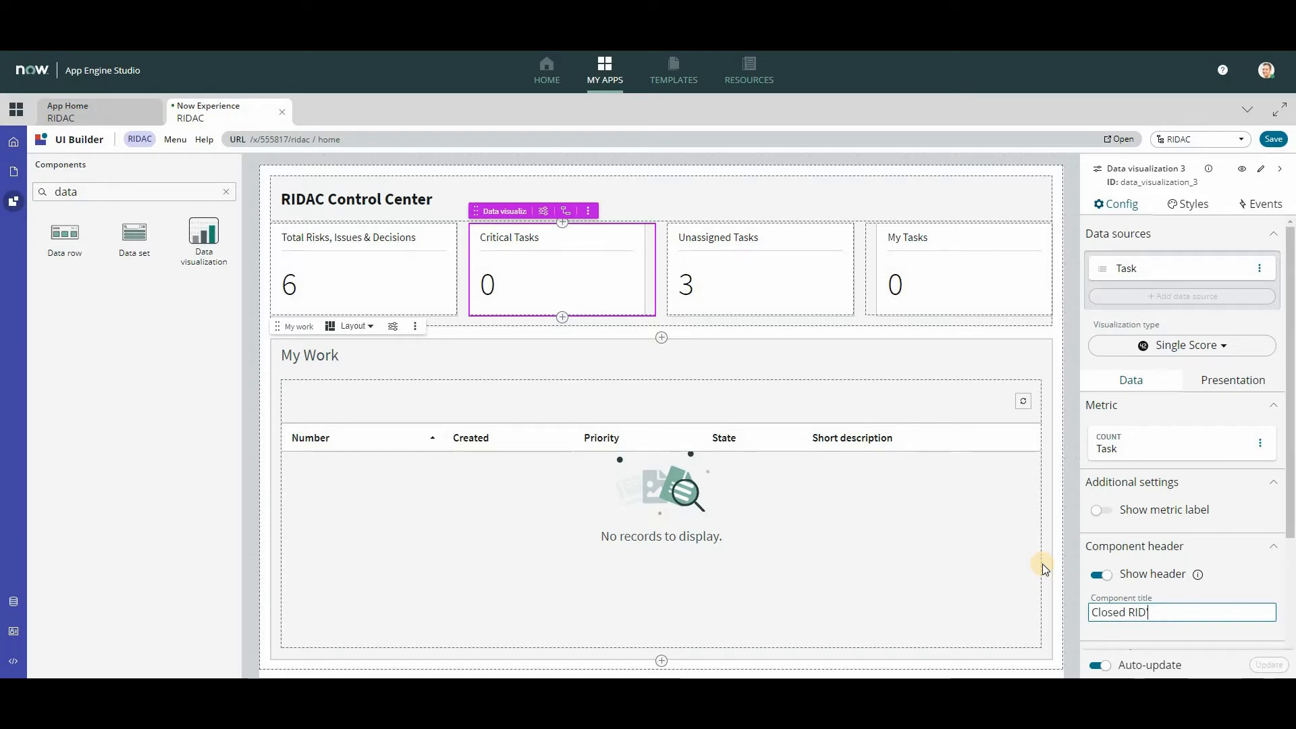
pyautogui.write('AC')
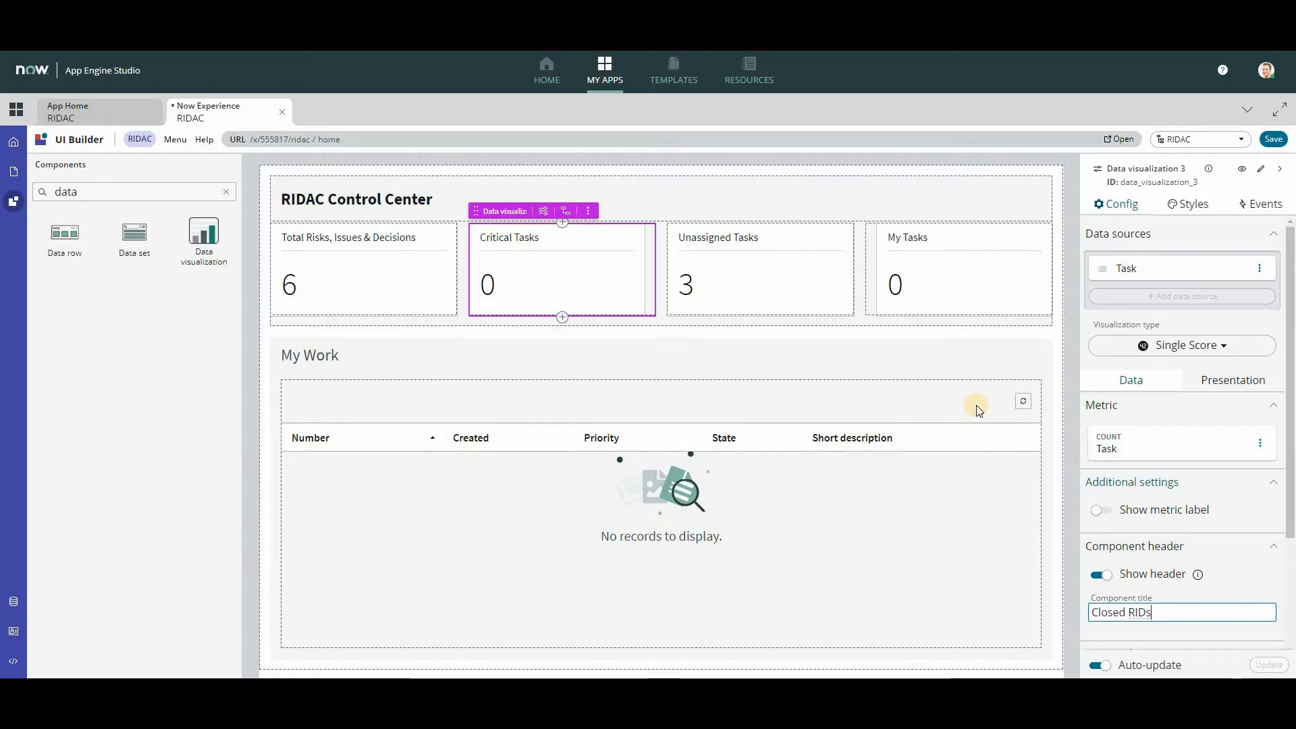
pyautogui.click(575, 273)
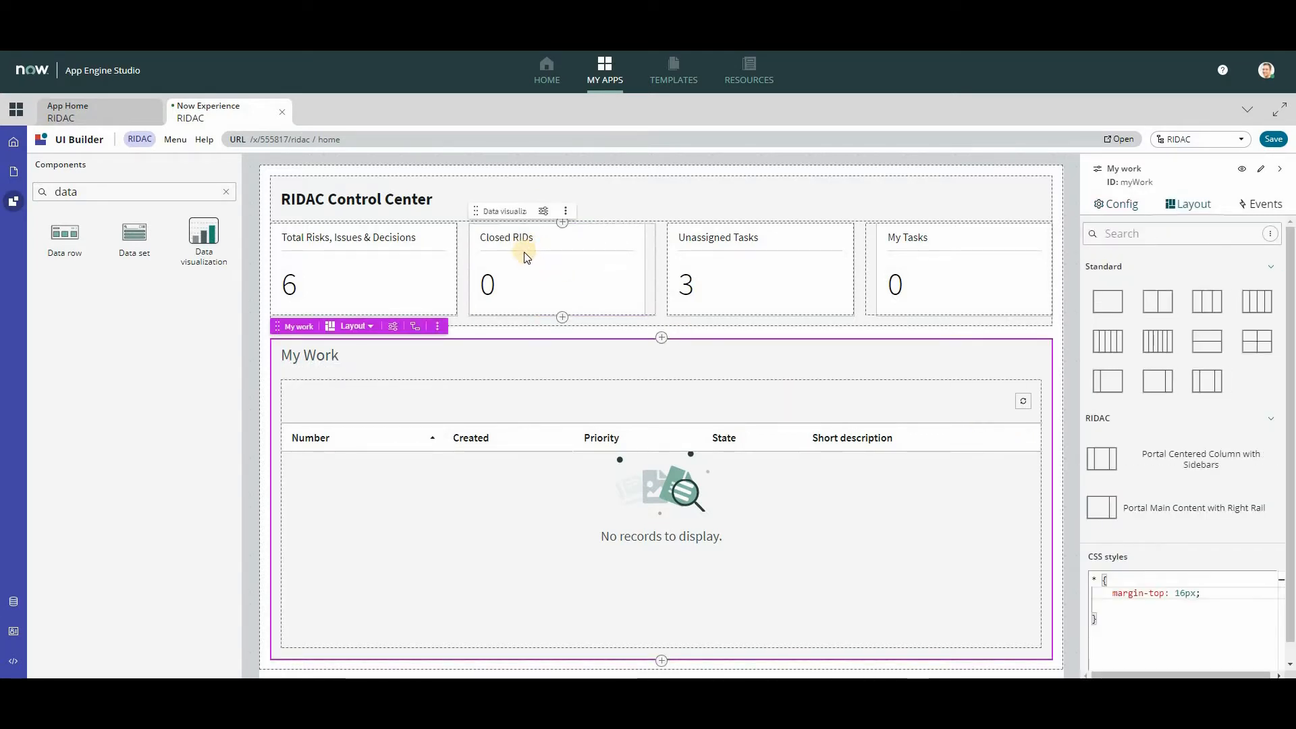
# - Edit the filter of the Closed RIDs card's data source and remove its Priority condition
pyautogui.click(574, 290)
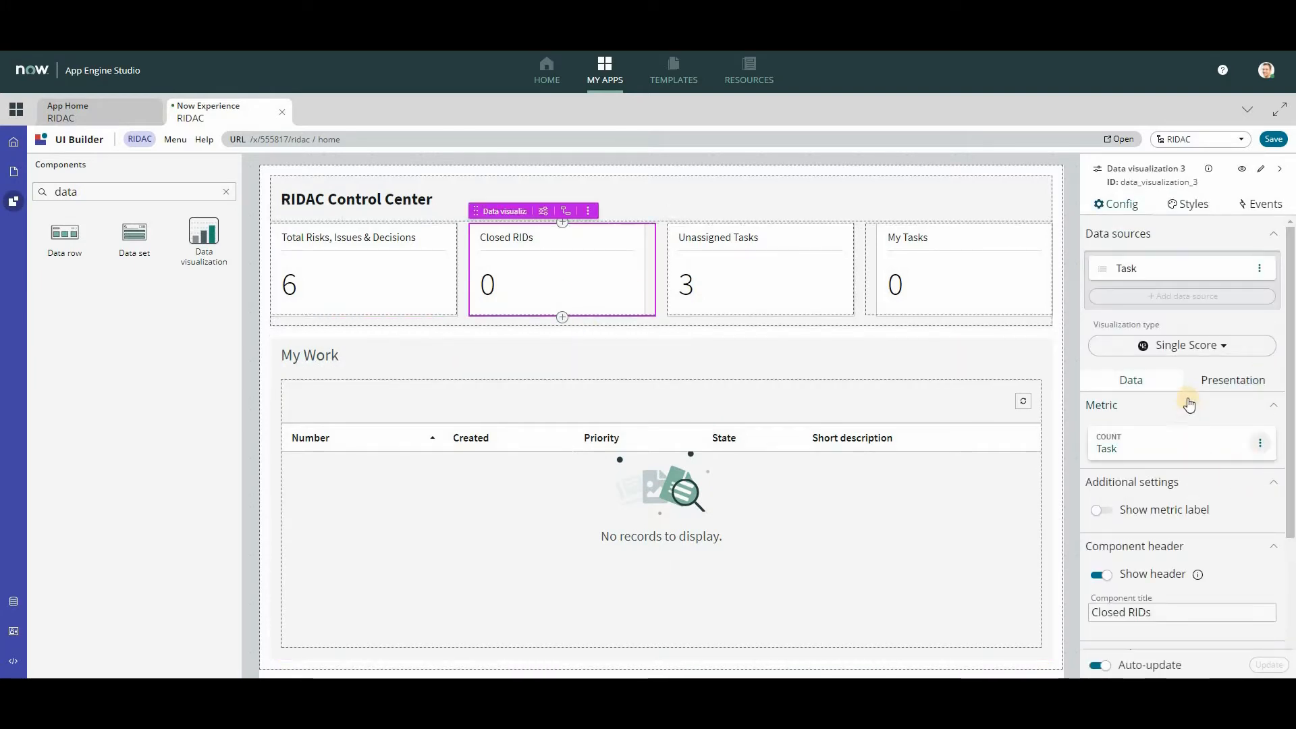
pyautogui.click(1150, 263)
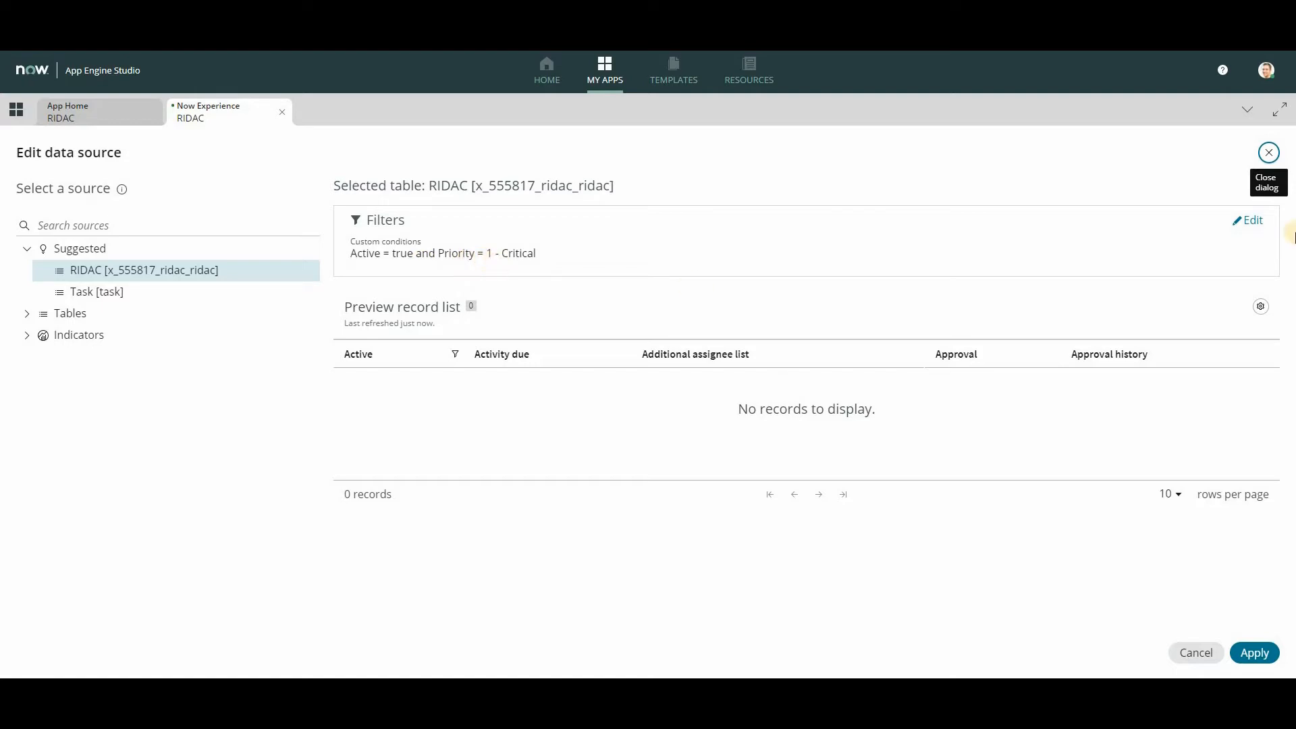
pyautogui.click(1251, 222)
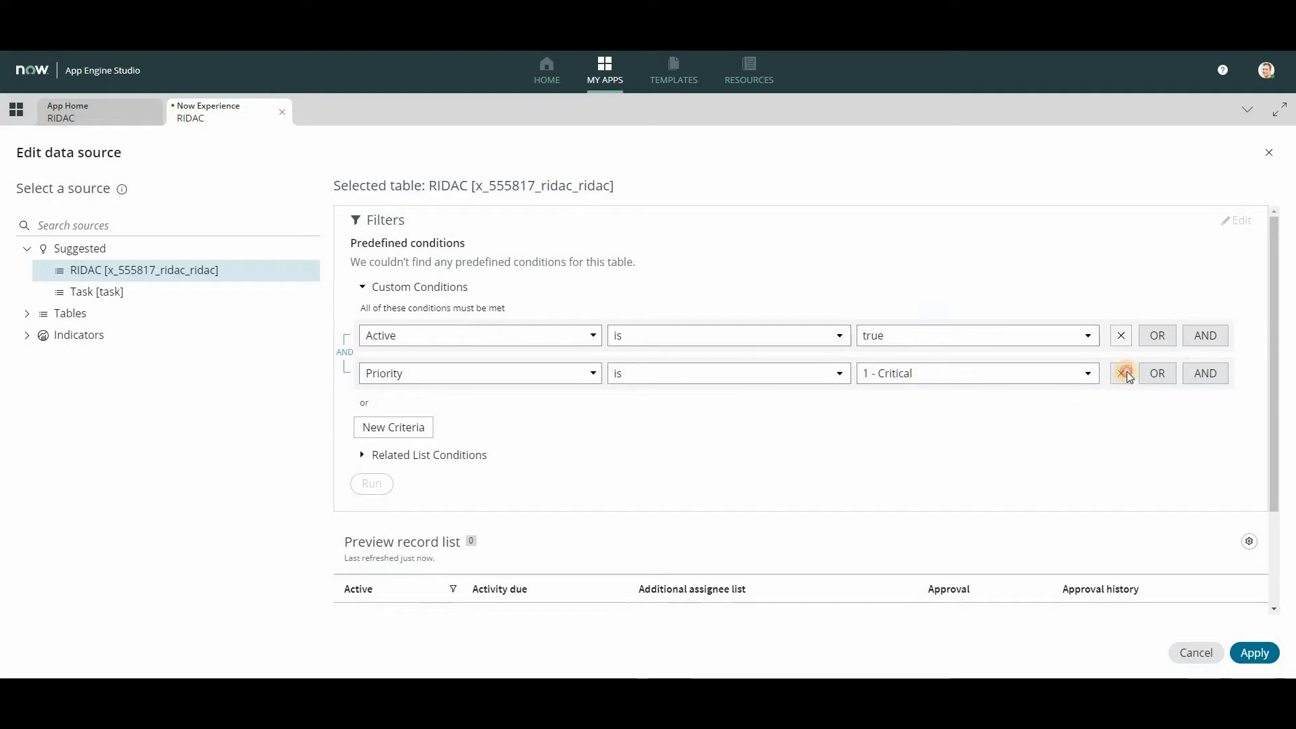
pyautogui.click(1121, 374)
# - Add the filter condition State is one of Closed Complete, Closed Incomplete, Closed Skipped, and apply it to the data source
pyautogui.click(1199, 335)
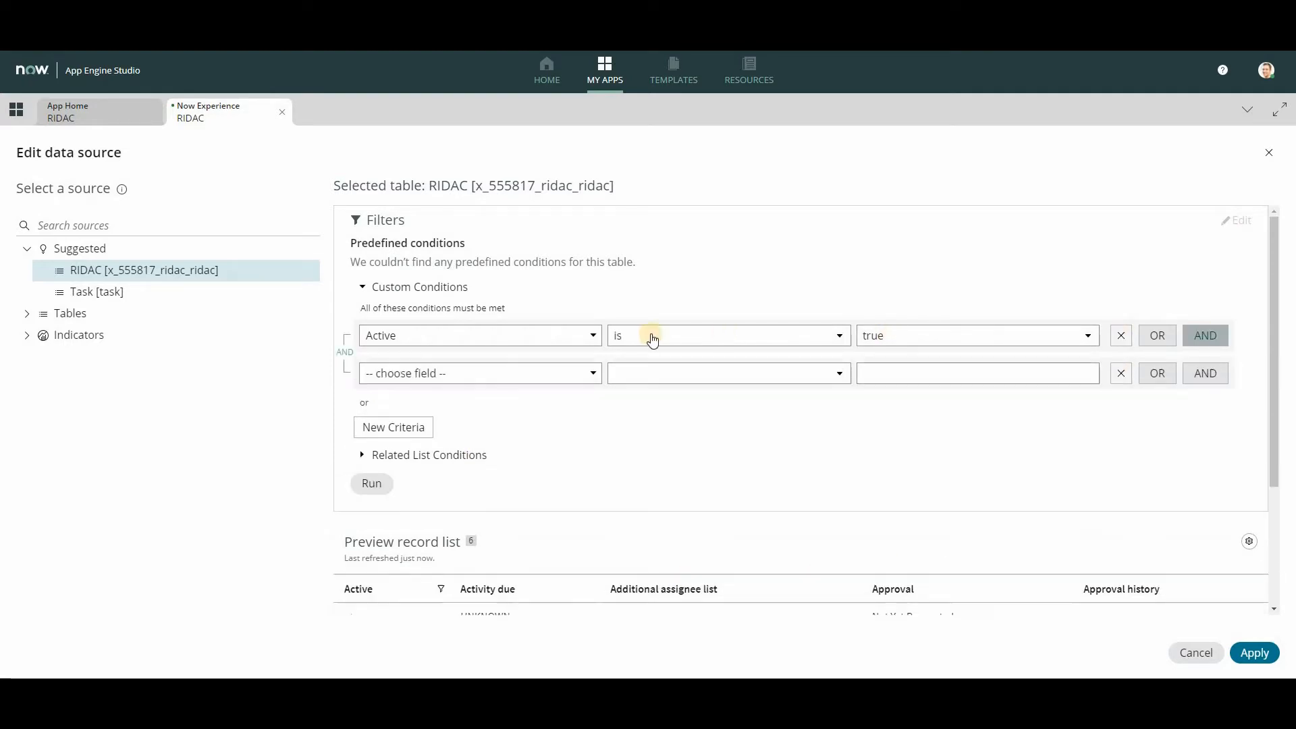
pyautogui.click(479, 373)
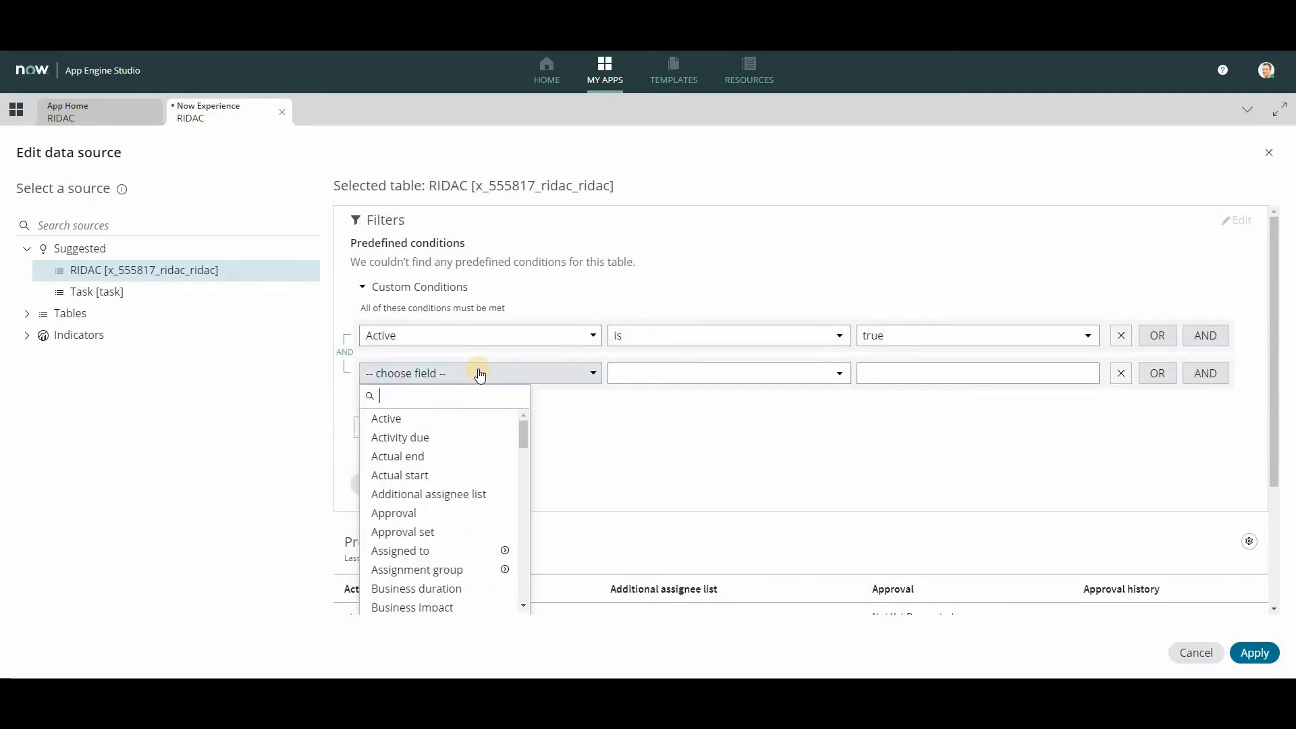
pyautogui.write('st')
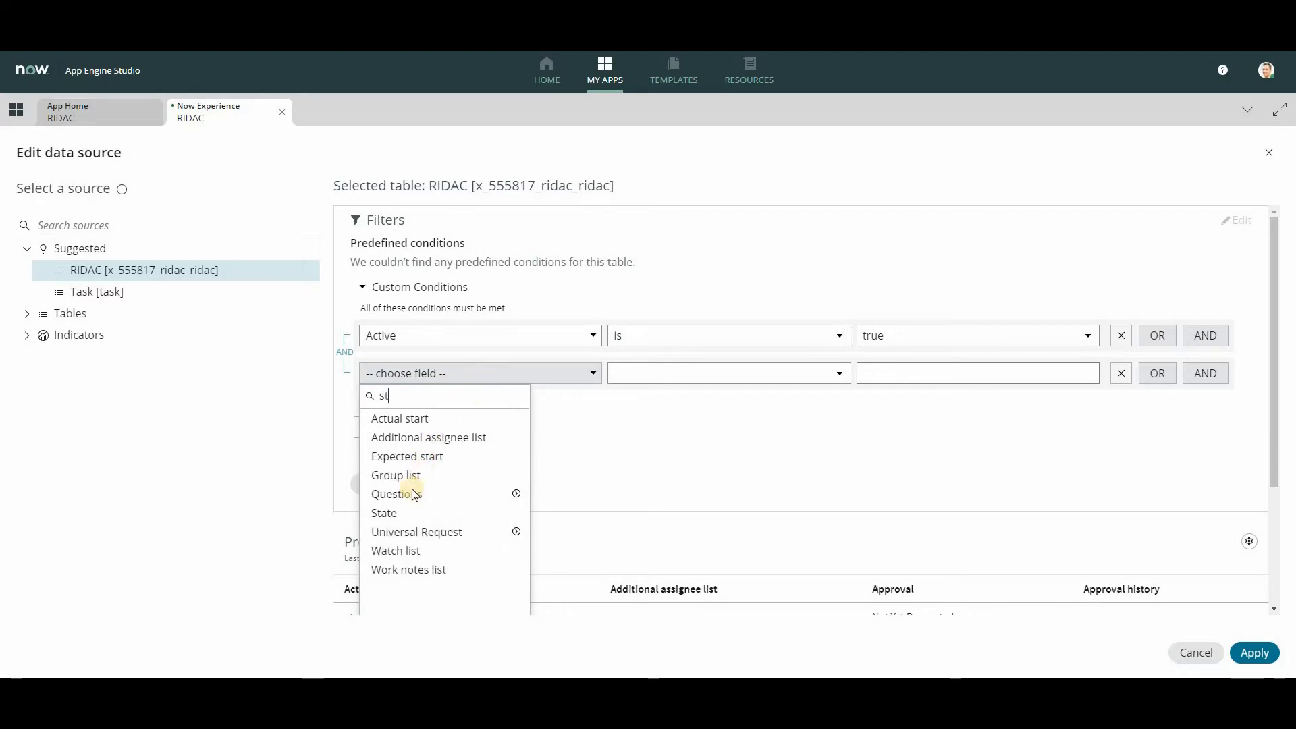
pyautogui.click(399, 513)
pyautogui.click(673, 378)
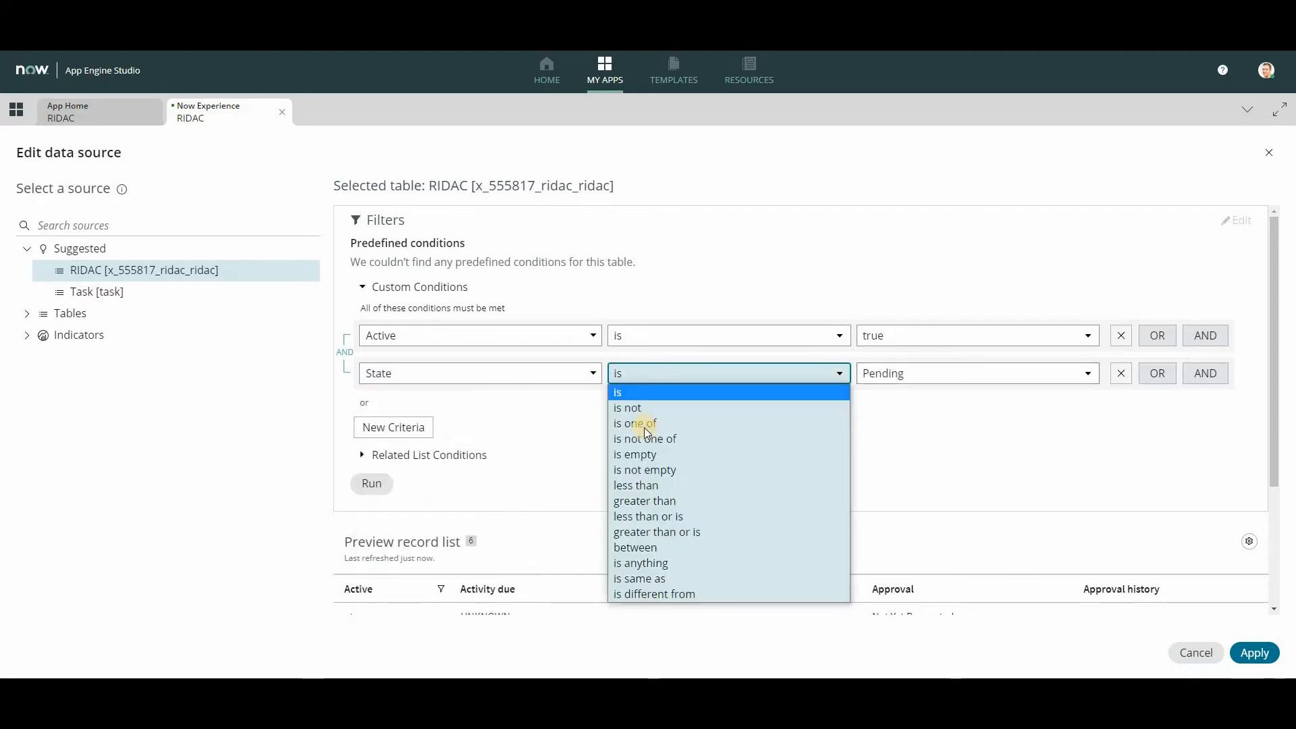
pyautogui.click(719, 421)
pyautogui.scroll(-2, 904, 412)
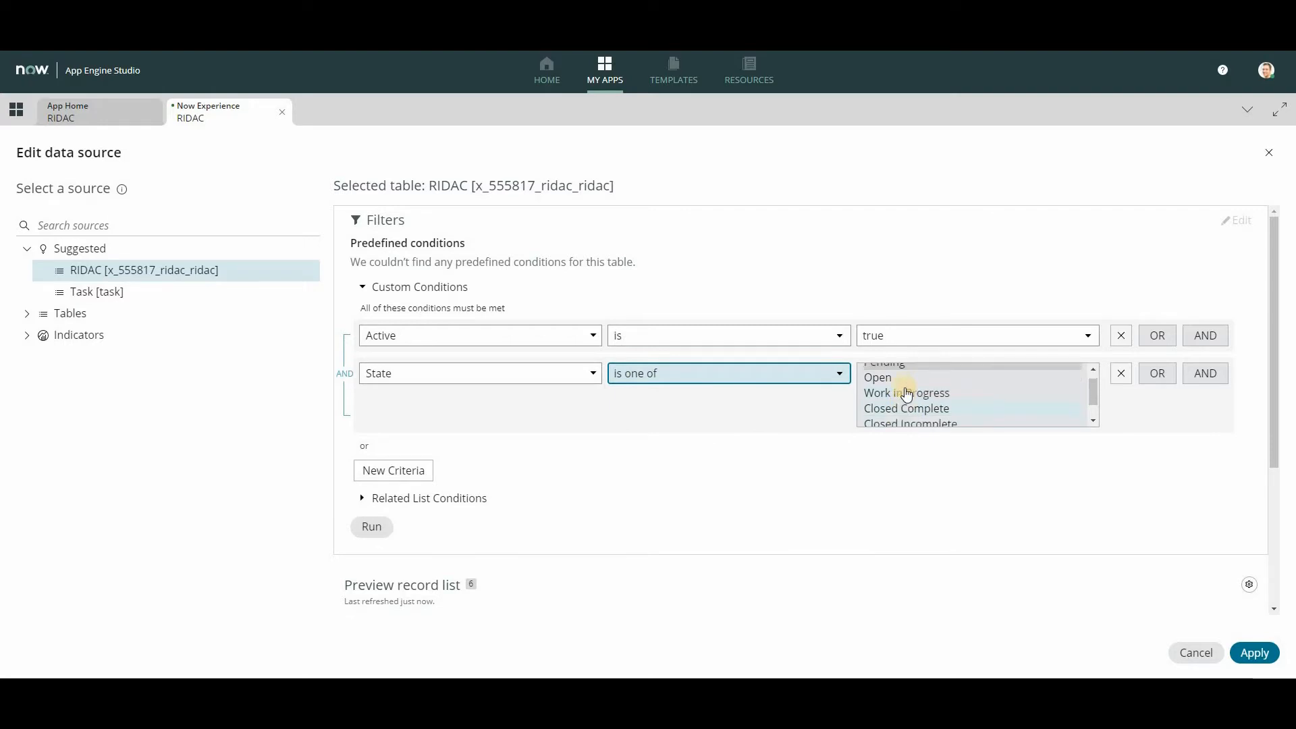
pyautogui.moveTo(906, 386); pyautogui.dragTo(907, 402)
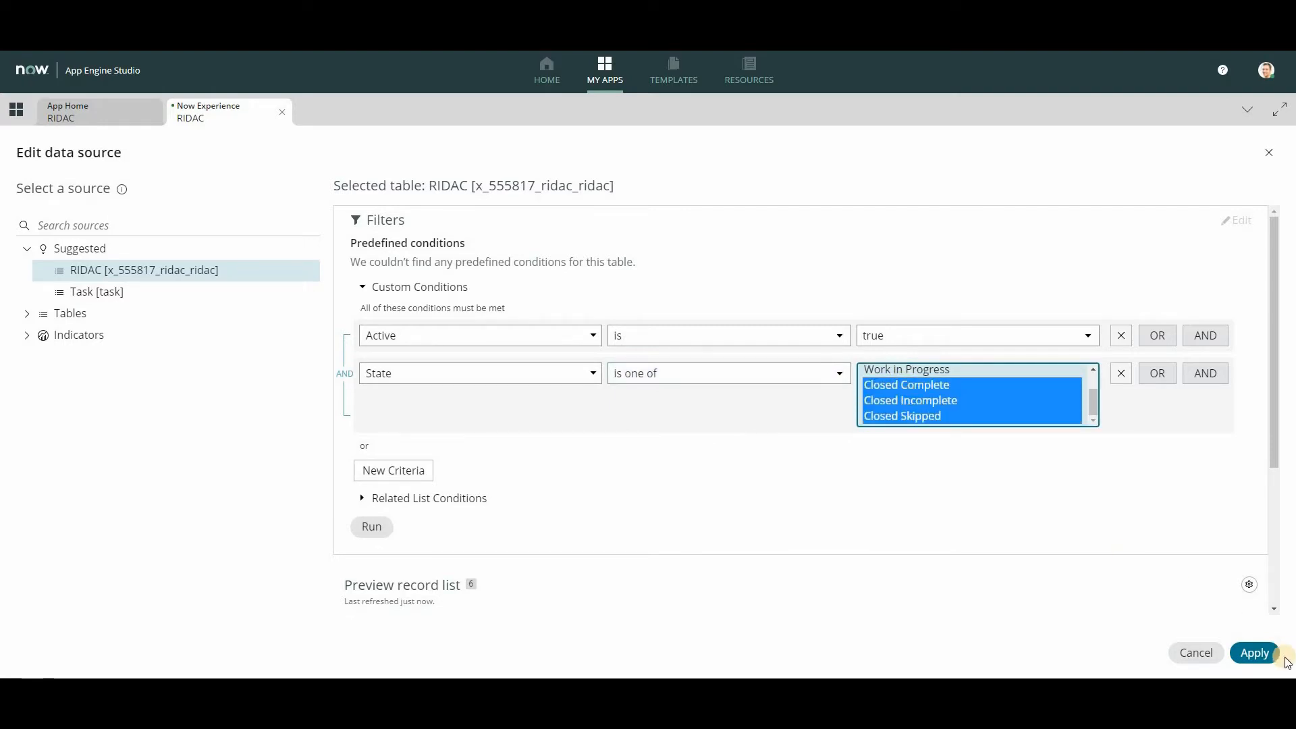
pyautogui.click(1254, 653)
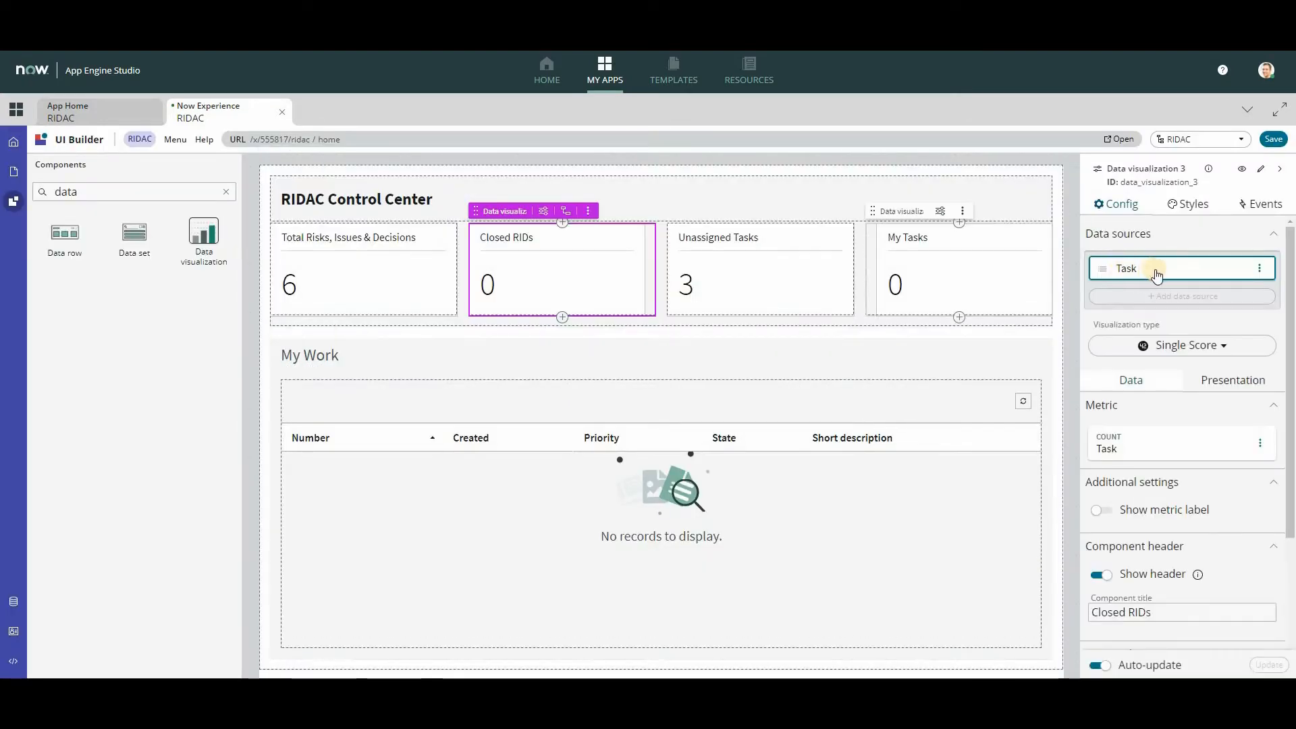
# - Remove the Active is true condition from the Closed RIDs card's data source filter and apply the change
pyautogui.click(1165, 268)
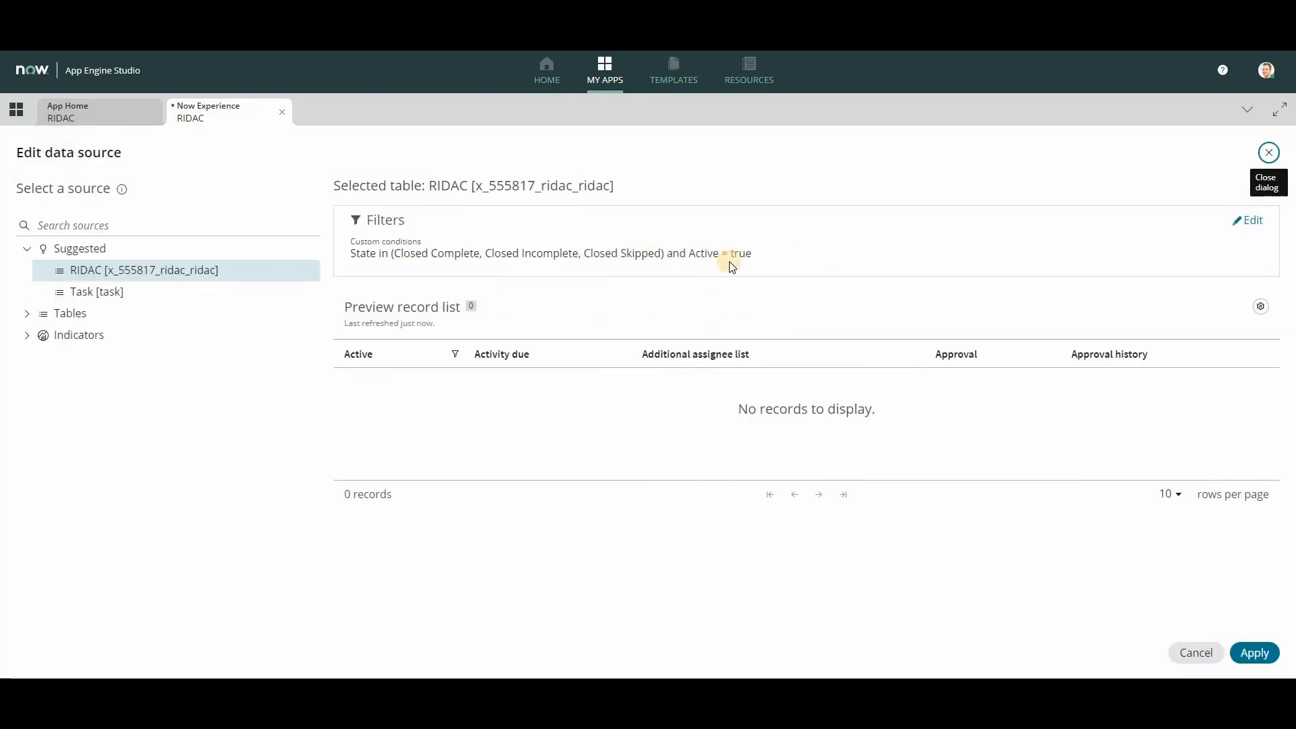
pyautogui.click(1247, 221)
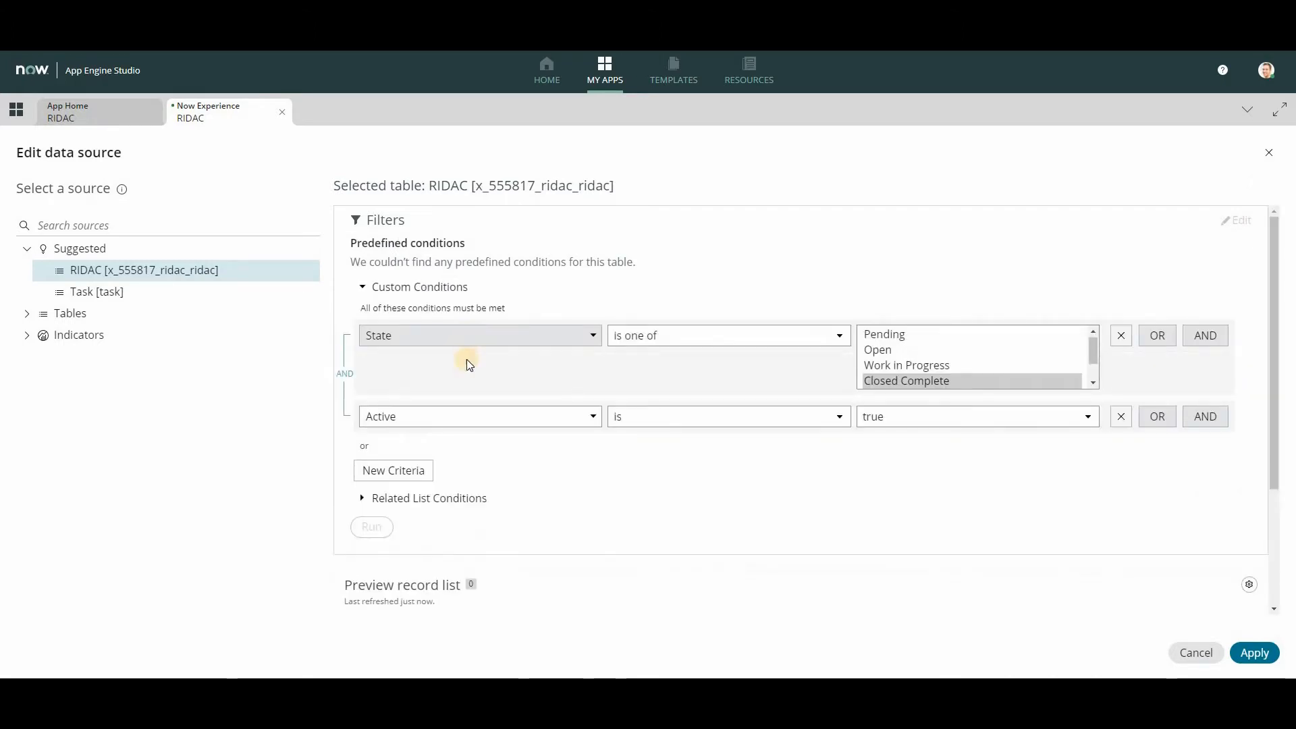
pyautogui.click(1122, 416)
pyautogui.click(1253, 655)
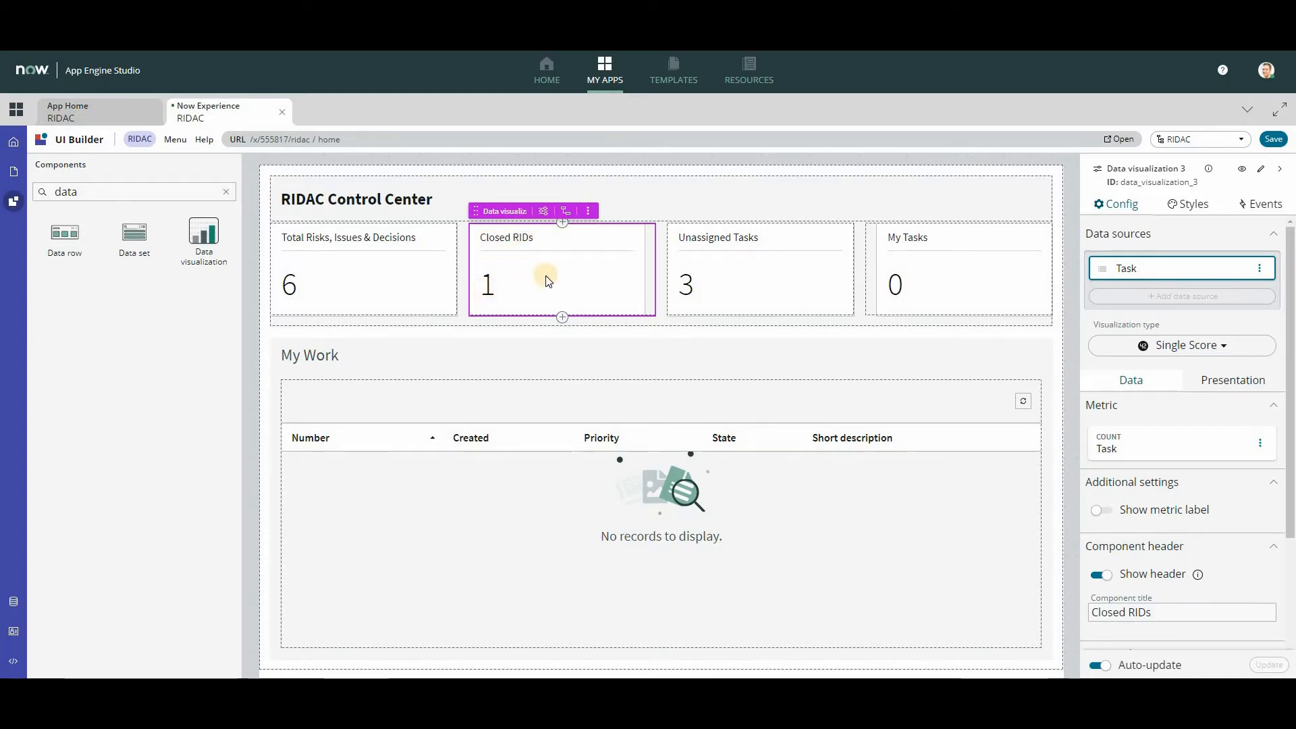
# - Reorder the score cards so Unassigned Tasks occupies the second column and Closed RIDs the third
pyautogui.click(726, 273)
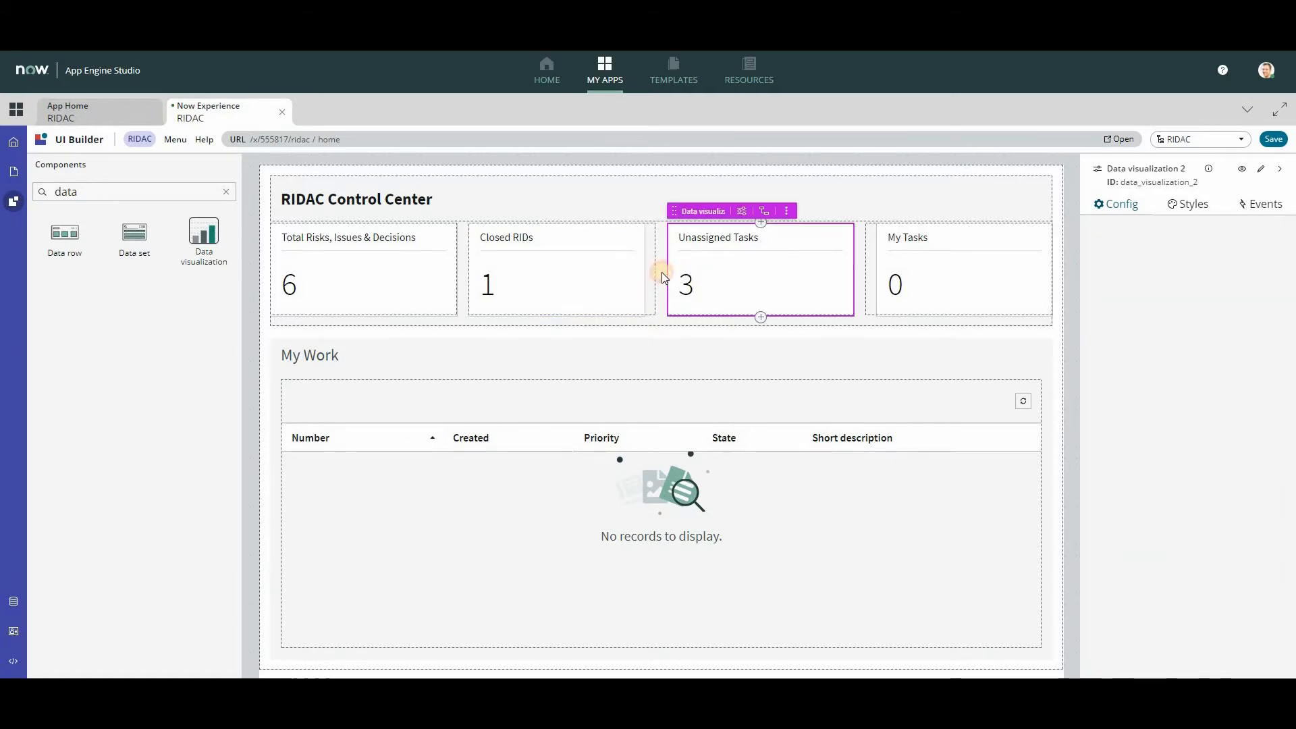
pyautogui.moveTo(662, 273); pyautogui.dragTo(689, 359)
pyautogui.click(540, 265)
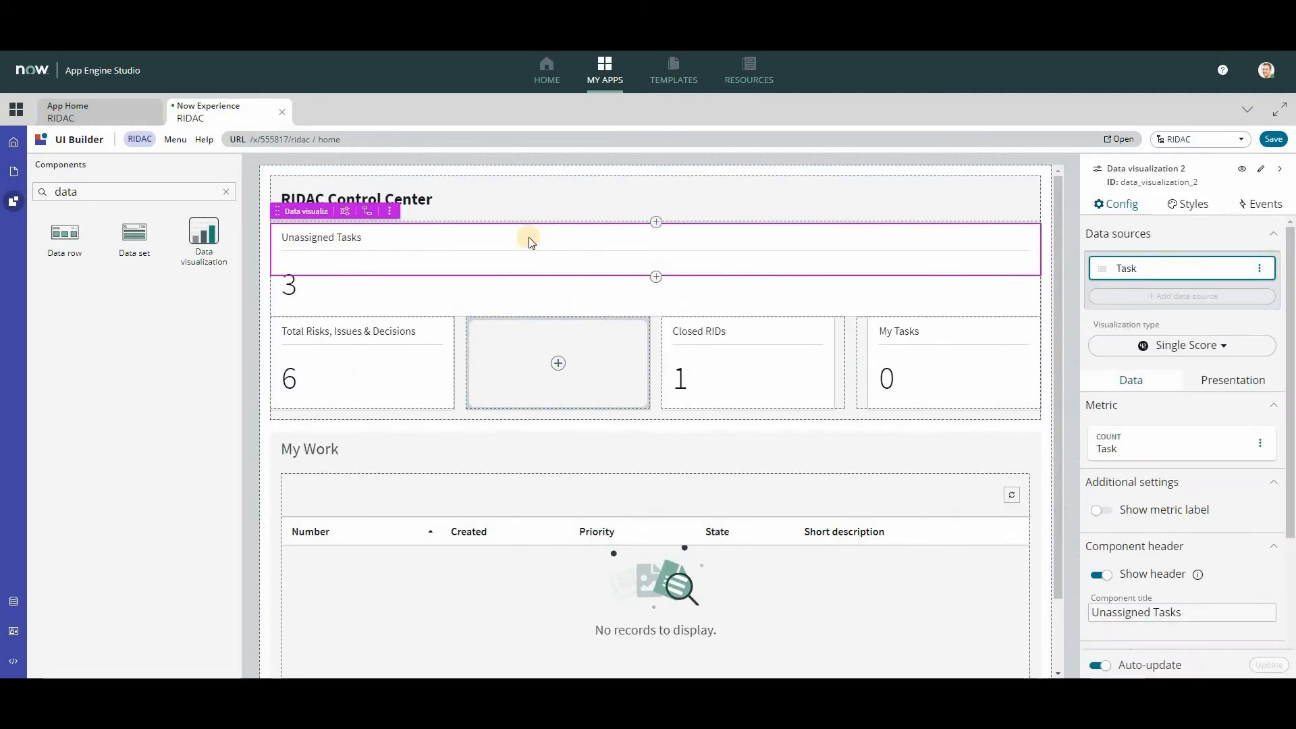
pyautogui.moveTo(536, 267); pyautogui.dragTo(533, 271)
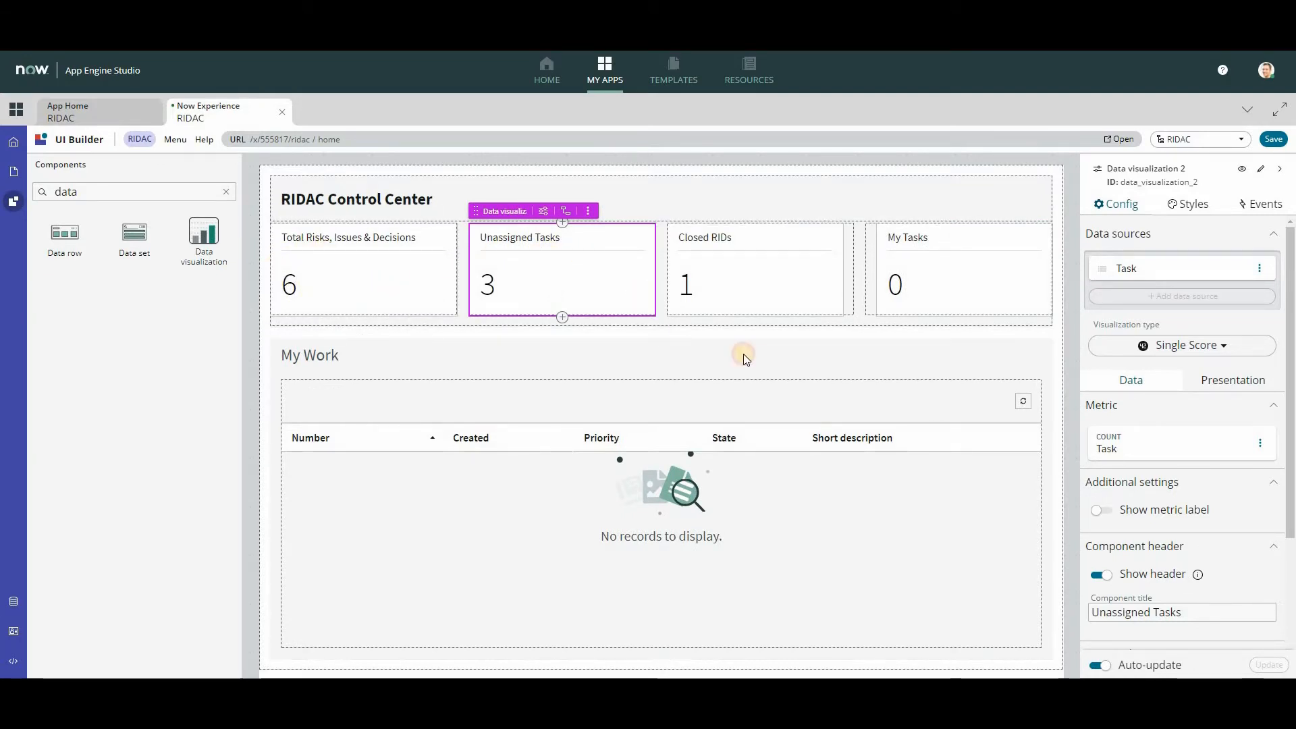
# - Retitle the Unassigned Tasks card as Unassigned RIDs and the My Tasks card as My RIDs
pyautogui.doubleClick(1168, 612)
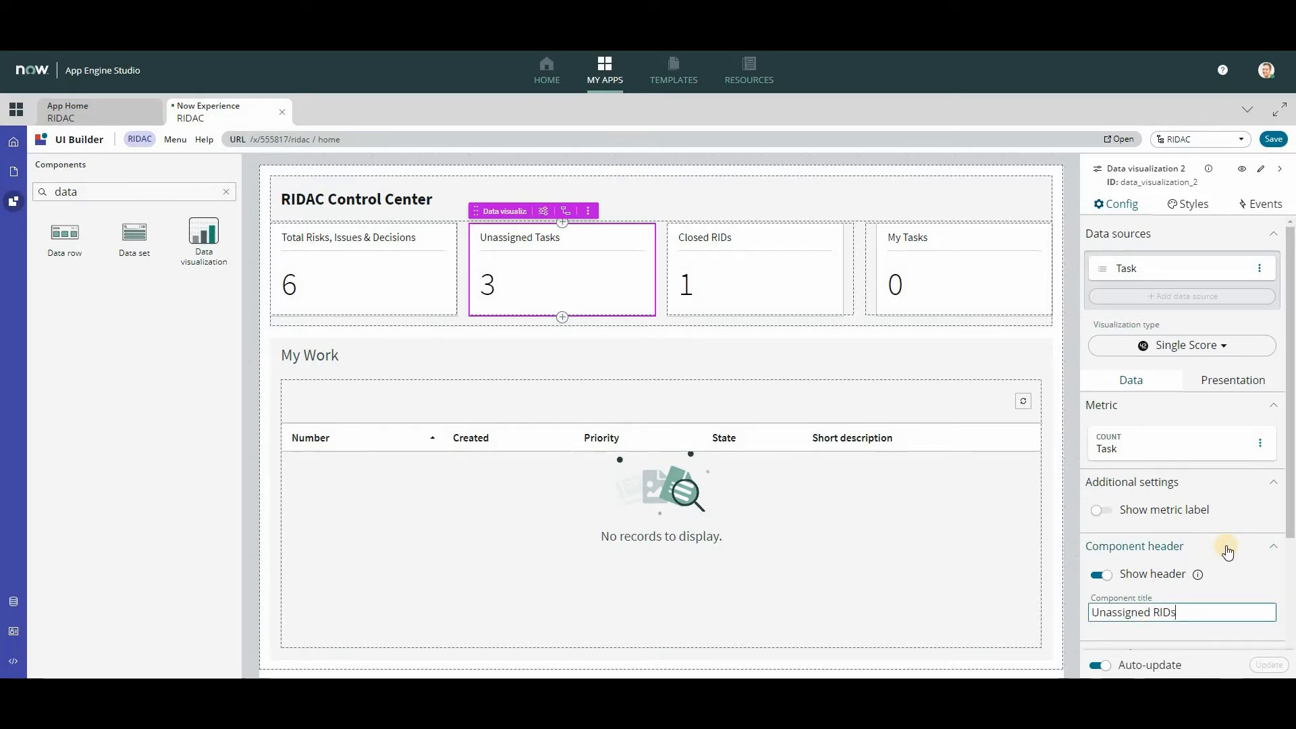
pyautogui.click(755, 361)
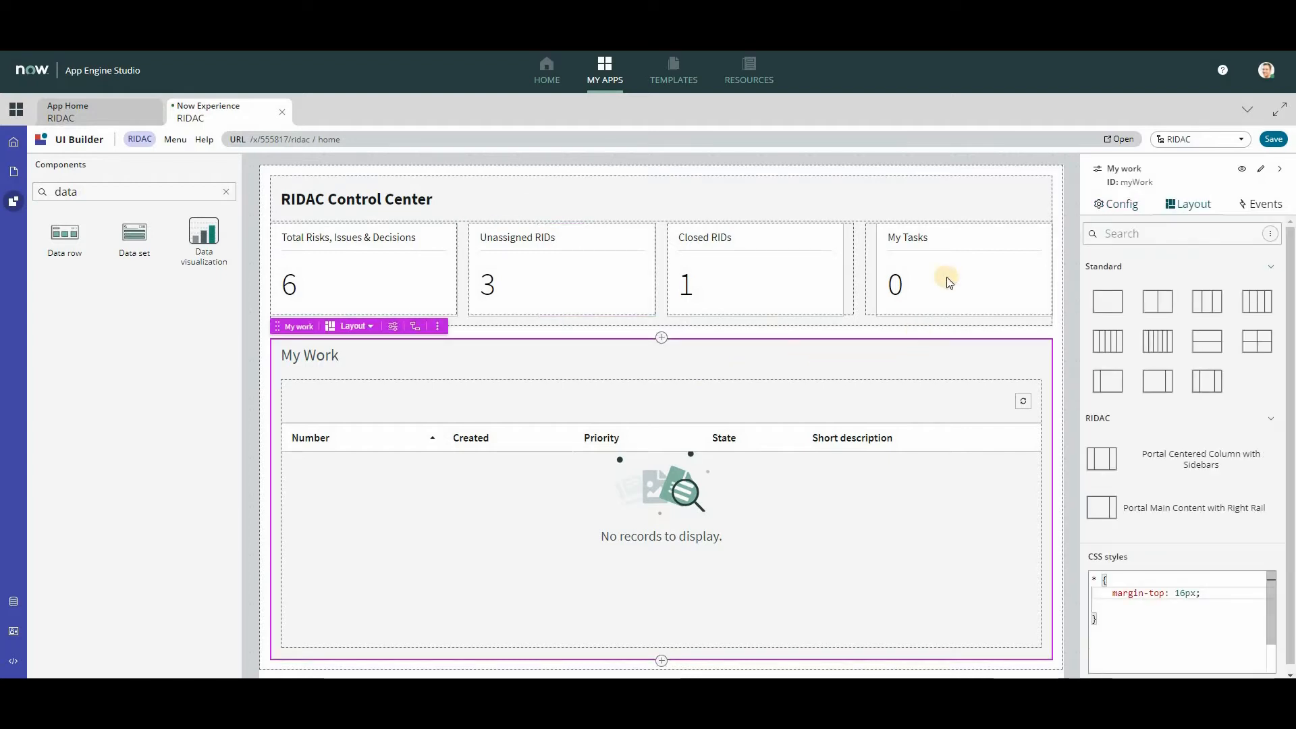
pyautogui.click(938, 258)
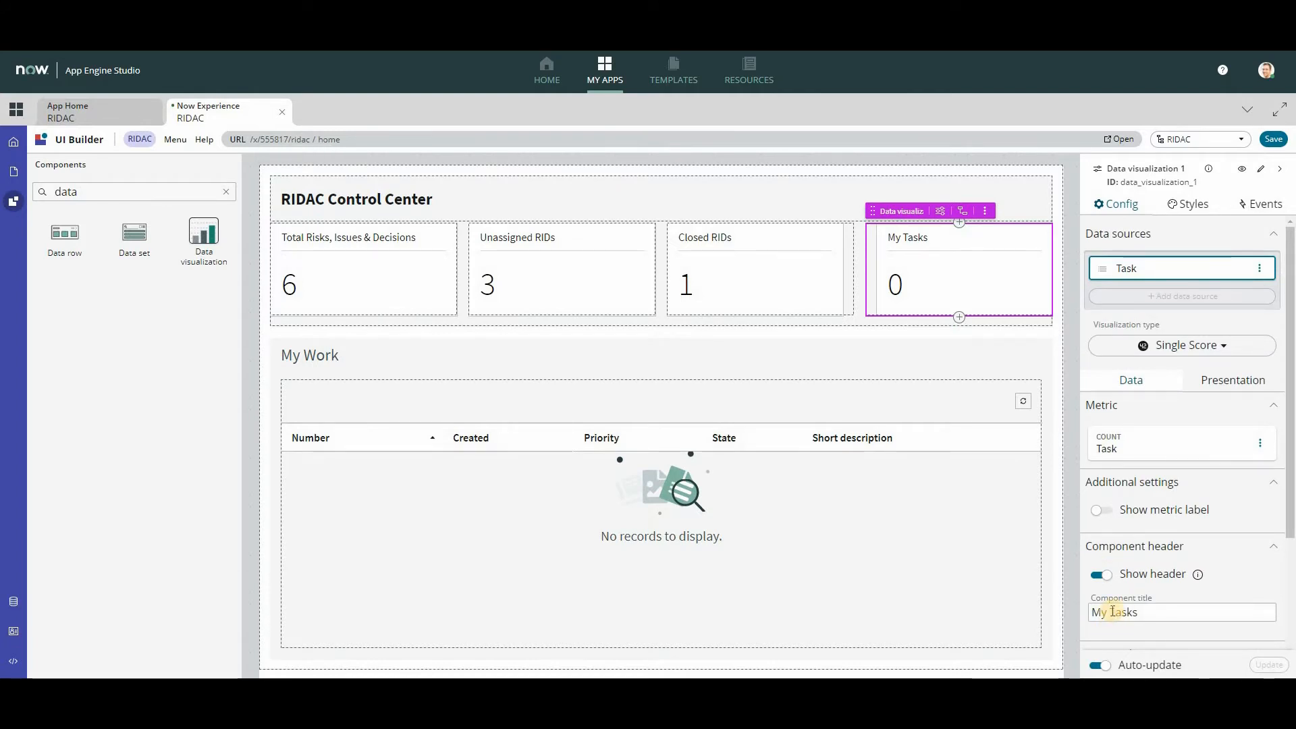
pyautogui.doubleClick(1113, 612)
pyautogui.write('R')
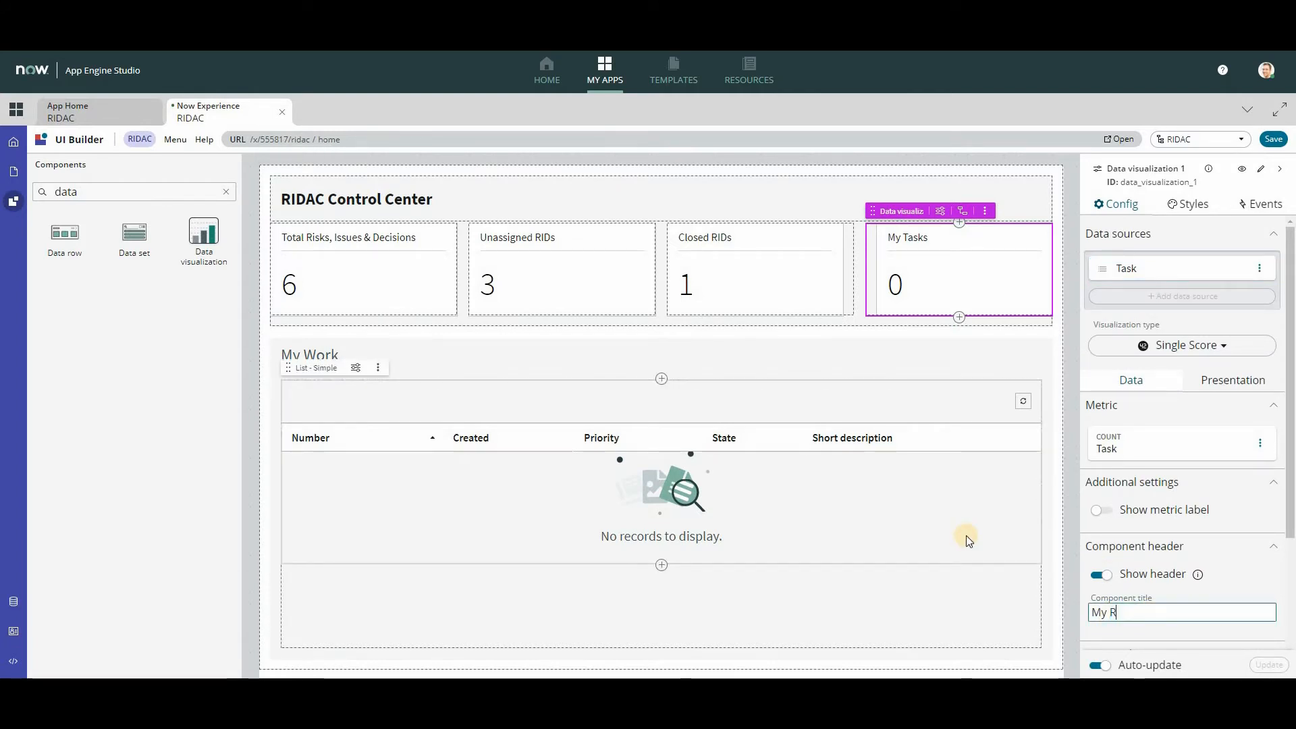
pyautogui.write('IDs')
pyautogui.click(972, 514)
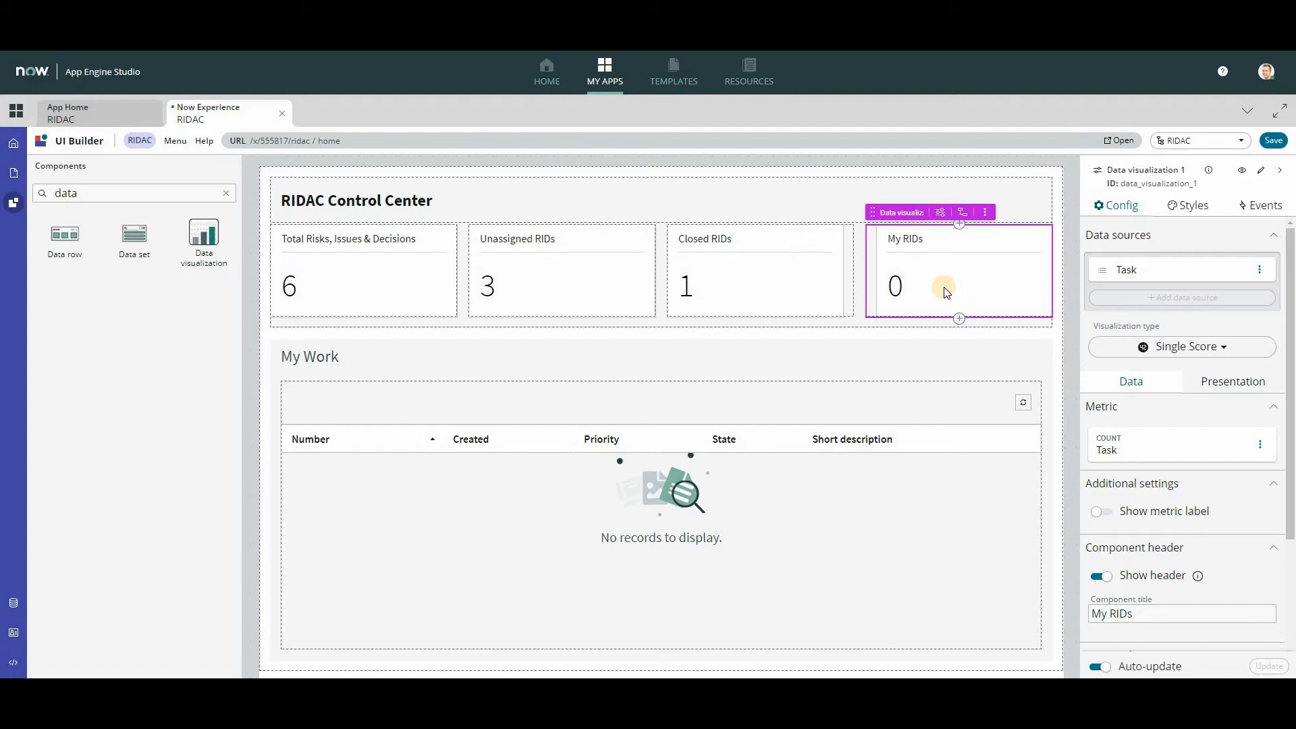
# - Insert a new container between the four-column score card row and the My Work section
pyautogui.click(663, 310)
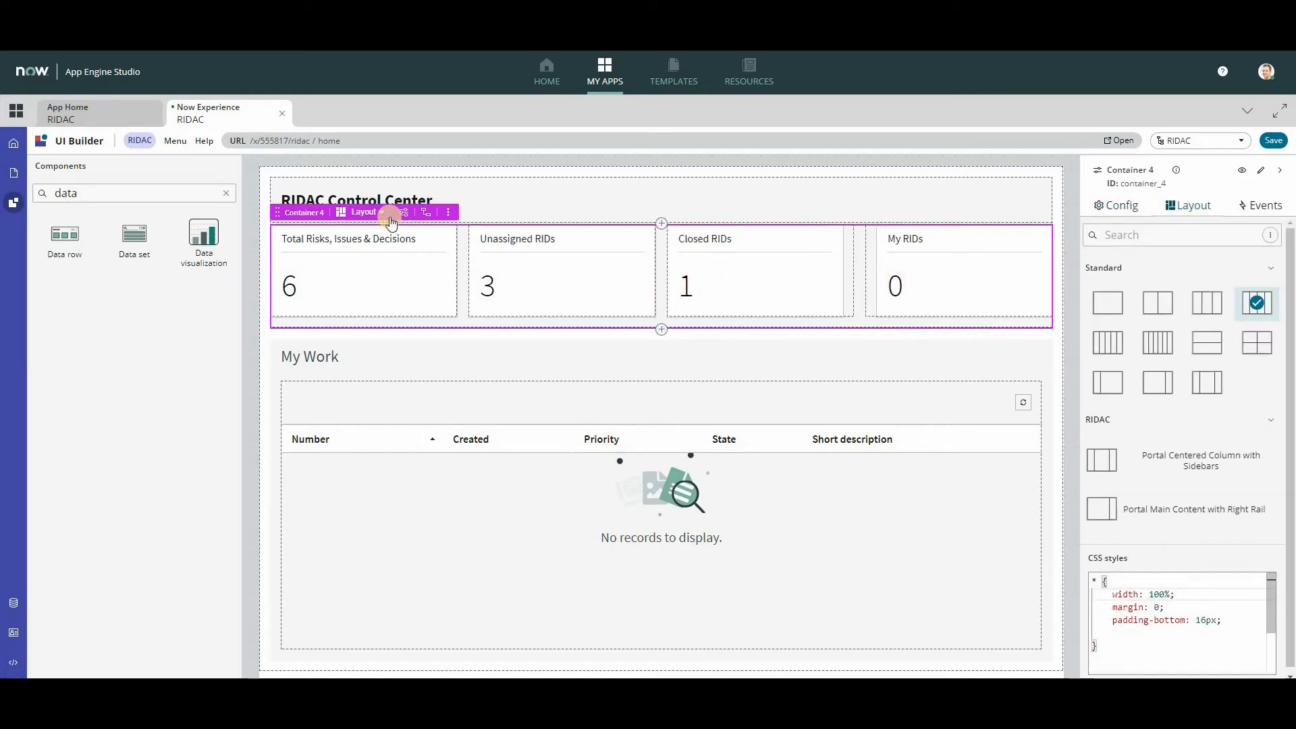
pyautogui.click(382, 215)
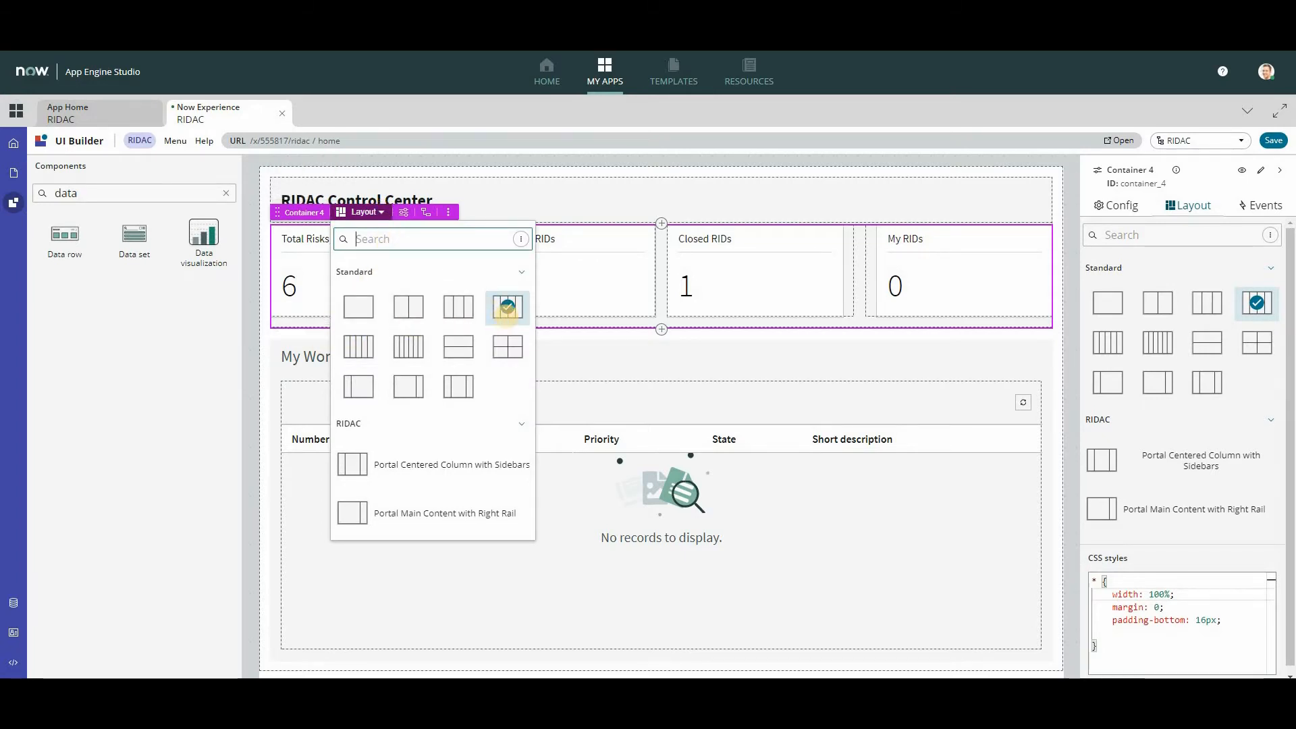
pyautogui.click(662, 328)
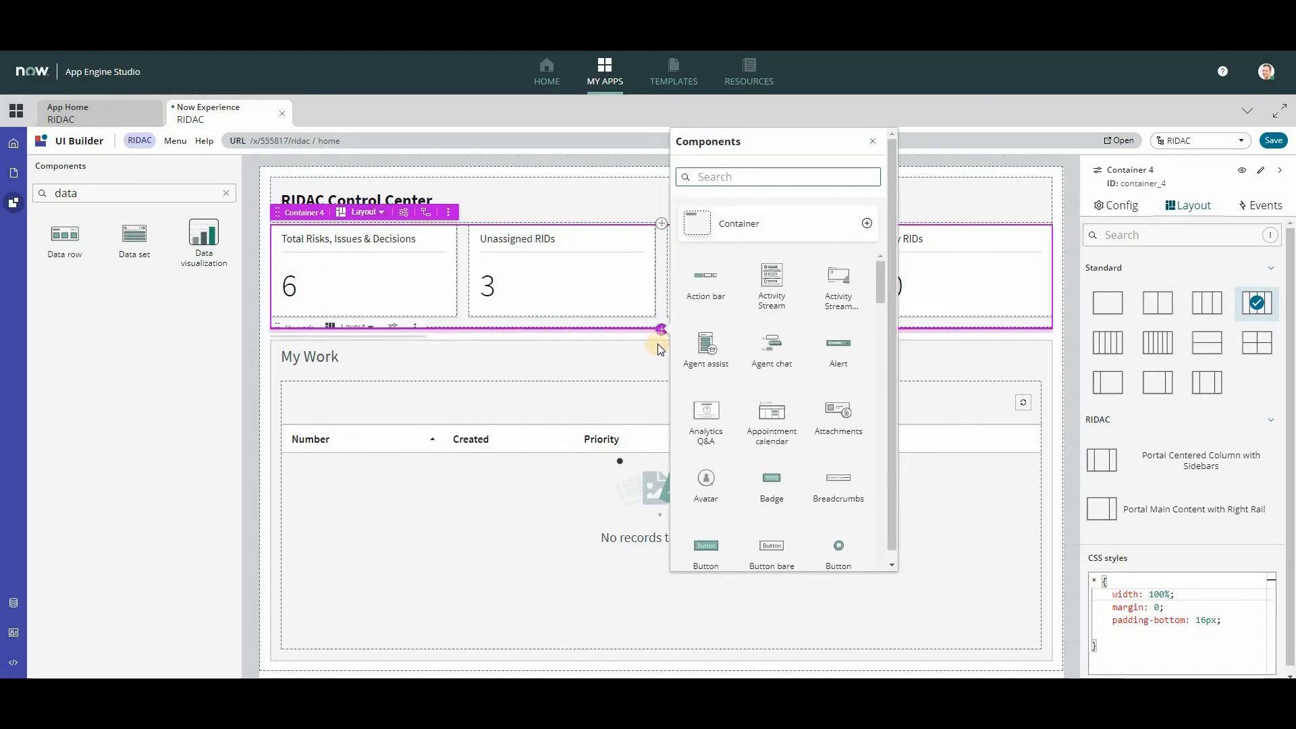
pyautogui.click(724, 236)
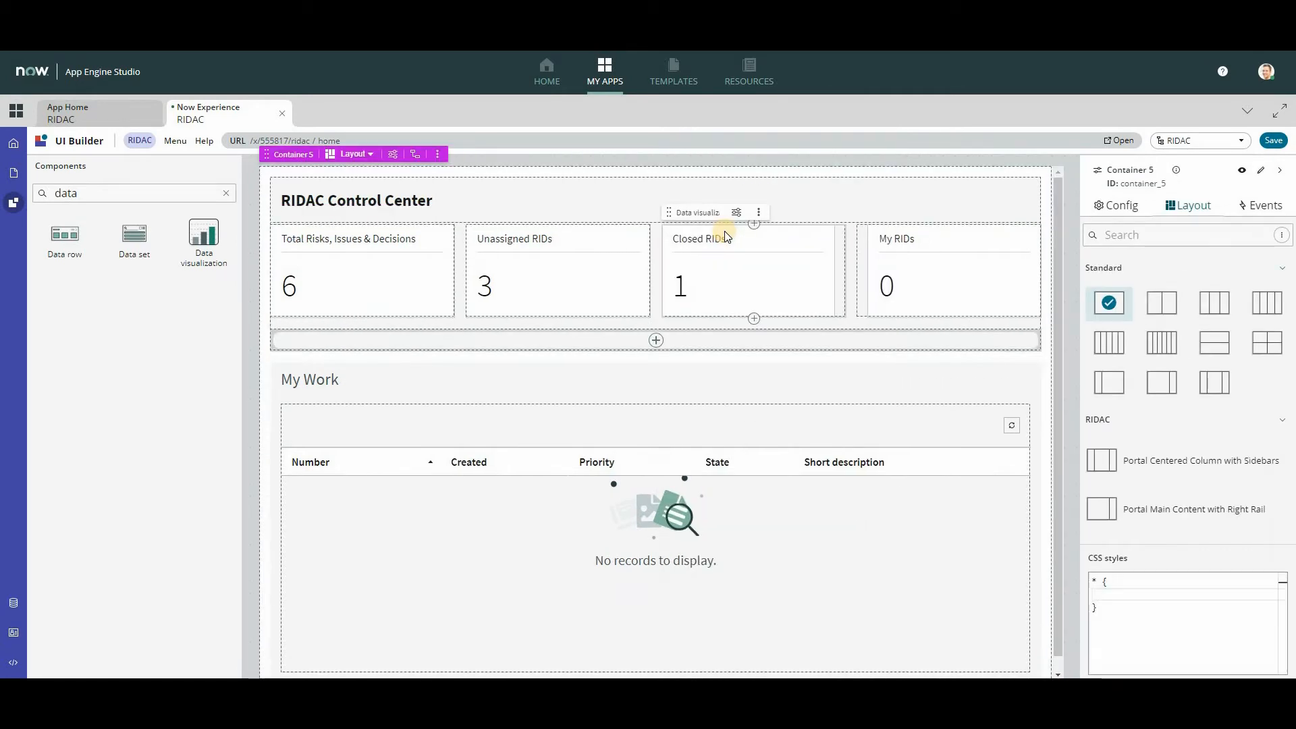
# - Place a data visualization in the empty container below the score cards and choose the RIDAC table as its data source
pyautogui.click(496, 341)
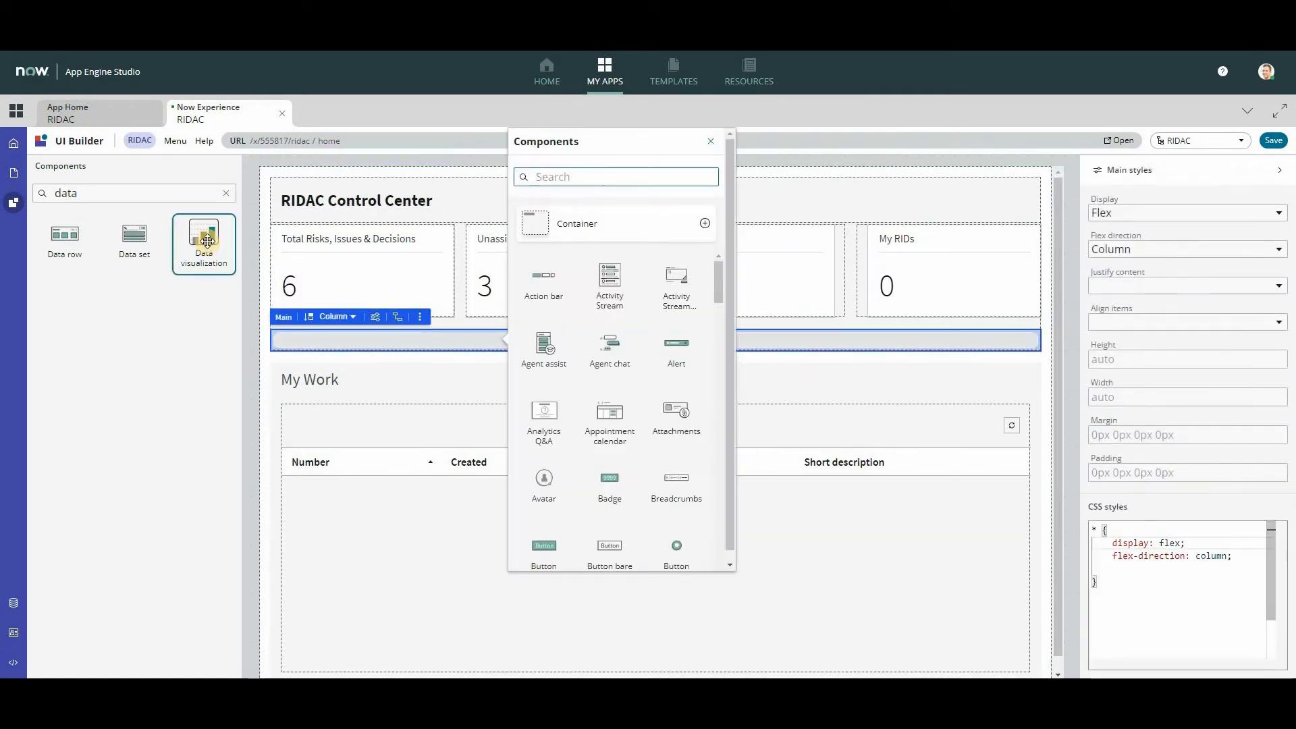
pyautogui.moveTo(215, 250); pyautogui.dragTo(362, 343)
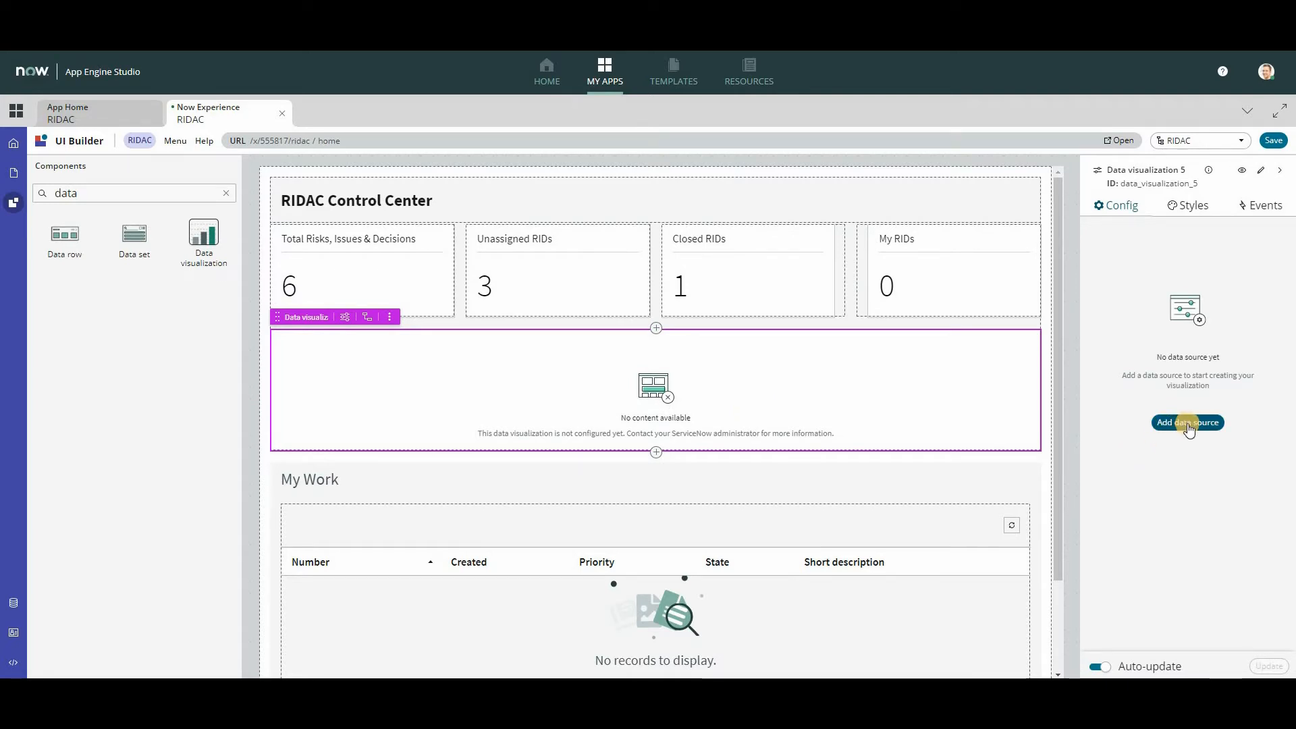
pyautogui.click(1189, 424)
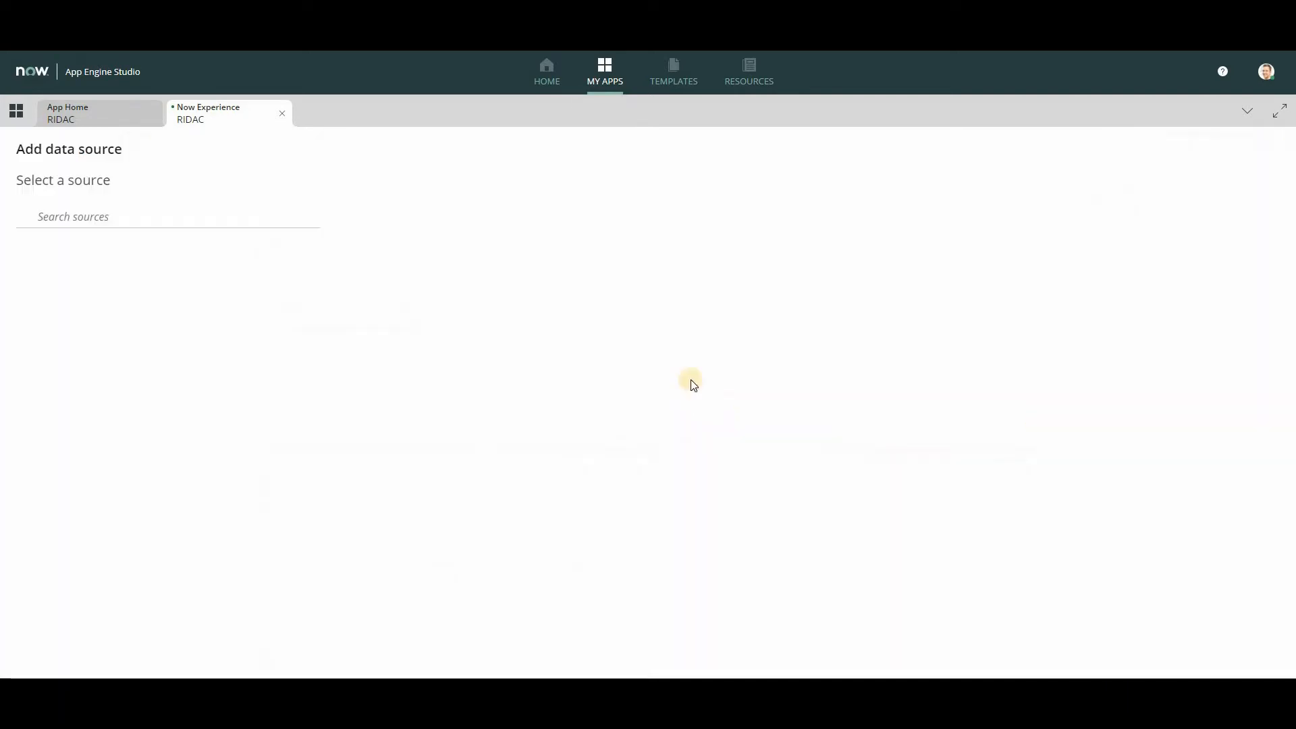
pyautogui.click(91, 271)
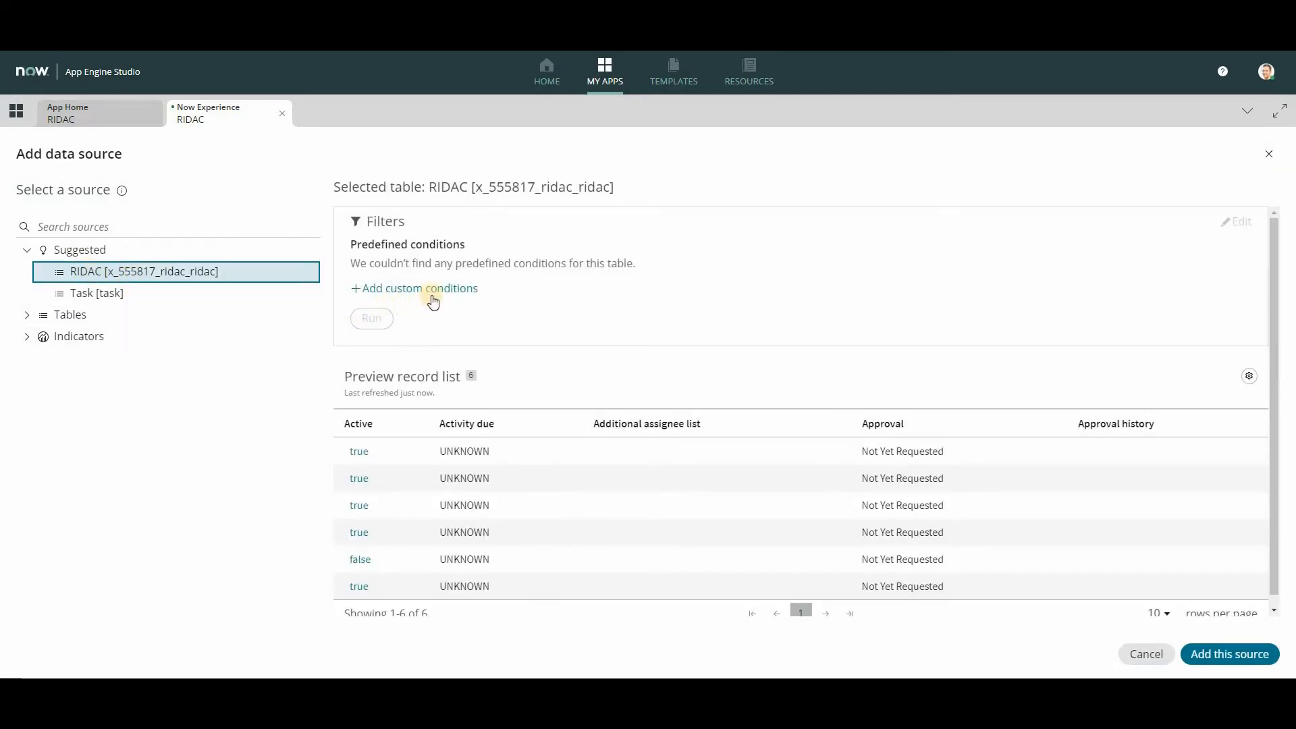
# - Add a custom filter condition on the State field to the RIDAC data source
pyautogui.click(439, 290)
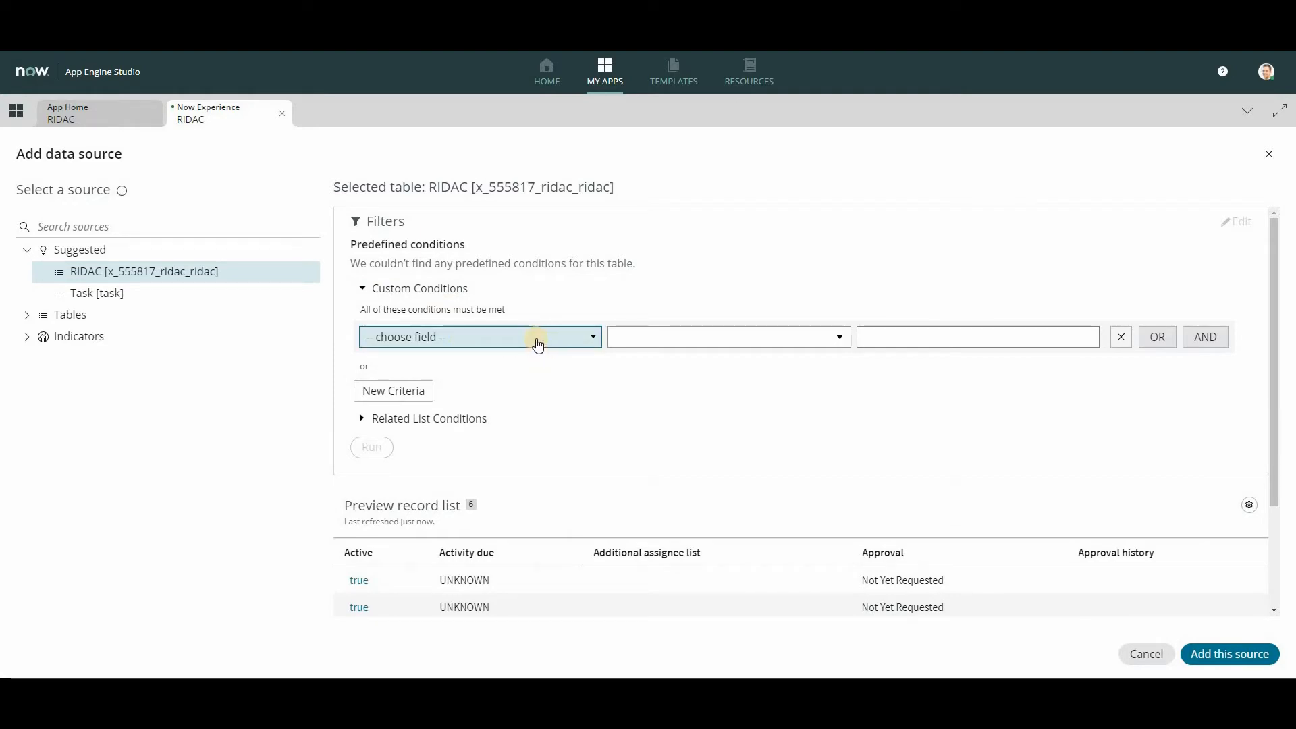
pyautogui.click(538, 340)
pyautogui.scroll(-5, 508, 411)
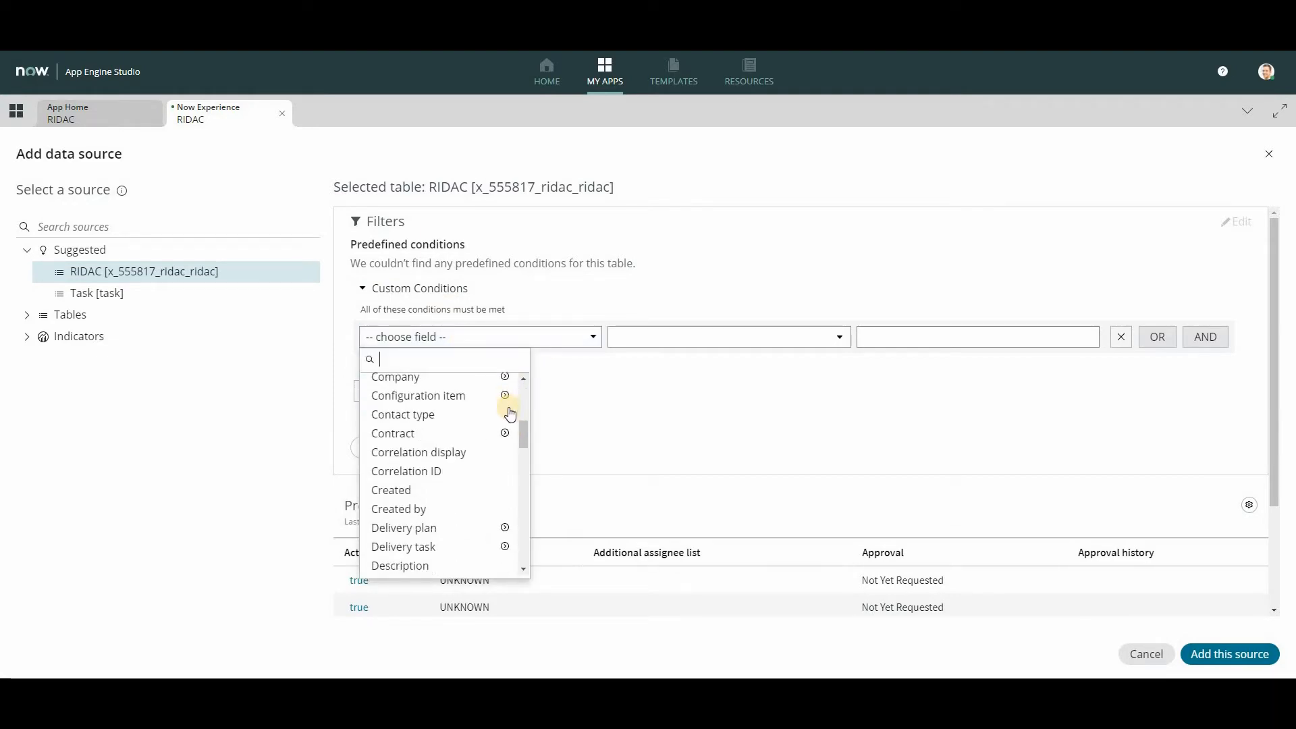
pyautogui.scroll(-2, 509, 413)
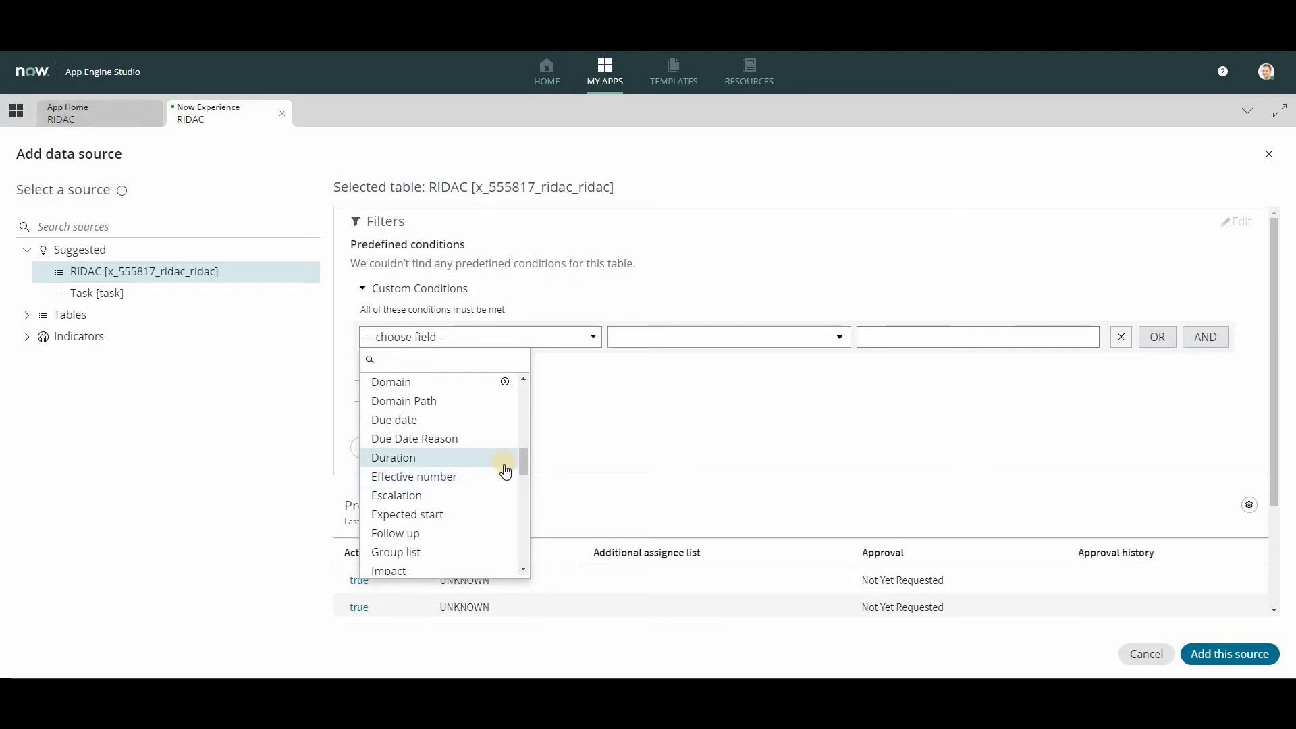
pyautogui.scroll(-3, 478, 468)
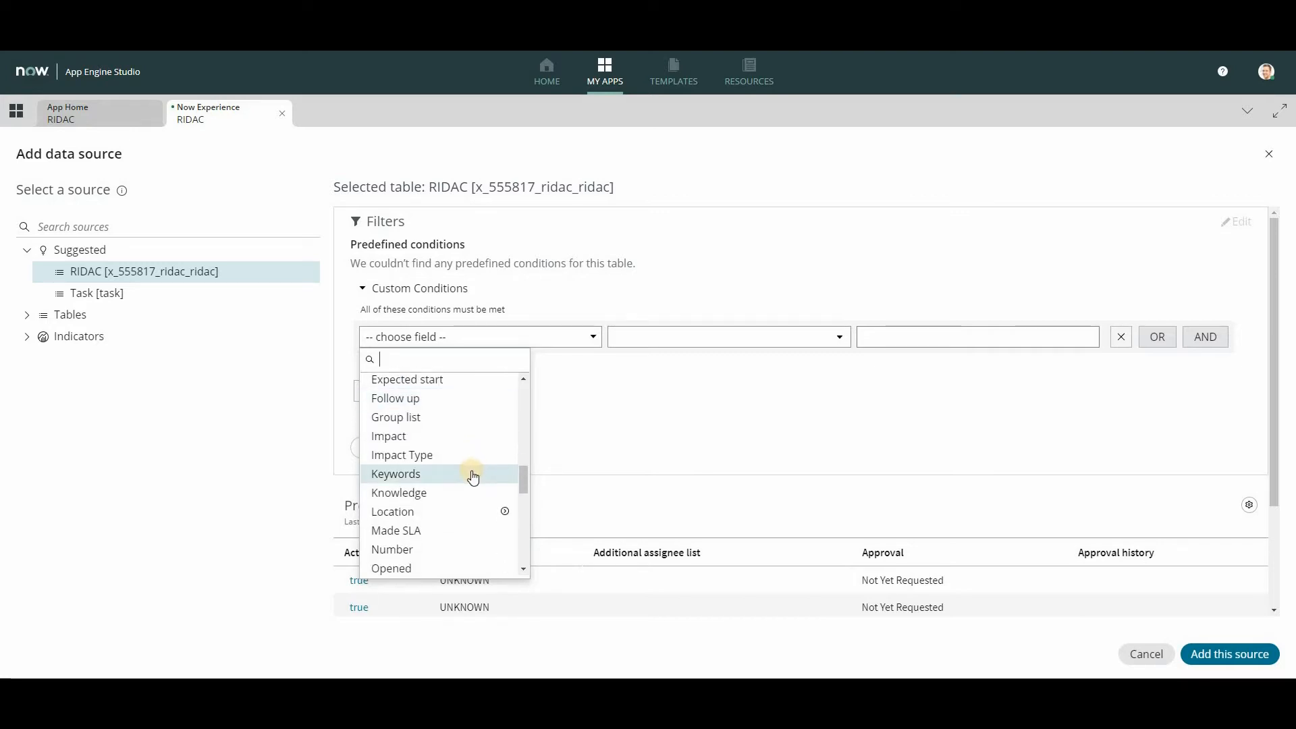
pyautogui.scroll(-3, 391, 525)
pyautogui.scroll(-3, 405, 527)
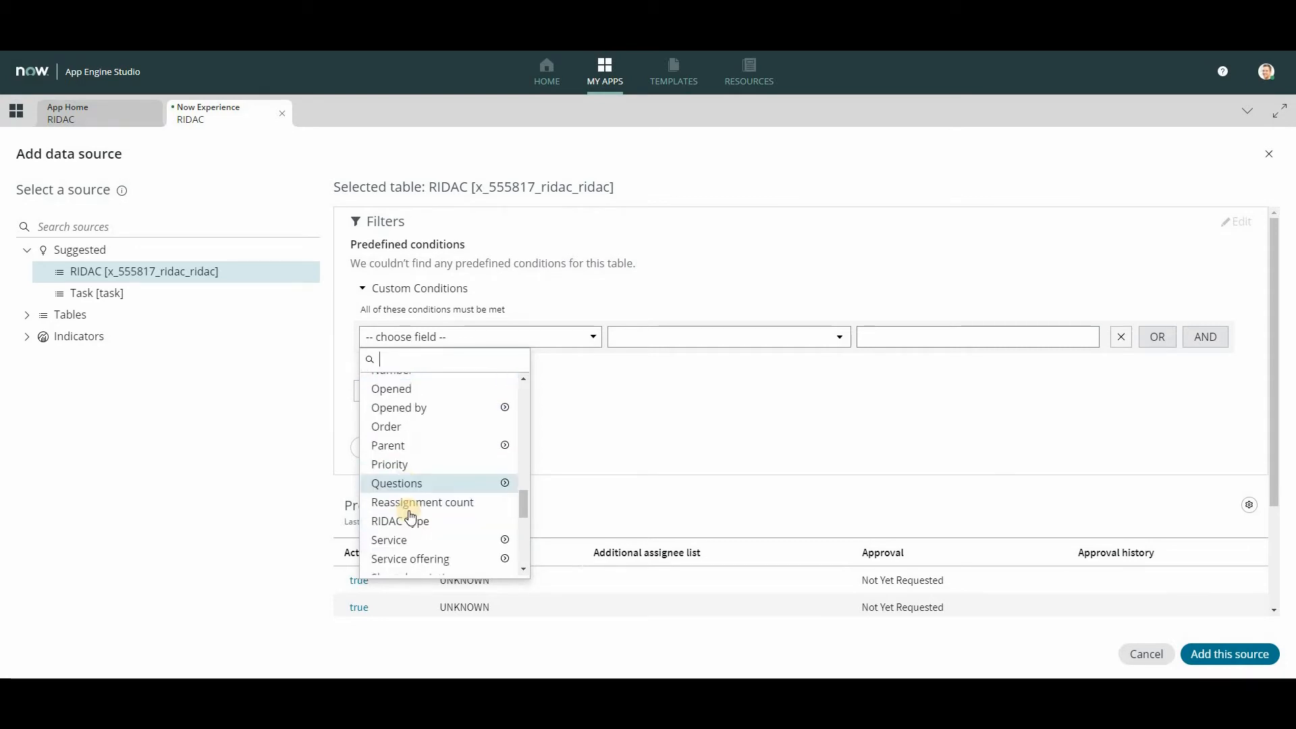
pyautogui.click(401, 527)
# - Set the State condition to is one of Pending, Open and Work in Progress, and add the source to the visualization
pyautogui.click(723, 338)
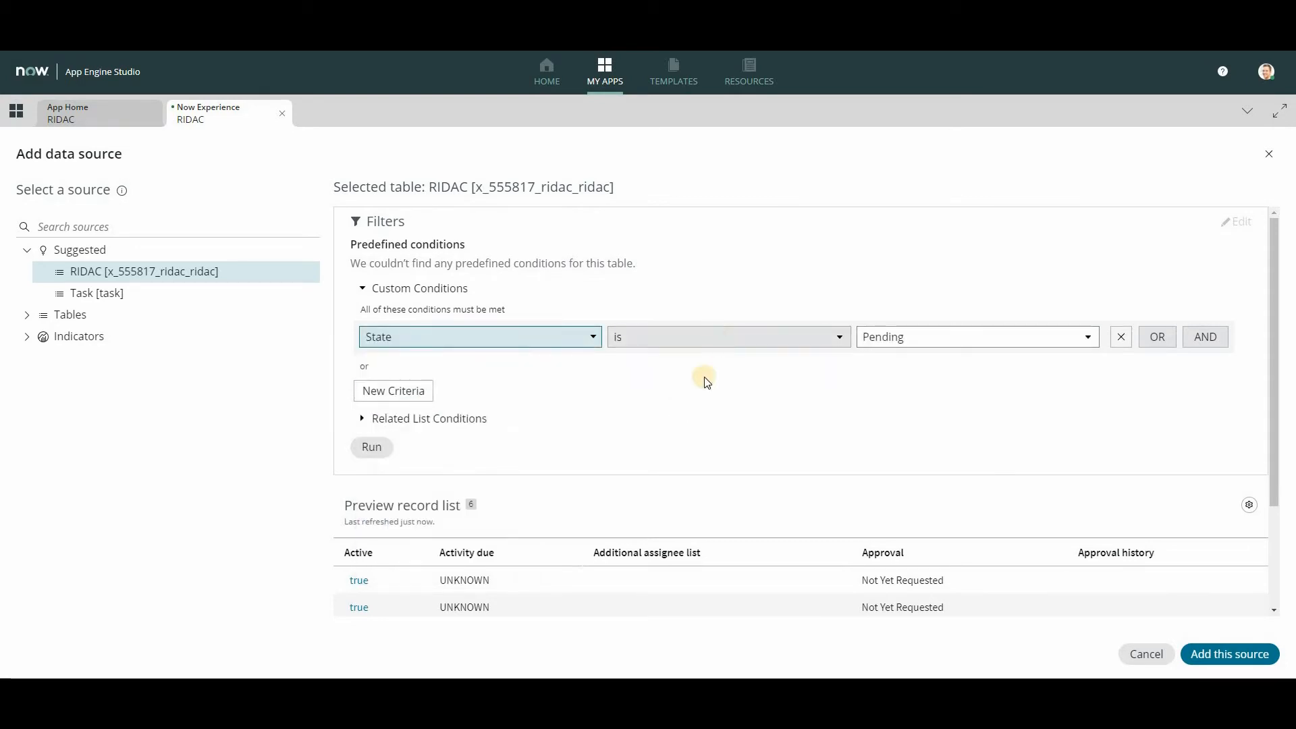
pyautogui.click(669, 390)
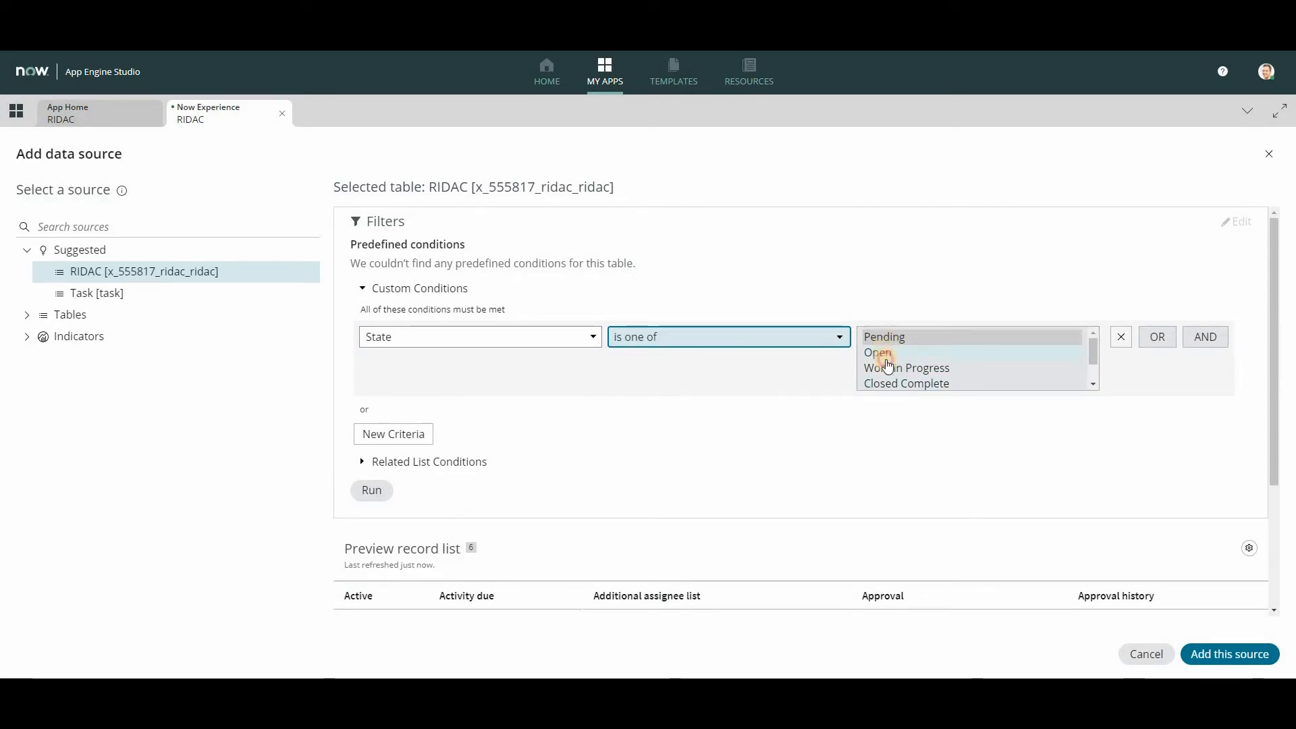
pyautogui.keyDown('ctrl'); pyautogui.click(885, 358); pyautogui.keyUp('ctrl')
pyautogui.keyDown('ctrl'); pyautogui.click(899, 369); pyautogui.keyUp('ctrl')
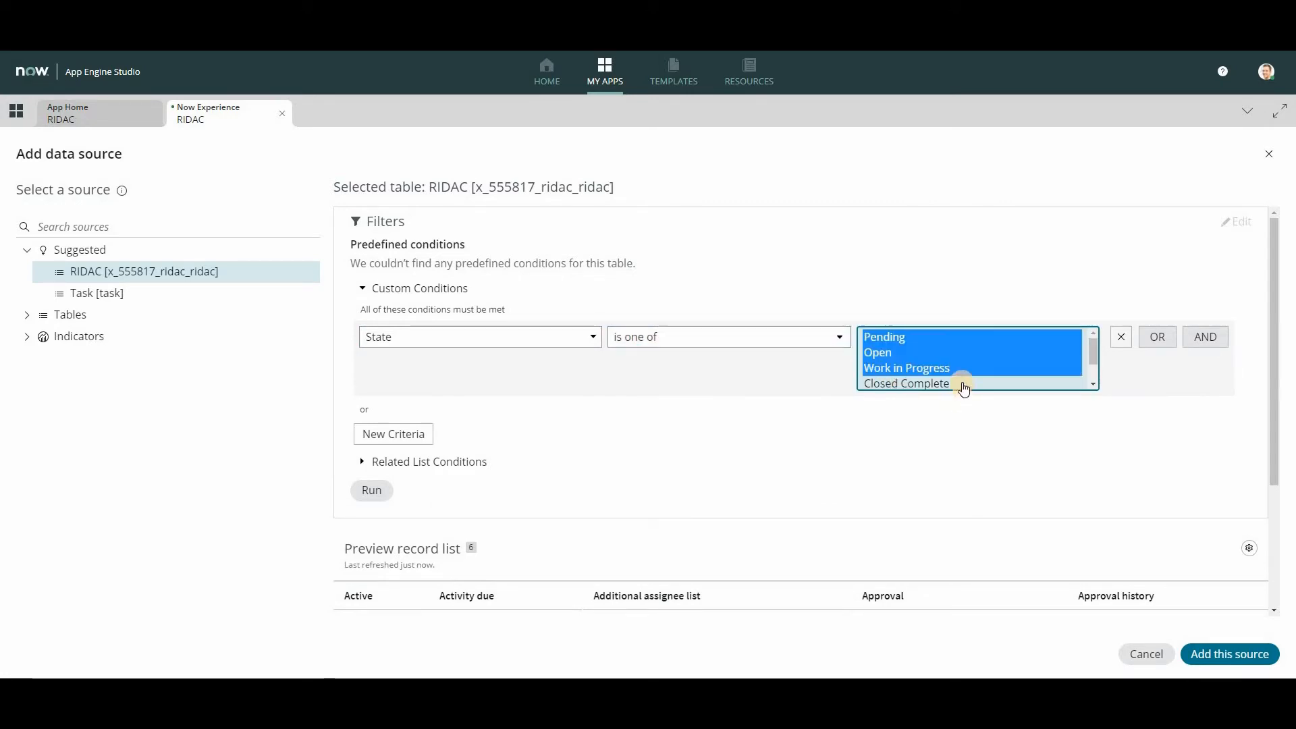
pyautogui.scroll(-1, 964, 384)
pyautogui.click(1223, 655)
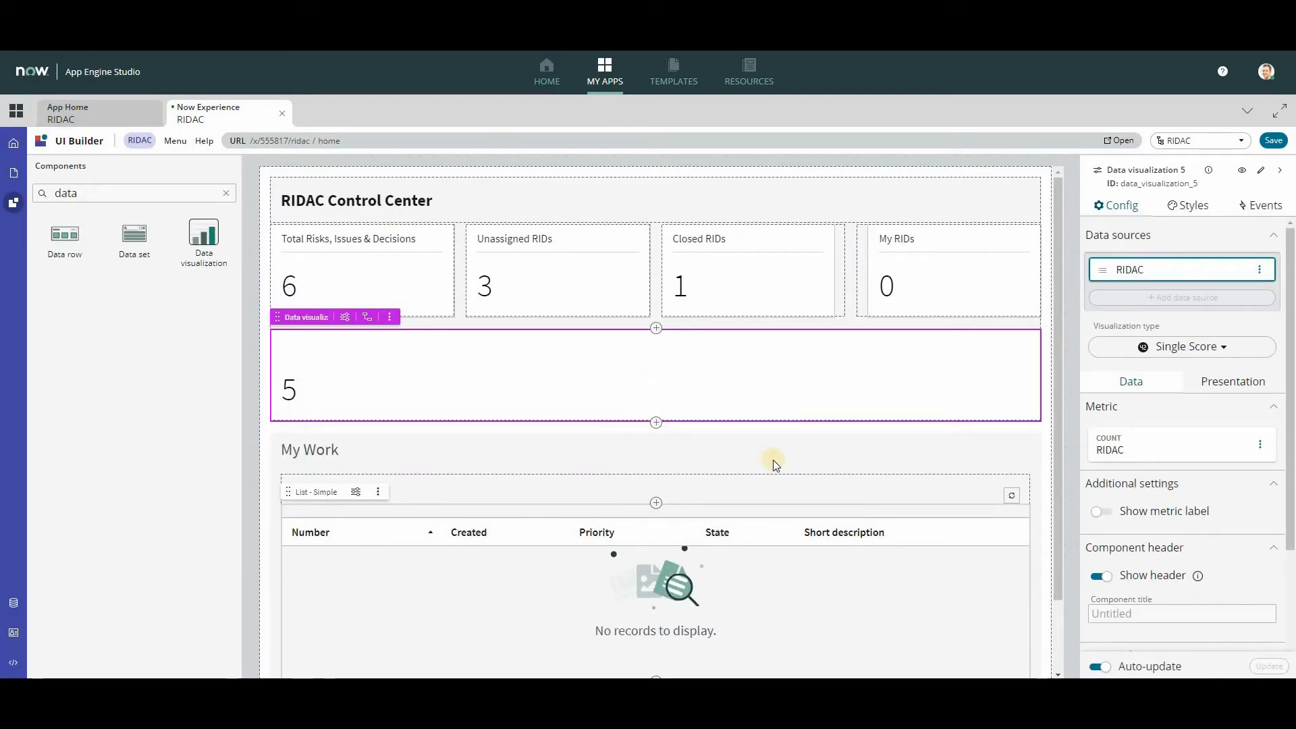
# - Title the new visualization "Total Risks, Issues & Decision by Type" and change its visualization type to Horizontal bar
pyautogui.click(1126, 616)
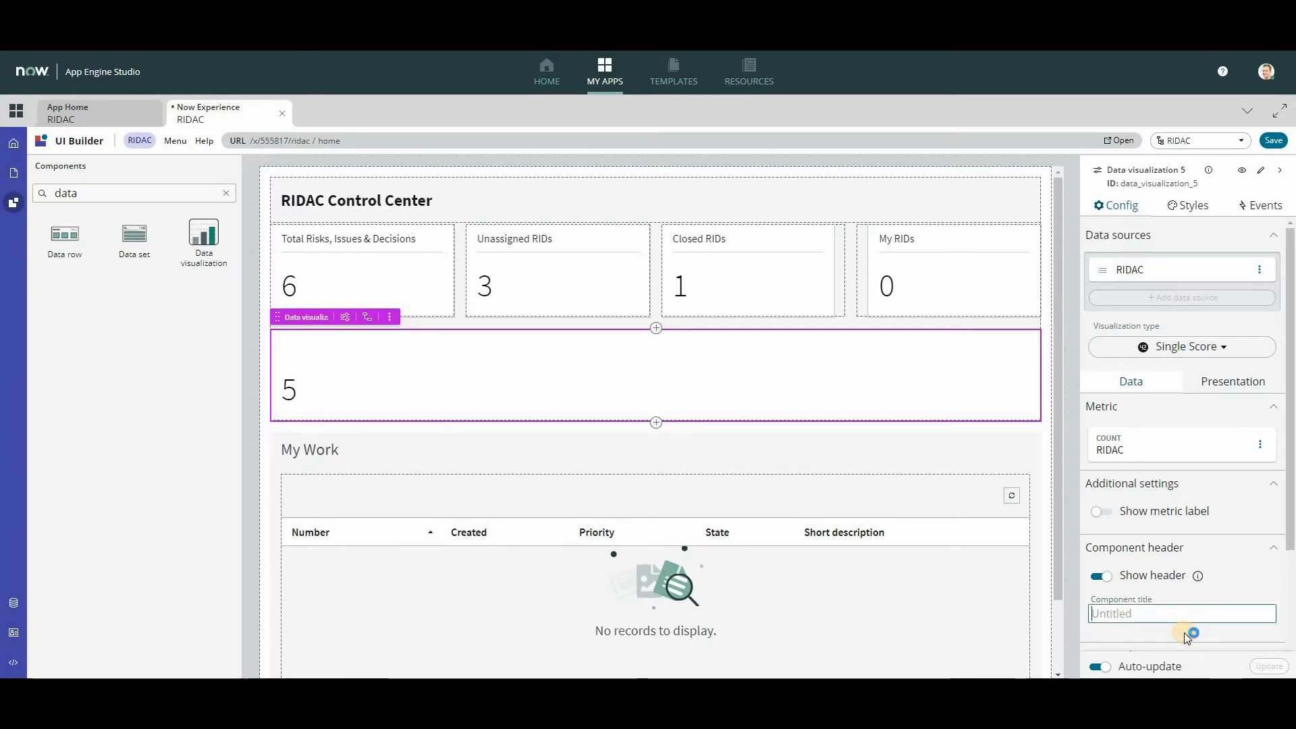
pyautogui.write('Total Risks, Issues & Decision by Type')
pyautogui.click(1172, 347)
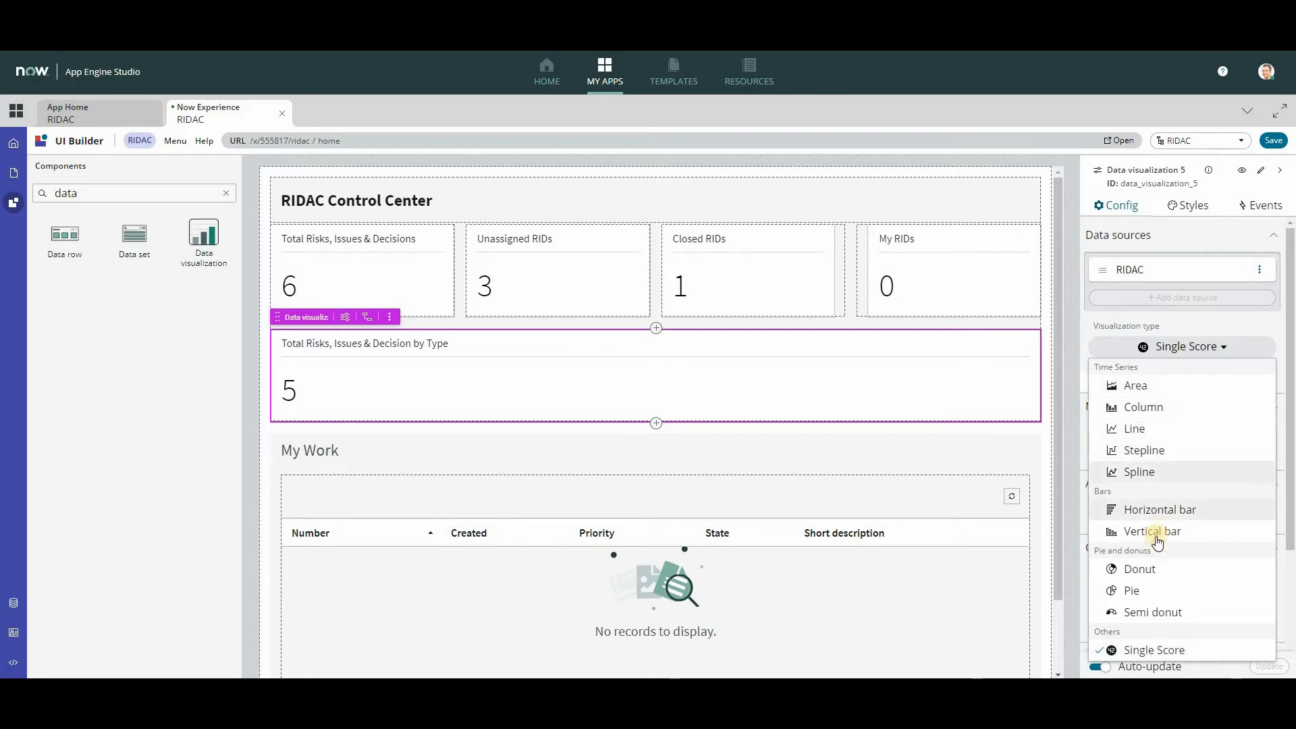
pyautogui.click(1157, 511)
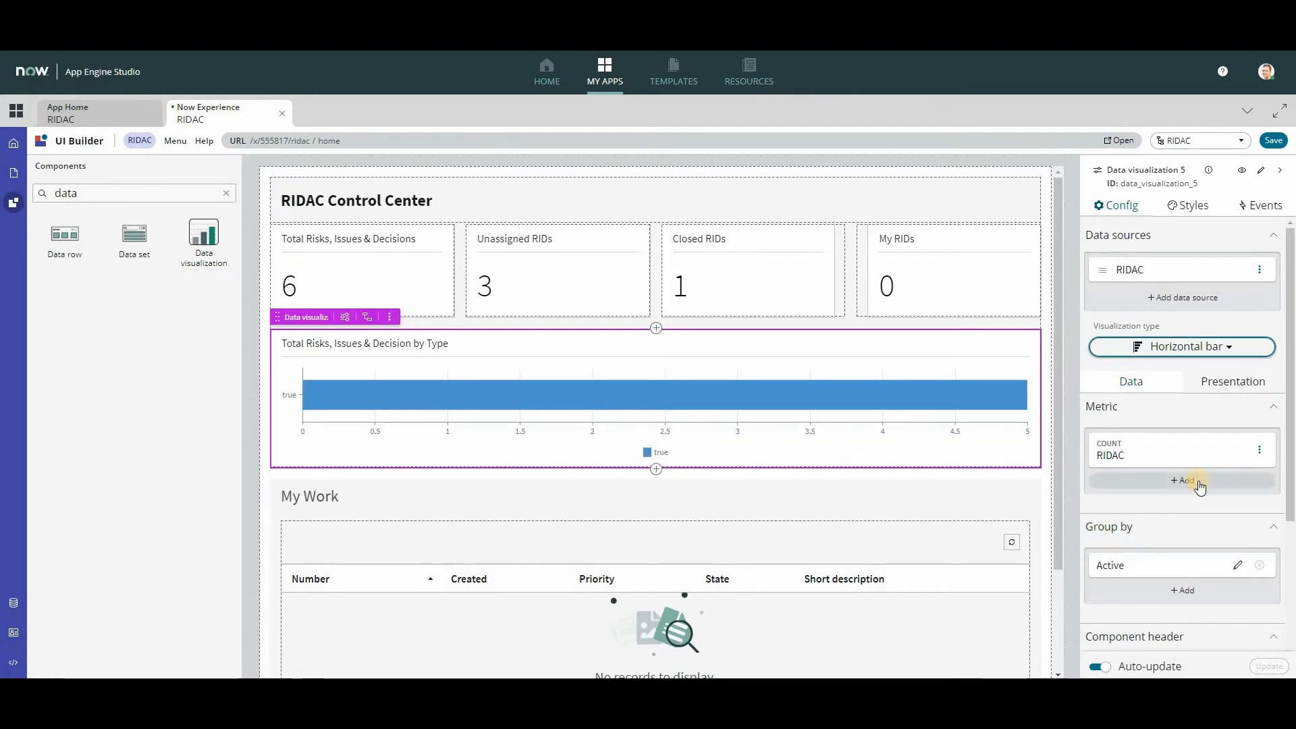
# - Group the horizontal bar chart by RIDAC Type instead of Active and apply the grouping
pyautogui.click(1175, 567)
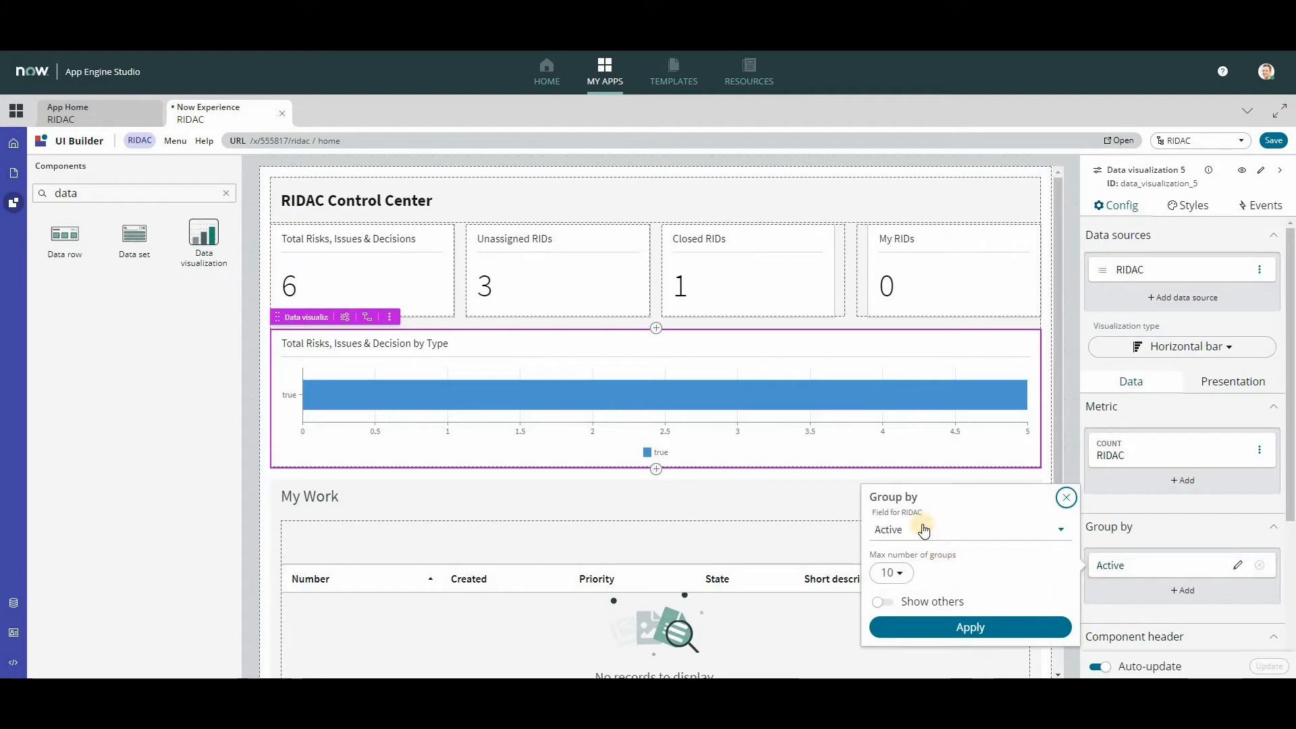
pyautogui.click(959, 534)
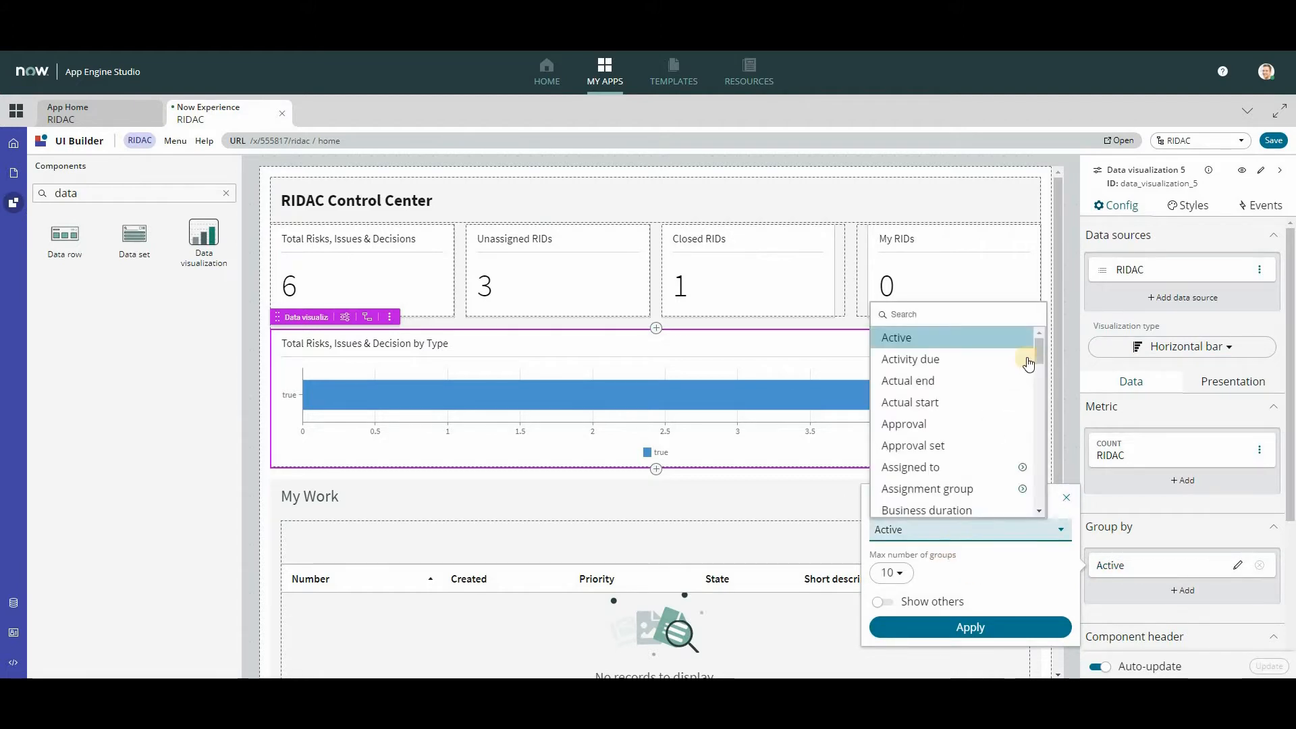
pyautogui.moveTo(1039, 378); pyautogui.dragTo(1034, 466)
pyautogui.scroll(-3, 1024, 454)
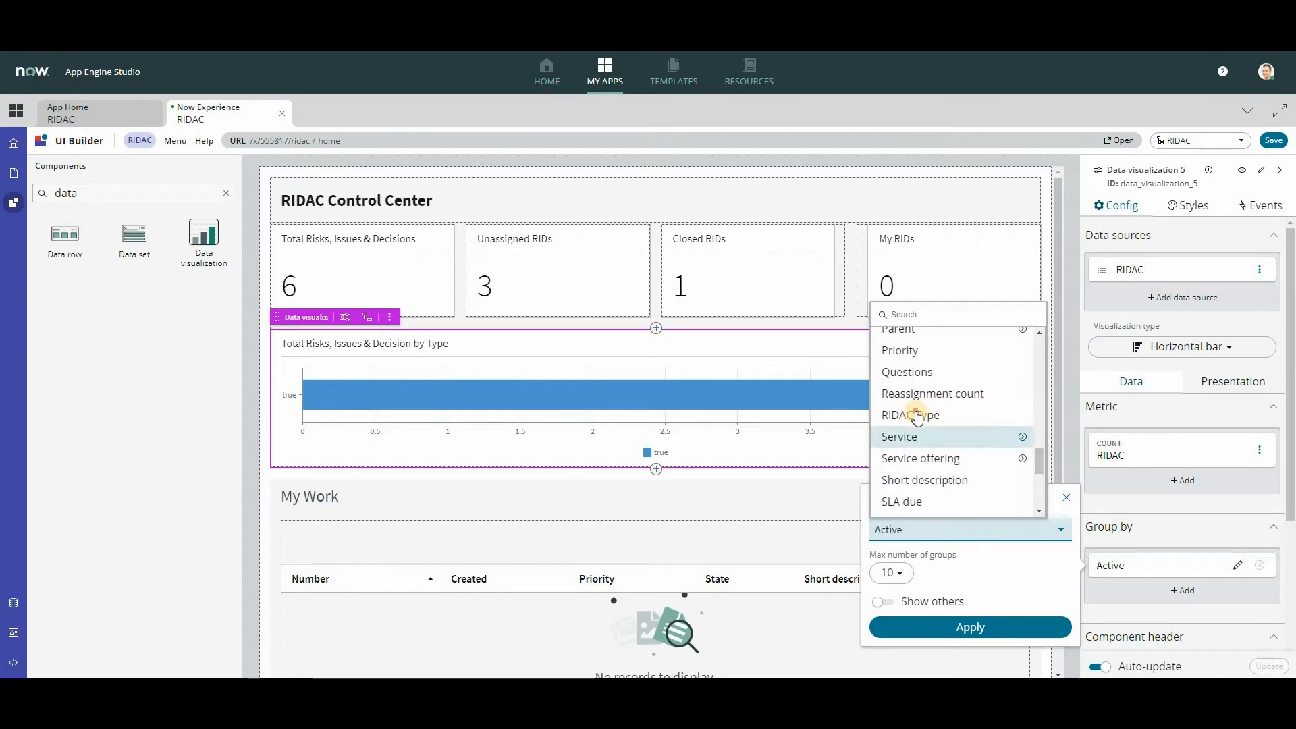
pyautogui.click(920, 414)
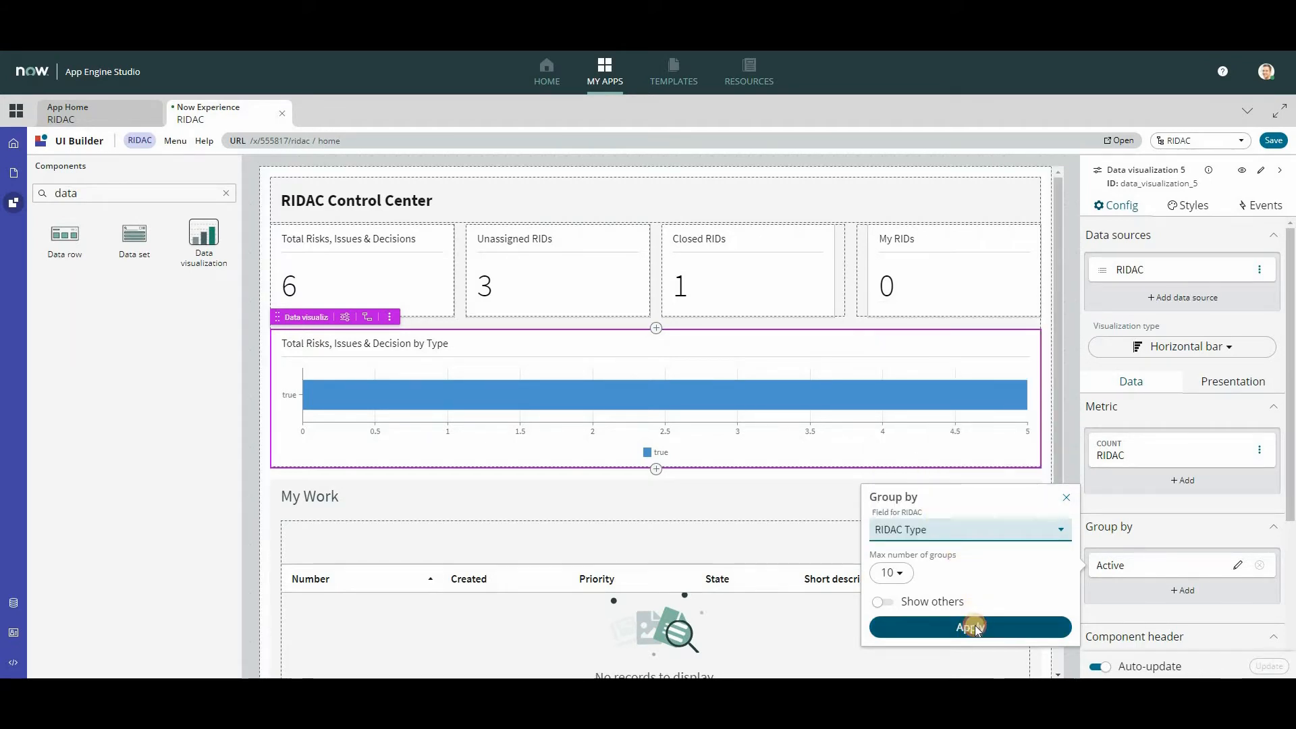
pyautogui.click(972, 628)
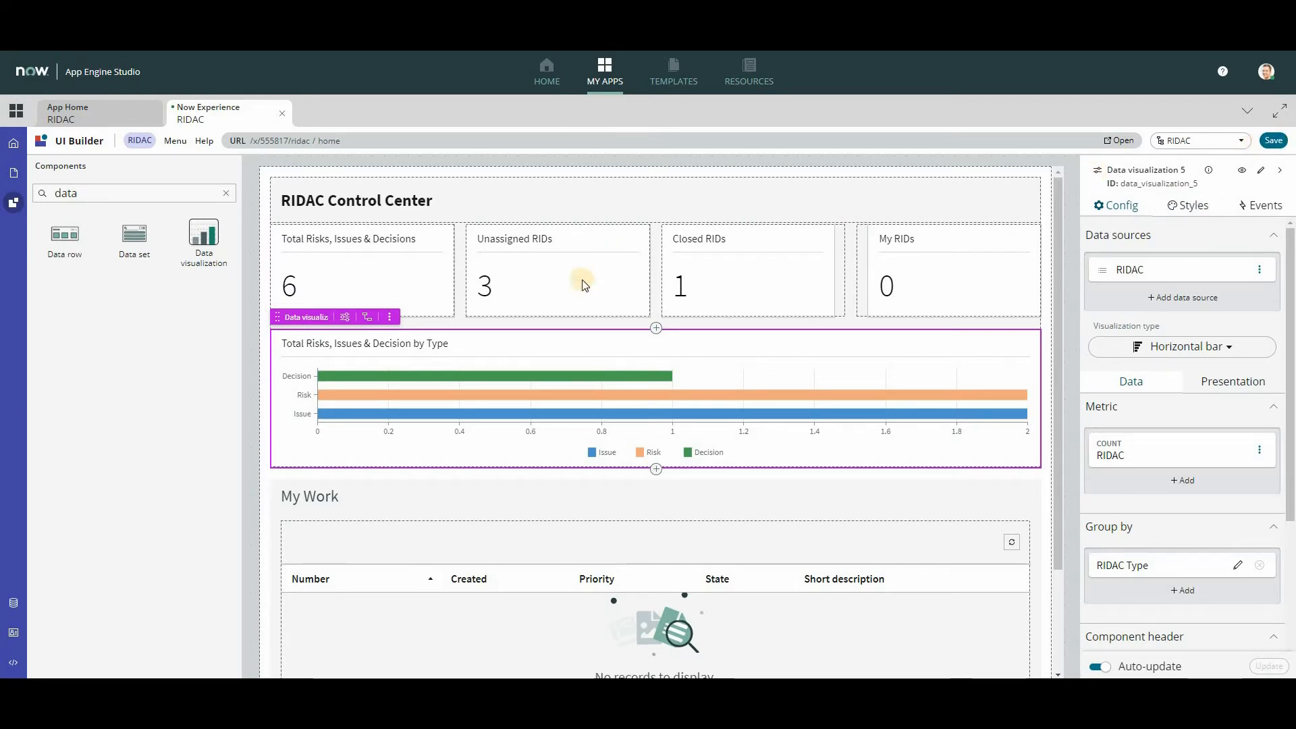
# - Save the page and reload Home in the live RIDAC workspace to review the score cards and bar chart
pyautogui.click(1276, 141)
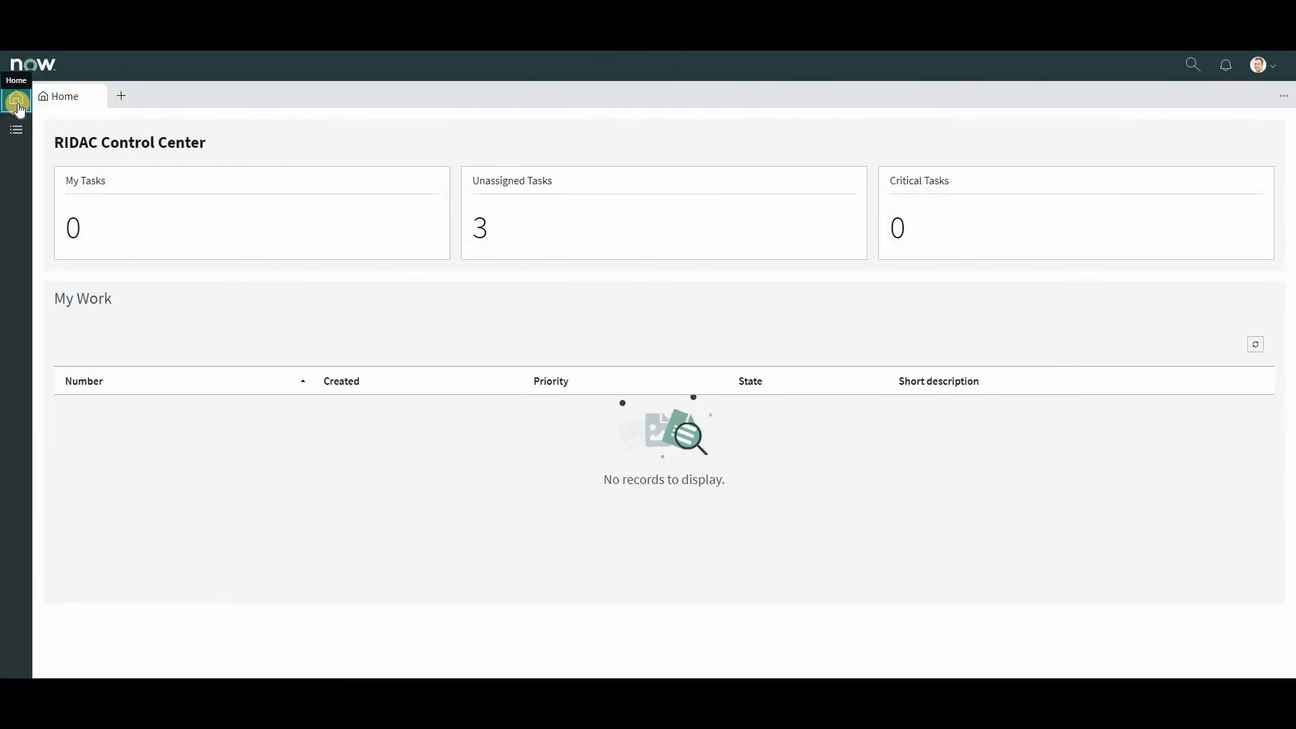
pyautogui.click(17, 101)
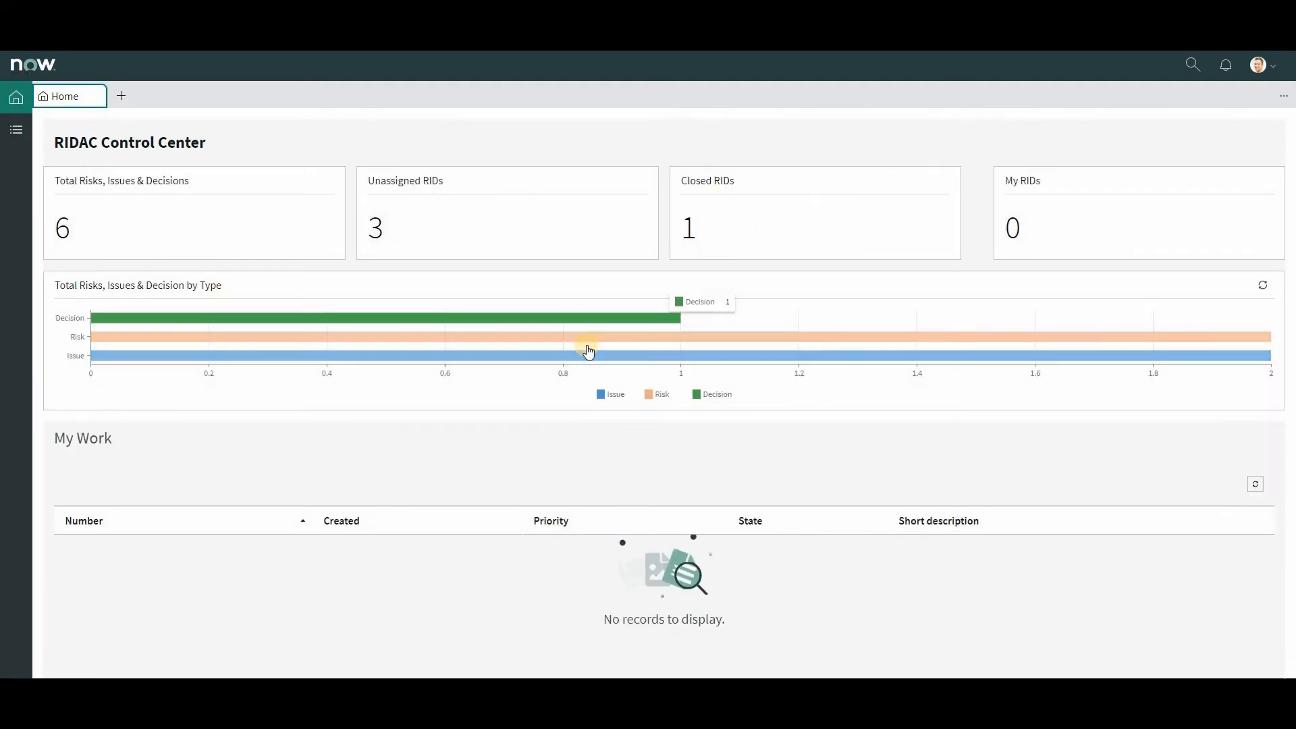
pyautogui.moveTo(589, 351)
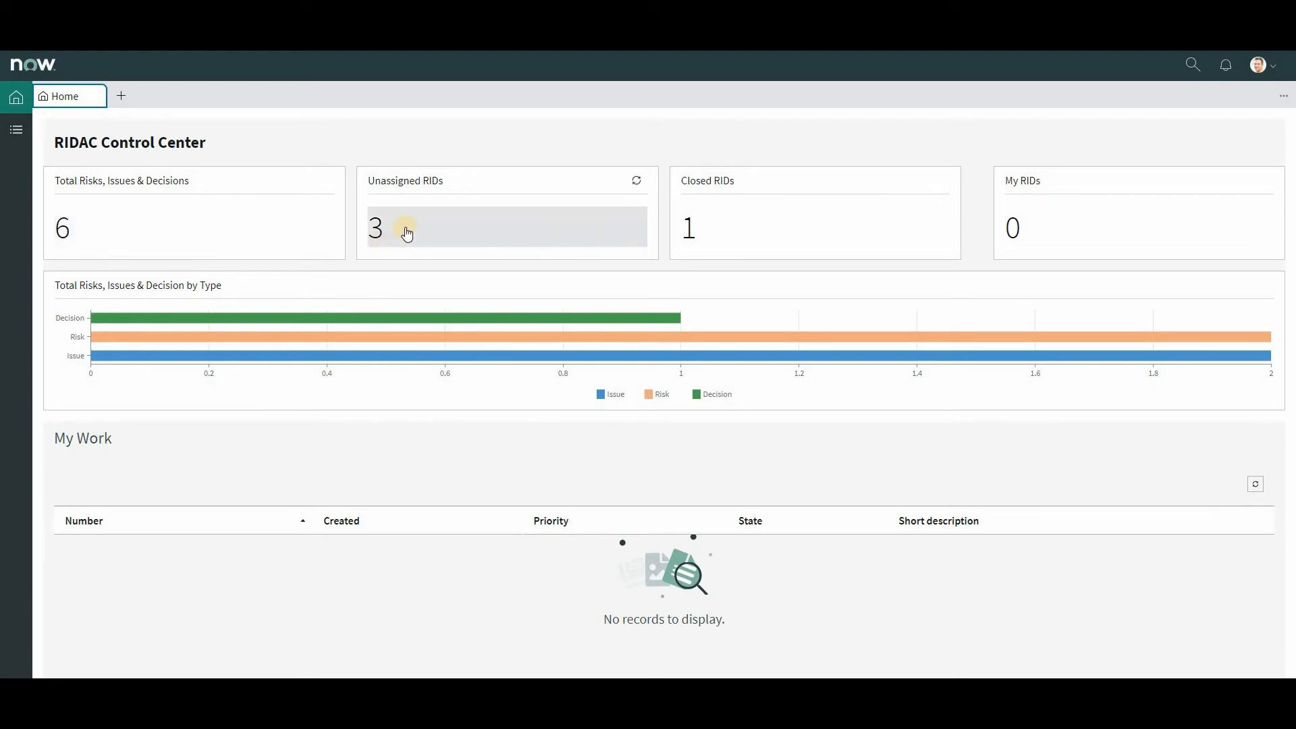
pyautogui.click(426, 184)
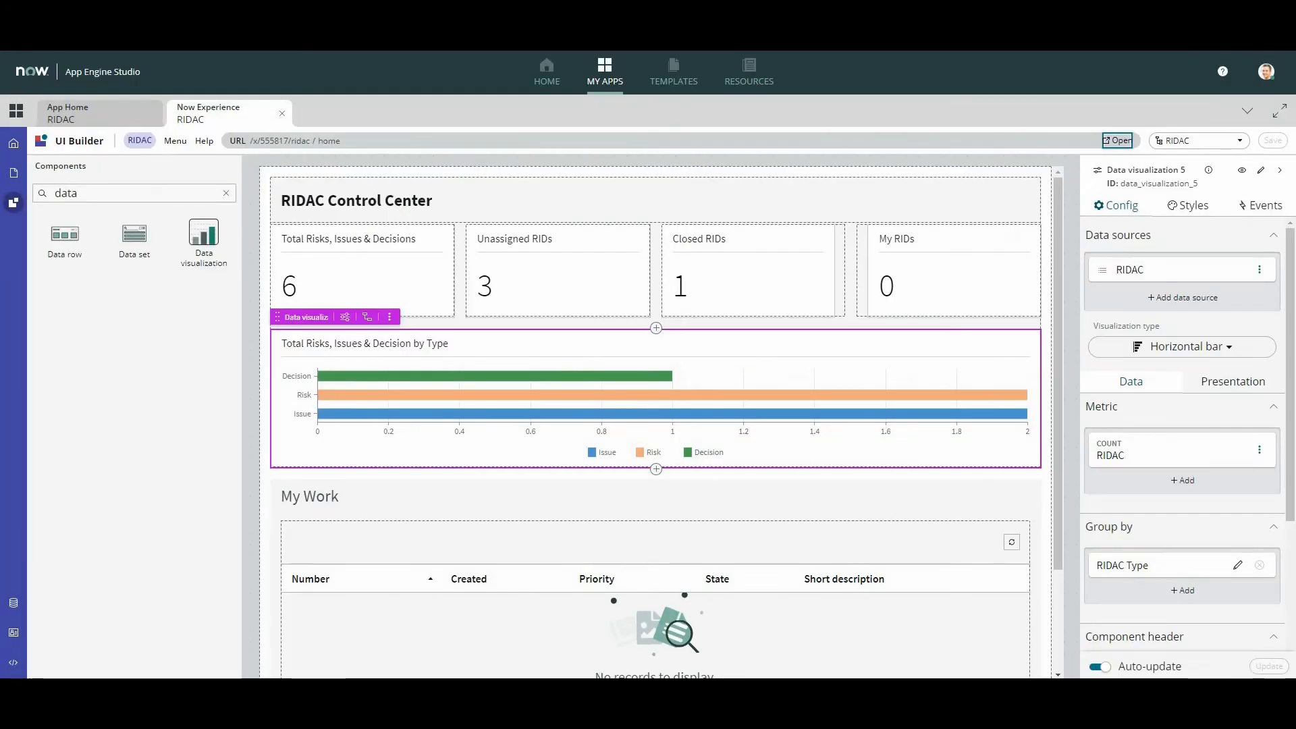
# - Set the score size of the Total Risks, Issues & Decisions card to S in UI Builder
pyautogui.click(408, 284)
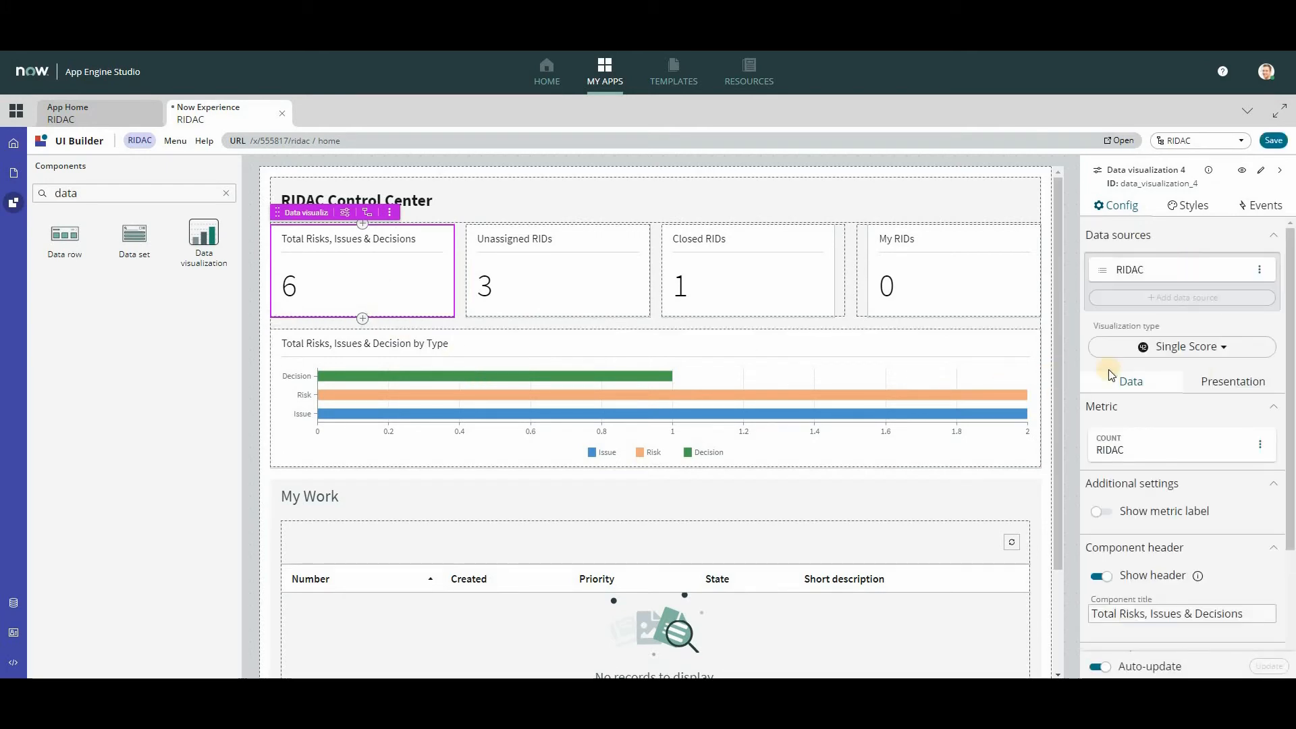
pyautogui.click(1223, 388)
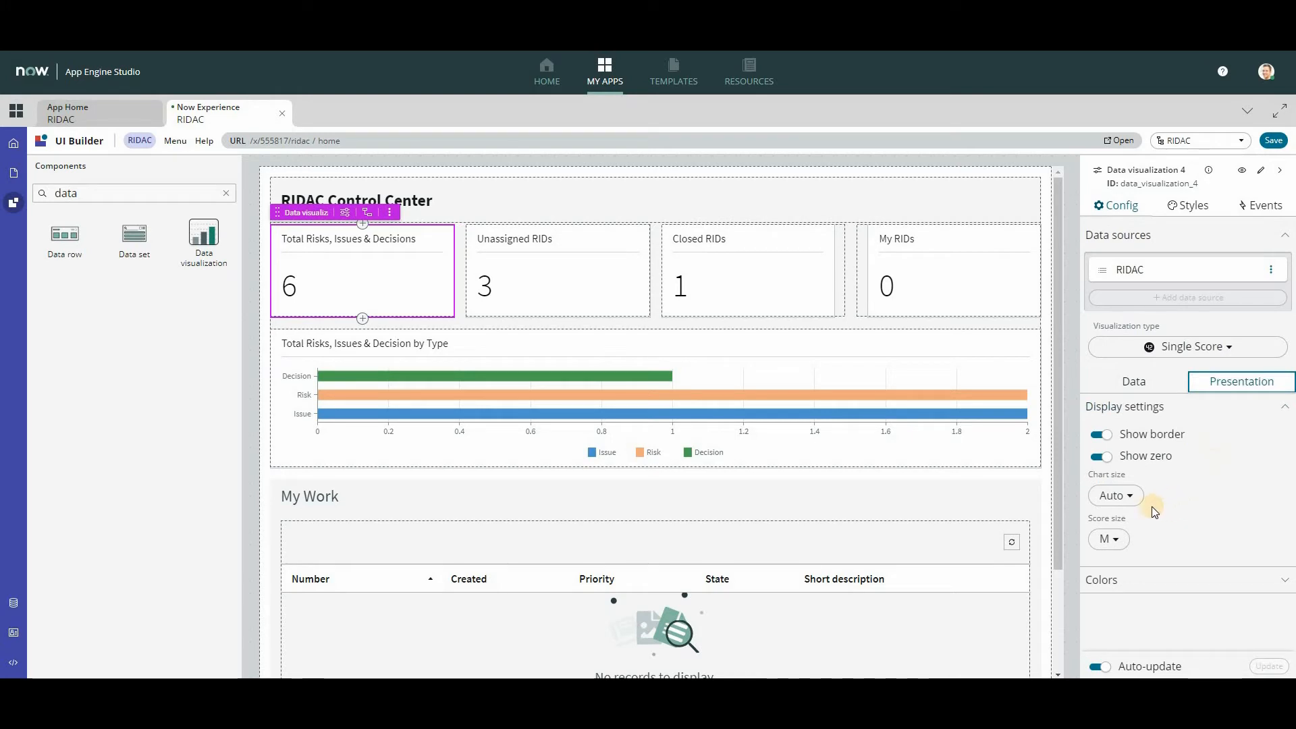
pyautogui.click(1108, 540)
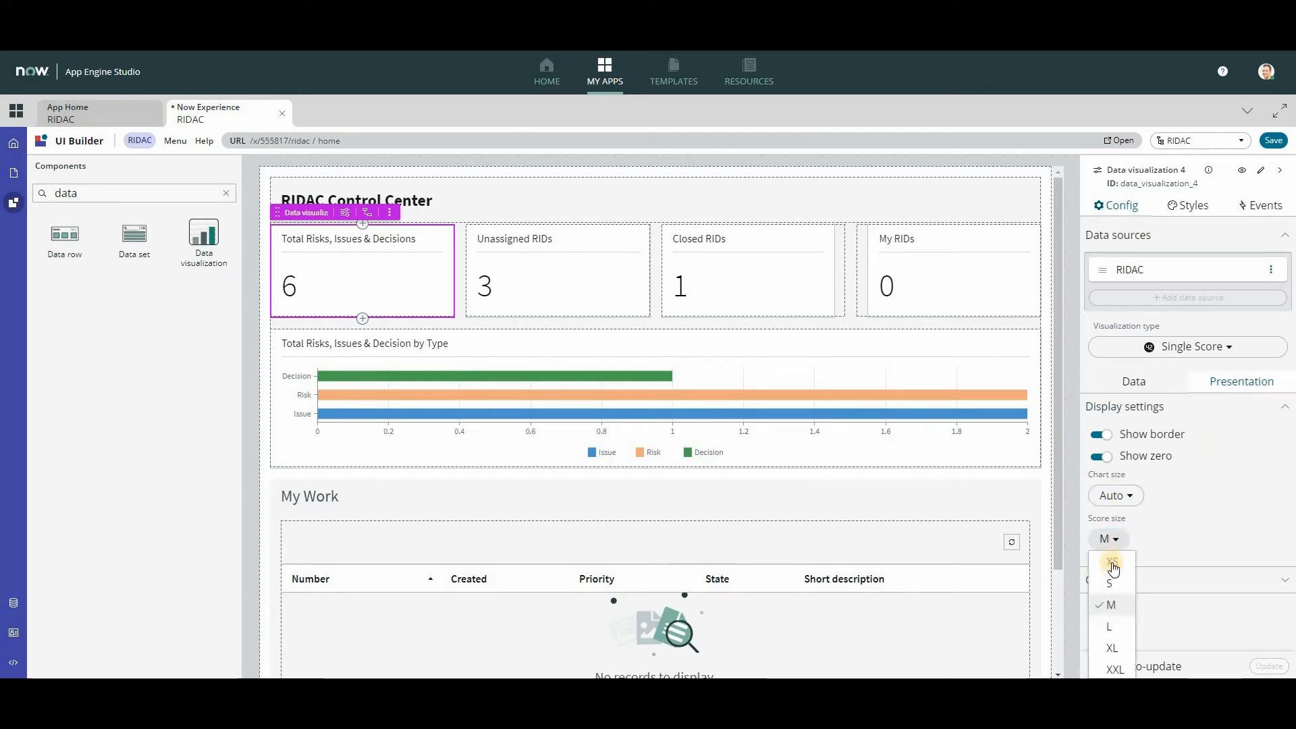
pyautogui.click(1109, 584)
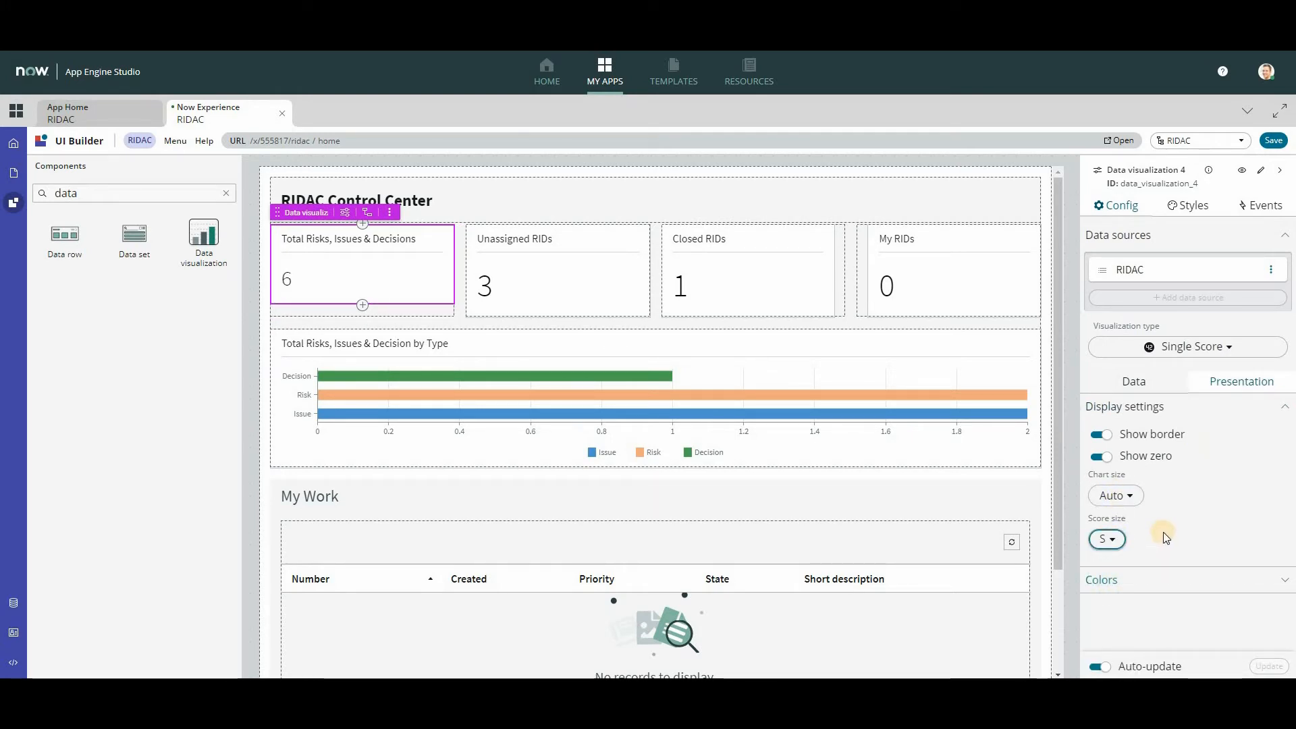
# - Set the Total Risks, Issues & Decisions card's color type to Single color and choose Blue
pyautogui.click(1125, 584)
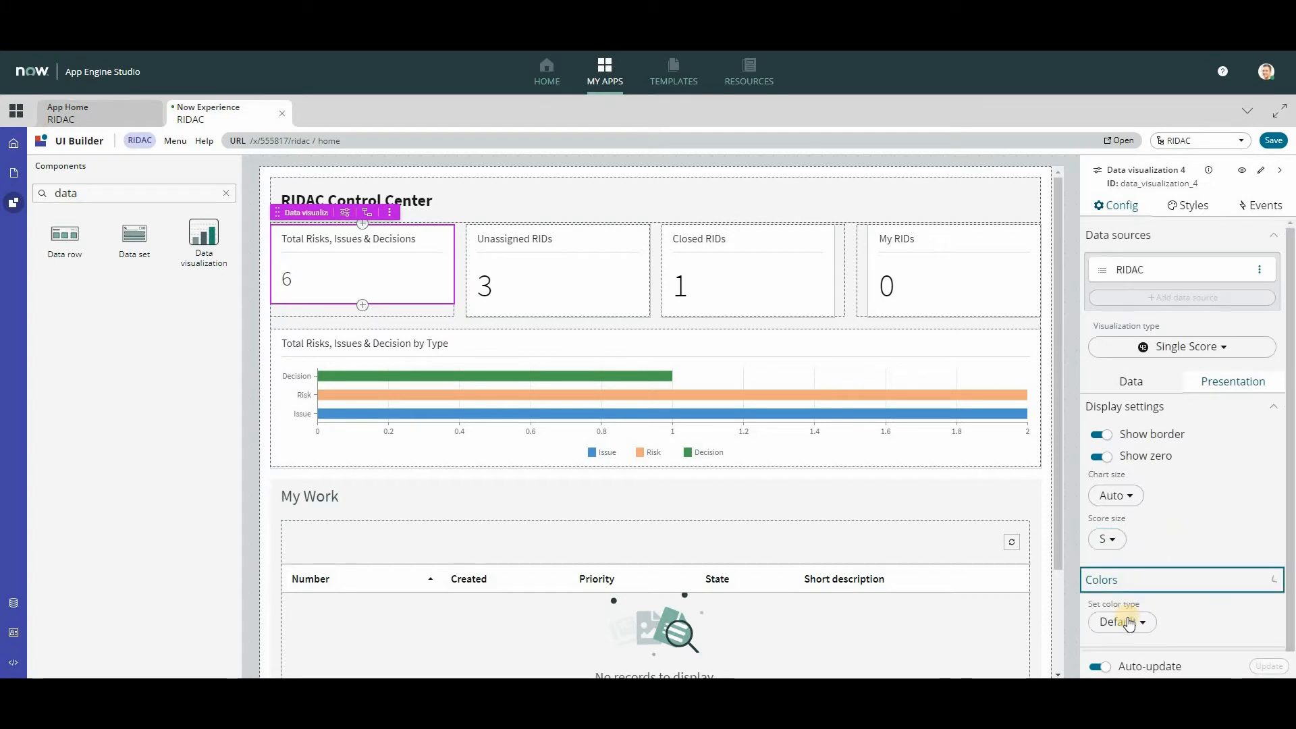
pyautogui.click(1119, 621)
pyautogui.click(1139, 667)
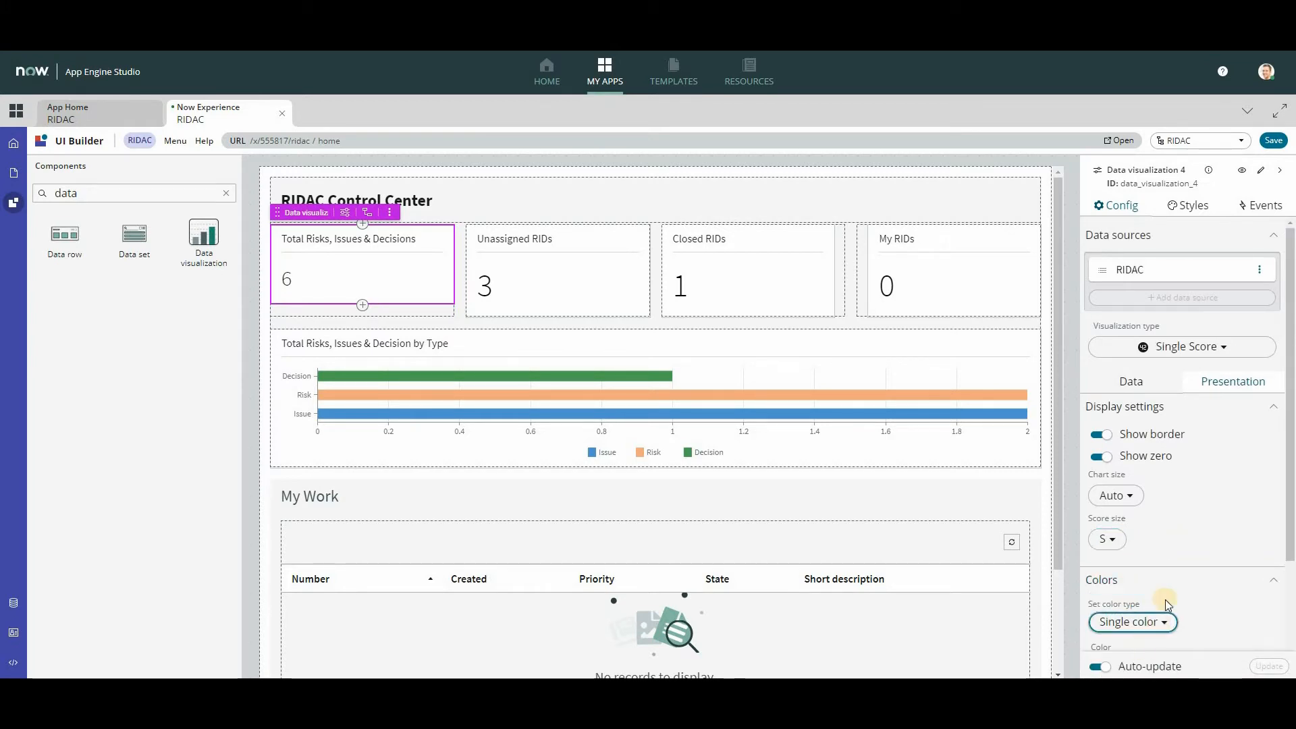
pyautogui.scroll(-2, 1161, 540)
pyautogui.click(1152, 507)
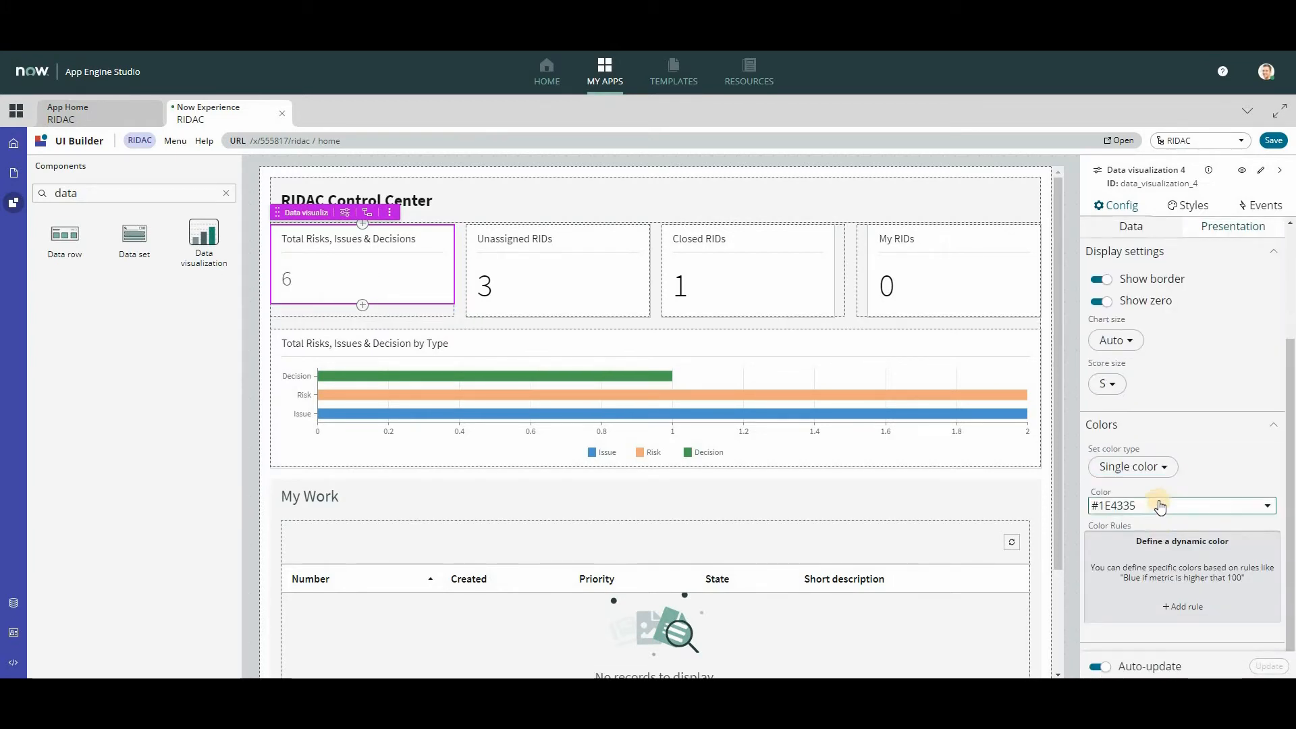
pyautogui.write('blue')
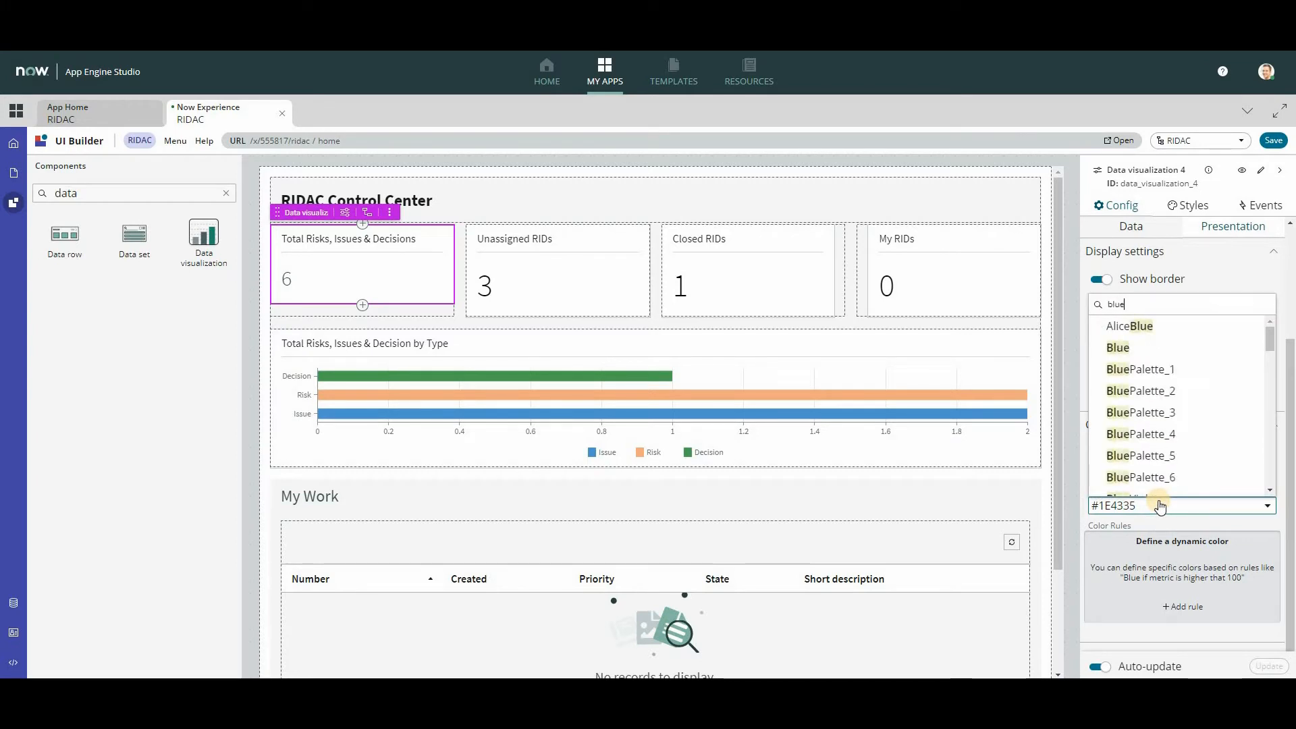
pyautogui.click(1111, 349)
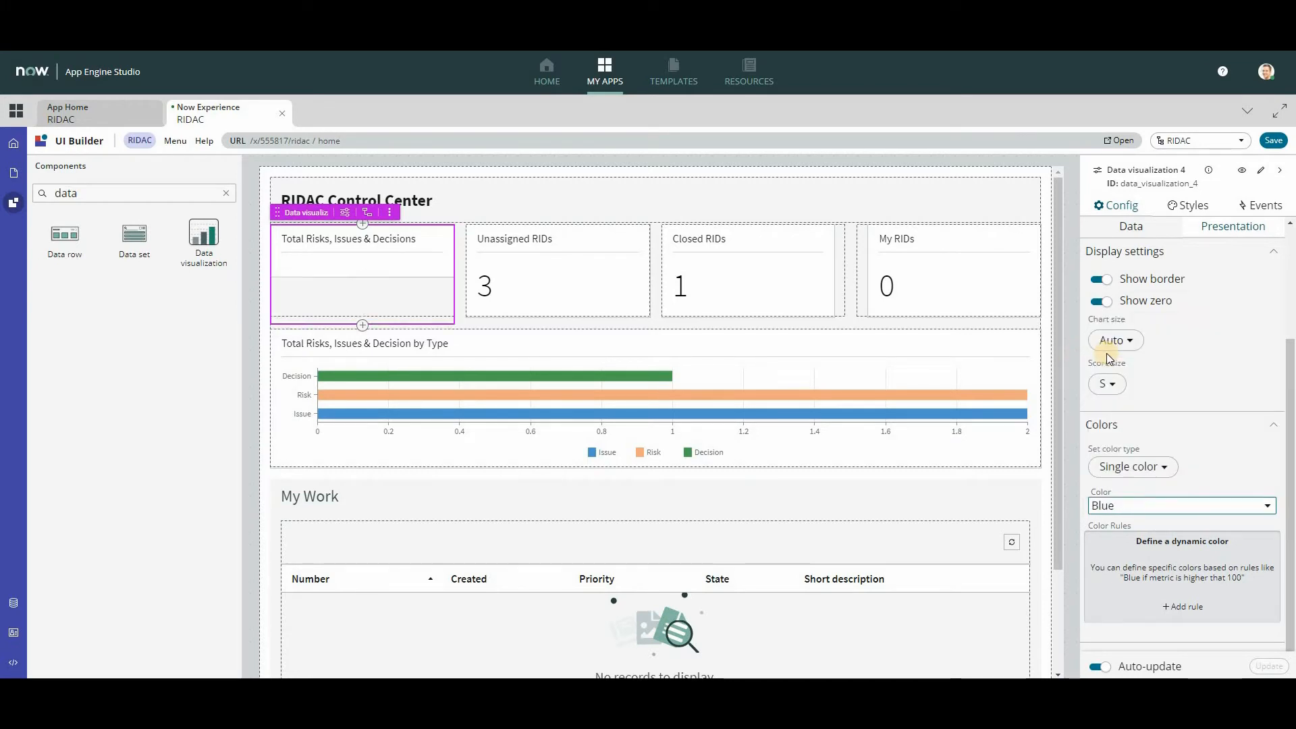
# - Set the score size of the Unassigned RIDs card to S
pyautogui.click(547, 282)
pyautogui.click(1241, 382)
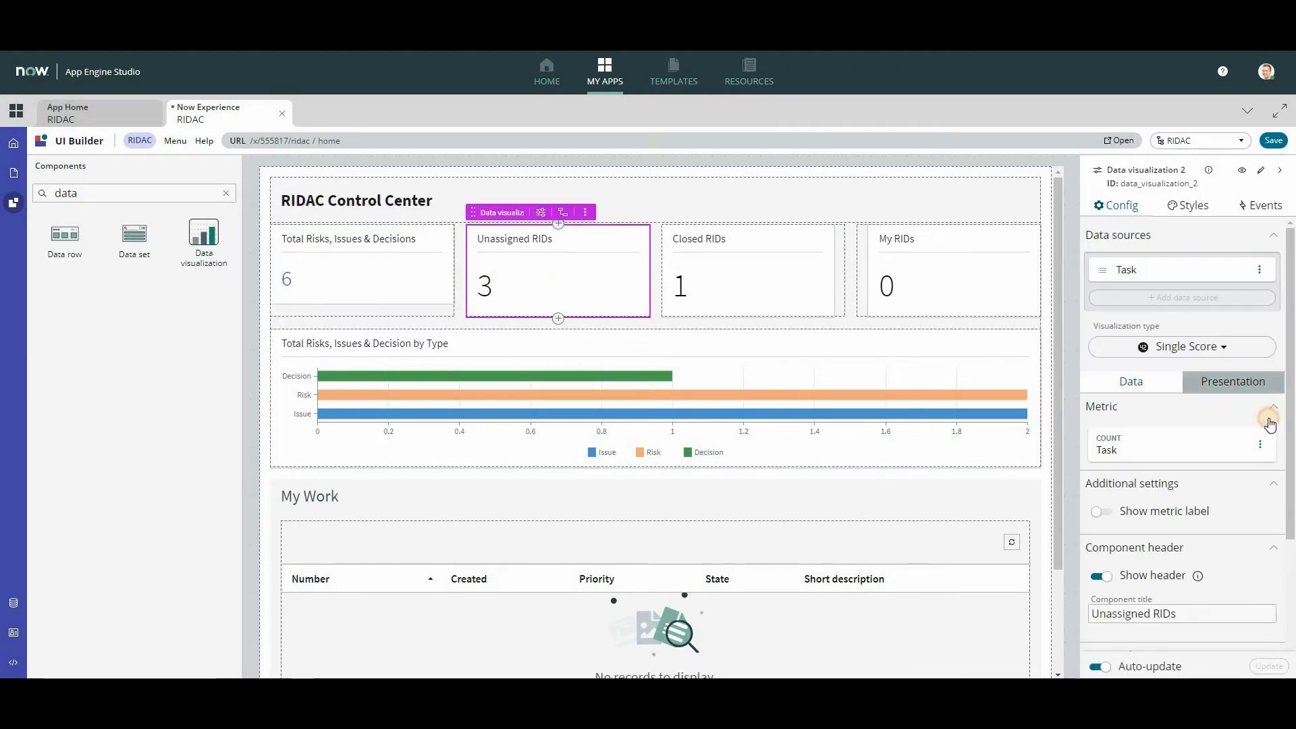
pyautogui.click(1109, 539)
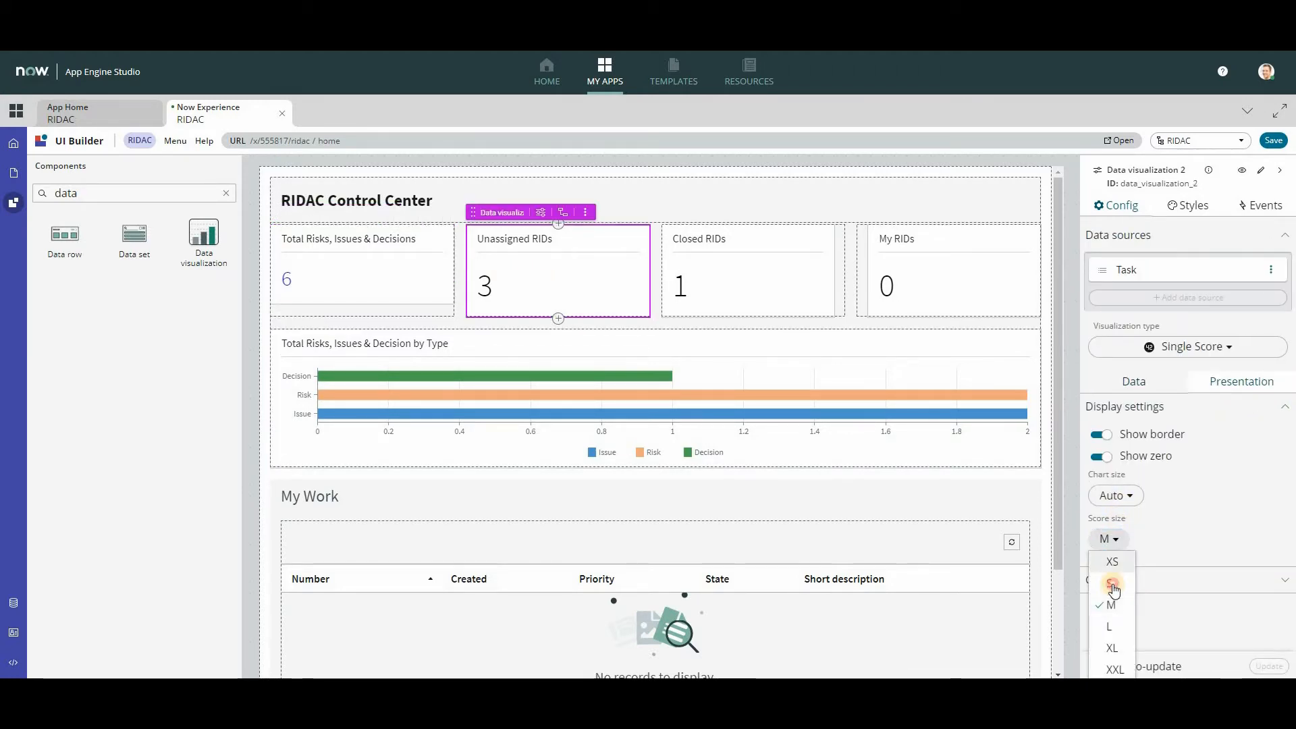
pyautogui.click(1124, 584)
# - Set the Unassigned RIDs card's color type to Single color and choose Blue
pyautogui.click(1126, 580)
pyautogui.click(1123, 617)
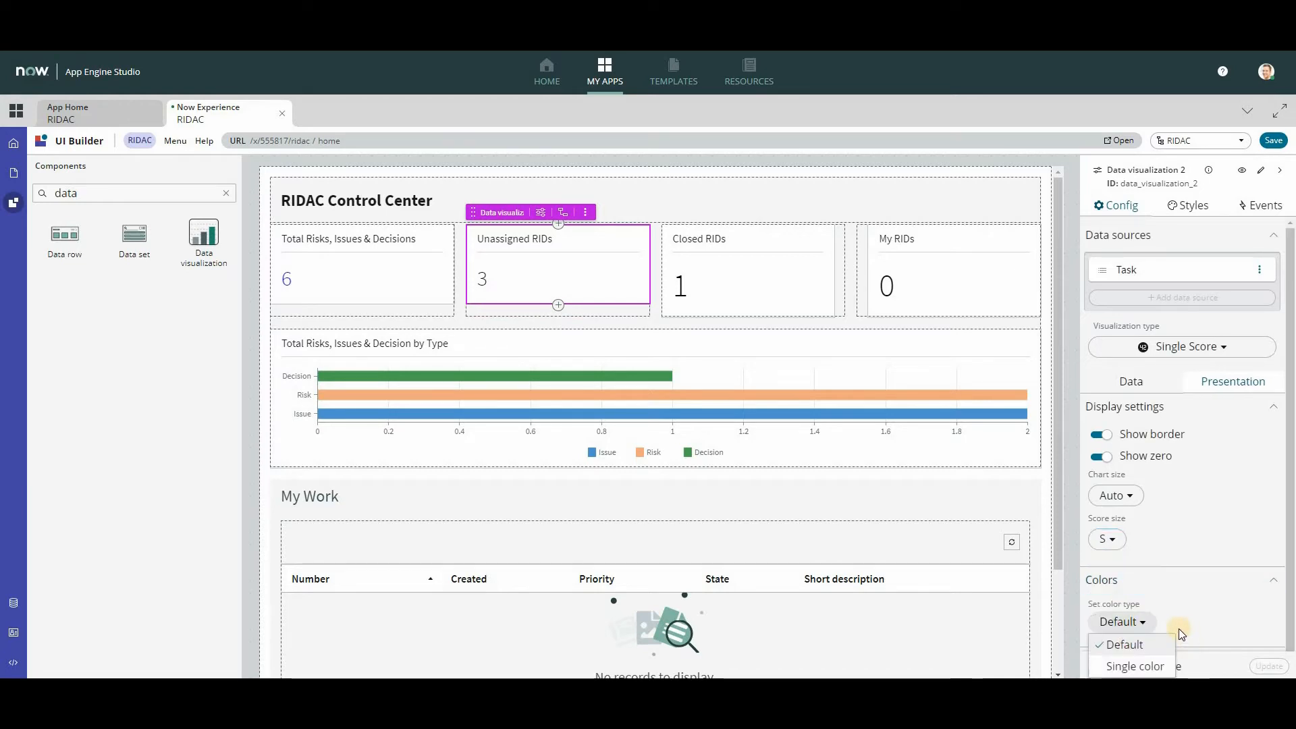
pyautogui.click(1159, 668)
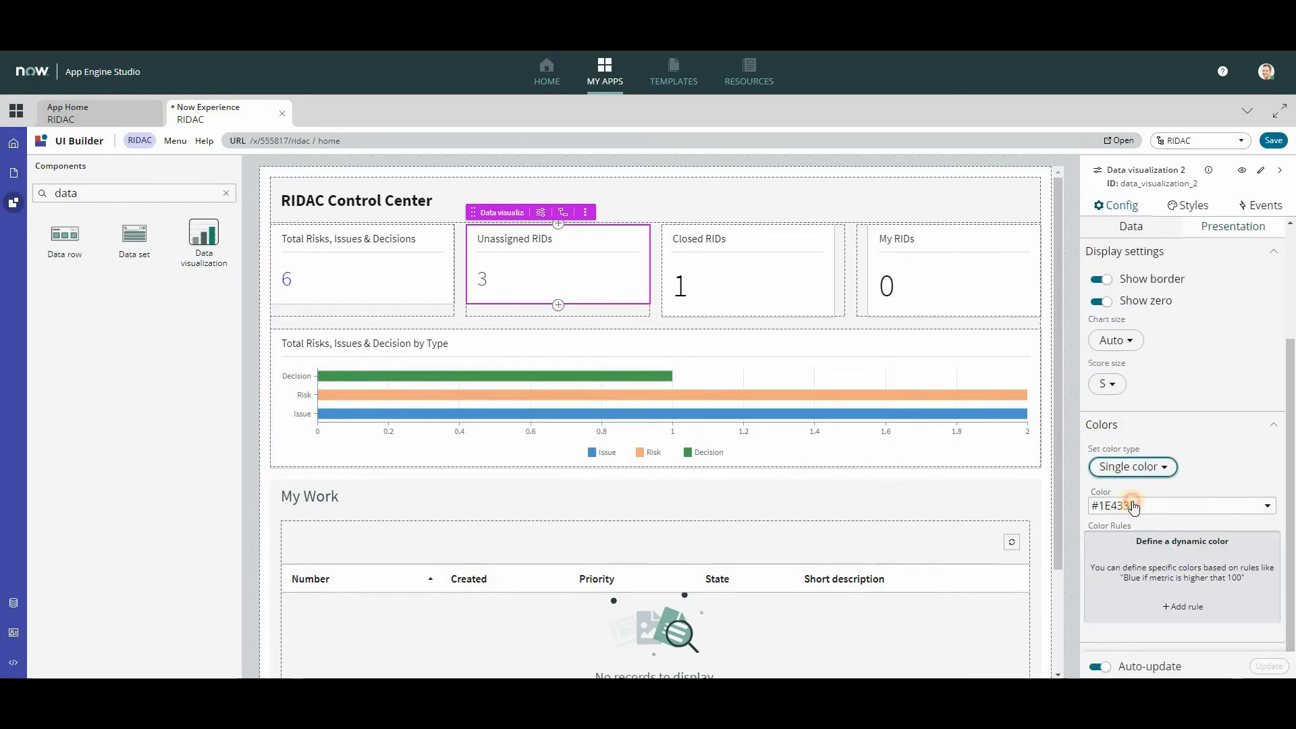
pyautogui.click(1134, 503)
pyautogui.write('blue')
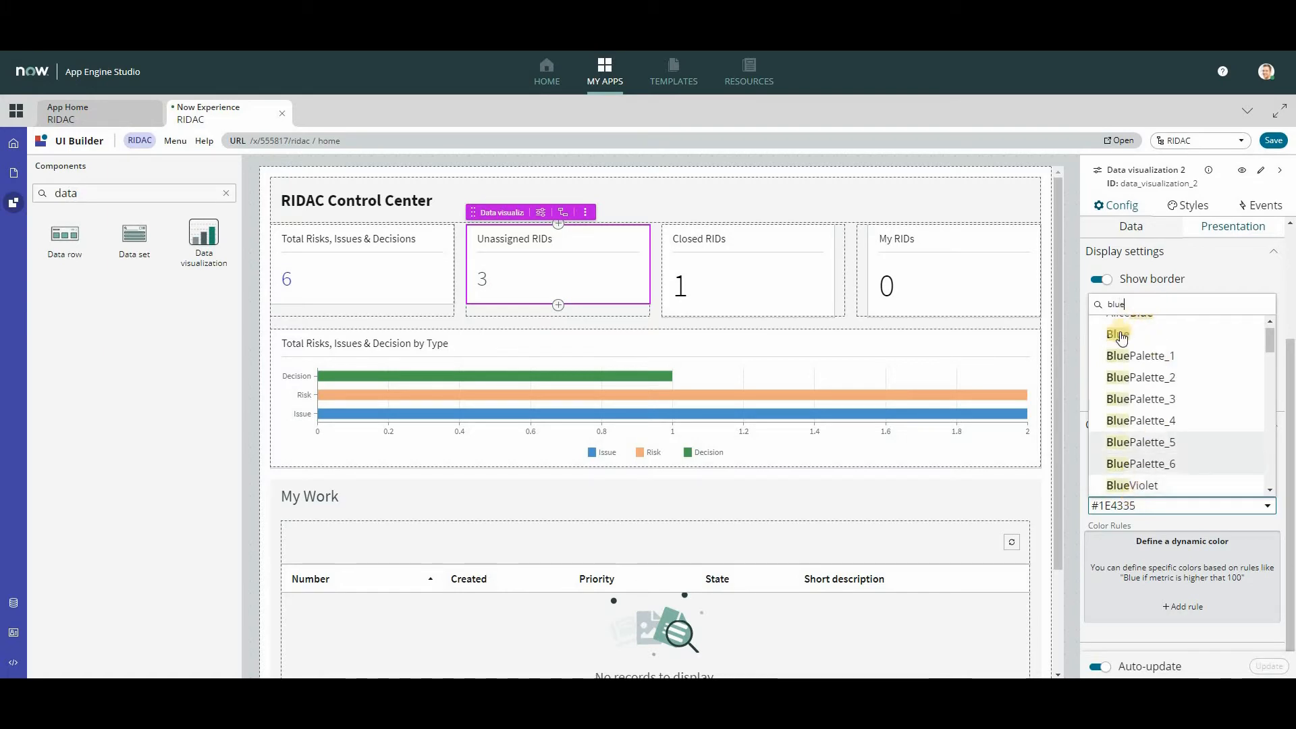
pyautogui.scroll(1, 1118, 334)
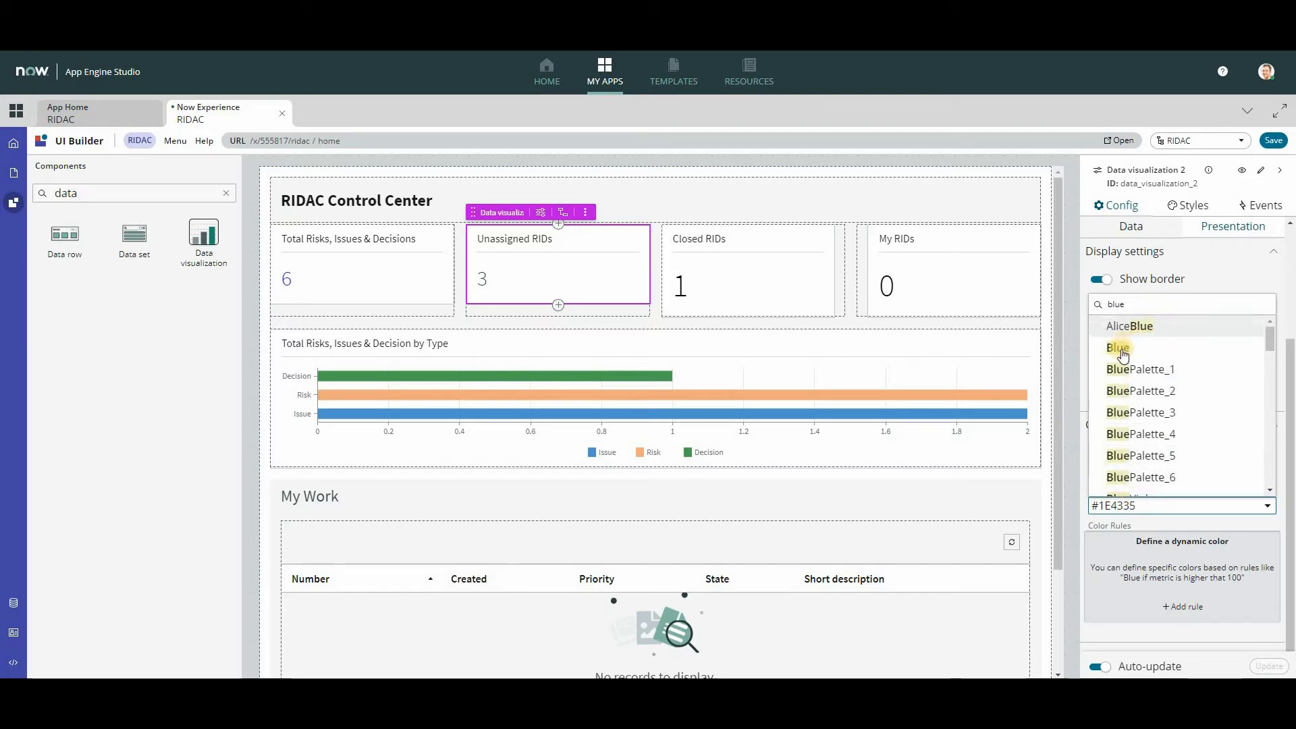
pyautogui.click(1118, 349)
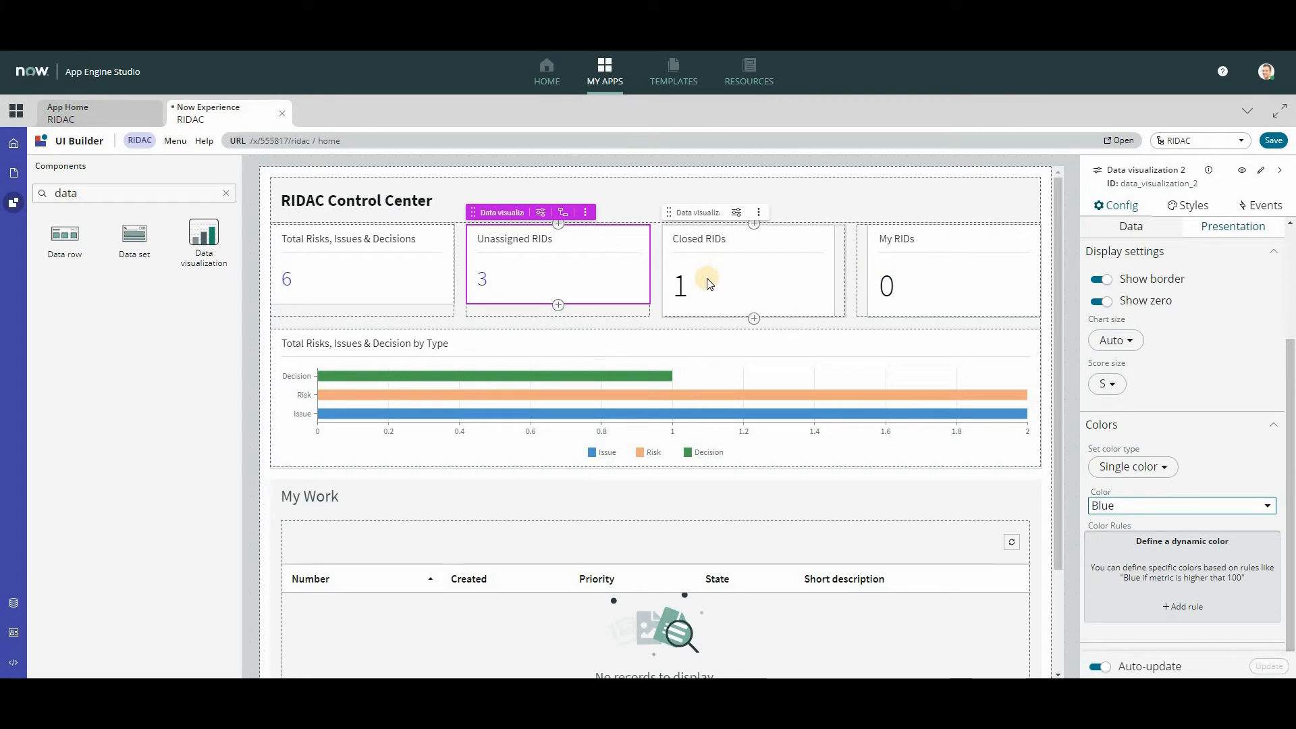
# - Set the score size of the Closed RIDs card to S
pyautogui.click(754, 275)
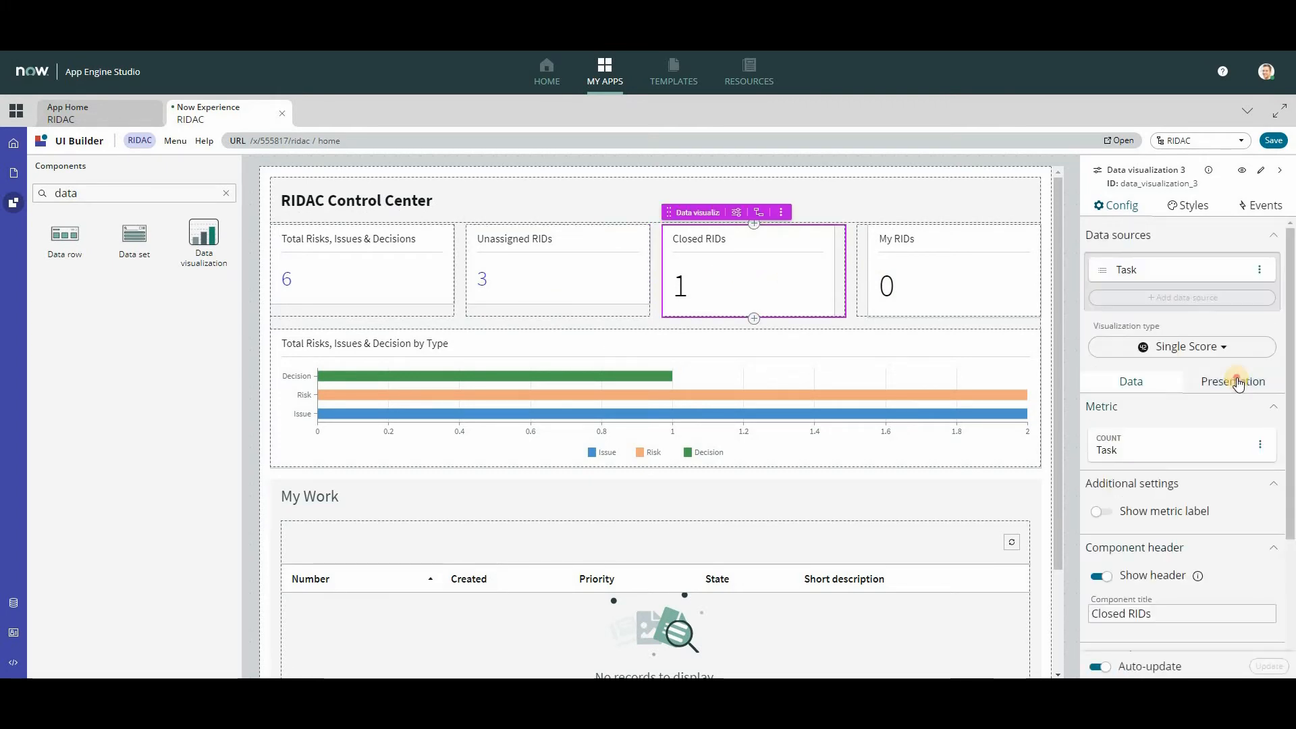
pyautogui.click(1238, 382)
pyautogui.click(1112, 561)
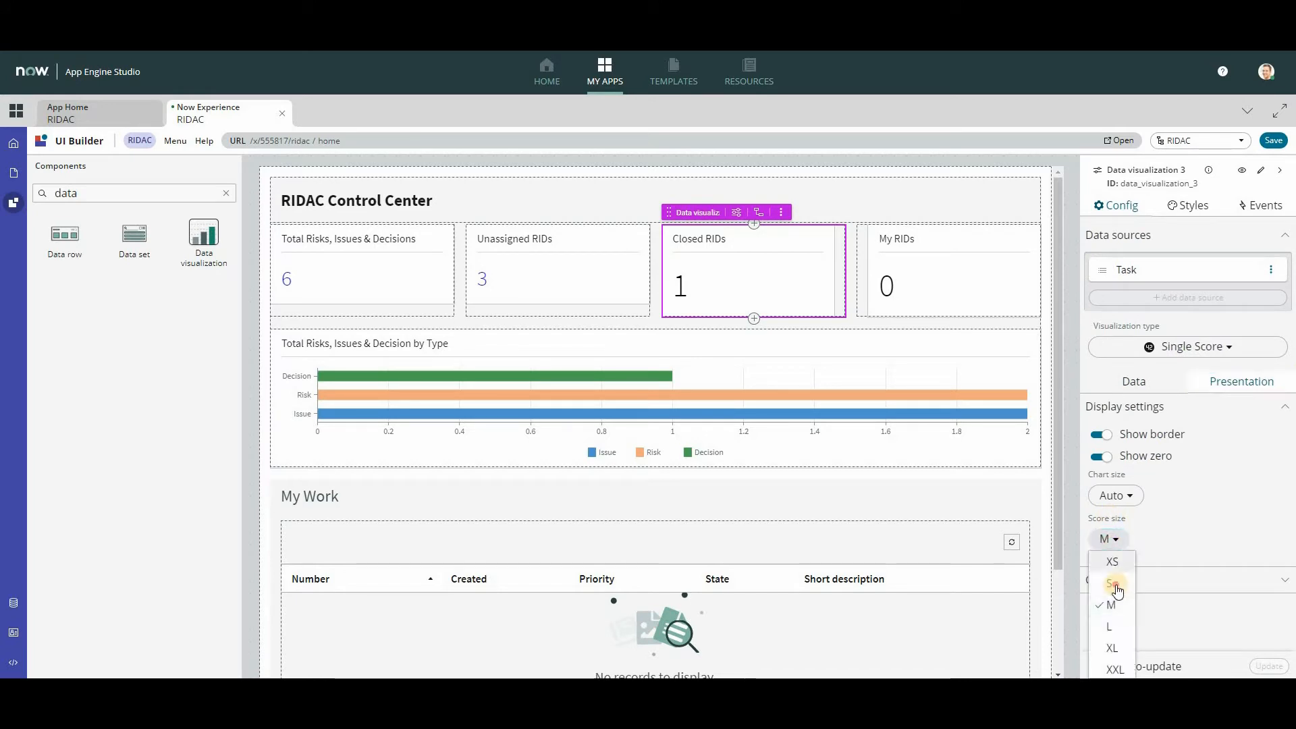
pyautogui.click(1109, 584)
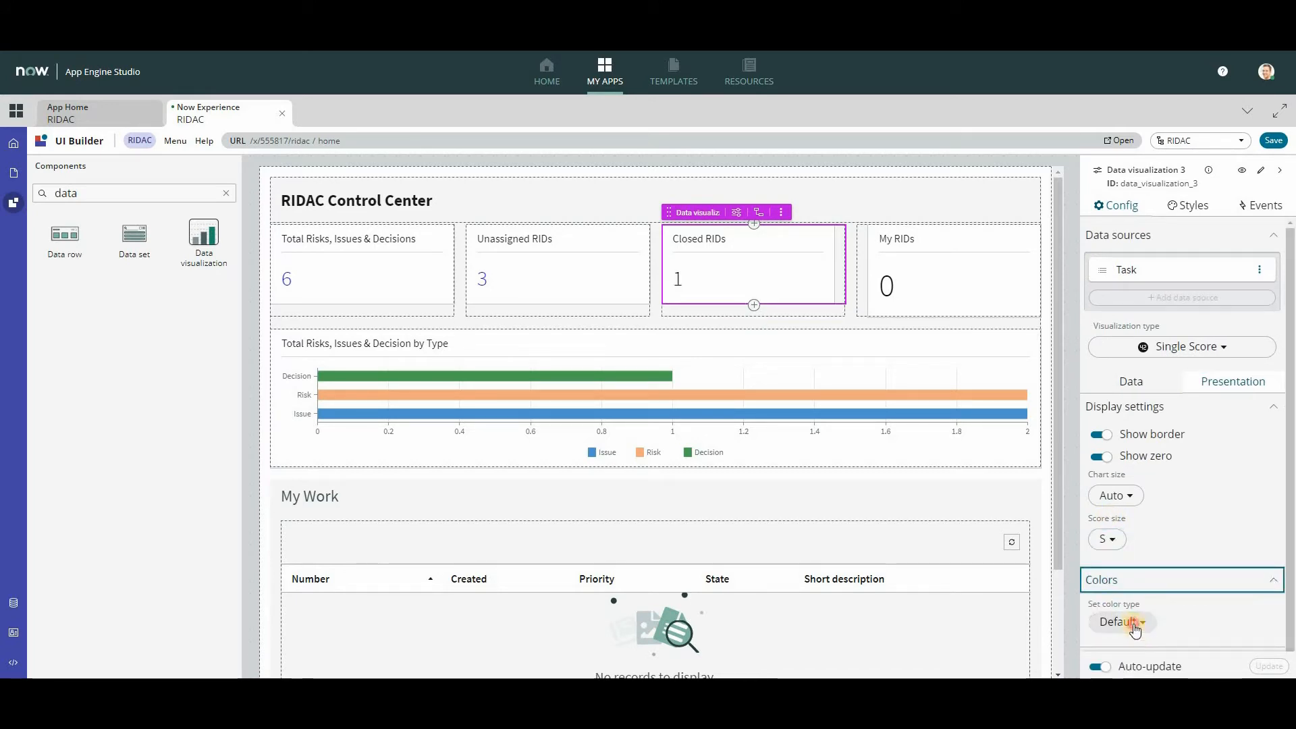
# - Set the Closed RIDs card's color type to Single color and choose Blue
pyautogui.click(1125, 617)
pyautogui.click(1141, 662)
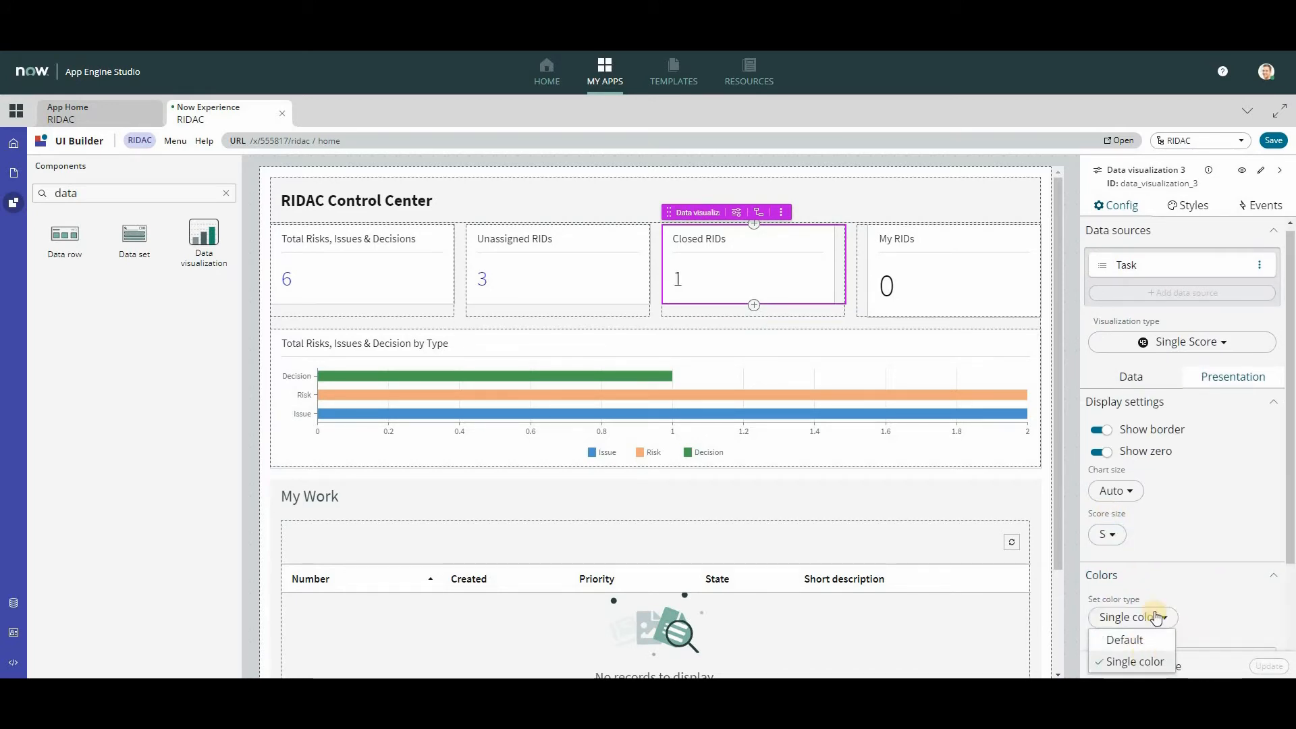
pyautogui.scroll(-2, 1141, 513)
pyautogui.click(1134, 488)
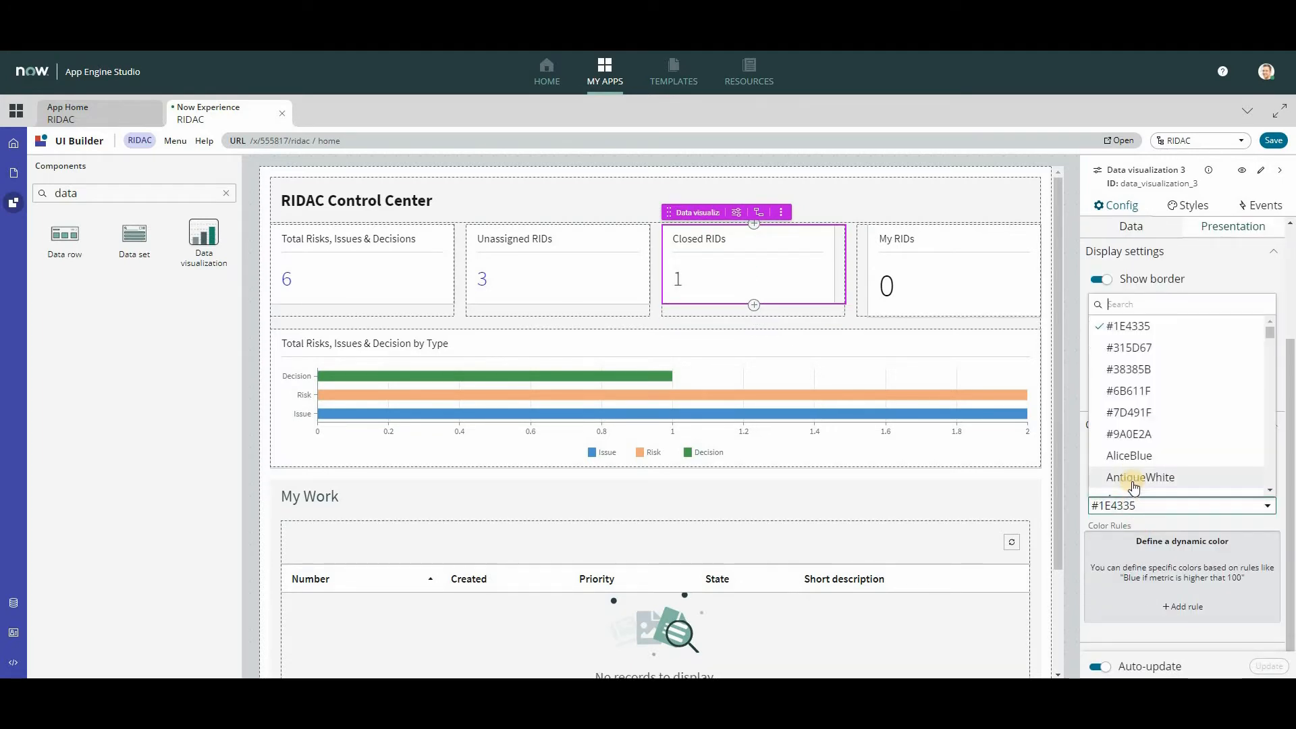
pyautogui.write('blue')
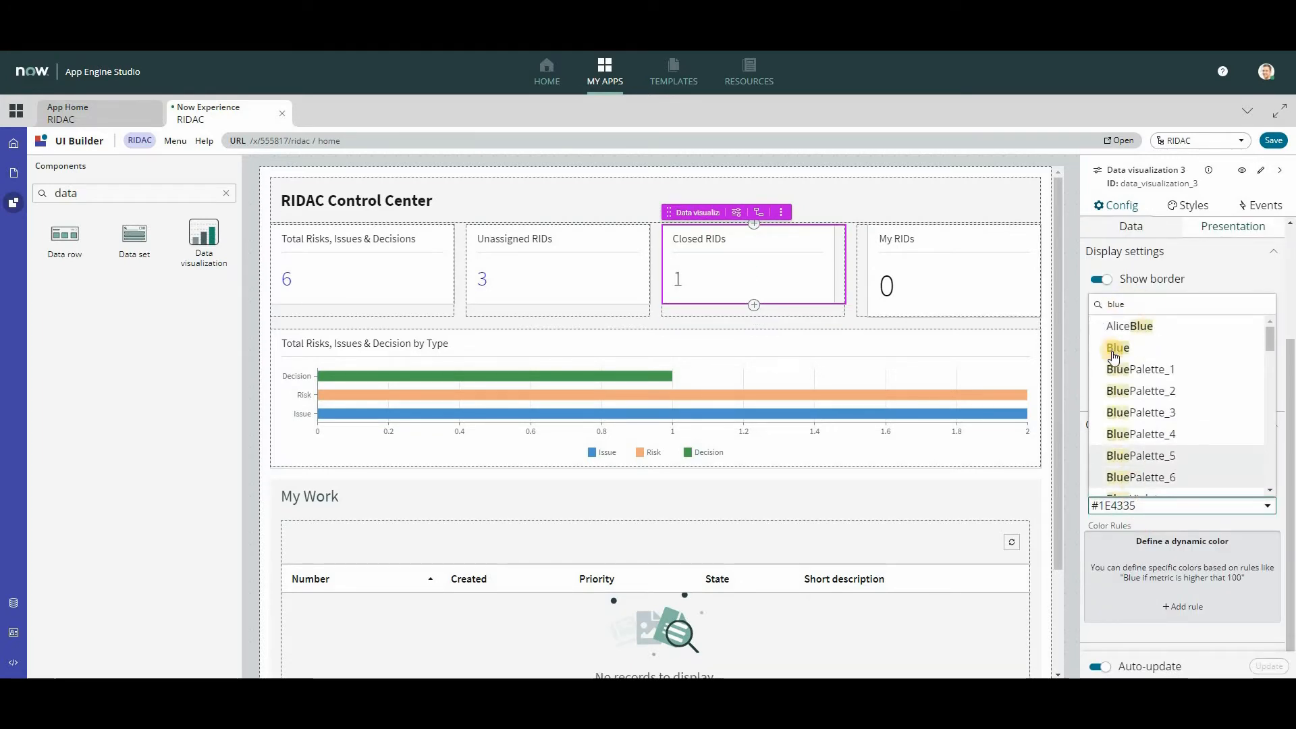
pyautogui.click(1115, 348)
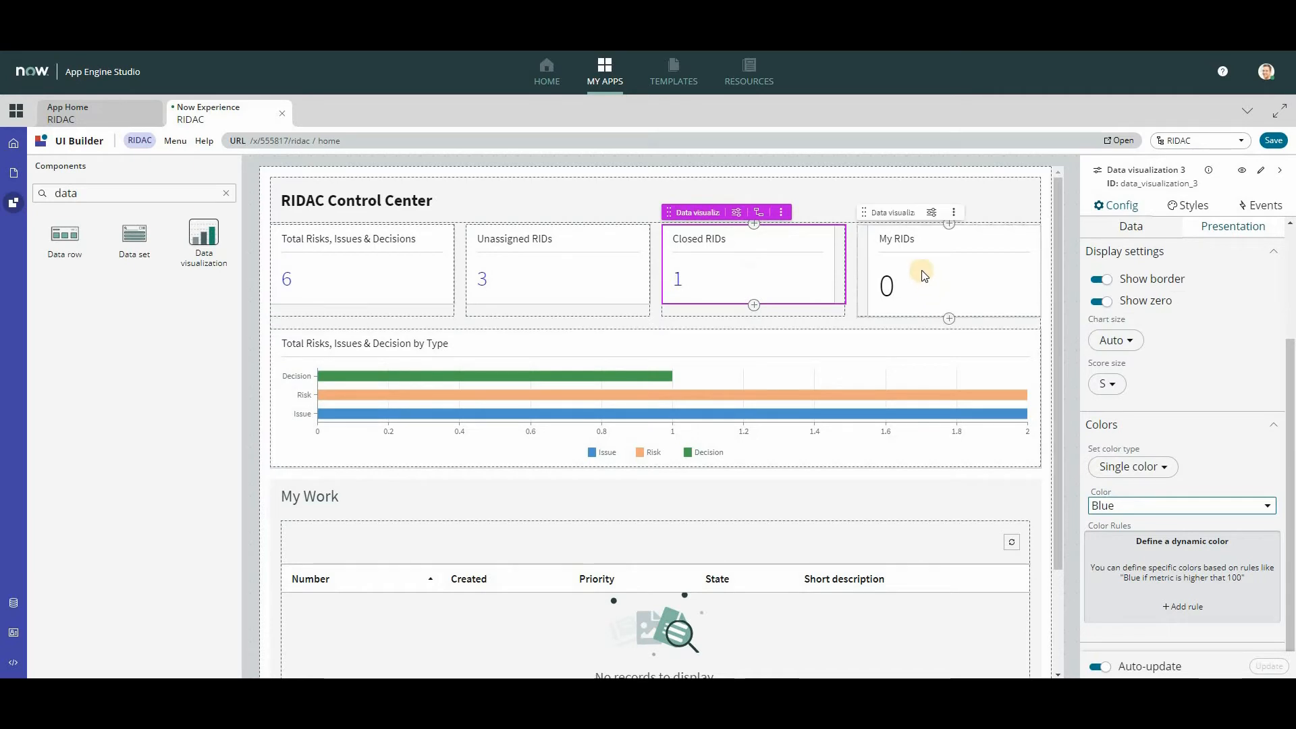
# - Set the score size of the My RIDs card to S
pyautogui.click(922, 270)
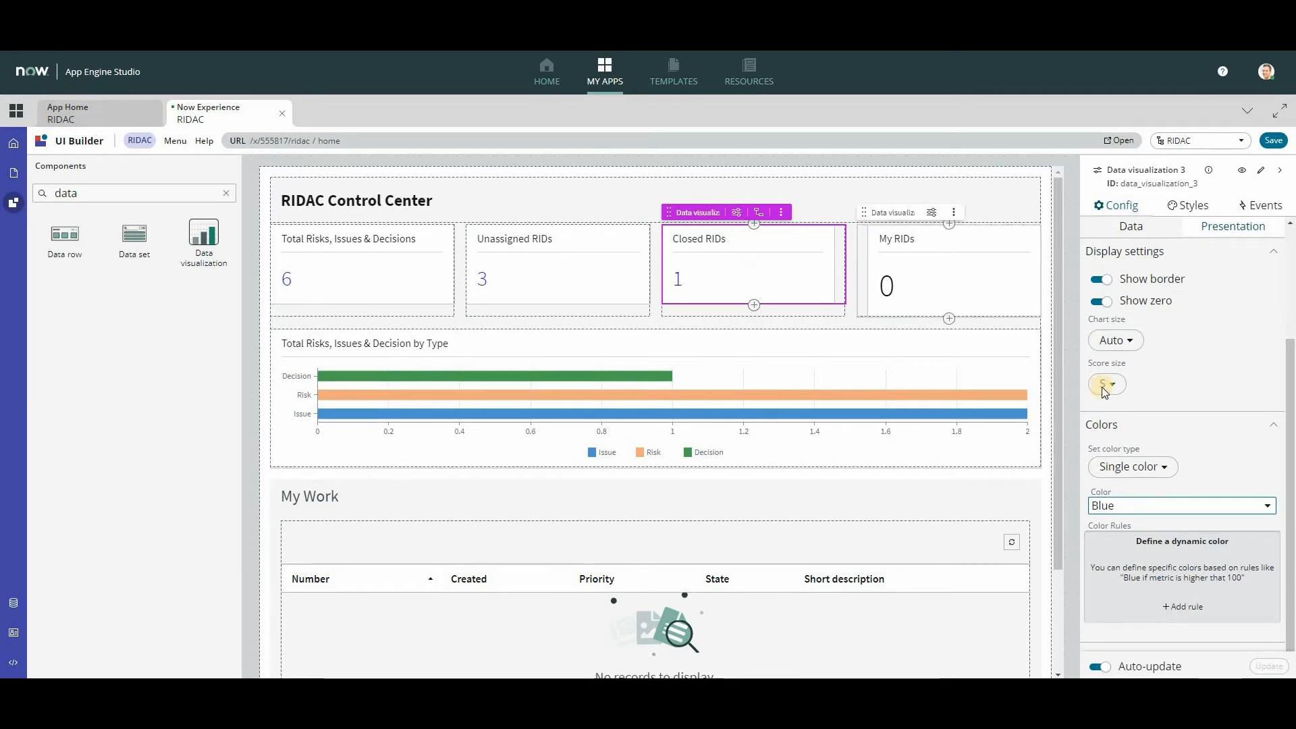
pyautogui.click(1246, 386)
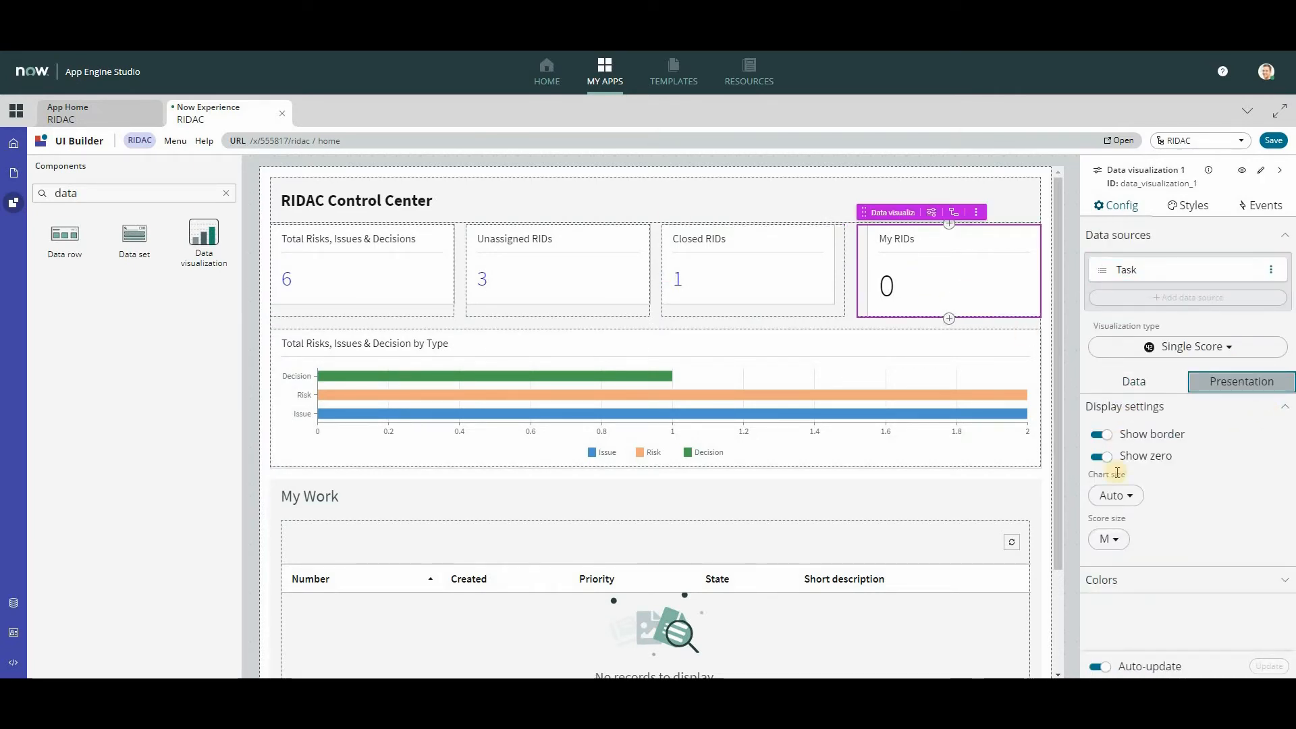
pyautogui.click(1107, 539)
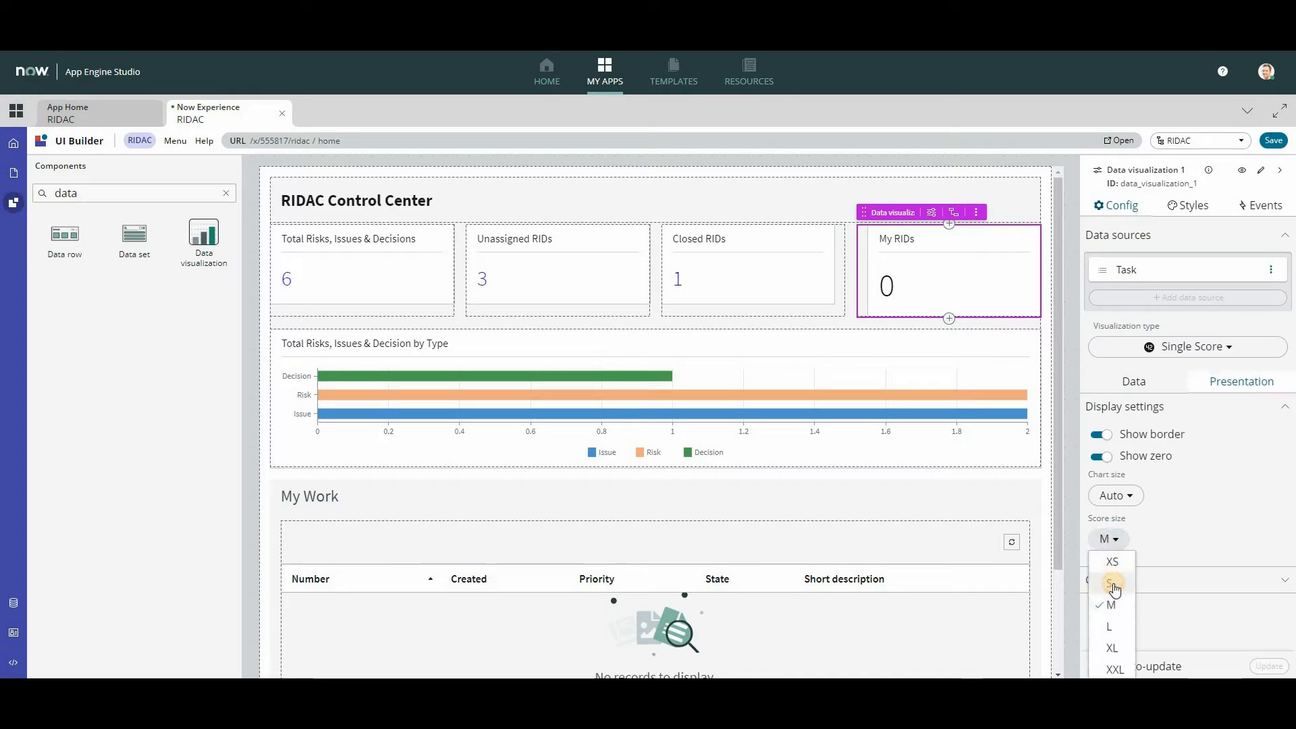
pyautogui.click(1112, 584)
# - Set the My RIDs card's color type to Single color and choose Blue
pyautogui.click(1120, 593)
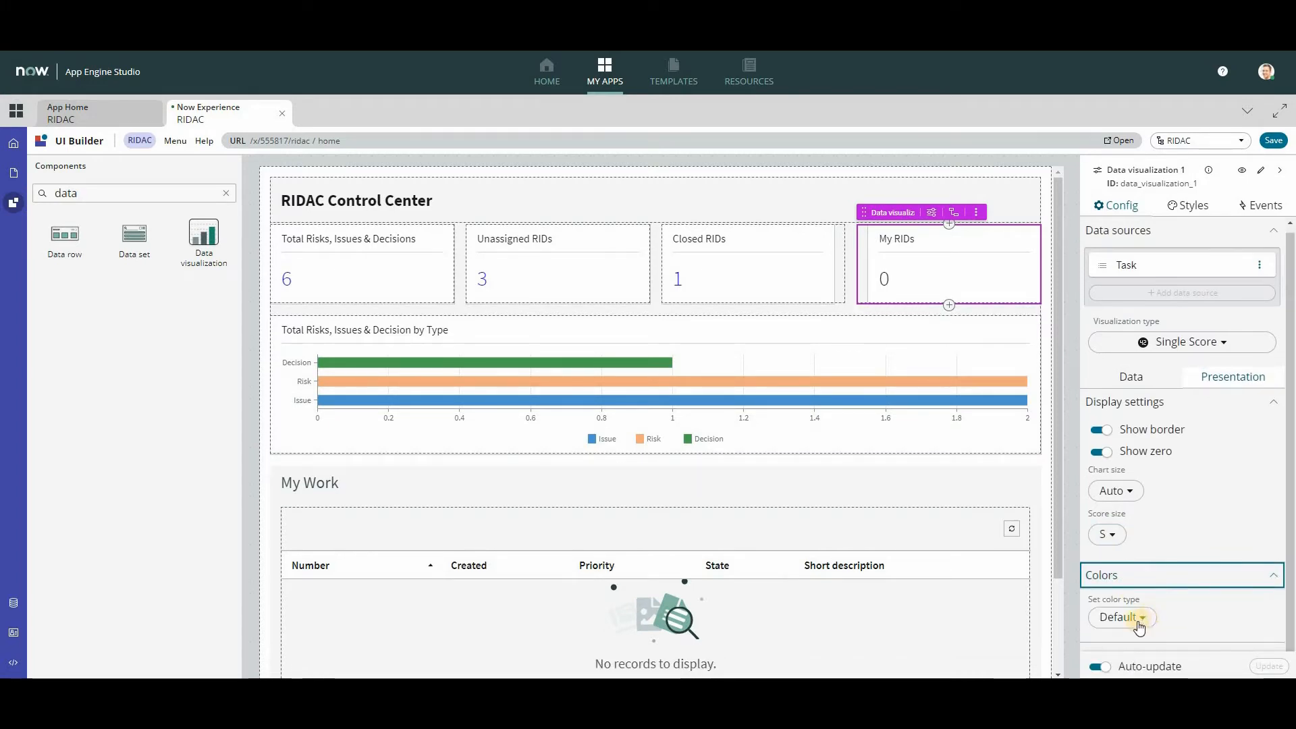
pyautogui.click(1129, 618)
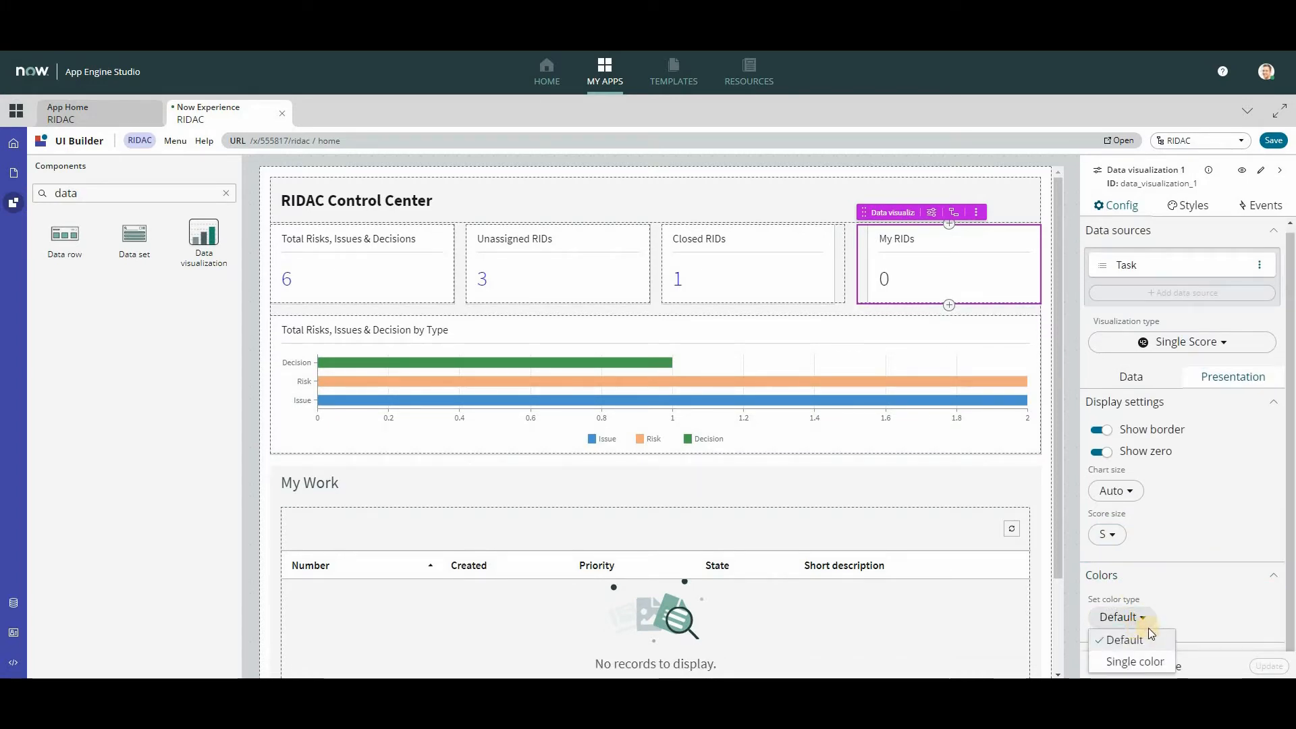
pyautogui.click(1141, 662)
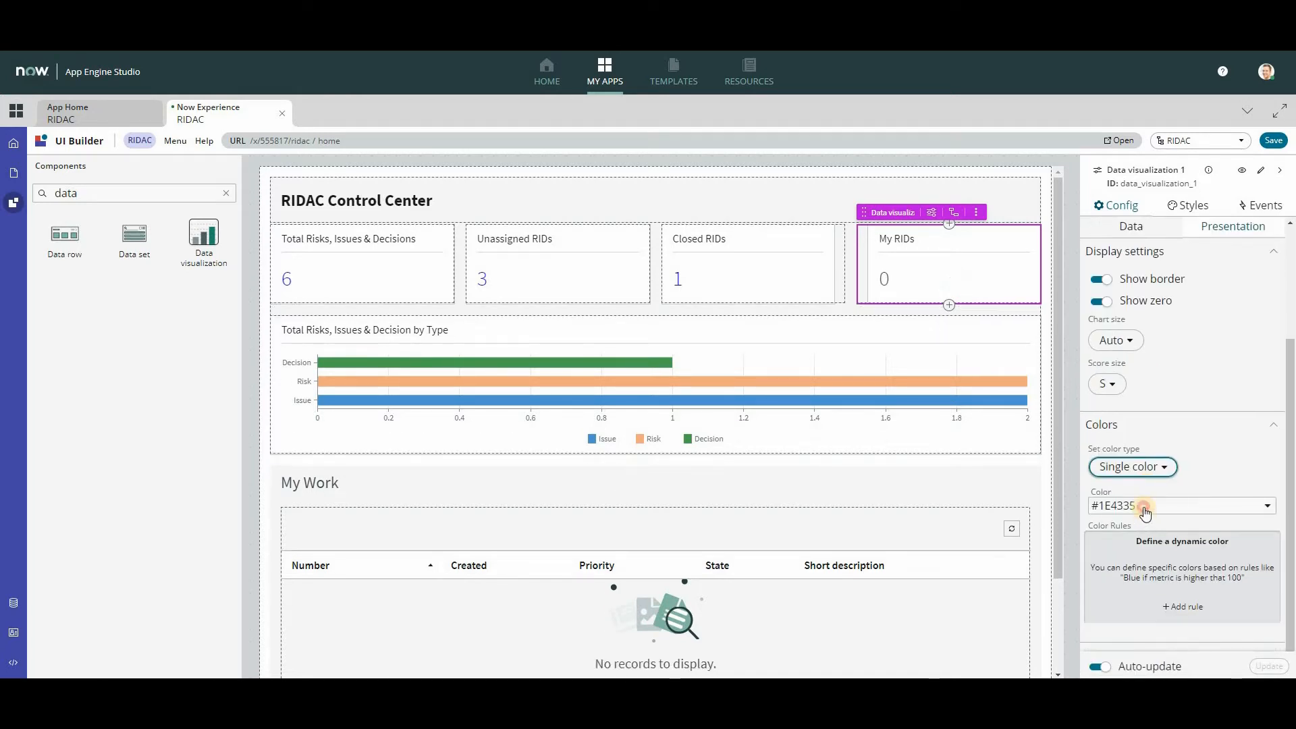
pyautogui.click(1143, 512)
pyautogui.write('blue')
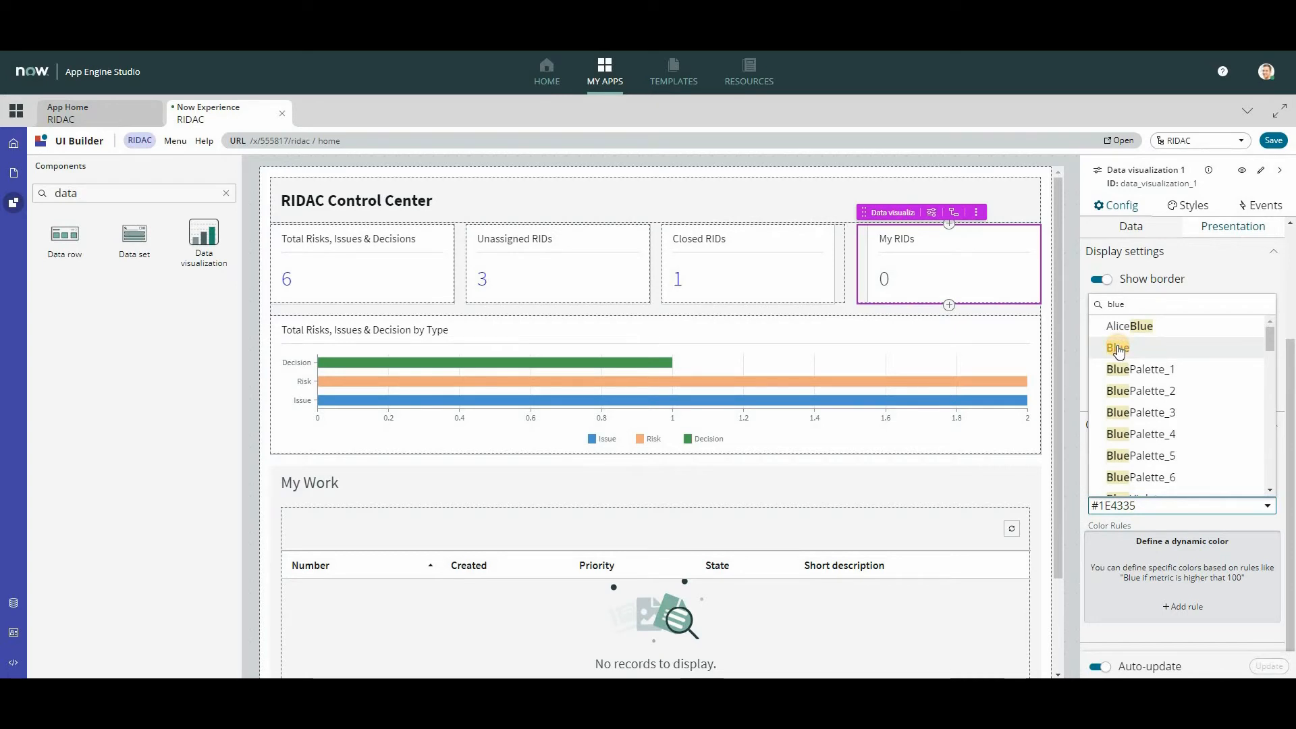
pyautogui.click(1118, 348)
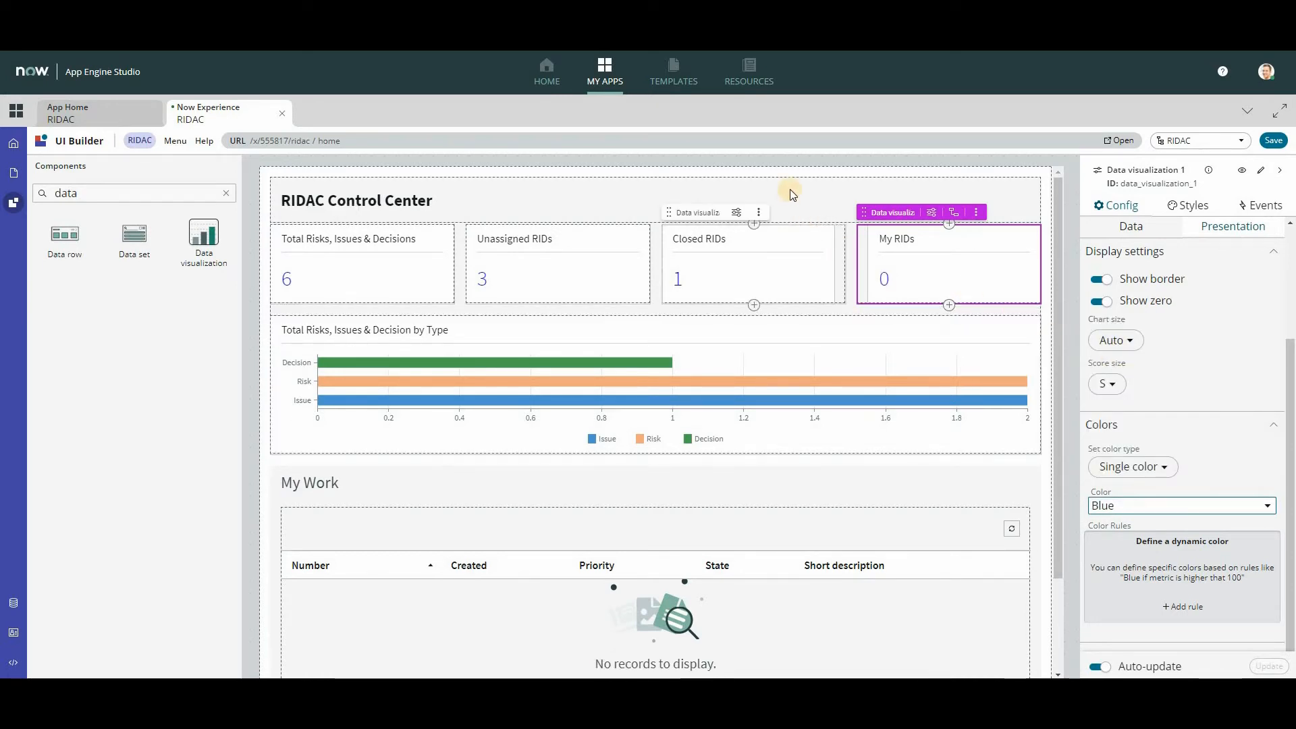
# - Save the page and open the My RIDs card's Task data source for editing
pyautogui.click(793, 200)
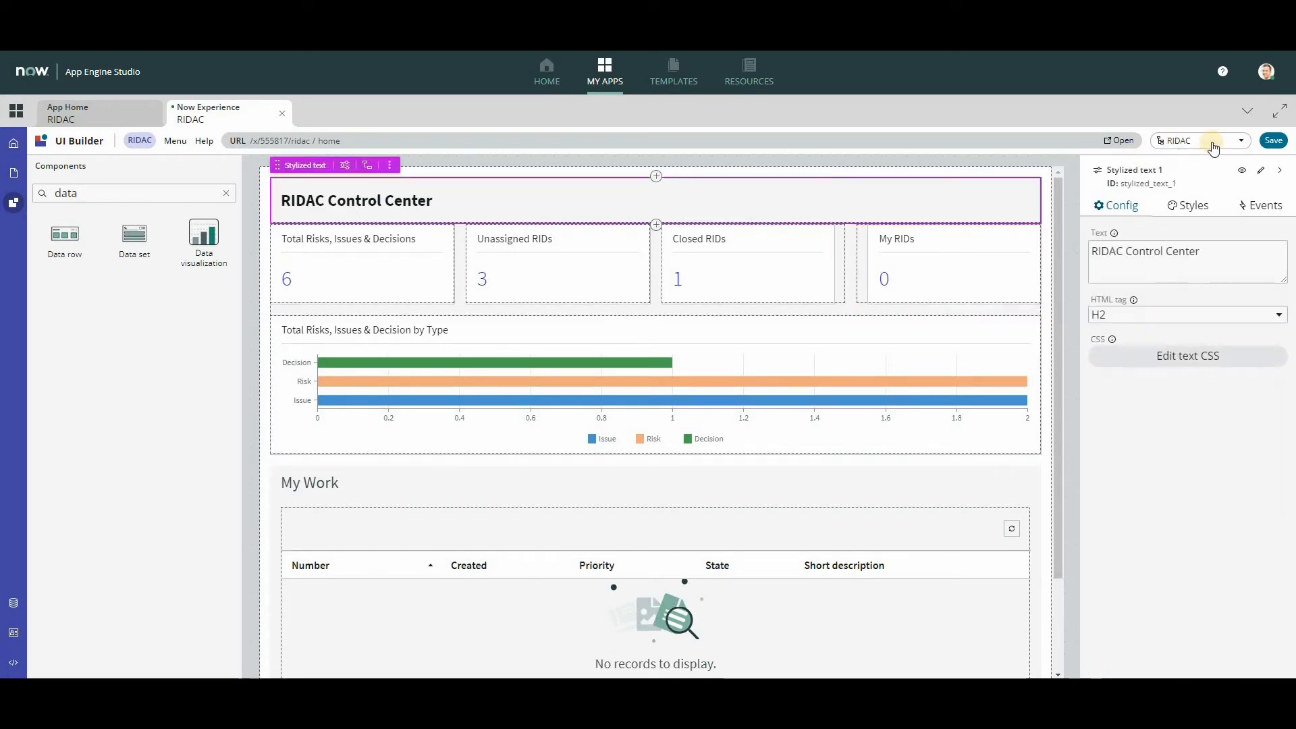
pyautogui.click(1274, 141)
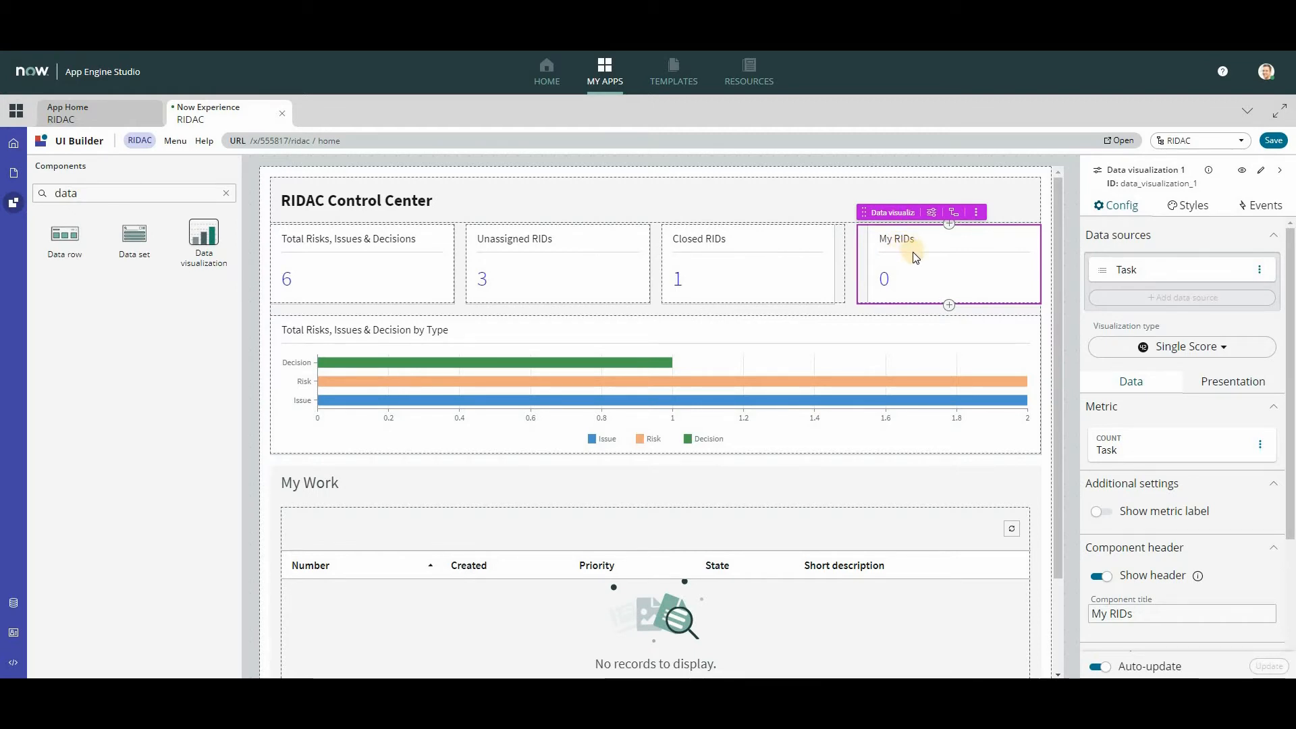
pyautogui.click(1145, 270)
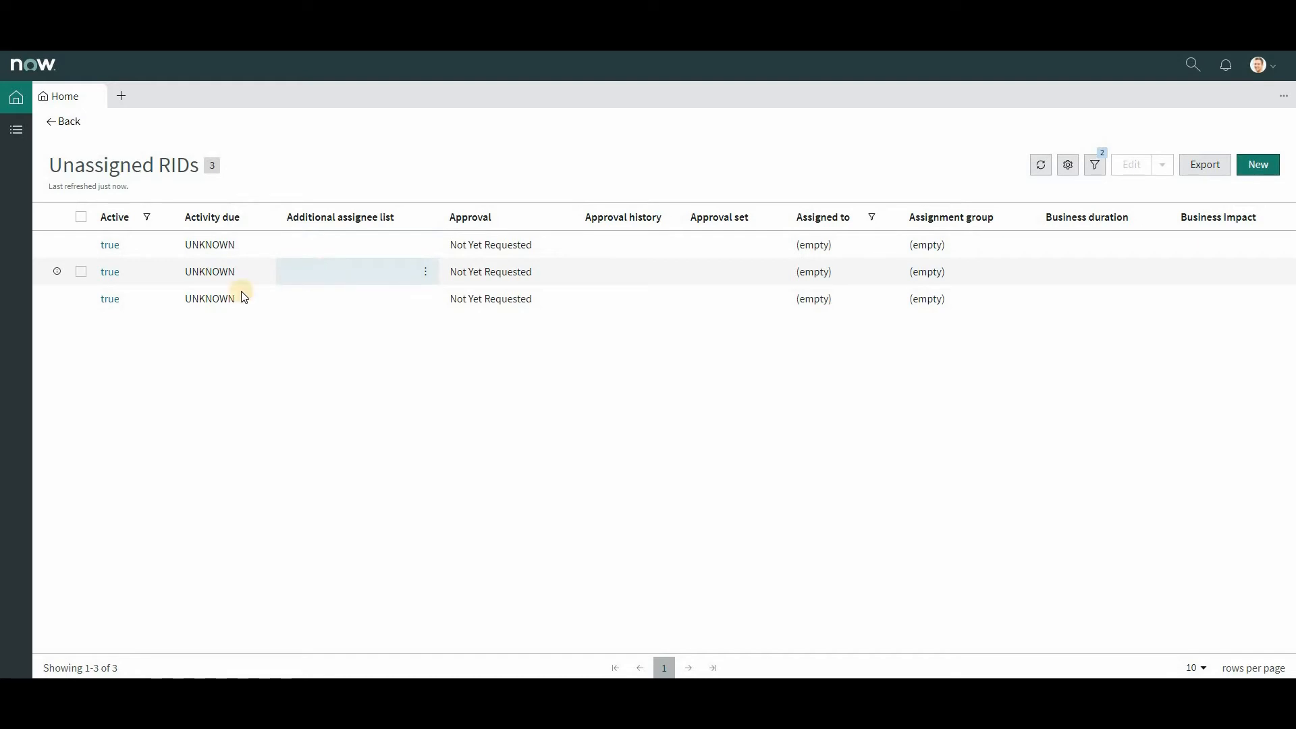
# - Open the first unassigned RID in the live workspace and look through its Assigned to user list, sorted by first name
pyautogui.click(110, 245)
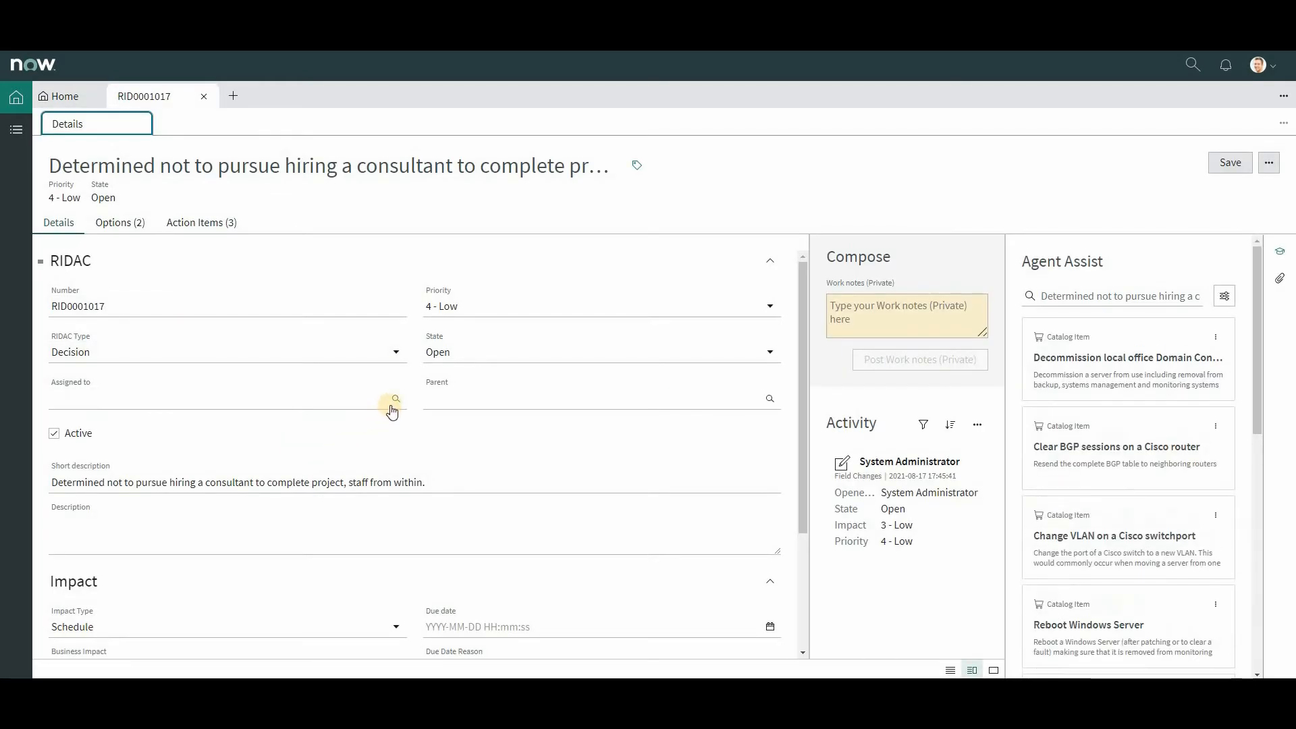
pyautogui.click(395, 399)
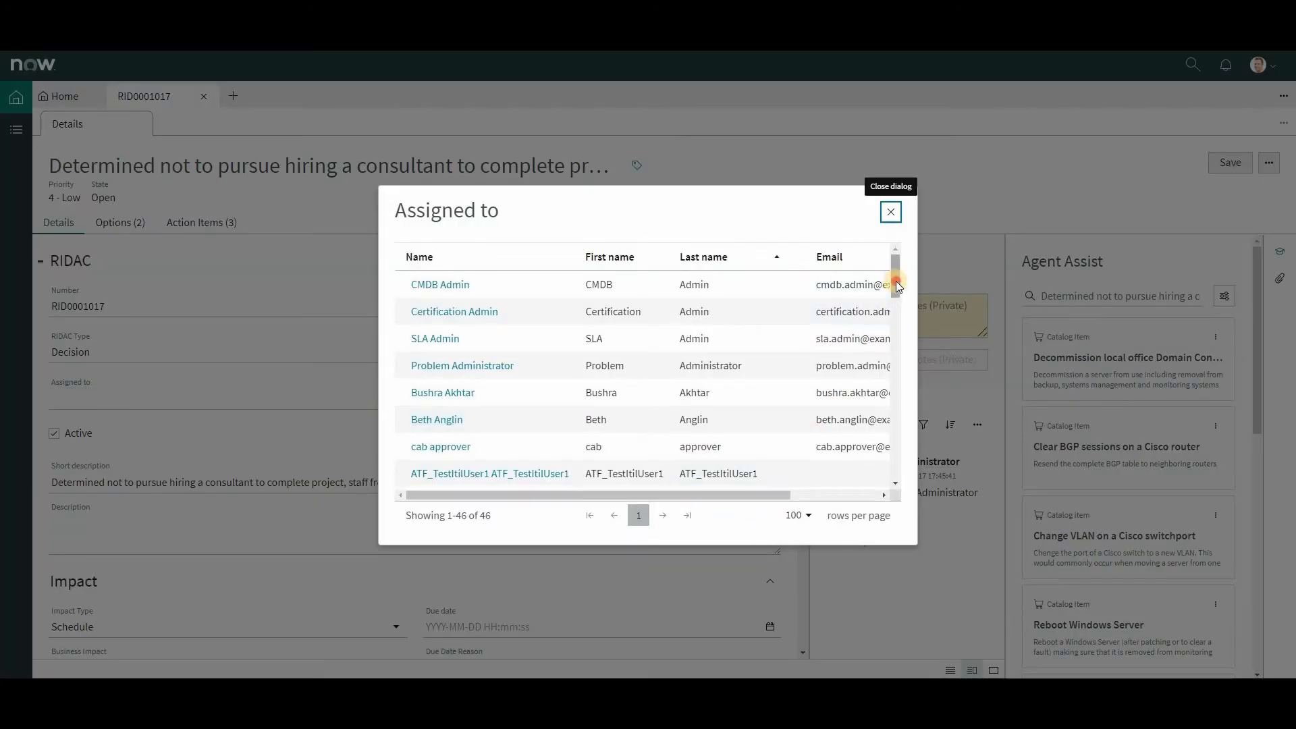
pyautogui.click(611, 257)
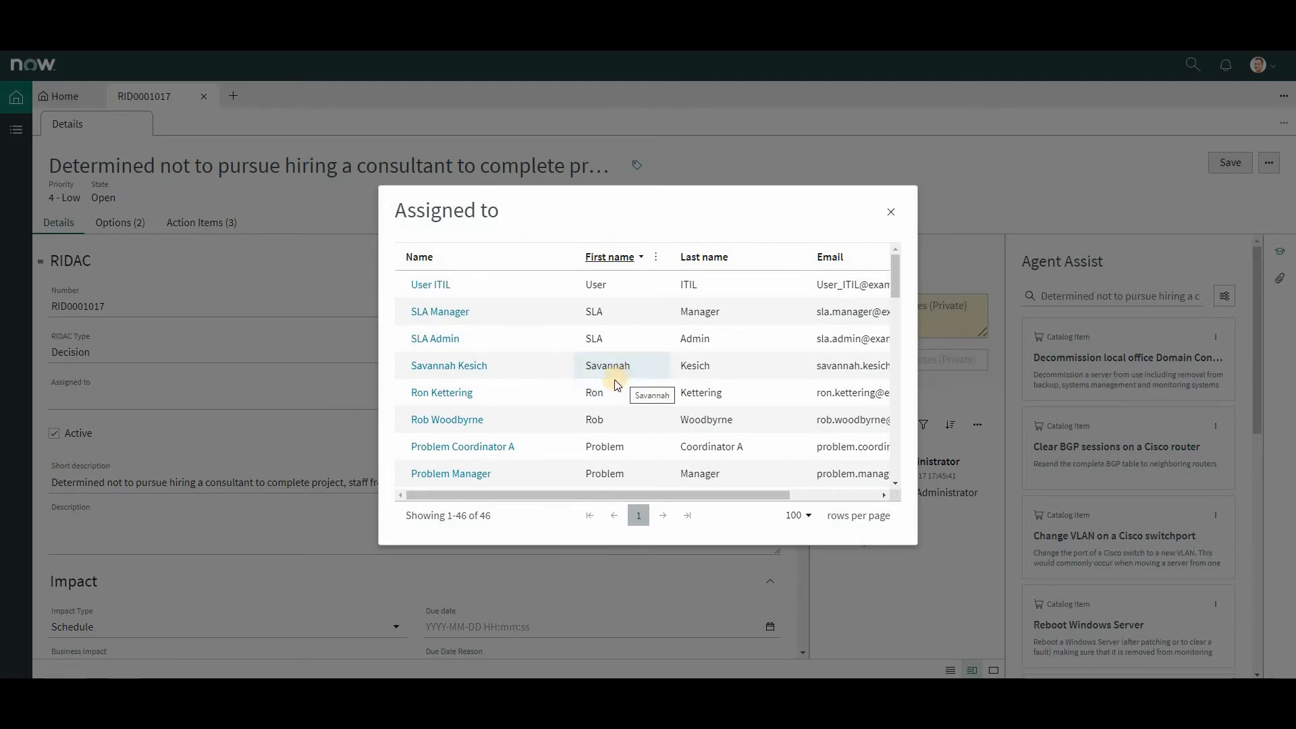
pyautogui.click(889, 212)
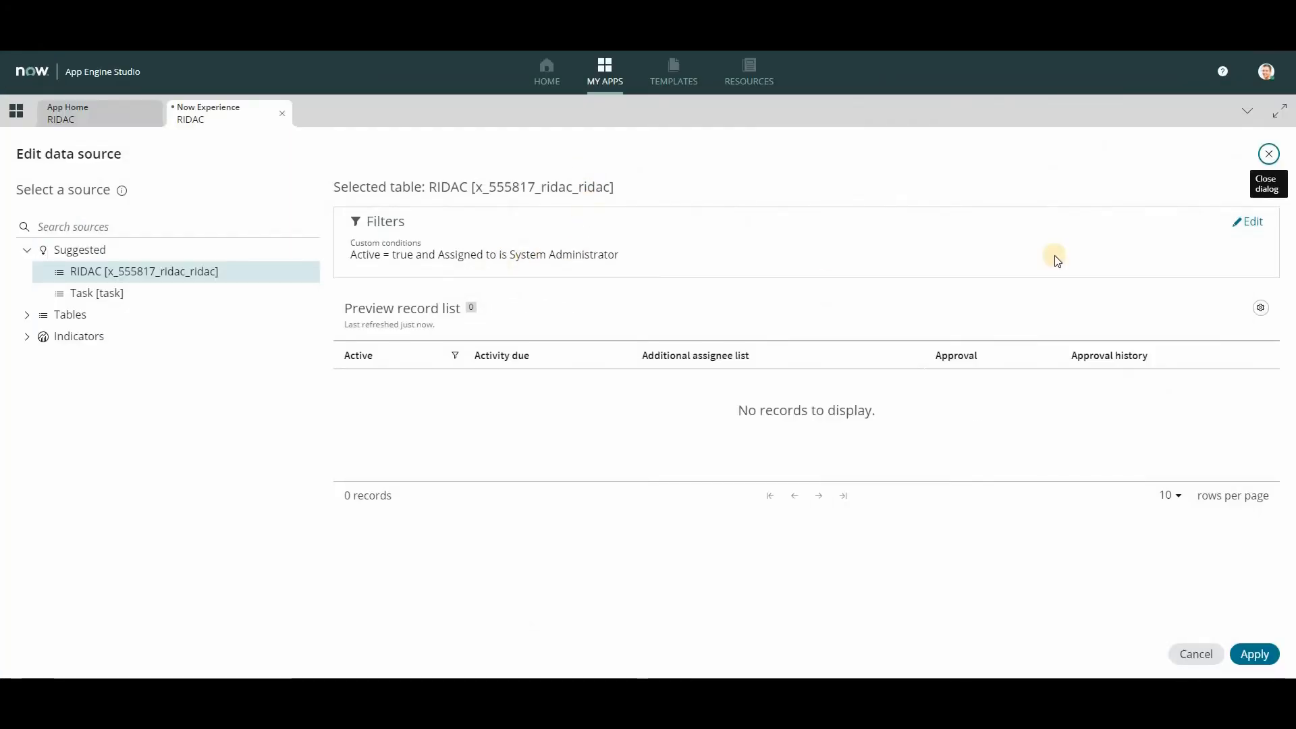
# - Change the Assigned to condition of the My RIDs card's data source filter to is ITIL User
pyautogui.click(1257, 225)
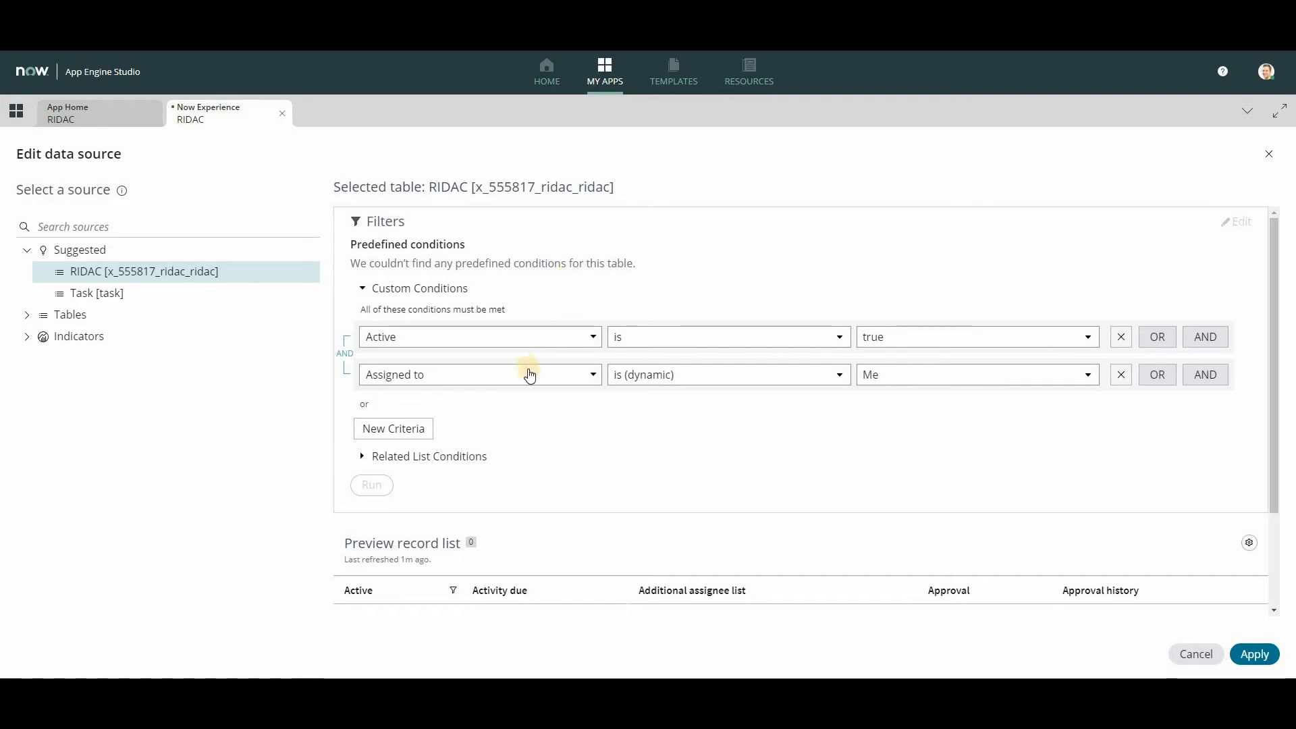
pyautogui.click(688, 377)
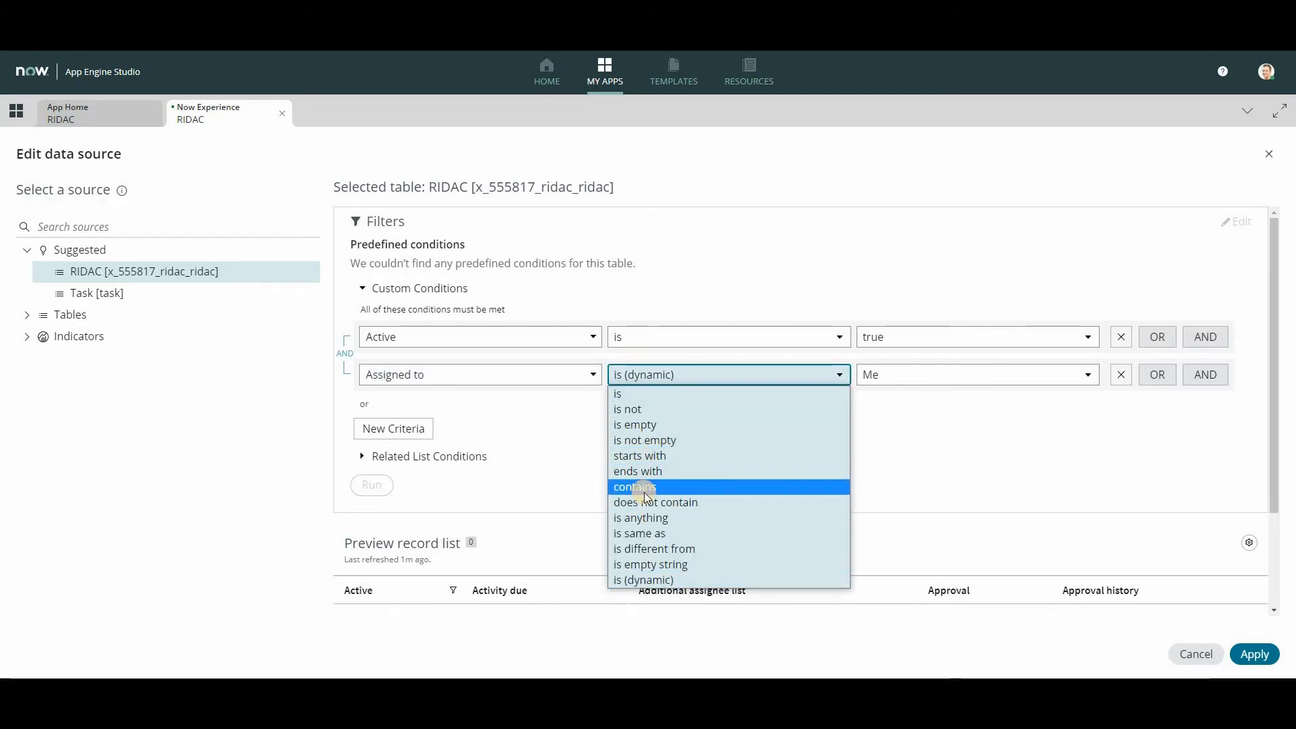
pyautogui.click(618, 394)
pyautogui.click(932, 378)
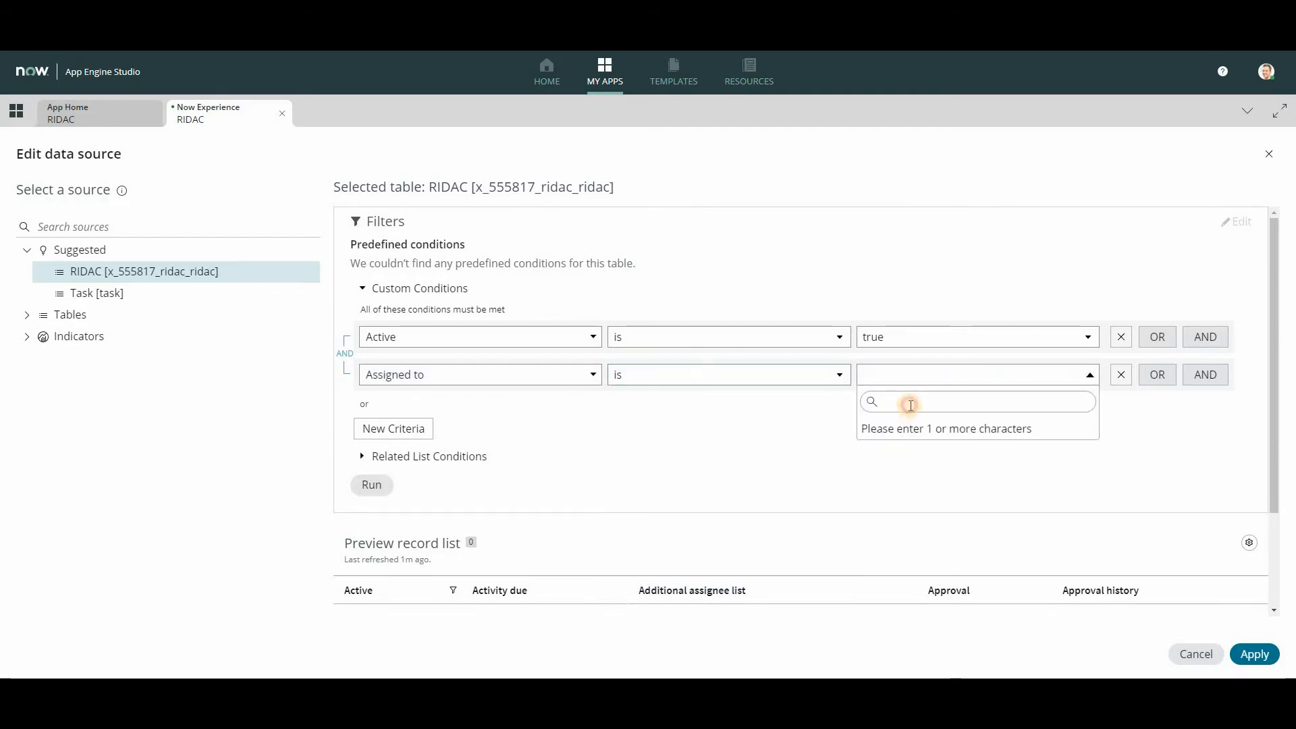
pyautogui.write('l')
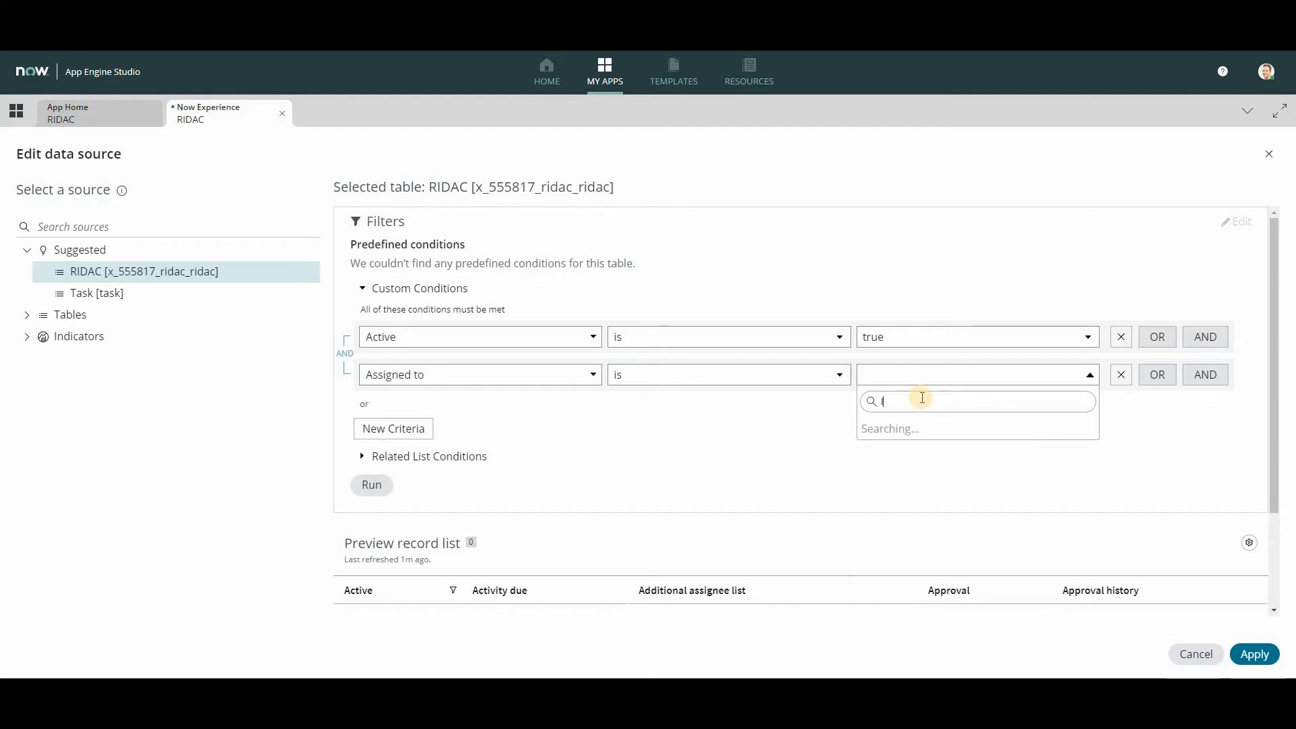
pyautogui.write('TIL')
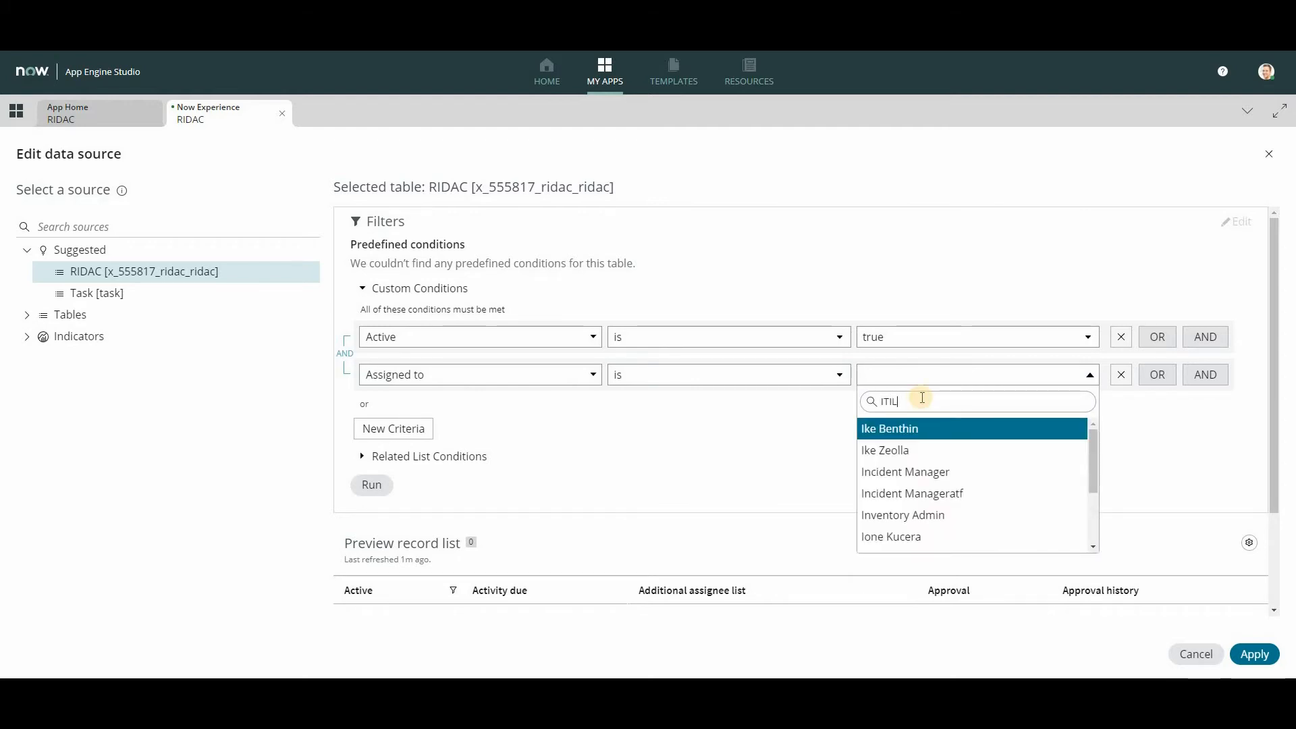
pyautogui.click(887, 429)
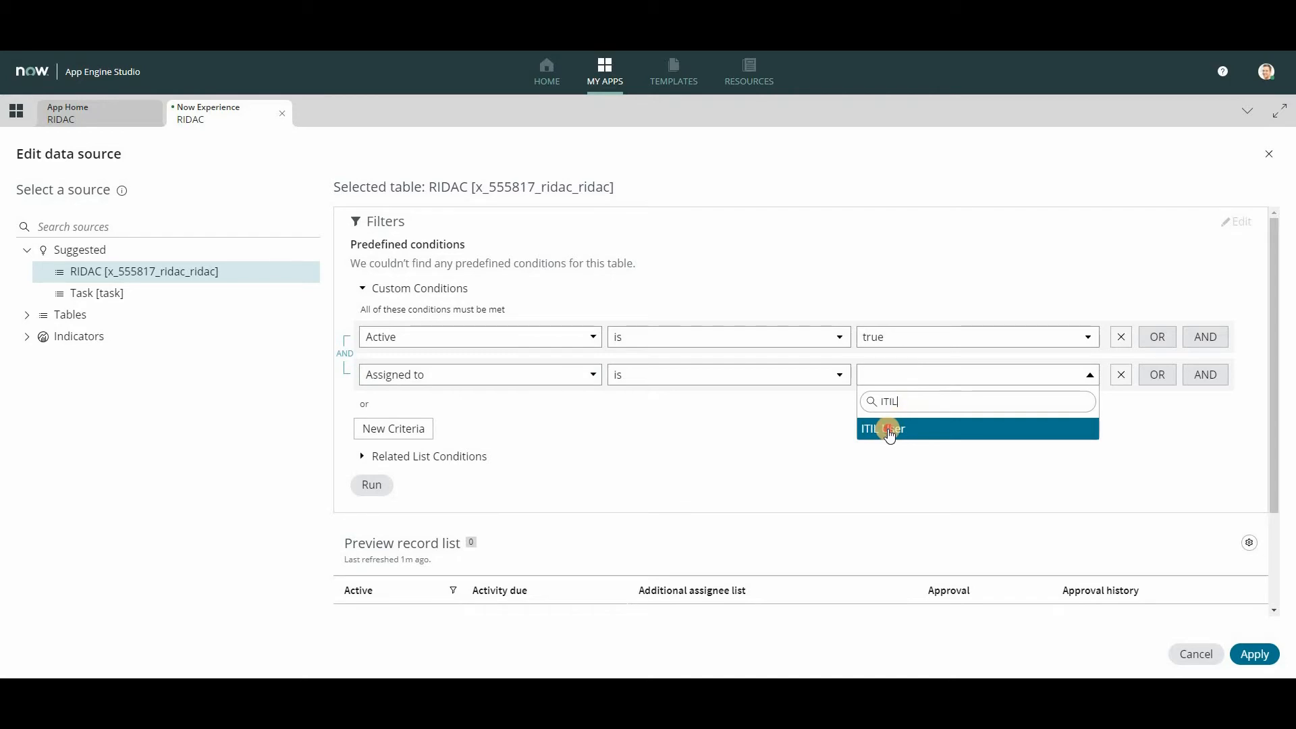
# - Add an OR condition Assigned to is Problem Manager to the filter and apply the data source changes
pyautogui.click(1157, 376)
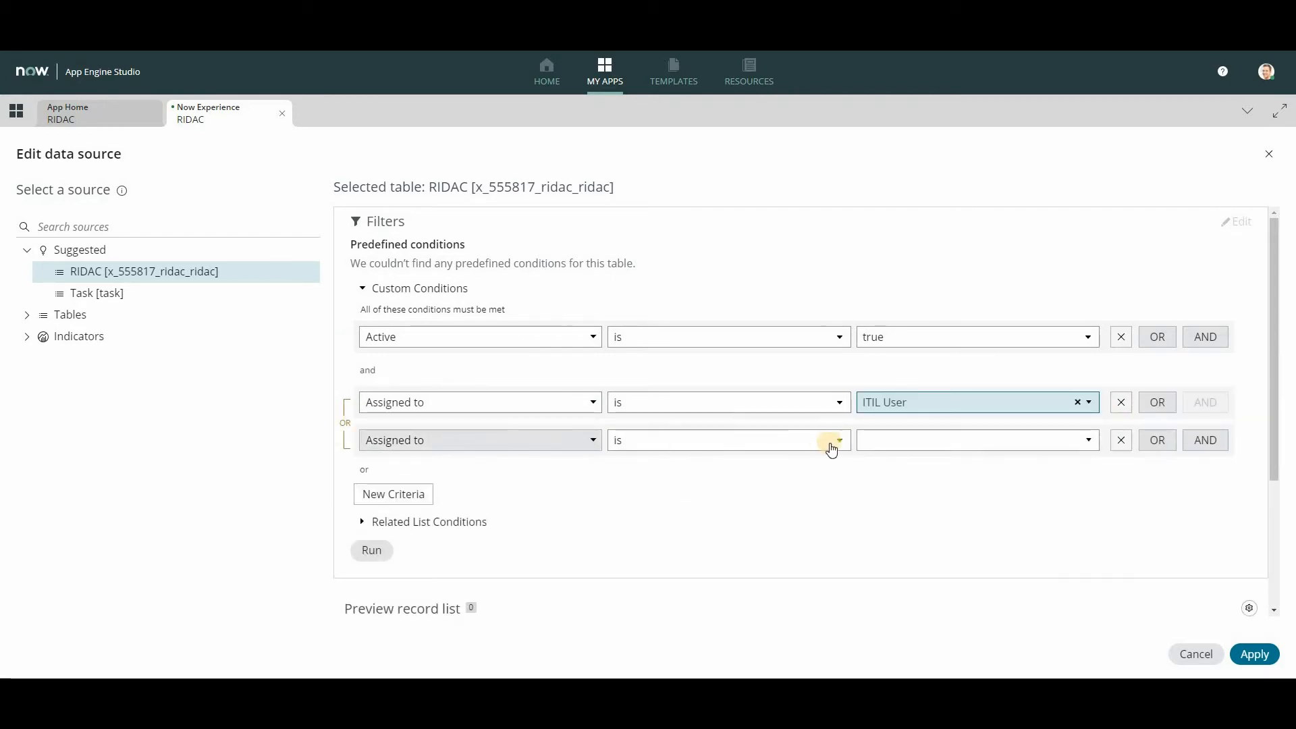
pyautogui.click(909, 450)
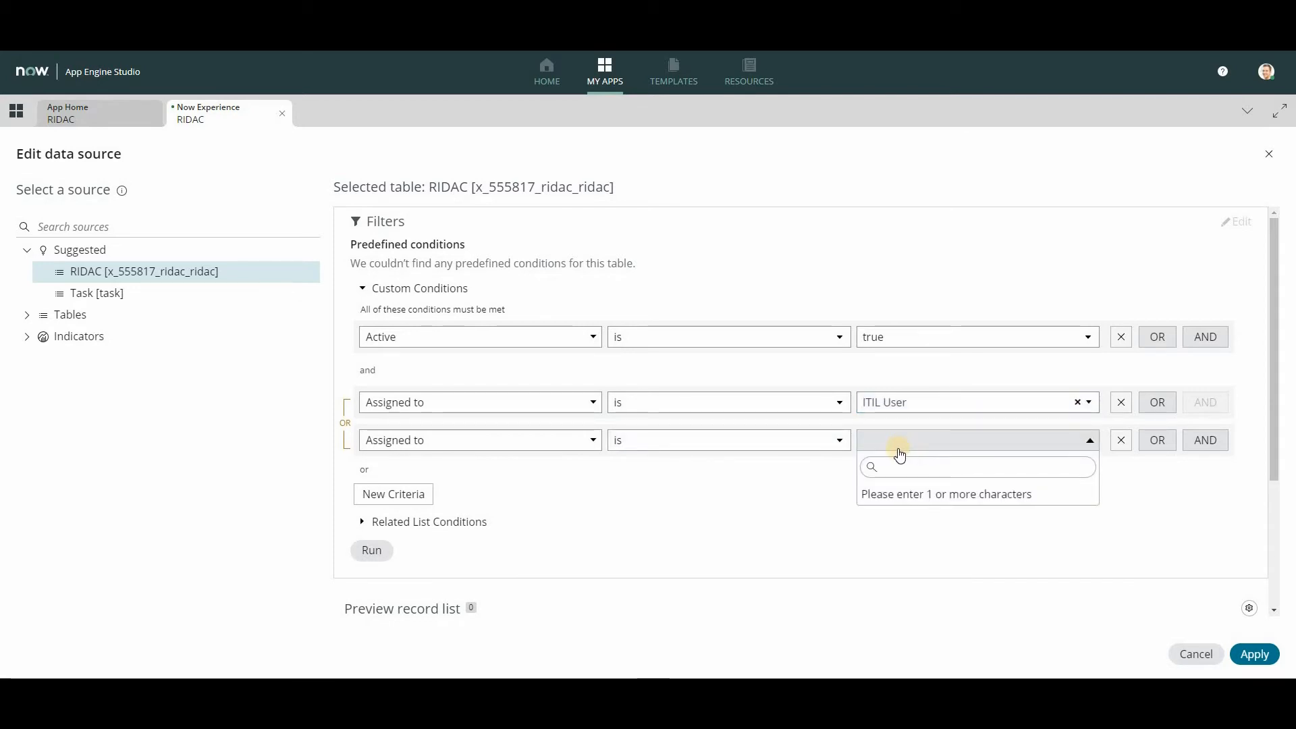
pyautogui.write('Prob')
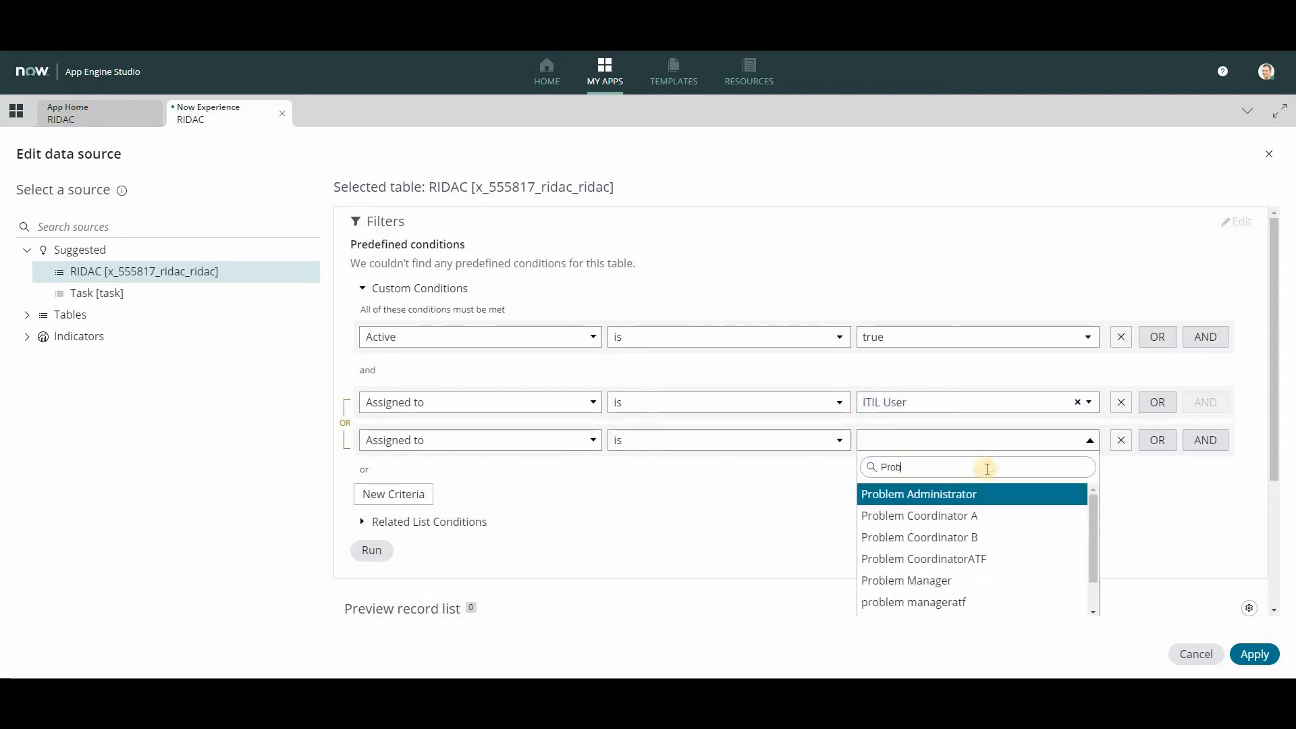
pyautogui.click(919, 580)
pyautogui.click(1276, 663)
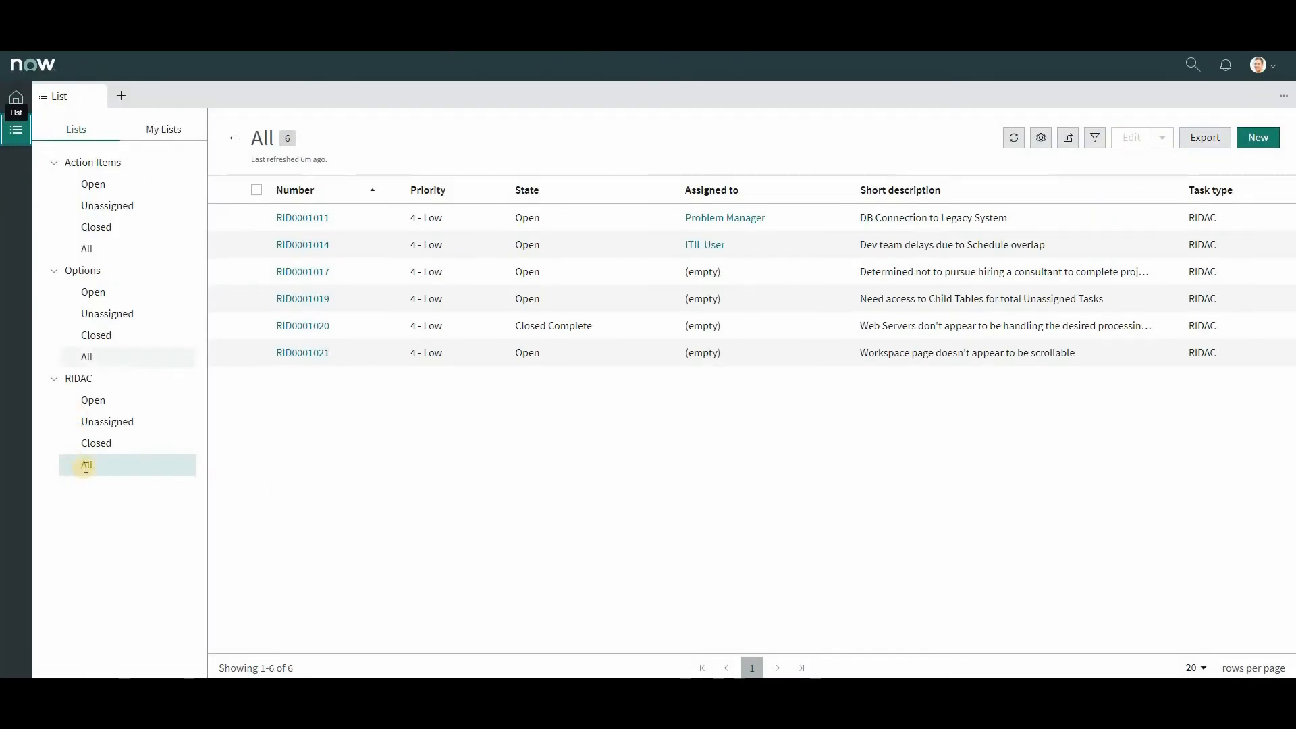
# - Save the page and check the My RIDs card's record list in the live workspace, returning to Home
pyautogui.click(95, 471)
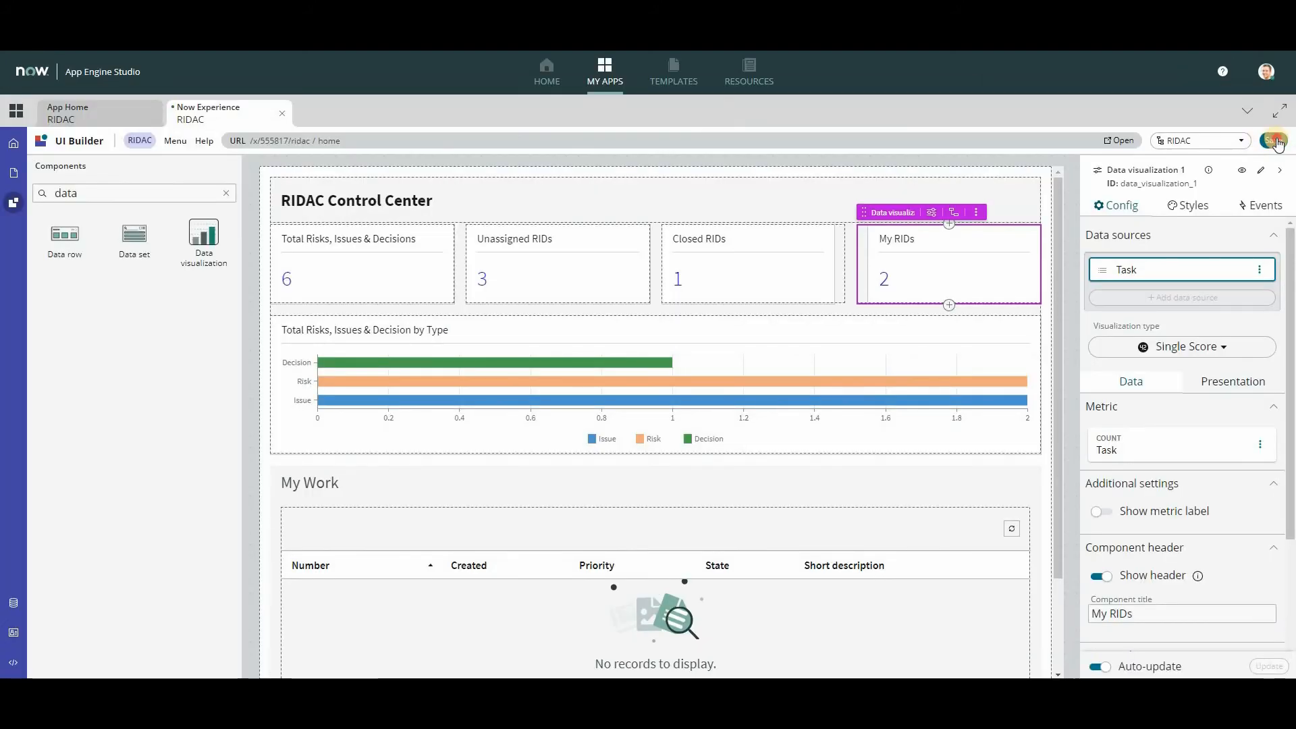
pyautogui.click(1275, 141)
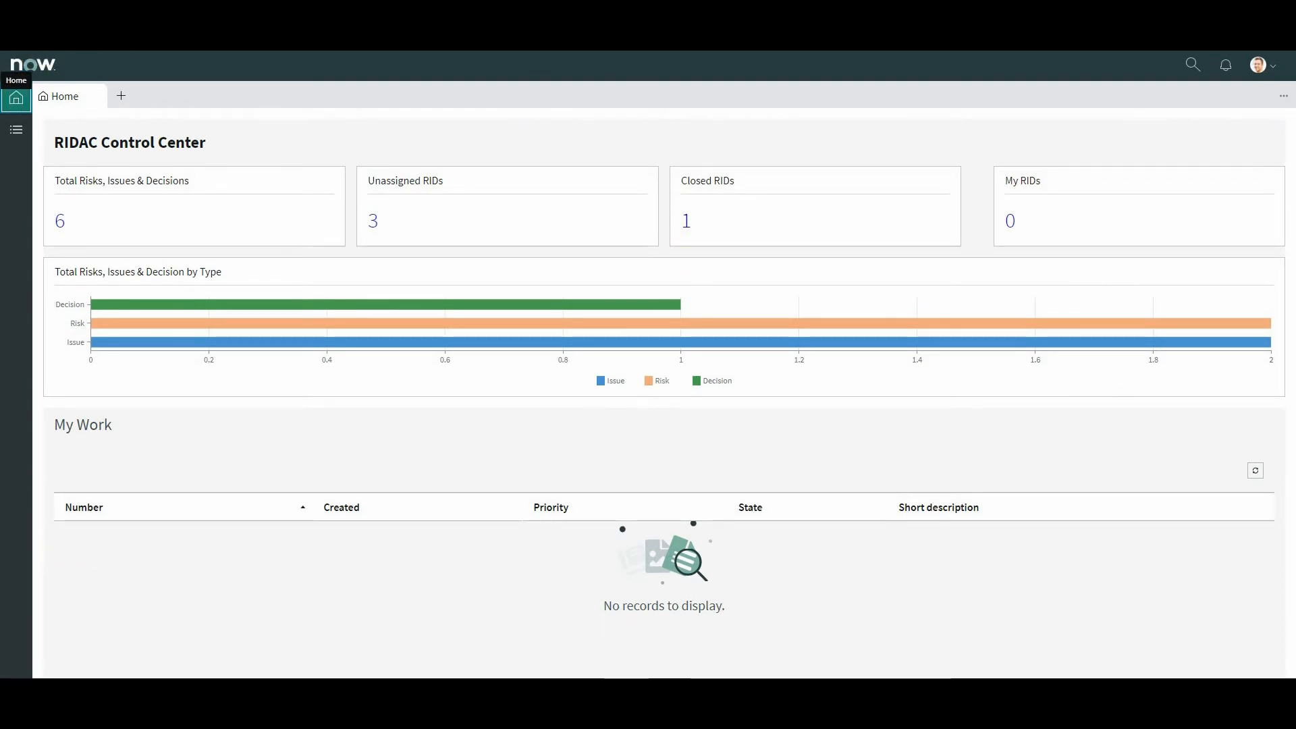
pyautogui.click(321, 223)
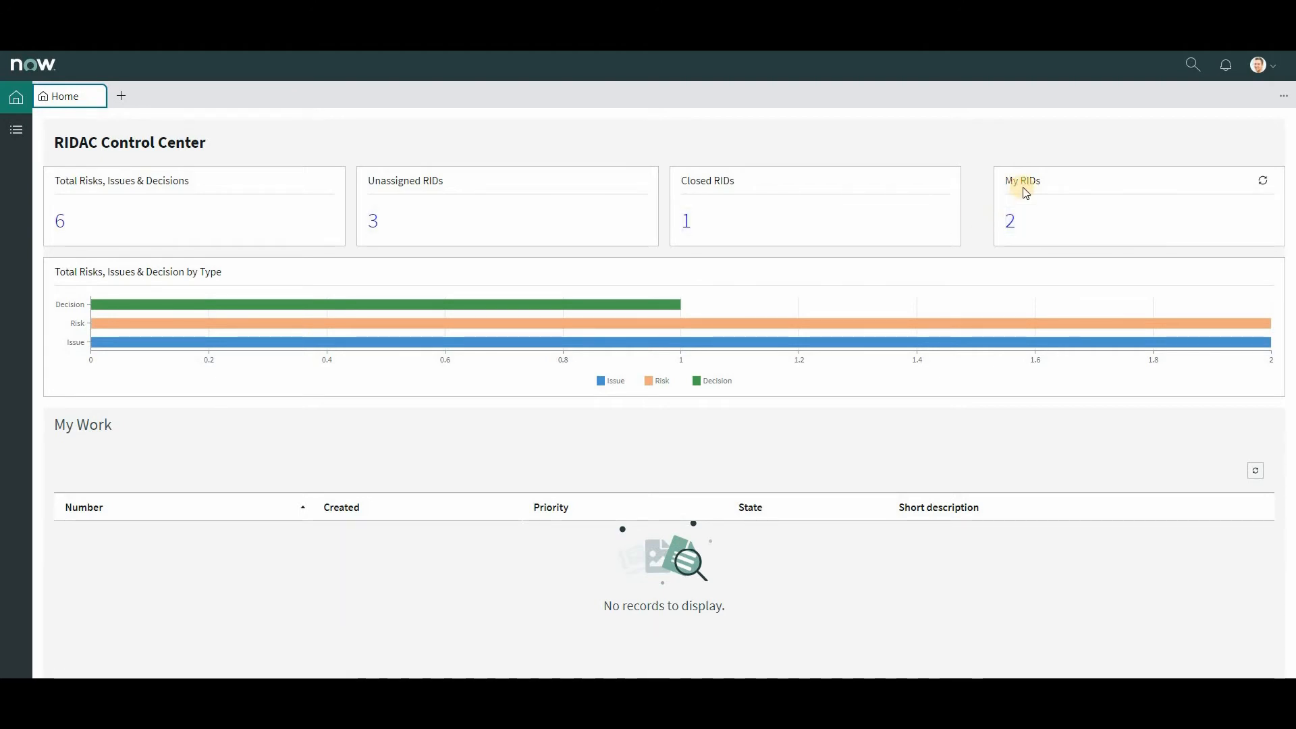
pyautogui.click(1011, 220)
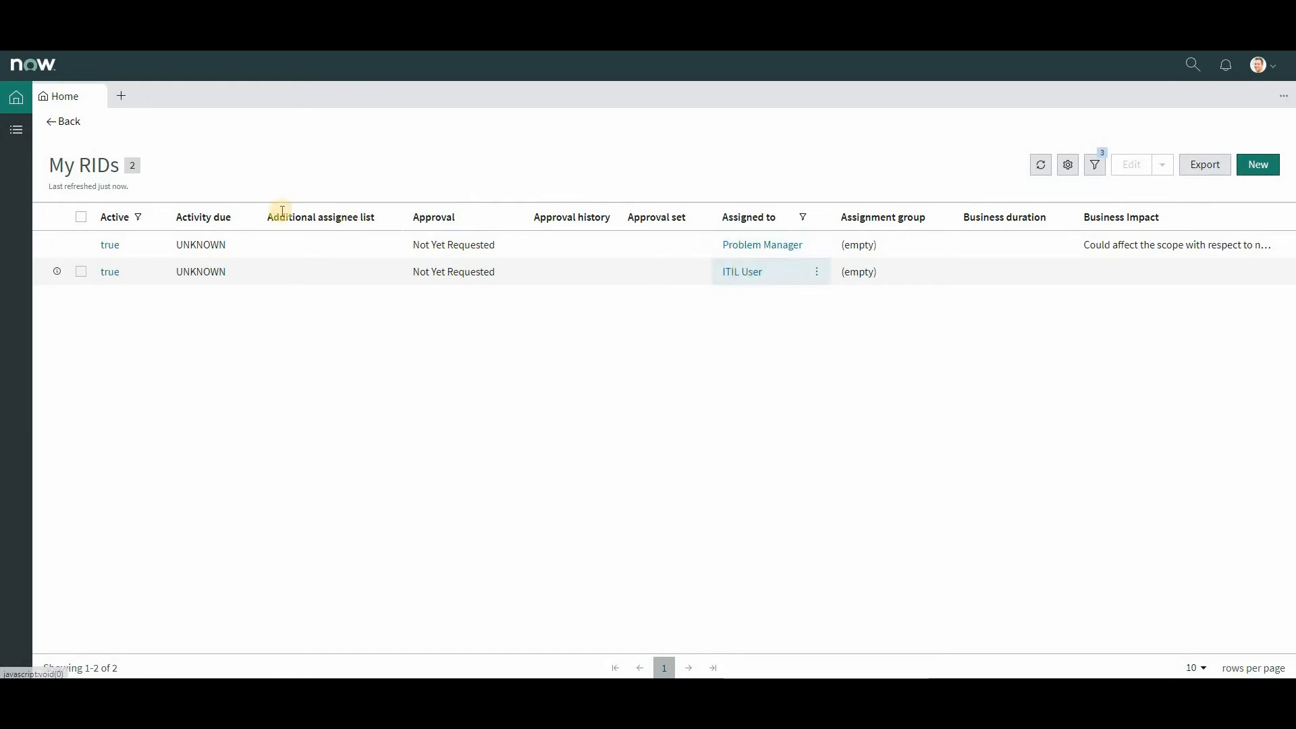
pyautogui.click(54, 124)
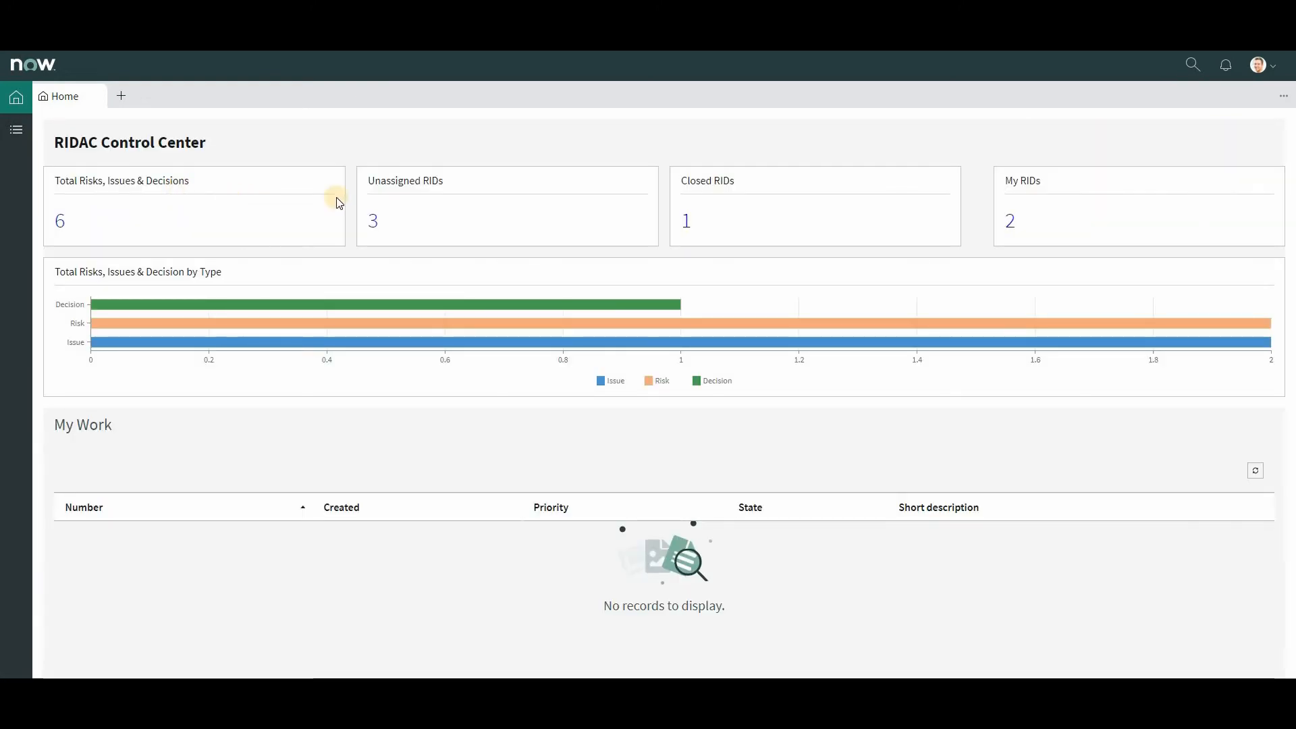
# - Assign the second unassigned RID to Problem Administrator, save the record and refresh the workspace Home page
pyautogui.click(386, 229)
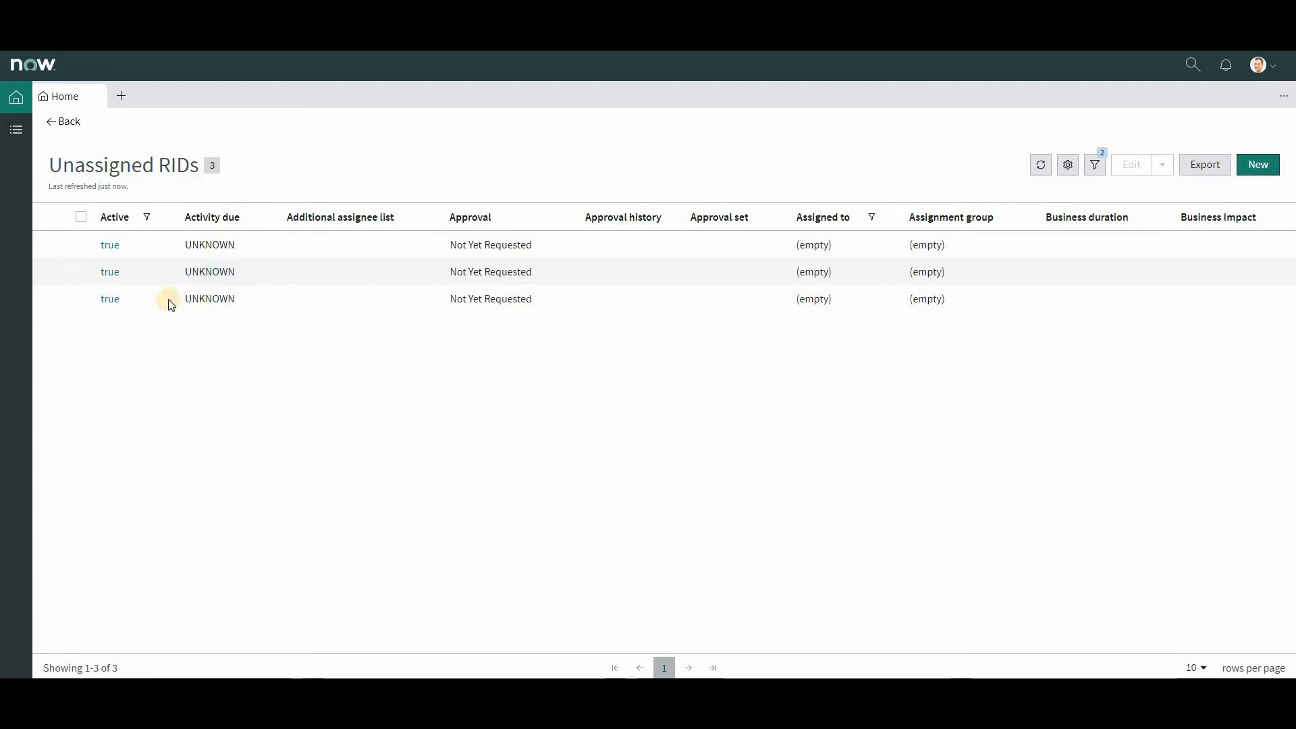
pyautogui.click(112, 272)
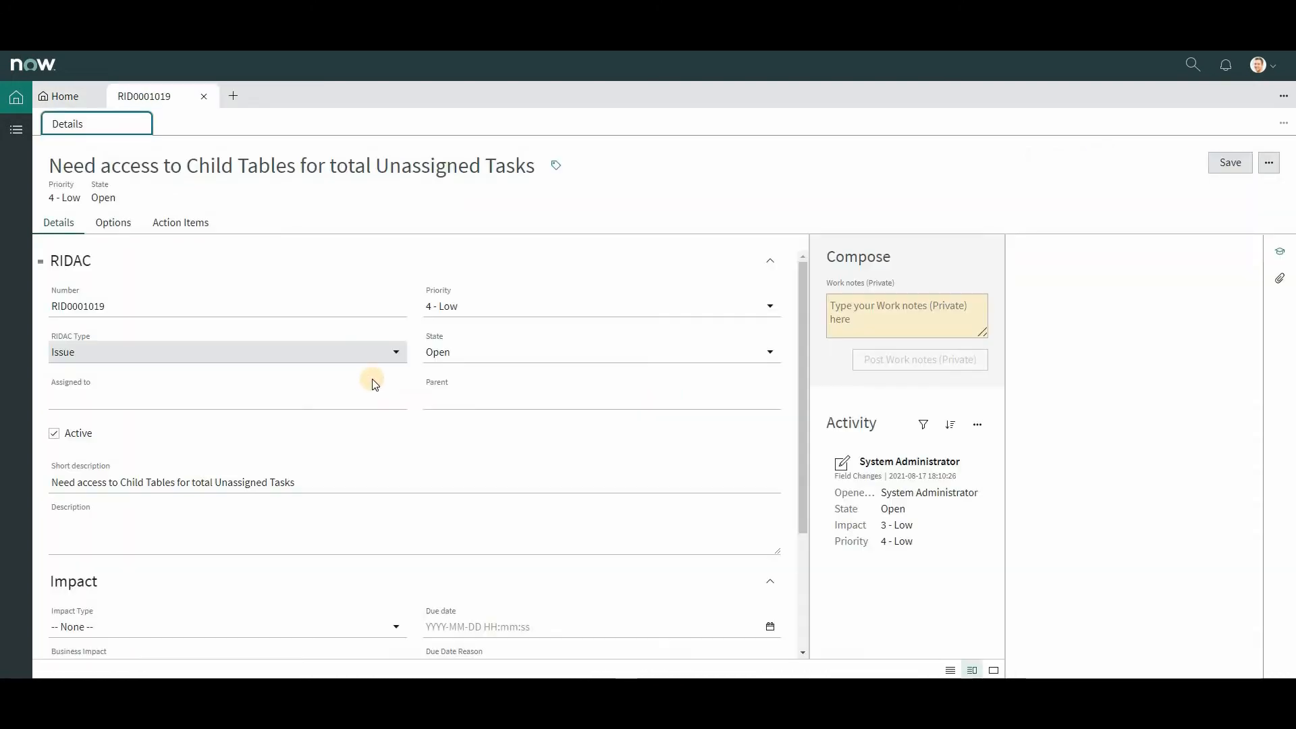
pyautogui.click(392, 398)
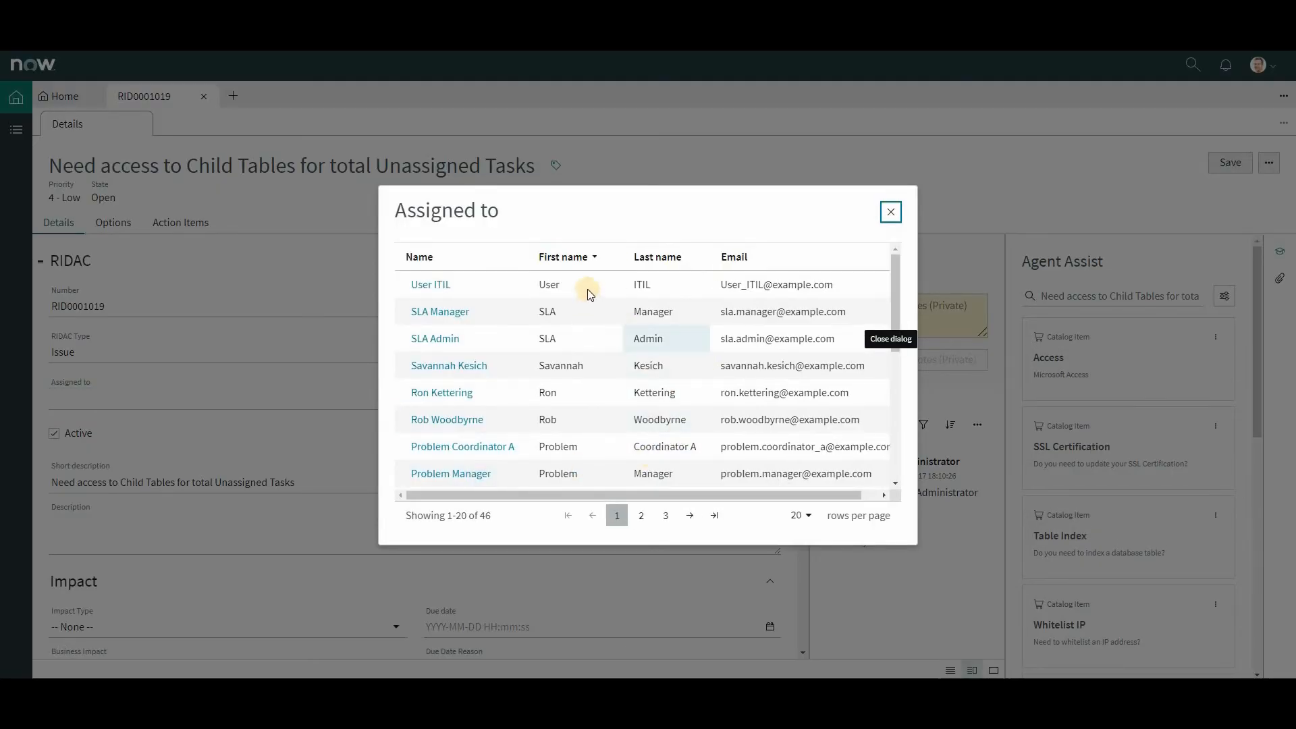
pyautogui.scroll(-1, 603, 407)
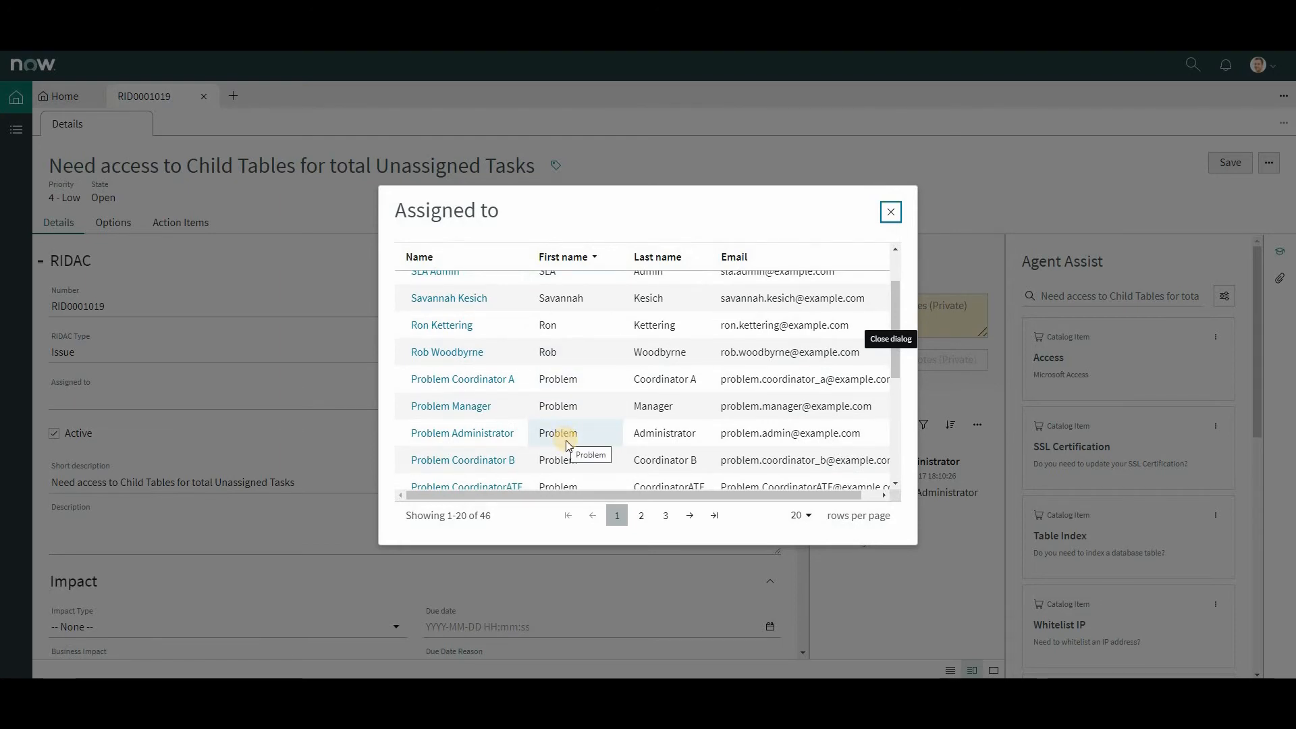
pyautogui.click(498, 440)
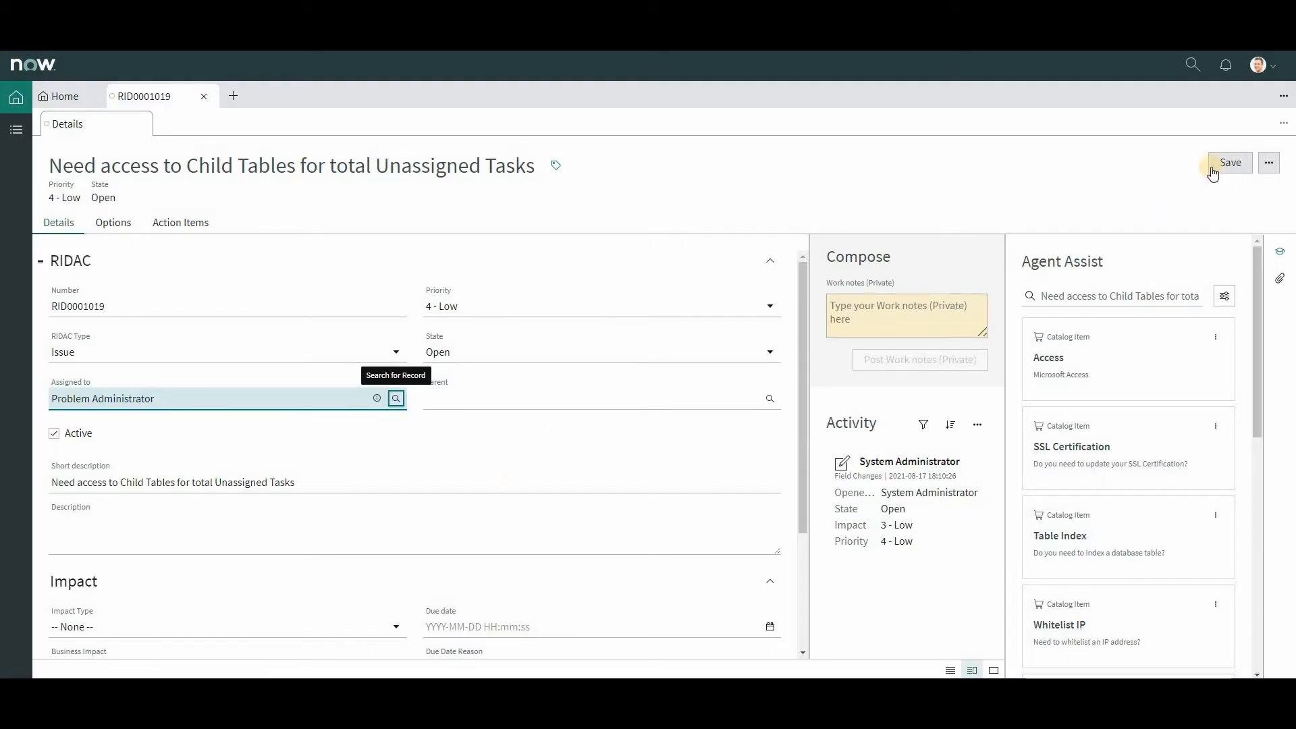
pyautogui.click(1215, 168)
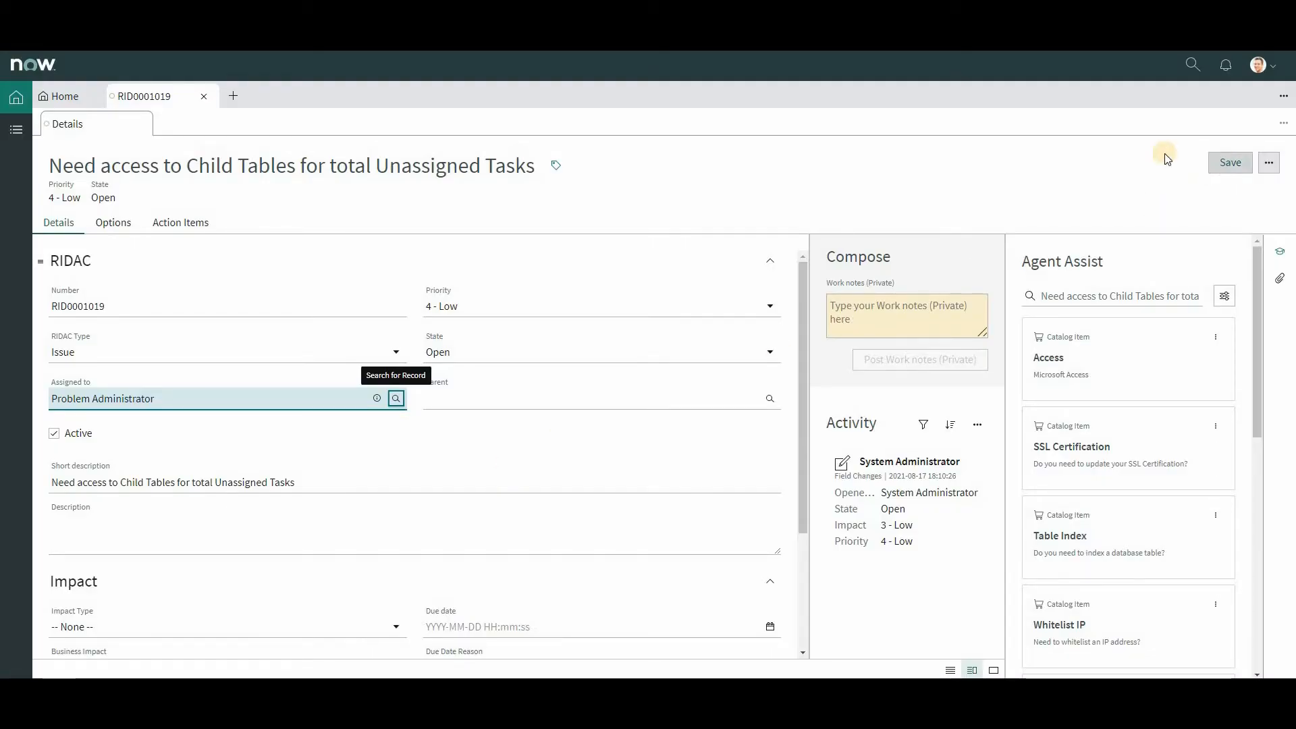
pyautogui.click(30, 100)
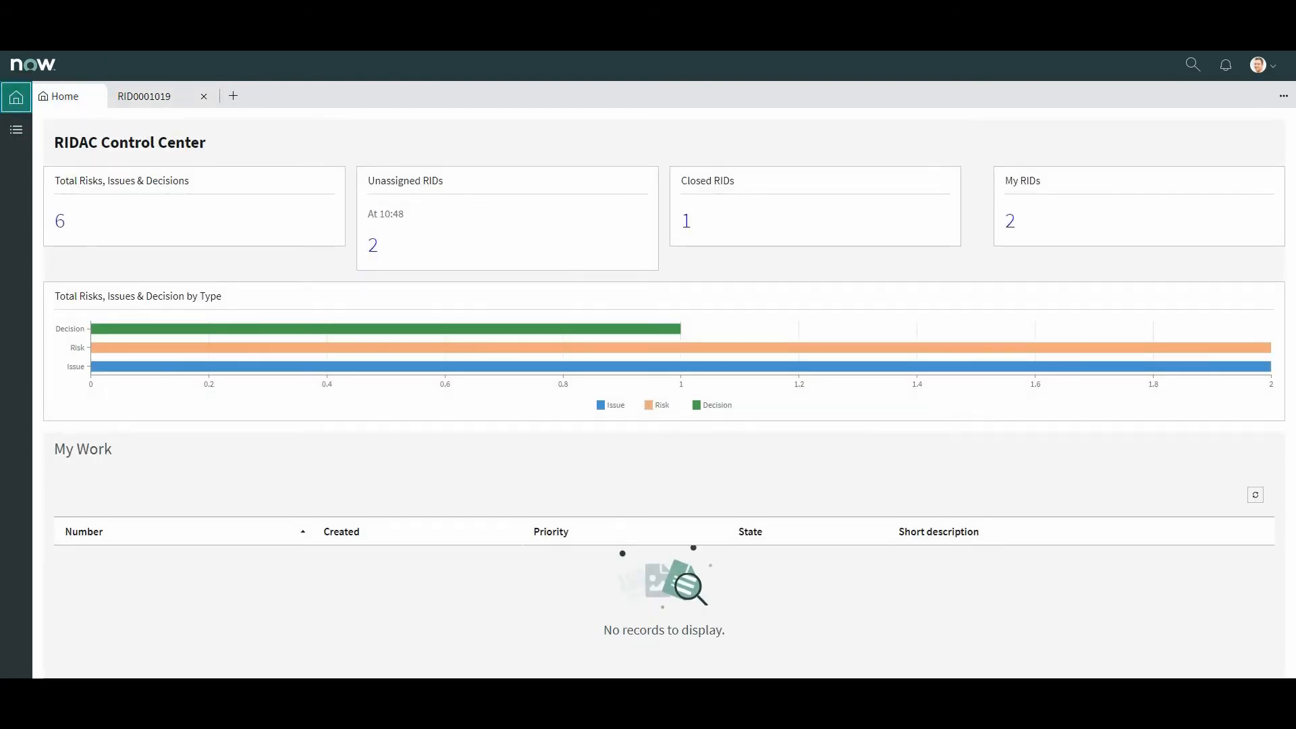
pyautogui.press('F5')
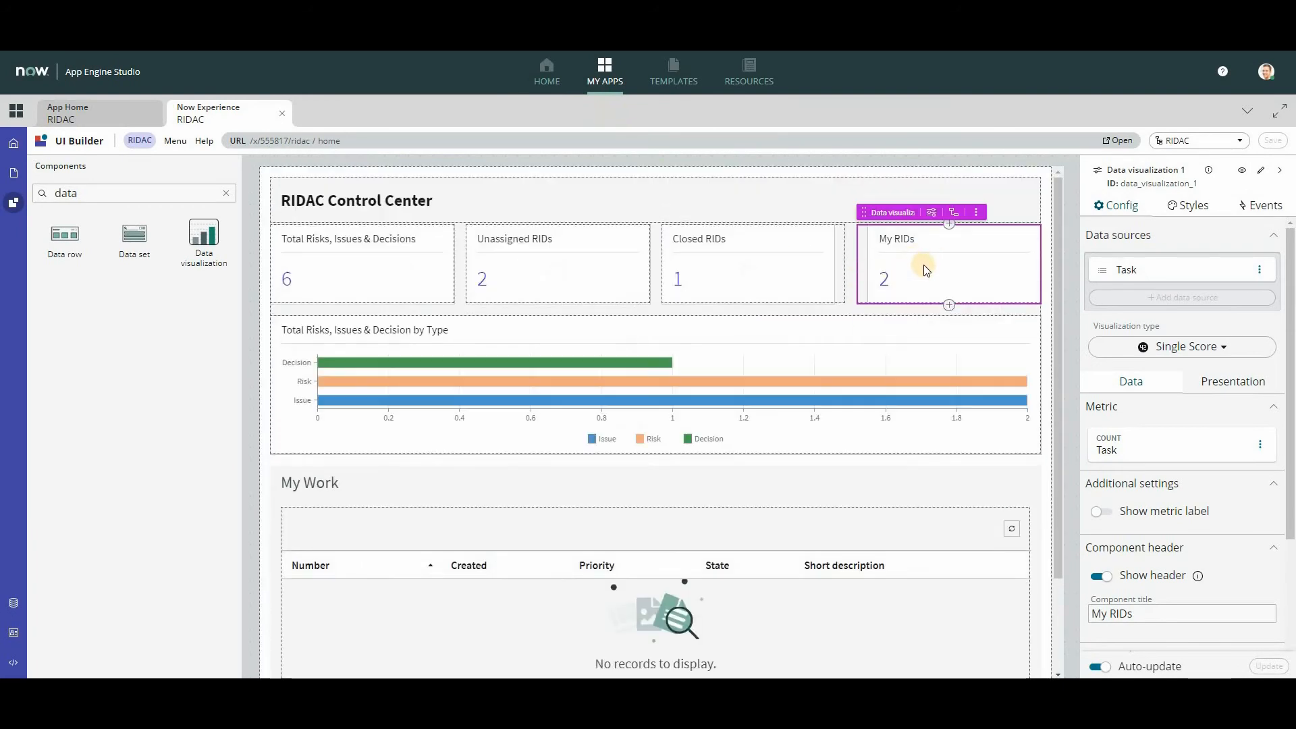
# - Change the second Assigned to condition of the My RIDs card's data source to contains Problem and apply it
pyautogui.click(1169, 272)
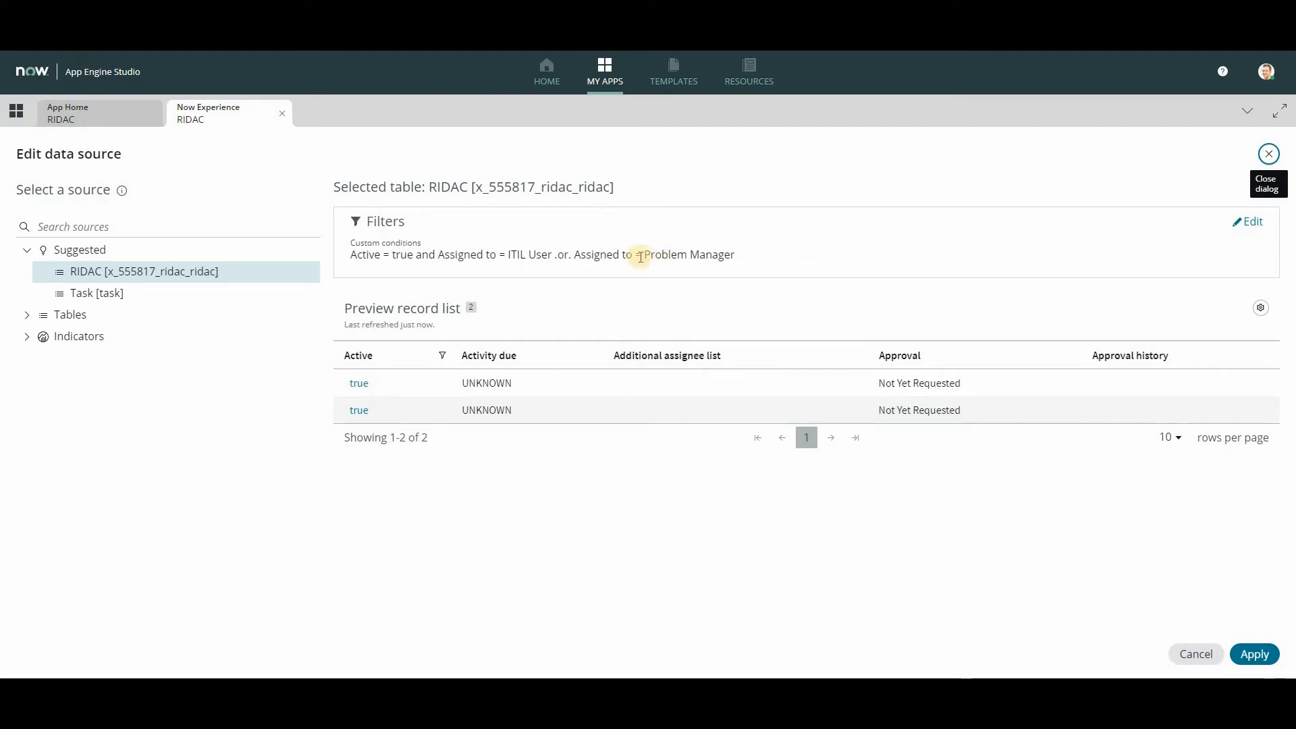
pyautogui.click(1253, 222)
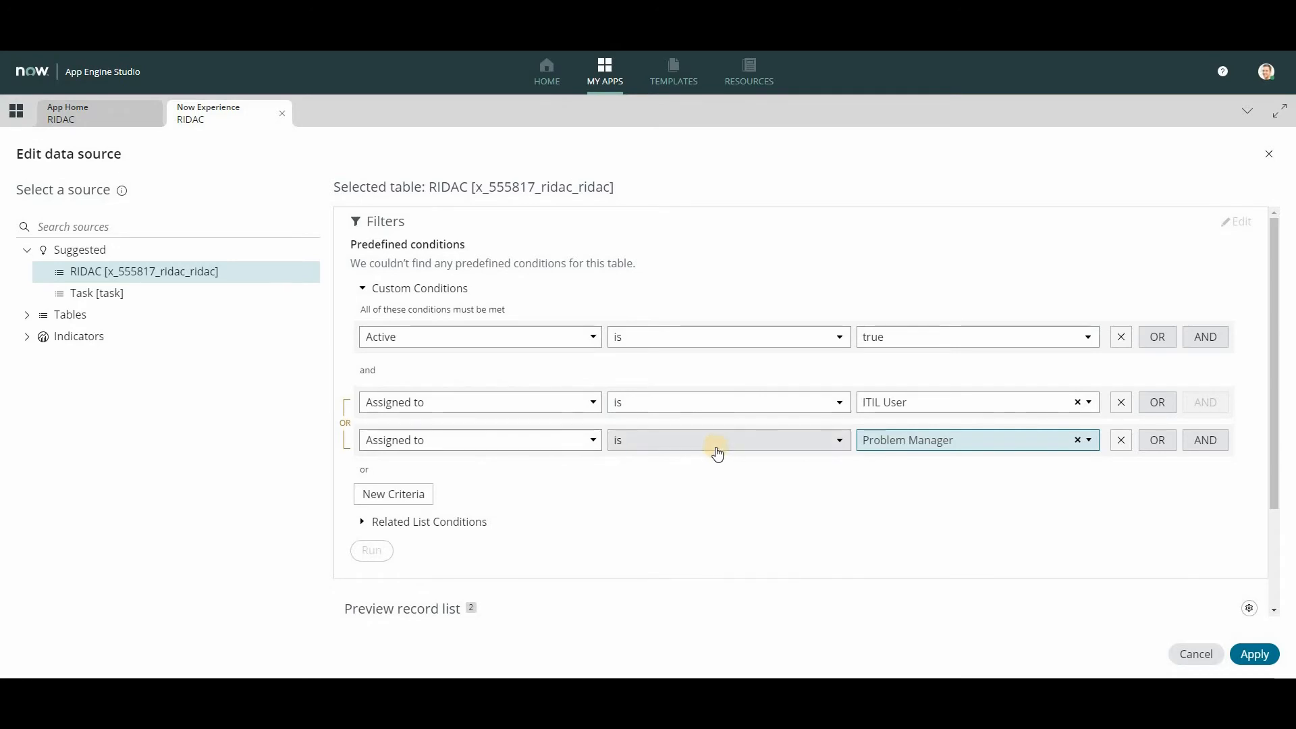
pyautogui.click(705, 448)
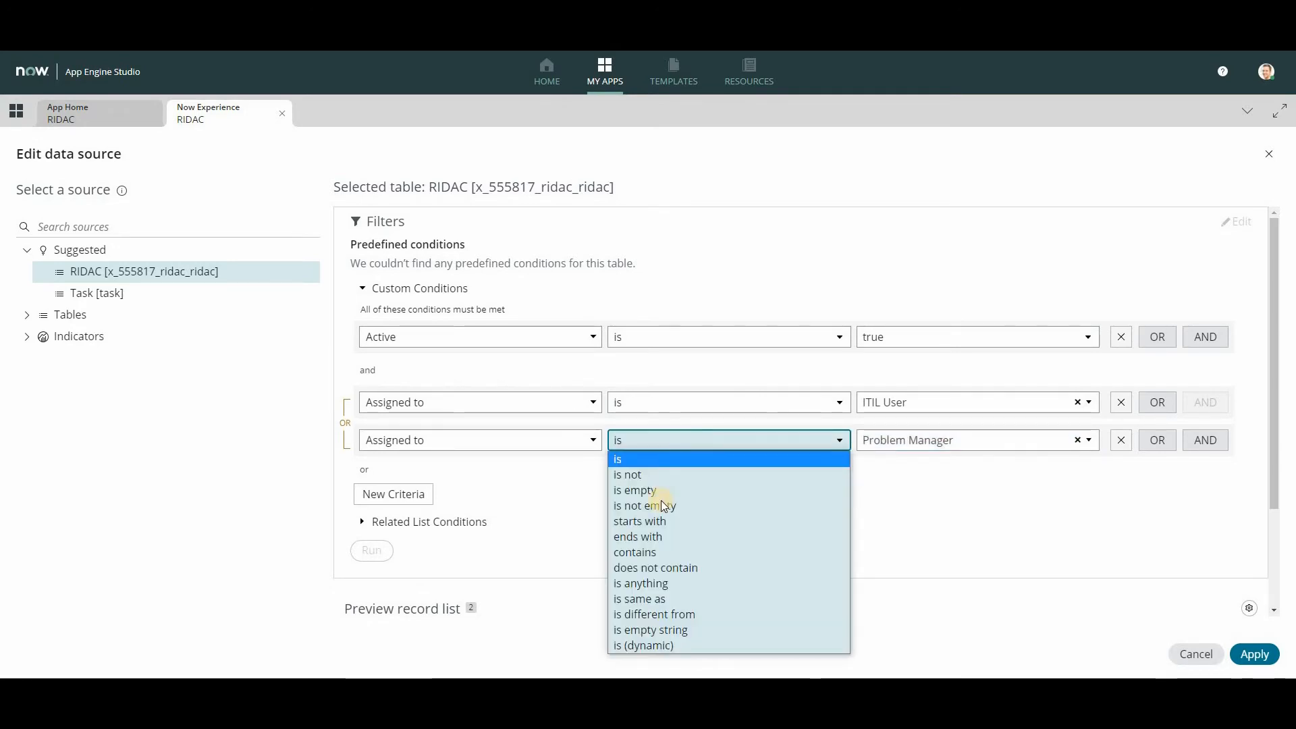
pyautogui.click(648, 553)
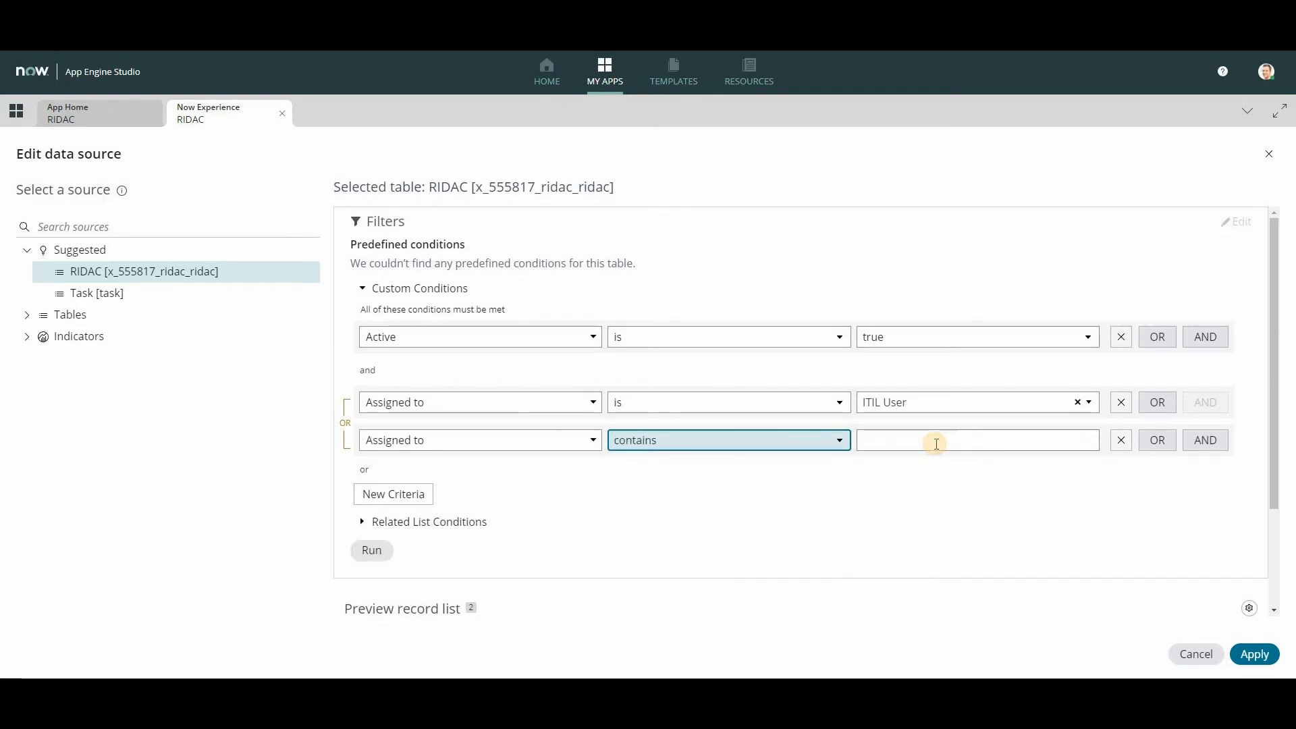
pyautogui.click(936, 443)
pyautogui.write('Pro')
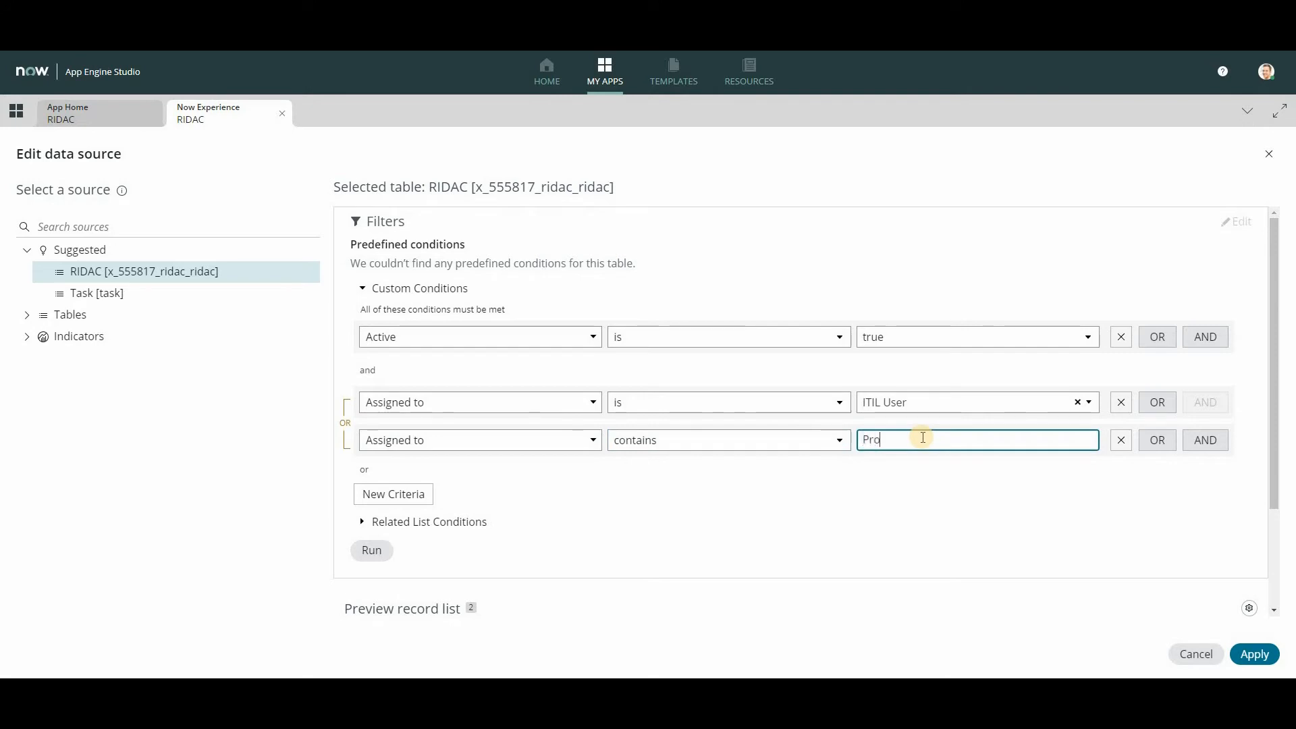
pyautogui.write('blem')
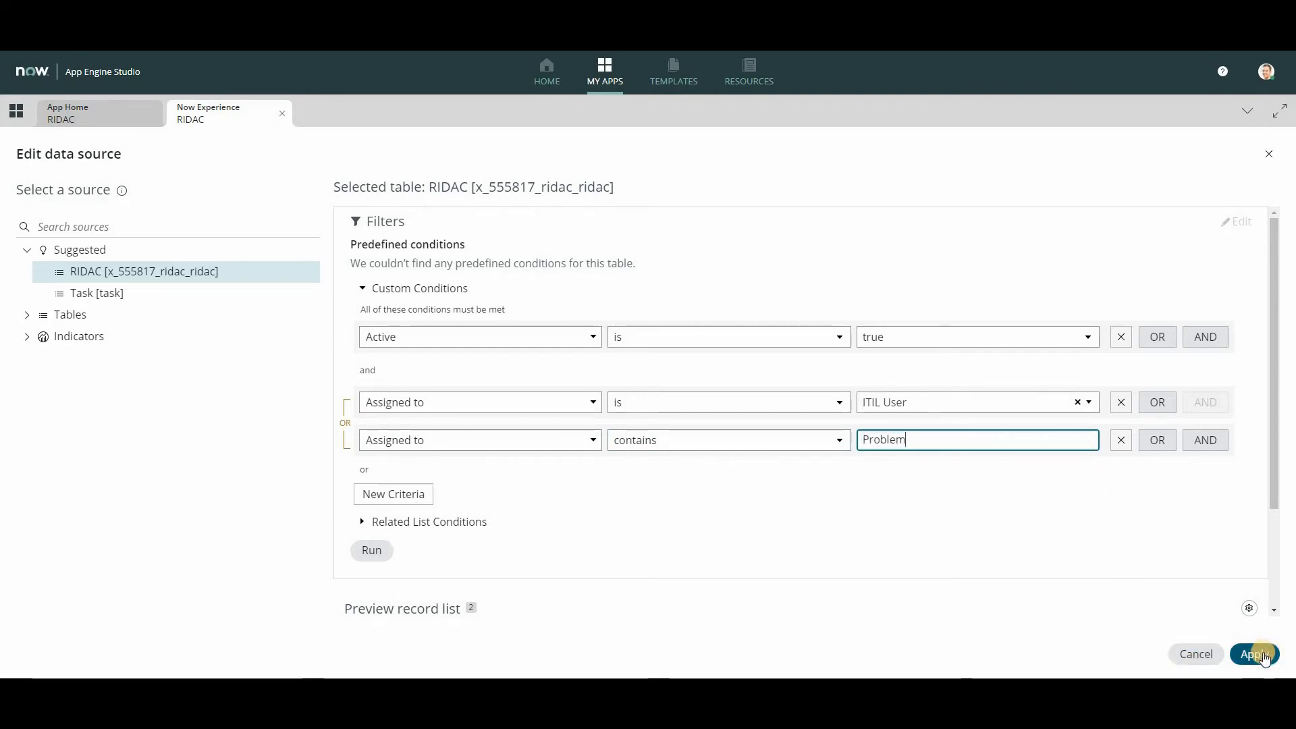
pyautogui.click(1266, 655)
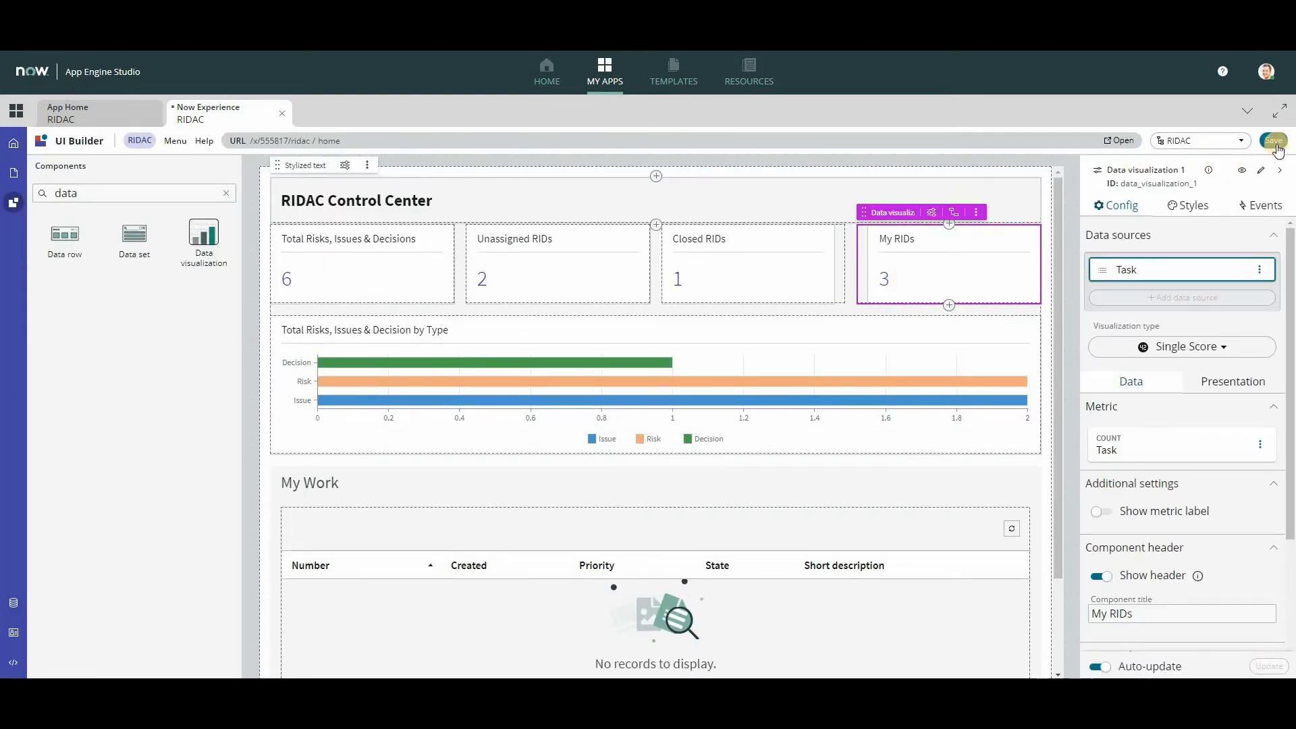
# - Save the page and review the assignees in the live My RIDs list before going back to Home
pyautogui.click(1273, 141)
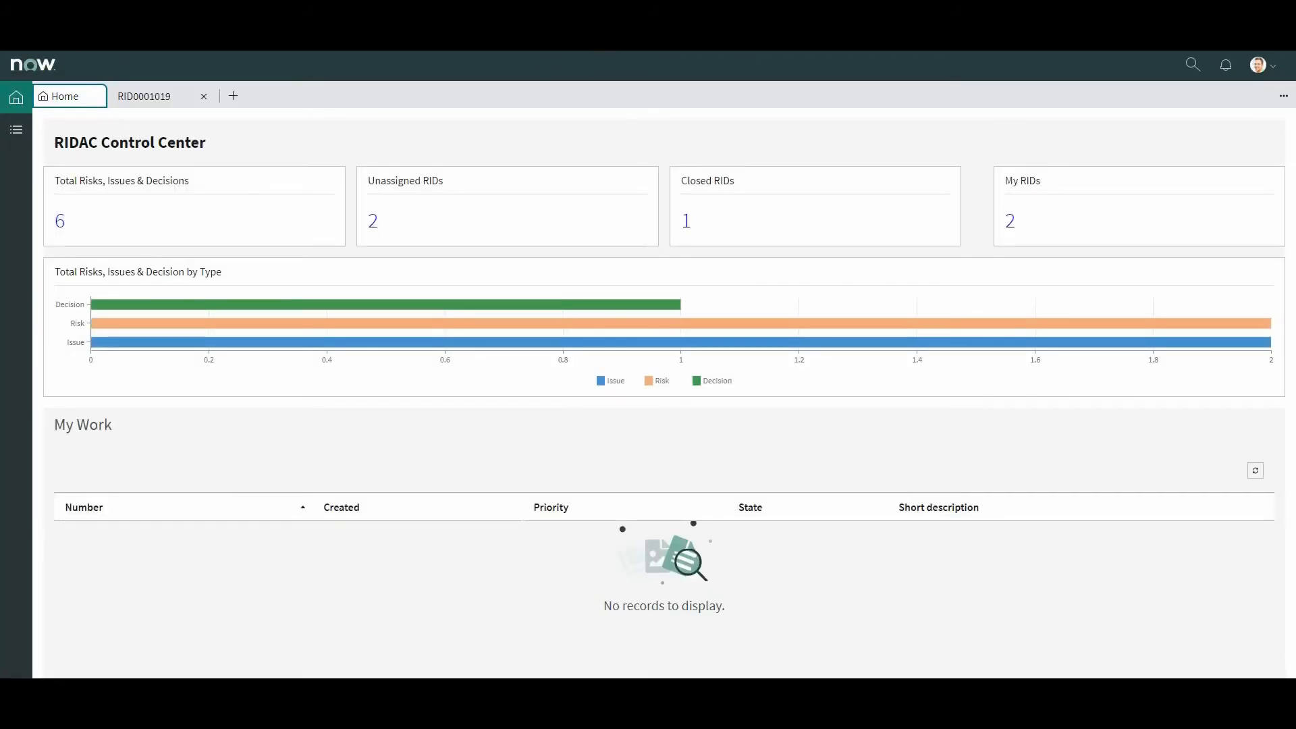
pyautogui.click(1012, 223)
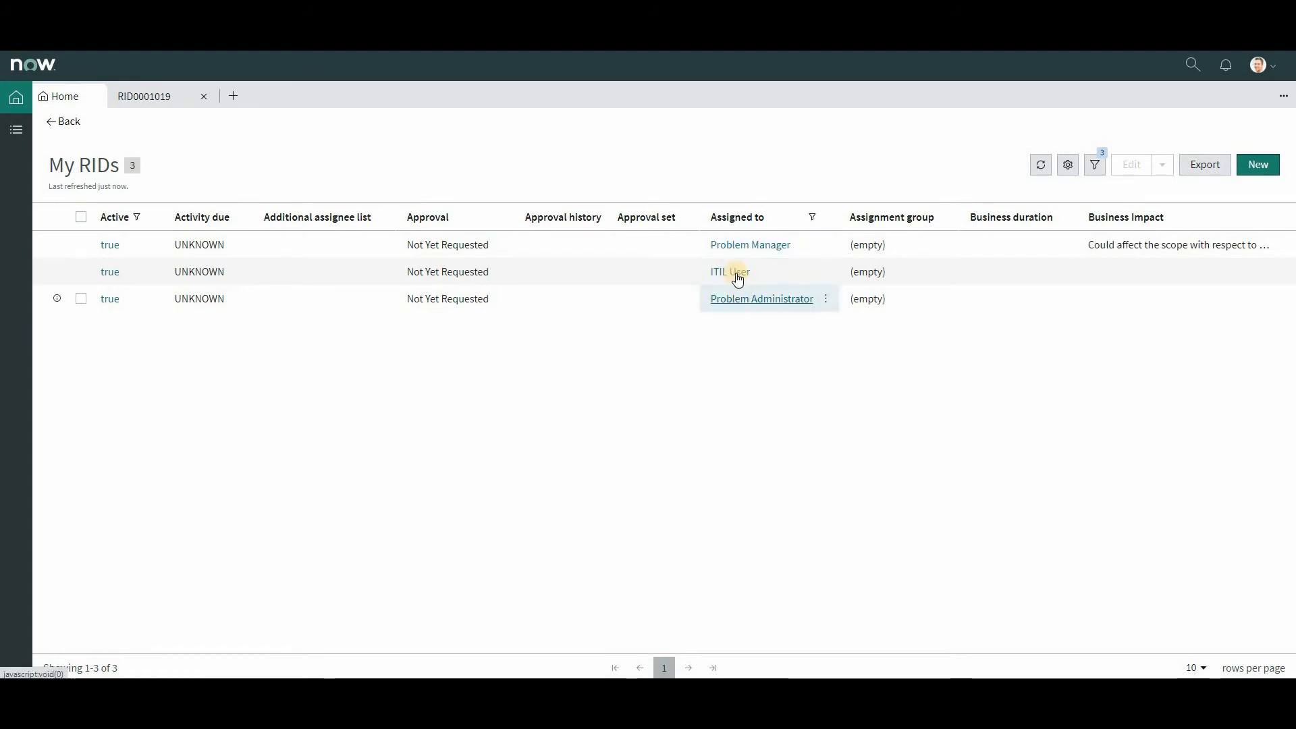
pyautogui.click(62, 121)
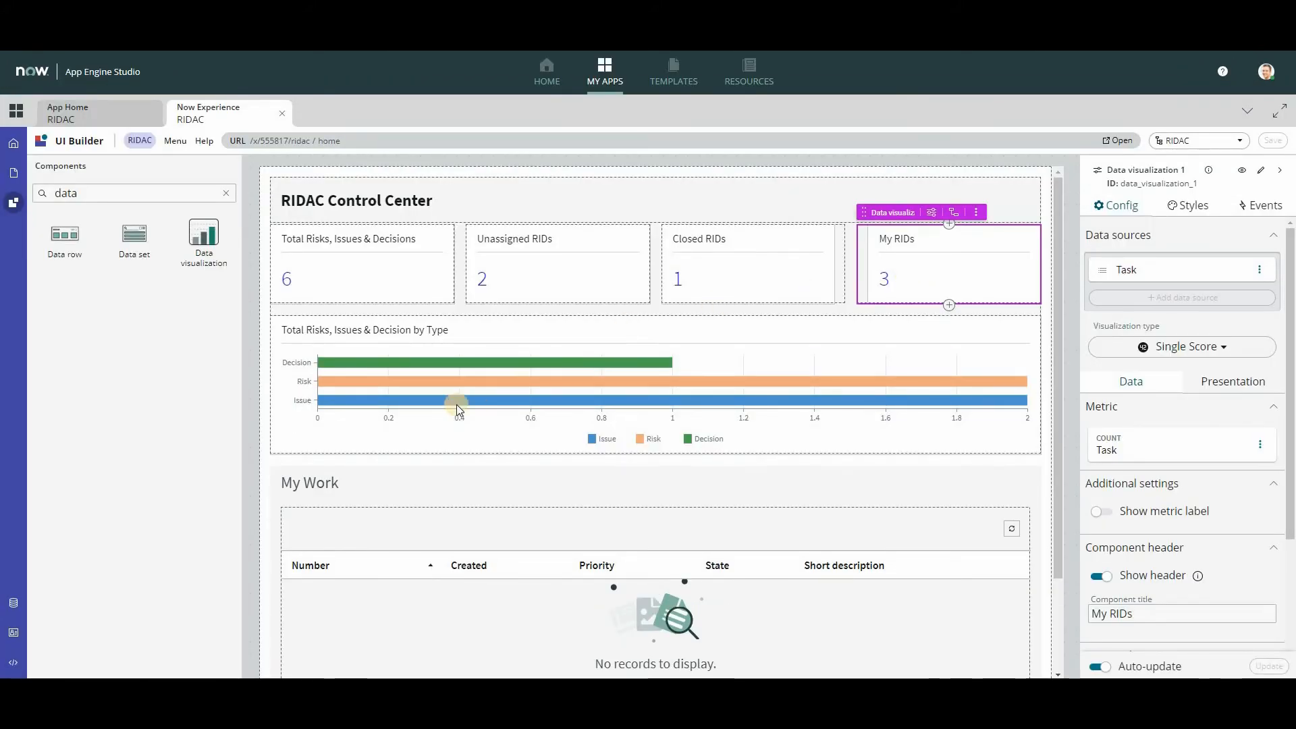
# - Change the label of the My Work container to ITIL User & Problem Manager RIDs
pyautogui.click(376, 488)
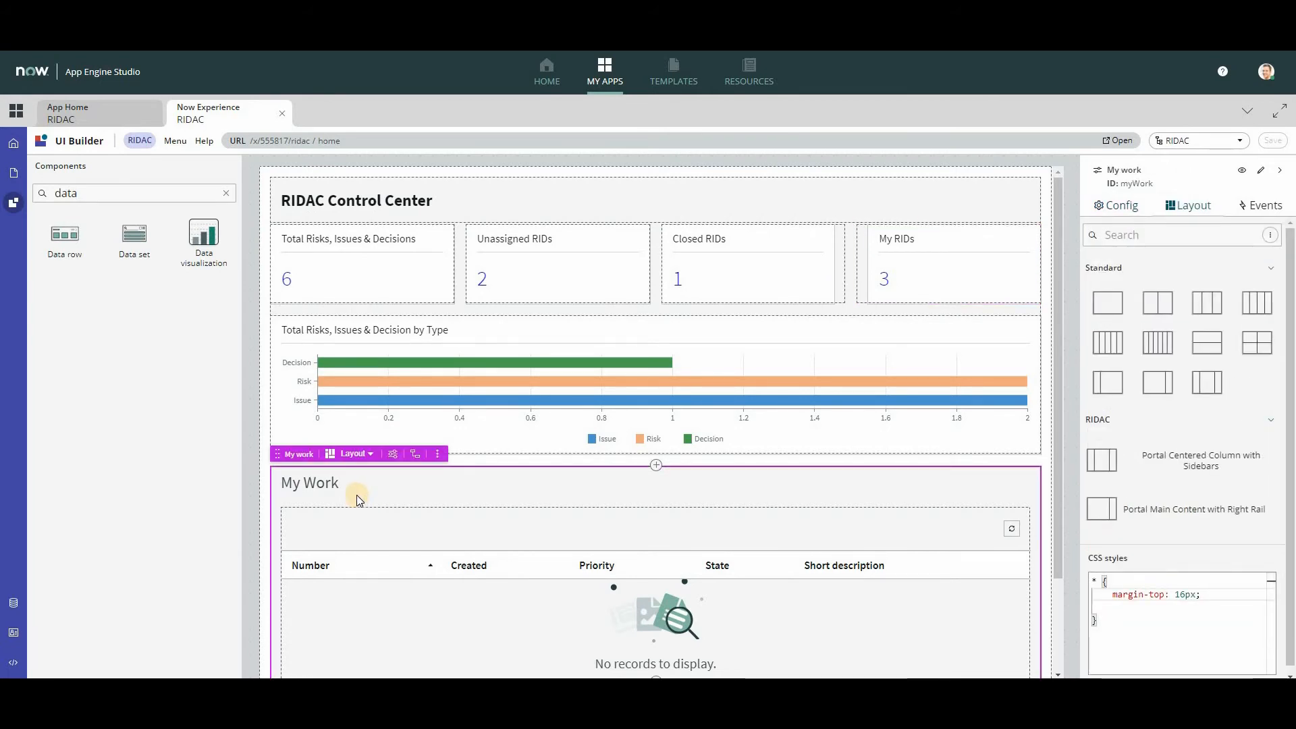
pyautogui.click(1117, 205)
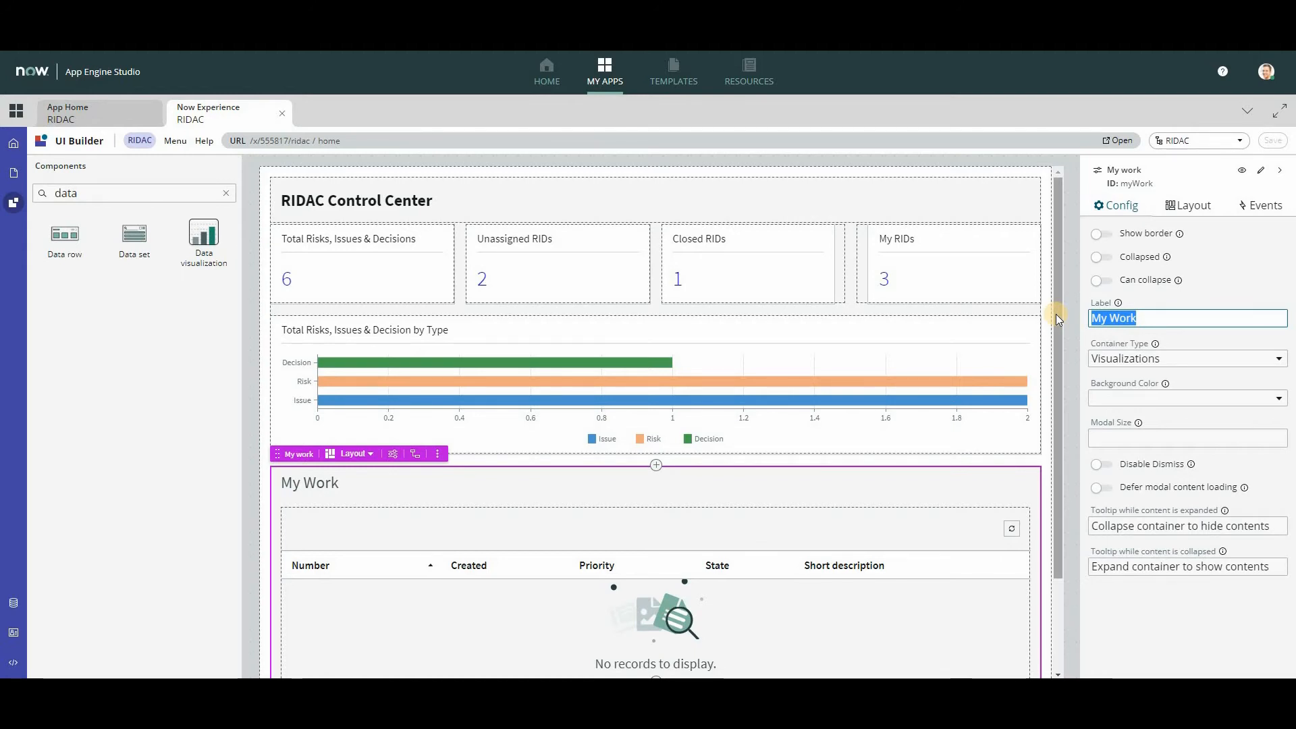
pyautogui.write('ITIL User & Problem Manager RIDs')
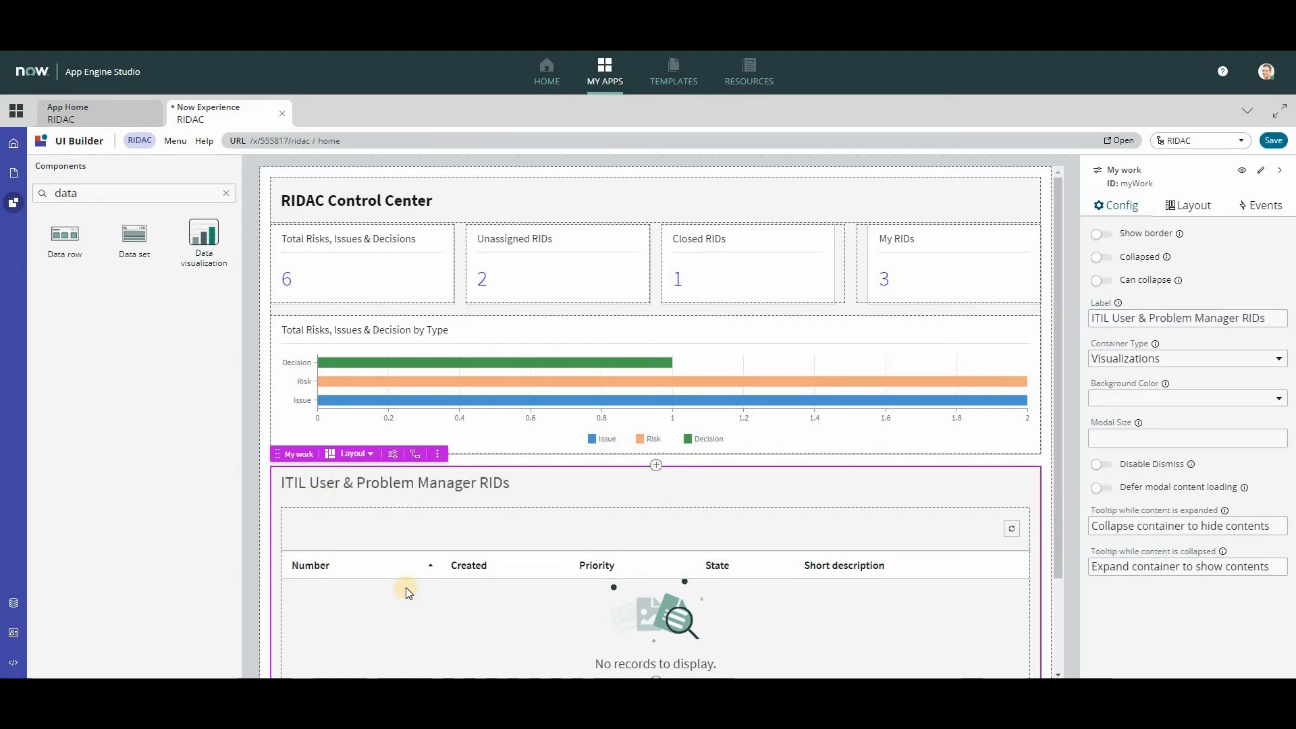
# - In the filter of the simple list, set the Assigned to condition to is ITIL User and add an OR condition
pyautogui.click(608, 575)
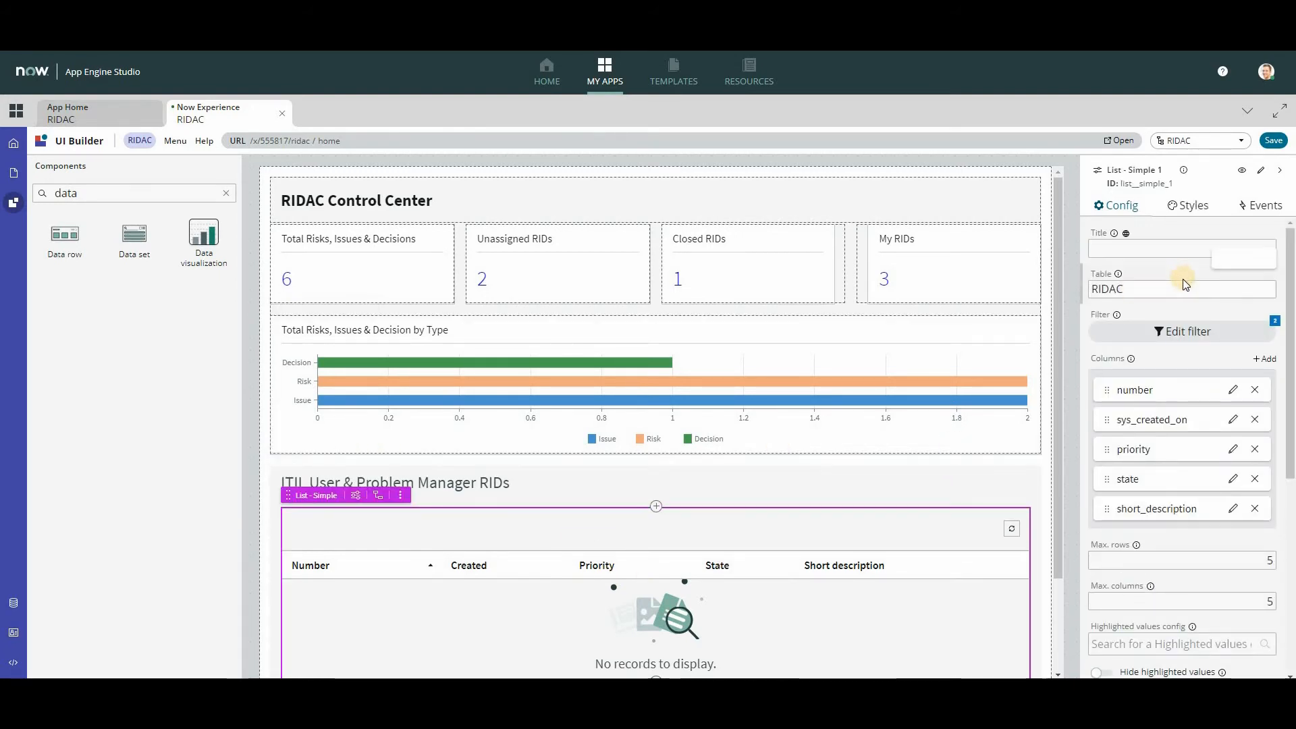
pyautogui.click(1176, 332)
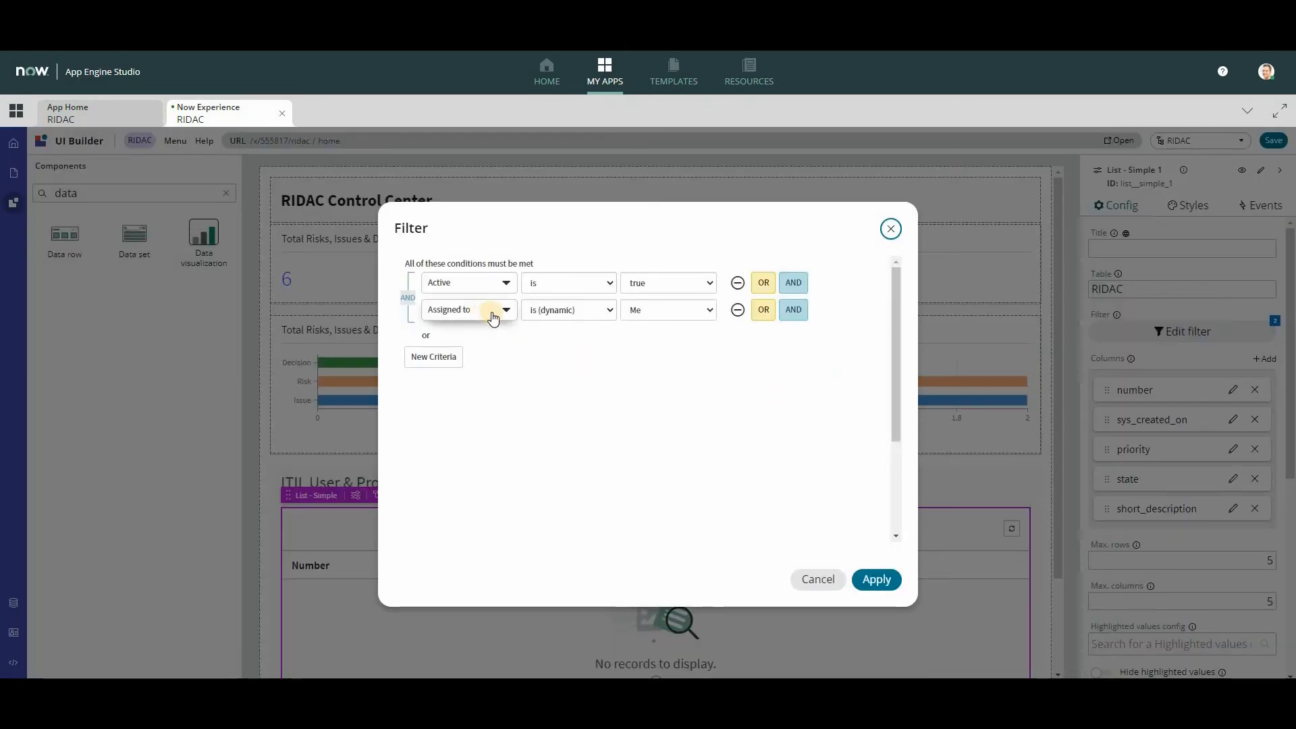
pyautogui.click(580, 322)
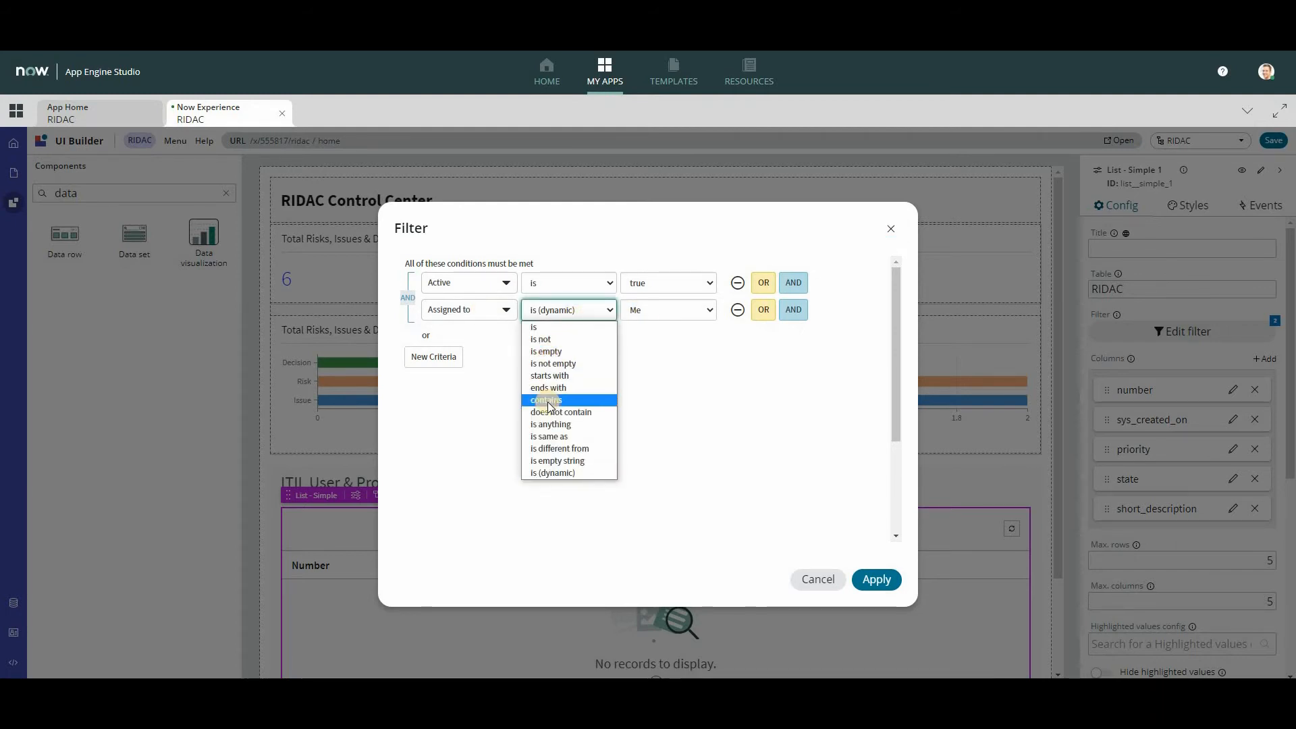
pyautogui.click(611, 327)
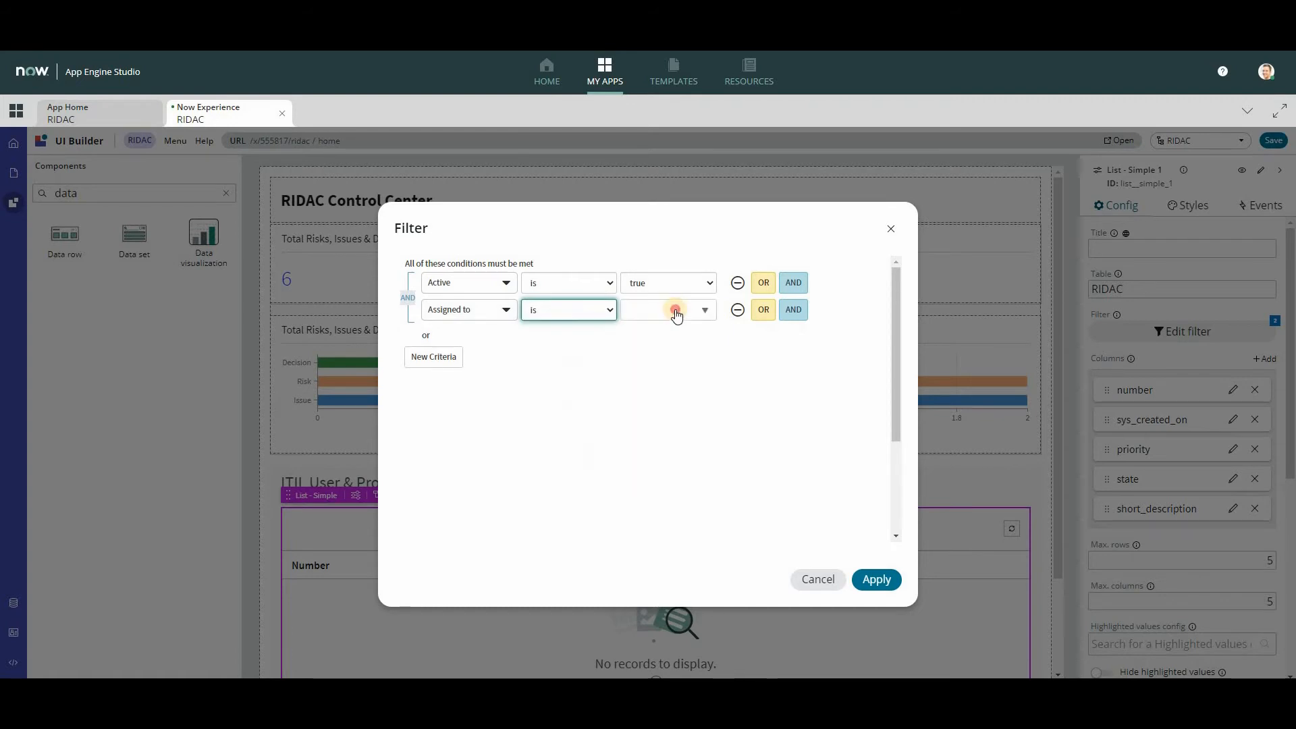
pyautogui.click(675, 311)
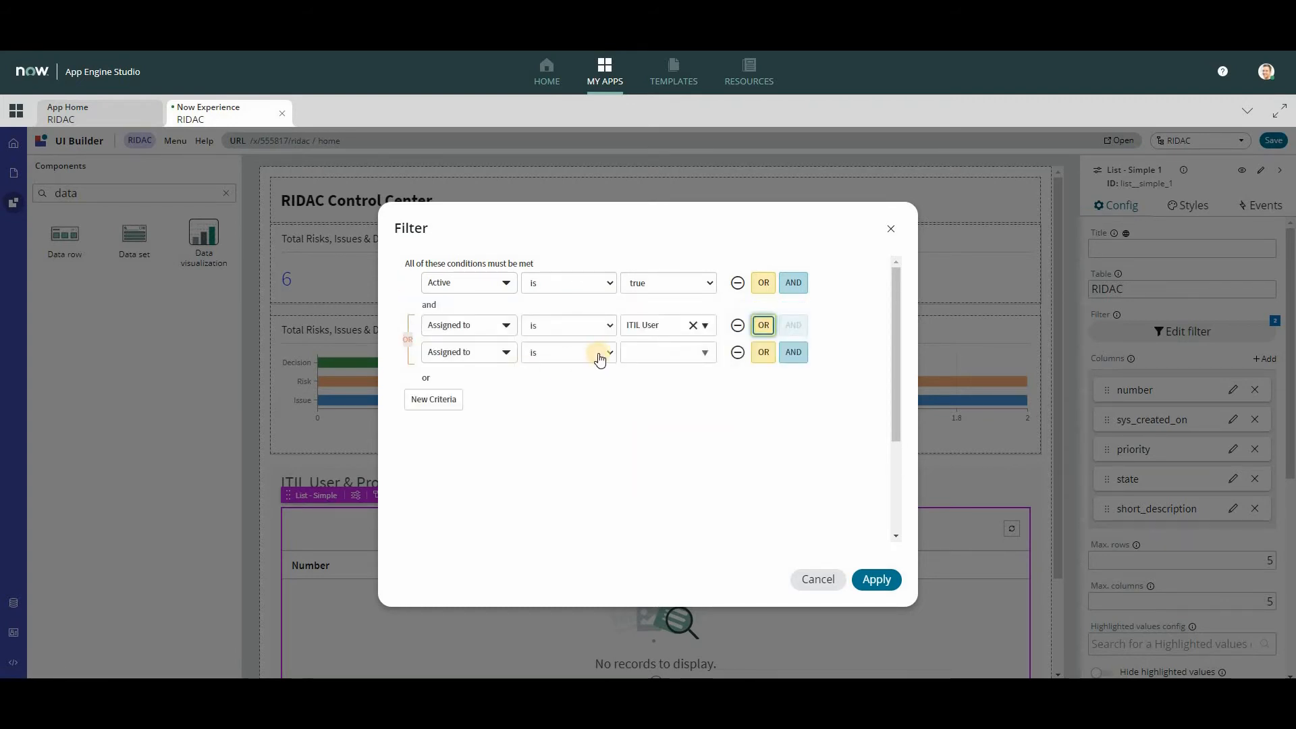
# - Set the list filter's OR condition to Assigned to contains Problem and apply the filter
pyautogui.click(599, 359)
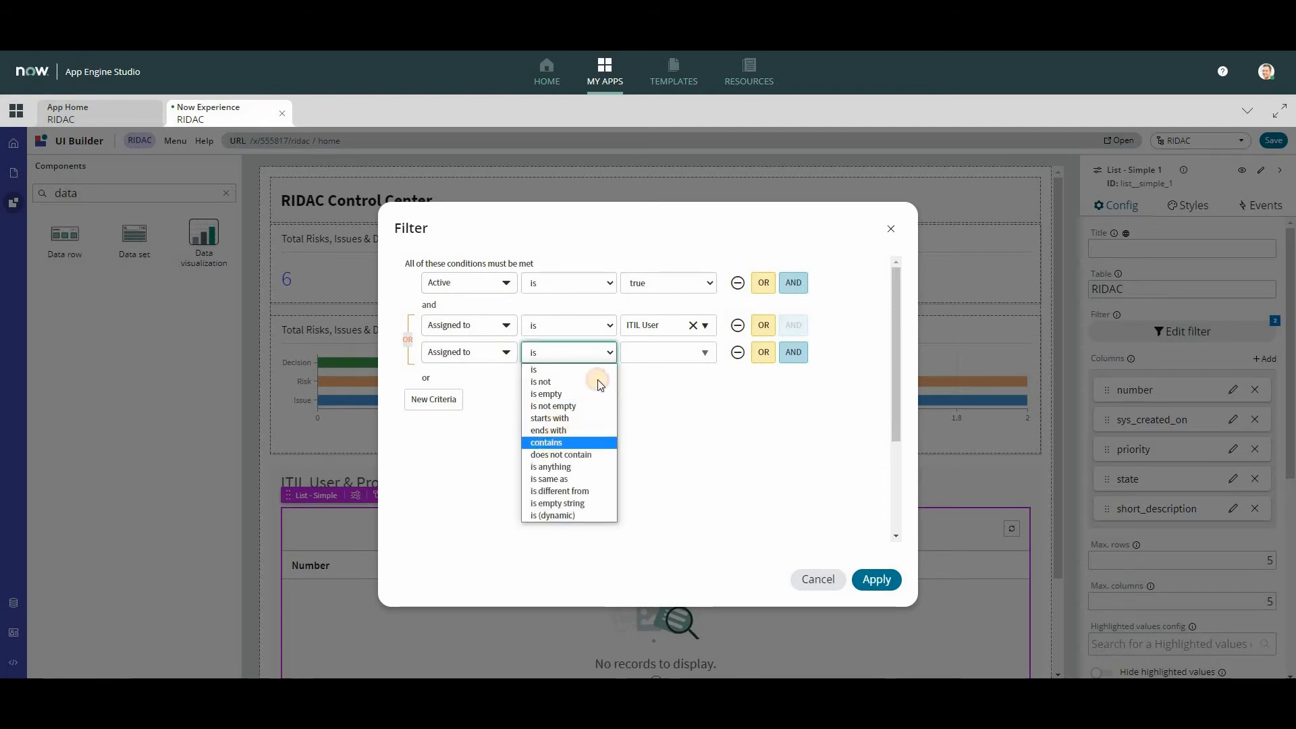
pyautogui.click(548, 444)
pyautogui.click(654, 351)
pyautogui.write('P')
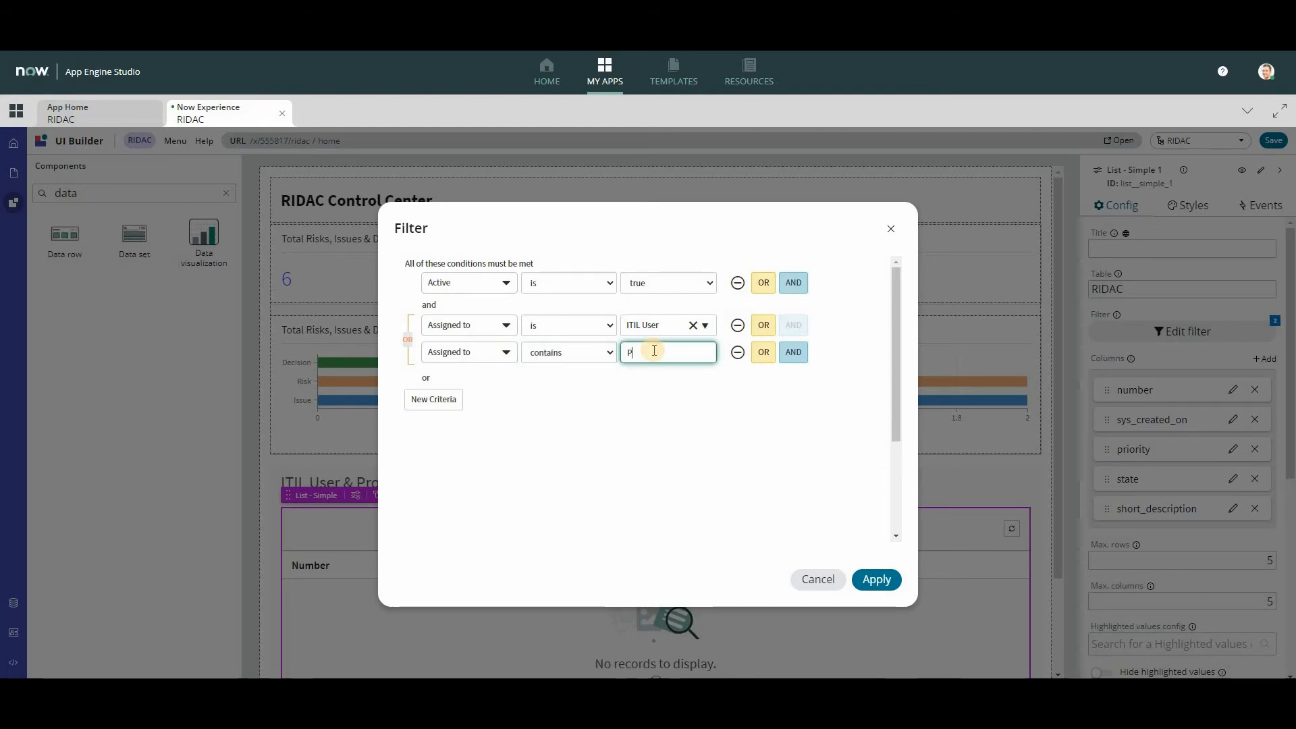
pyautogui.write('roblem')
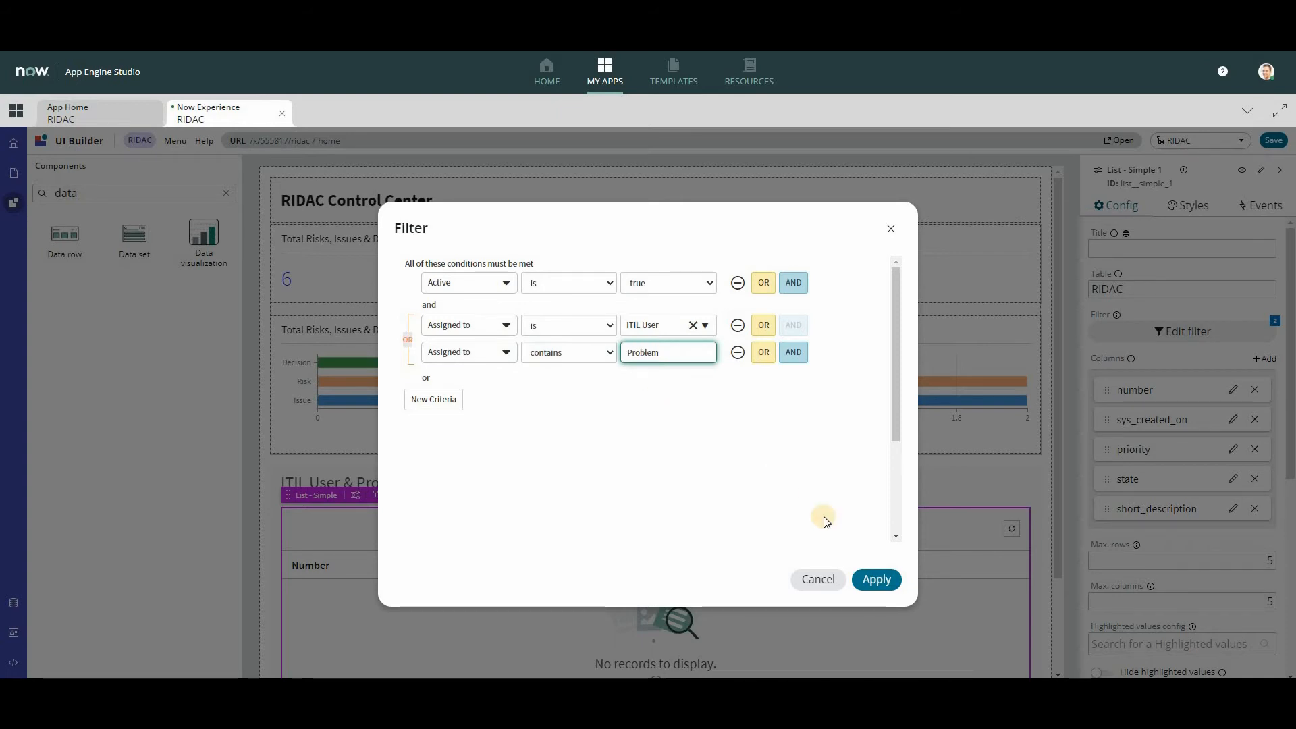
pyautogui.click(872, 580)
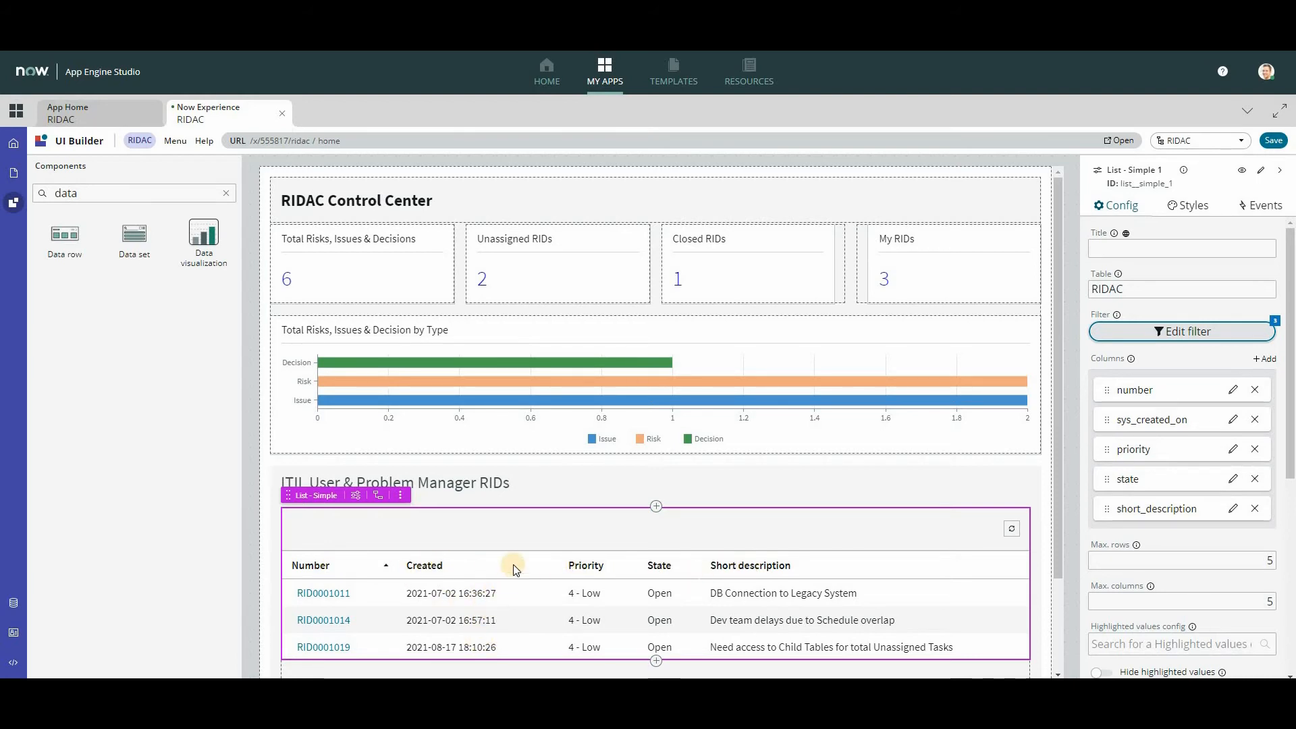
# - Add the Assigned to field to the list's columns and place it directly after number
pyautogui.click(1265, 362)
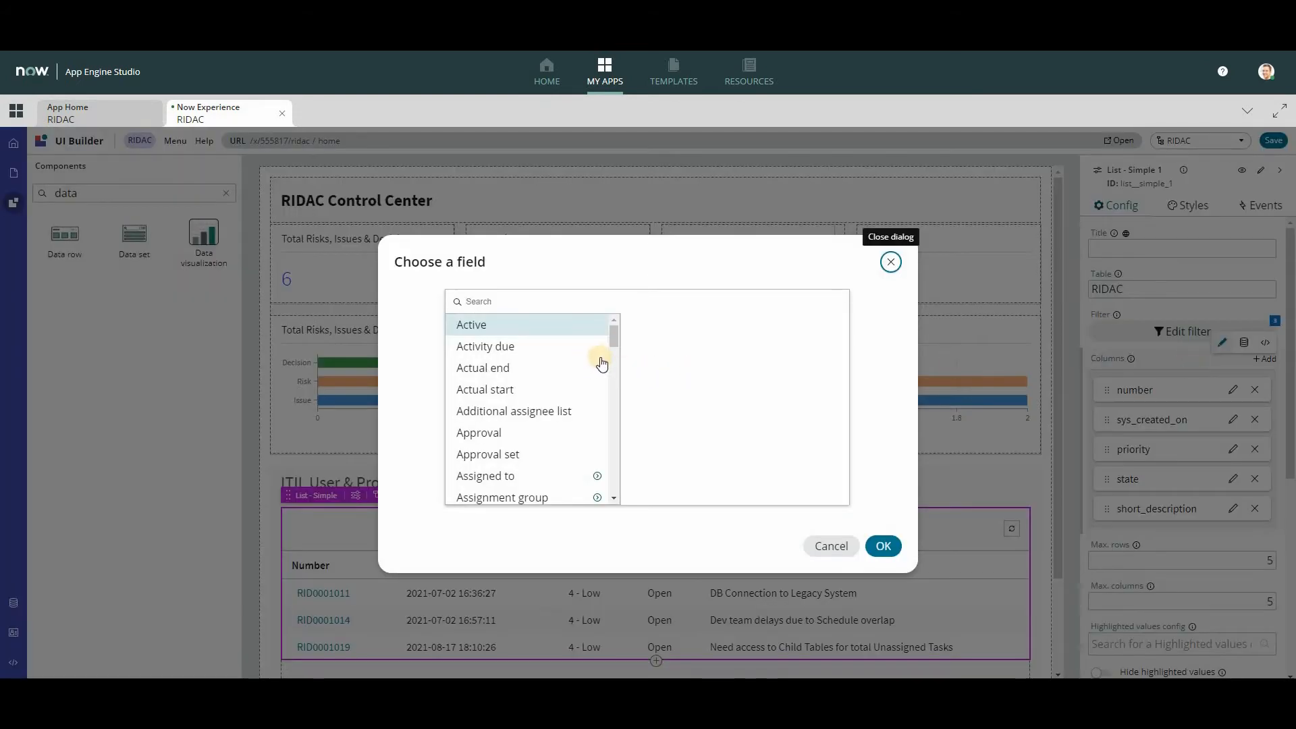
pyautogui.click(535, 477)
pyautogui.click(884, 557)
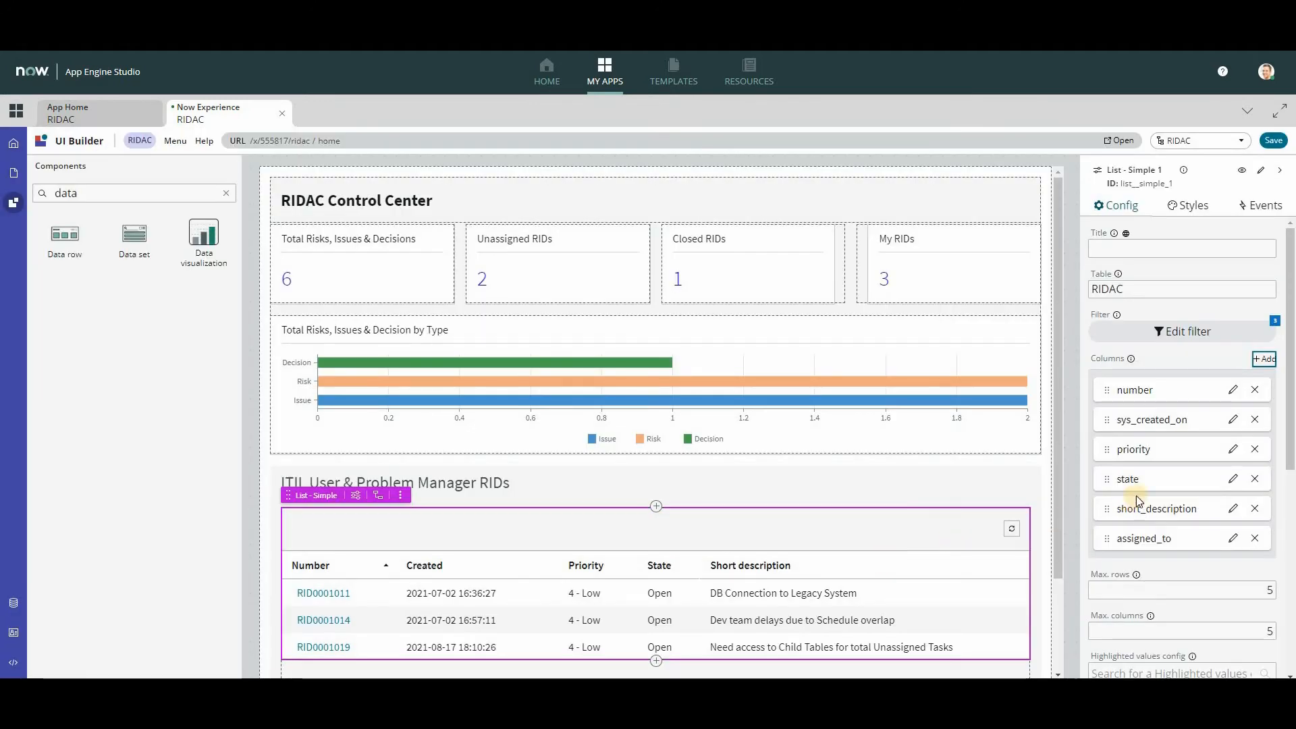
pyautogui.moveTo(1138, 540); pyautogui.dragTo(1140, 426)
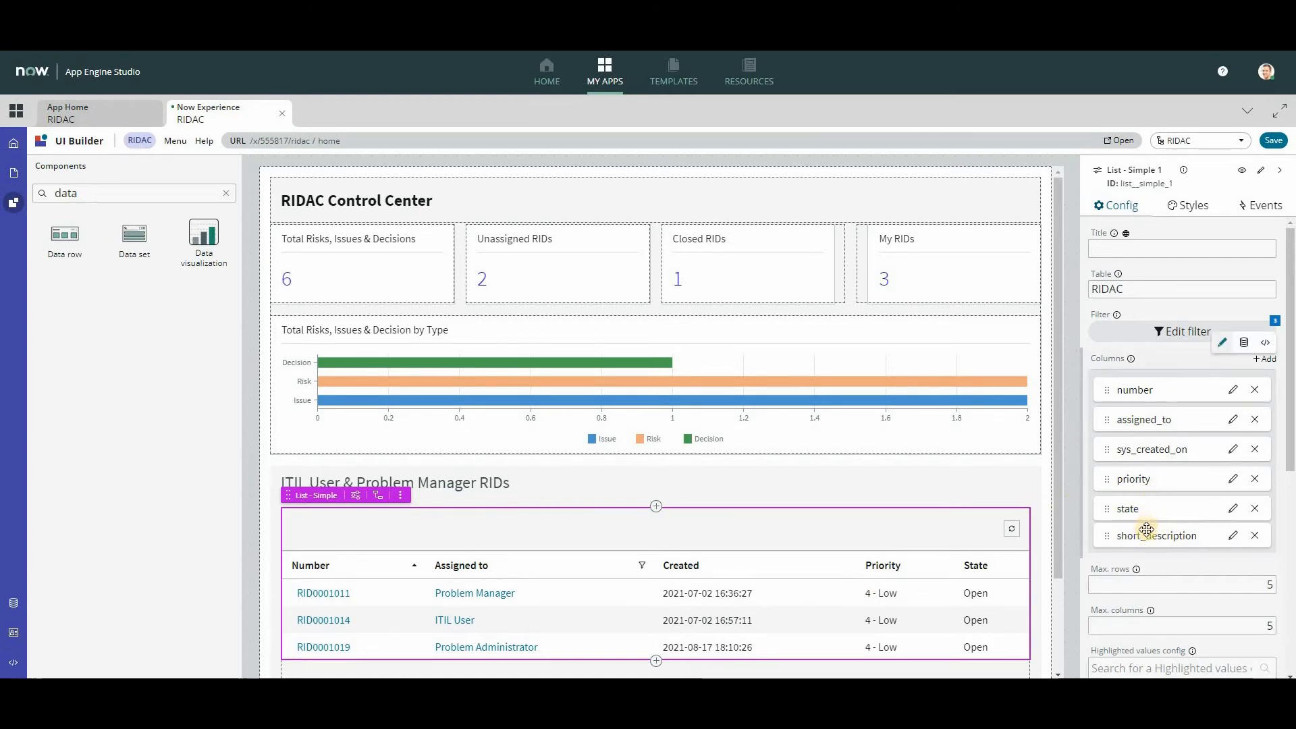
# - Clear the list's maximum number of rows
pyautogui.scroll(-1, 1149, 538)
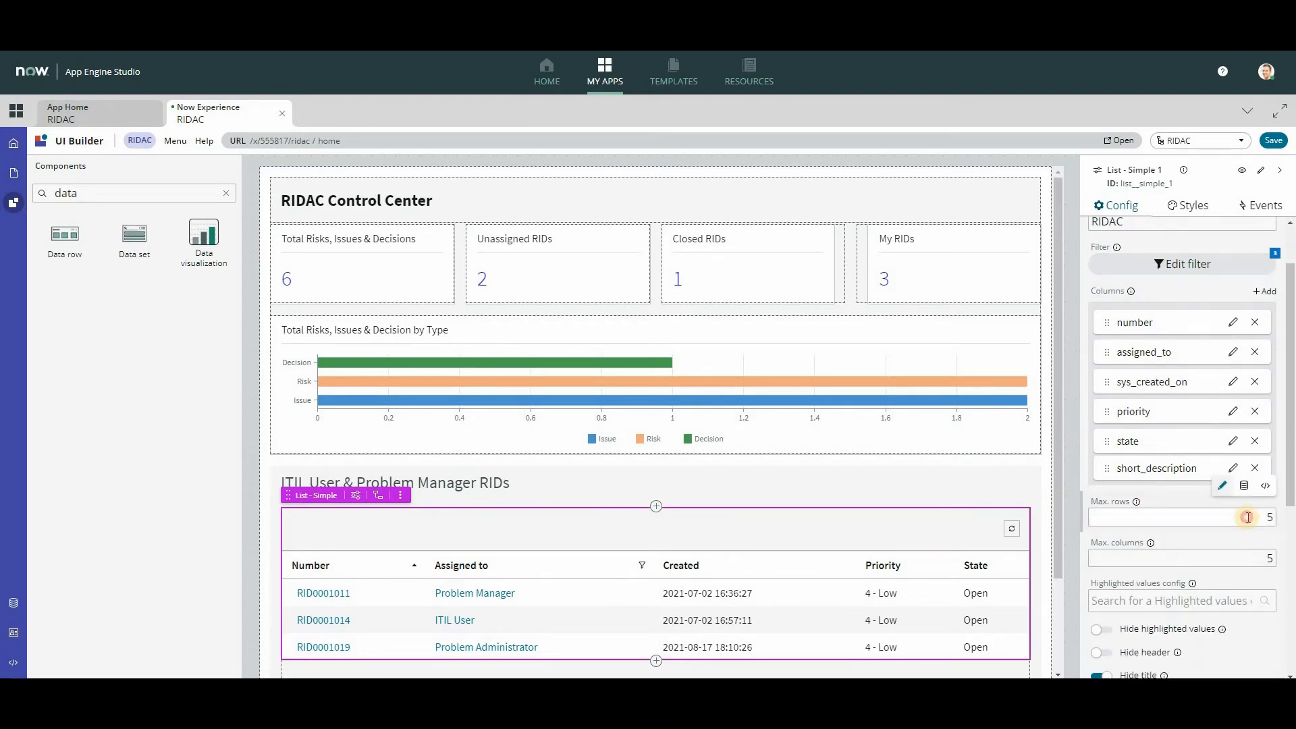
pyautogui.click(1273, 516)
pyautogui.press('BackSpace')
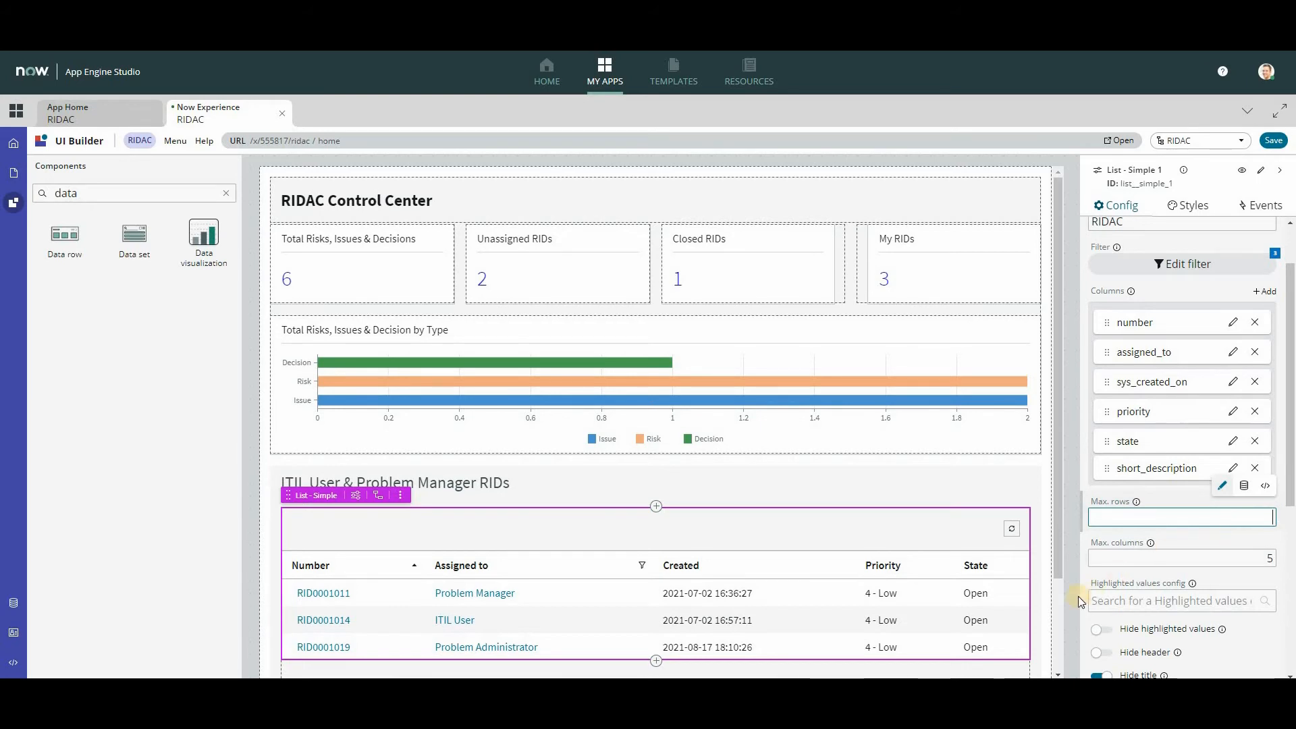
pyautogui.scroll(1, 1140, 375)
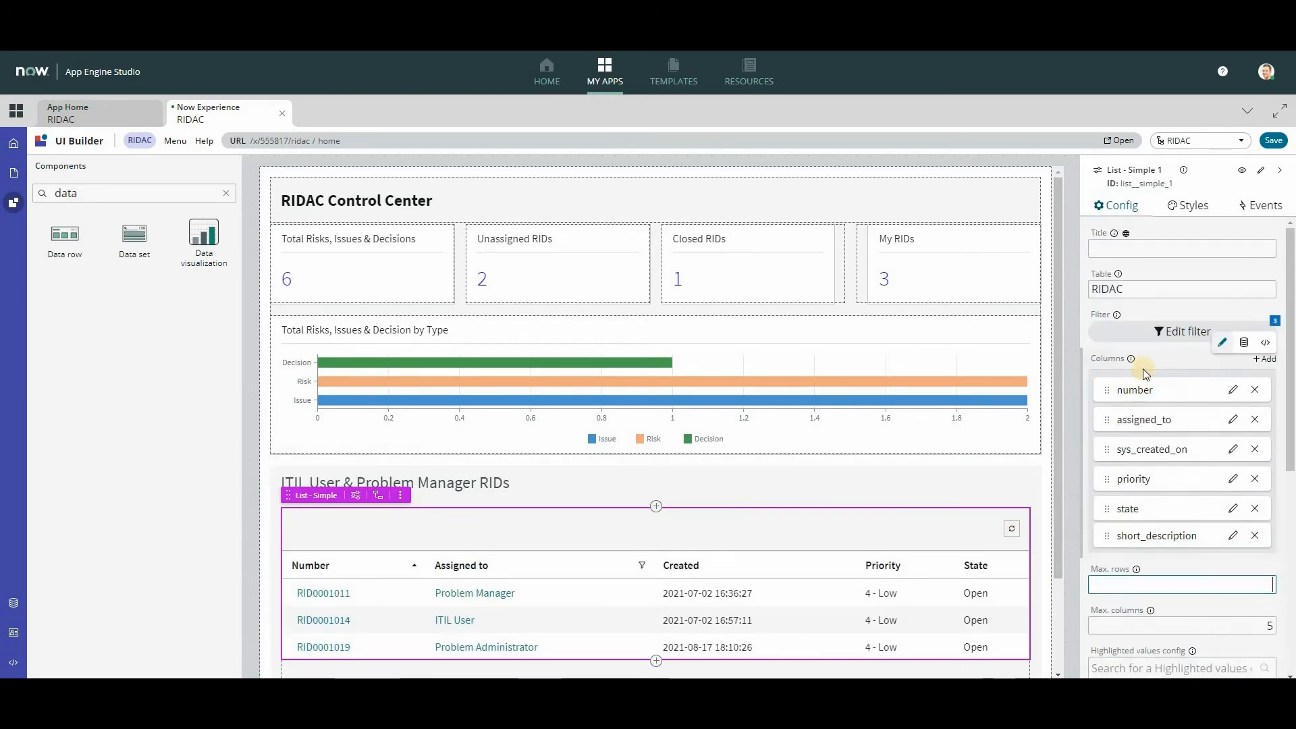
pyautogui.click(925, 530)
# - Try out the list's Hide header and Hide refresh button options, switch both off again and look over the remaining display settings
pyautogui.scroll(-4, 1118, 566)
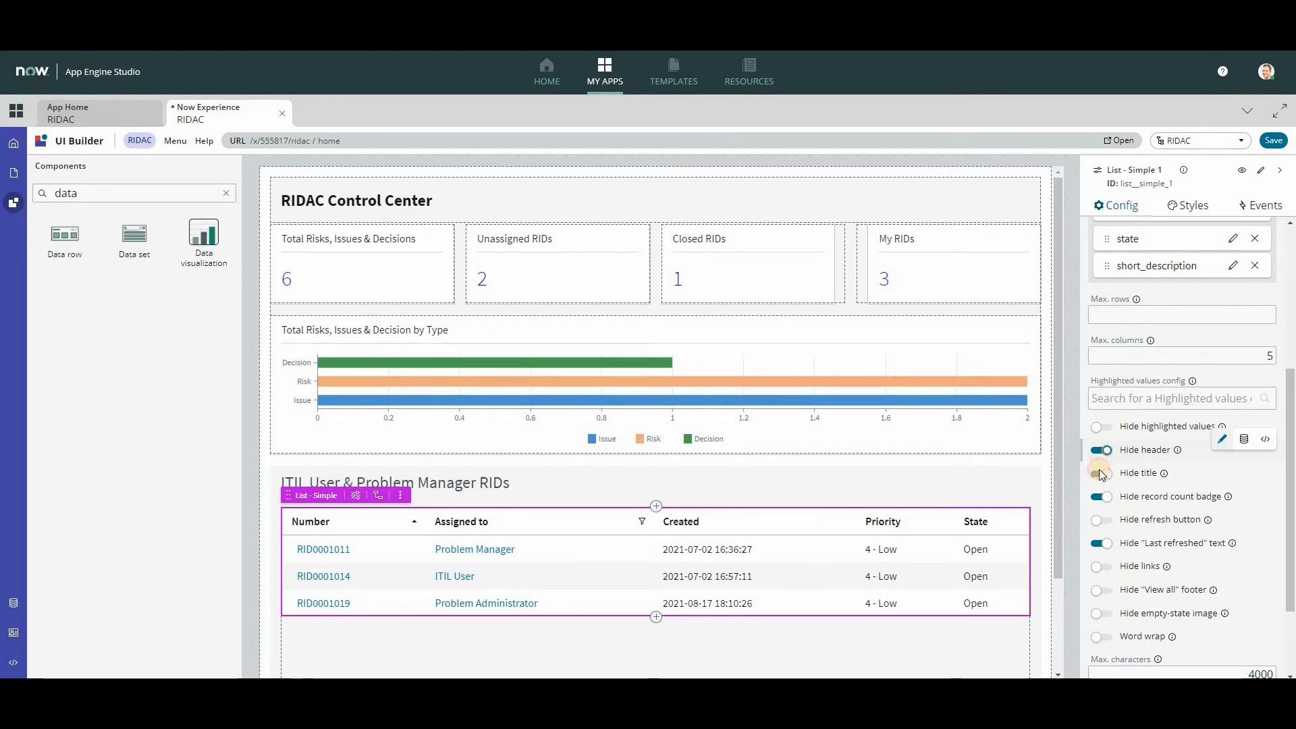
pyautogui.click(1099, 450)
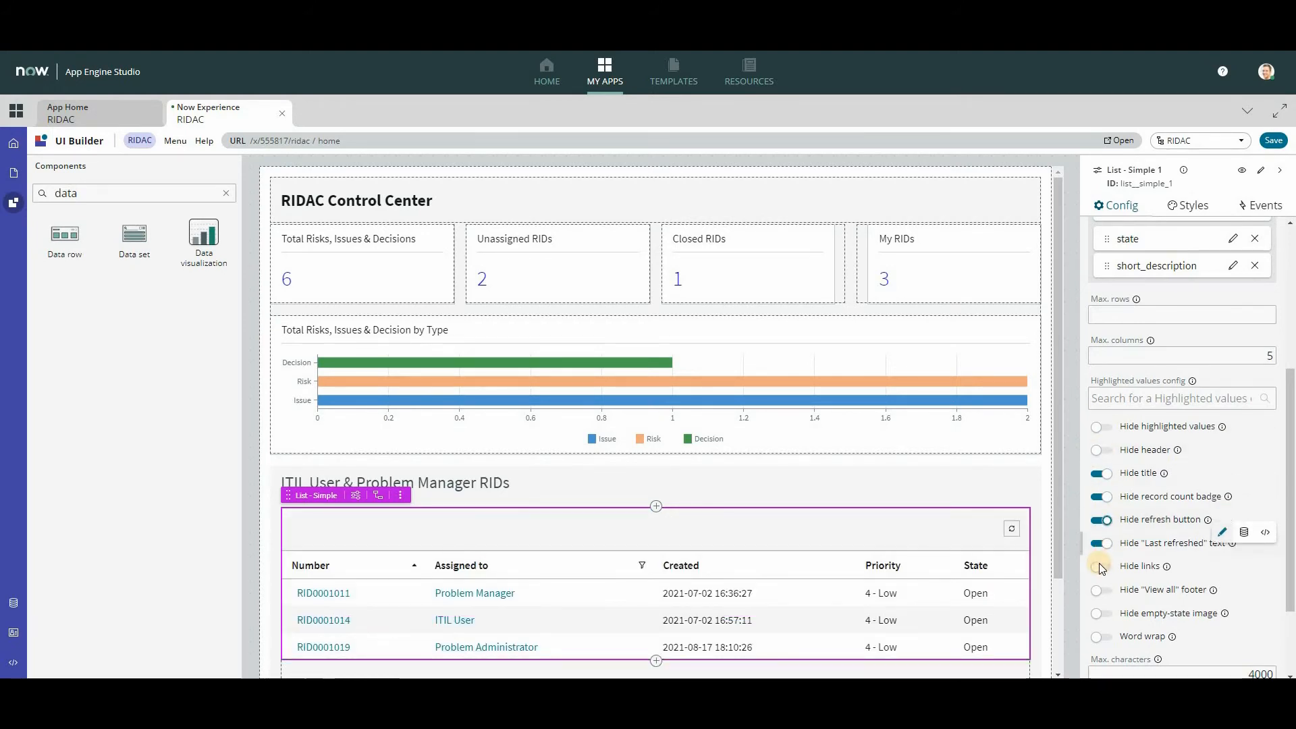
pyautogui.click(1098, 520)
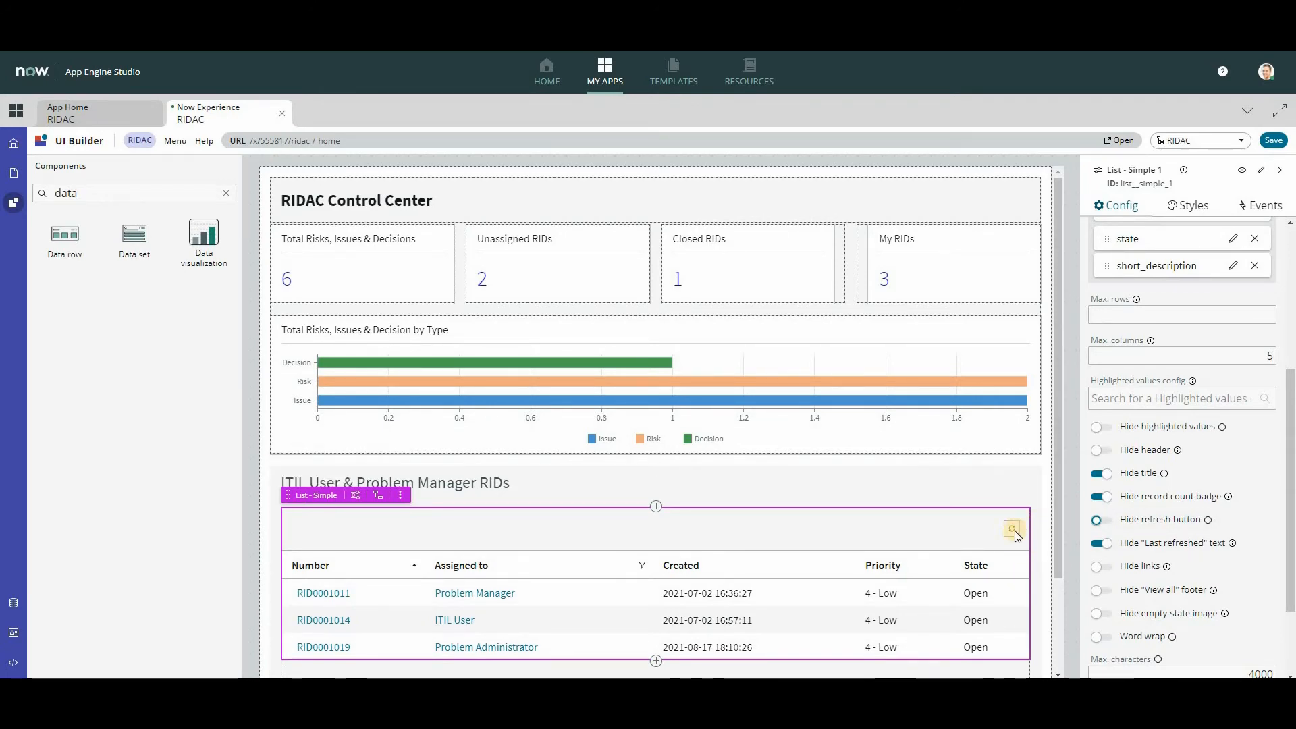
pyautogui.moveTo(1139, 480)
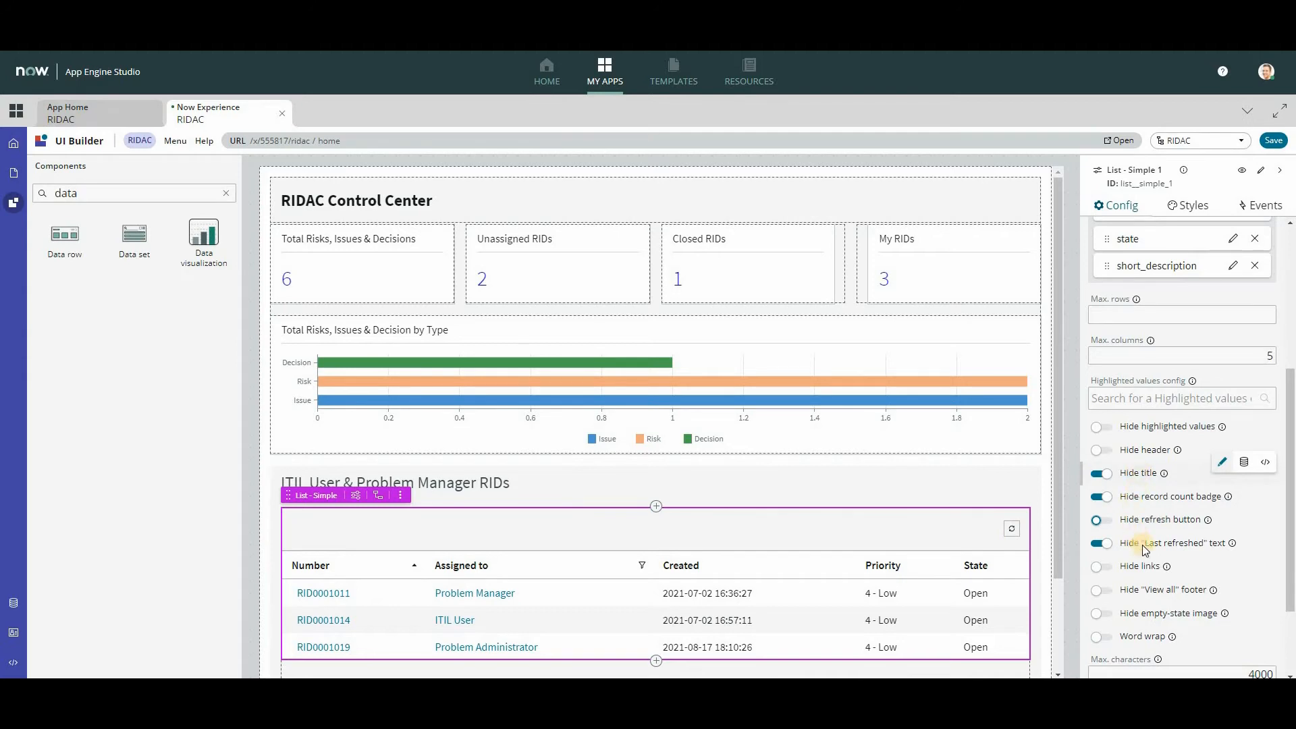
pyautogui.moveTo(1140, 570)
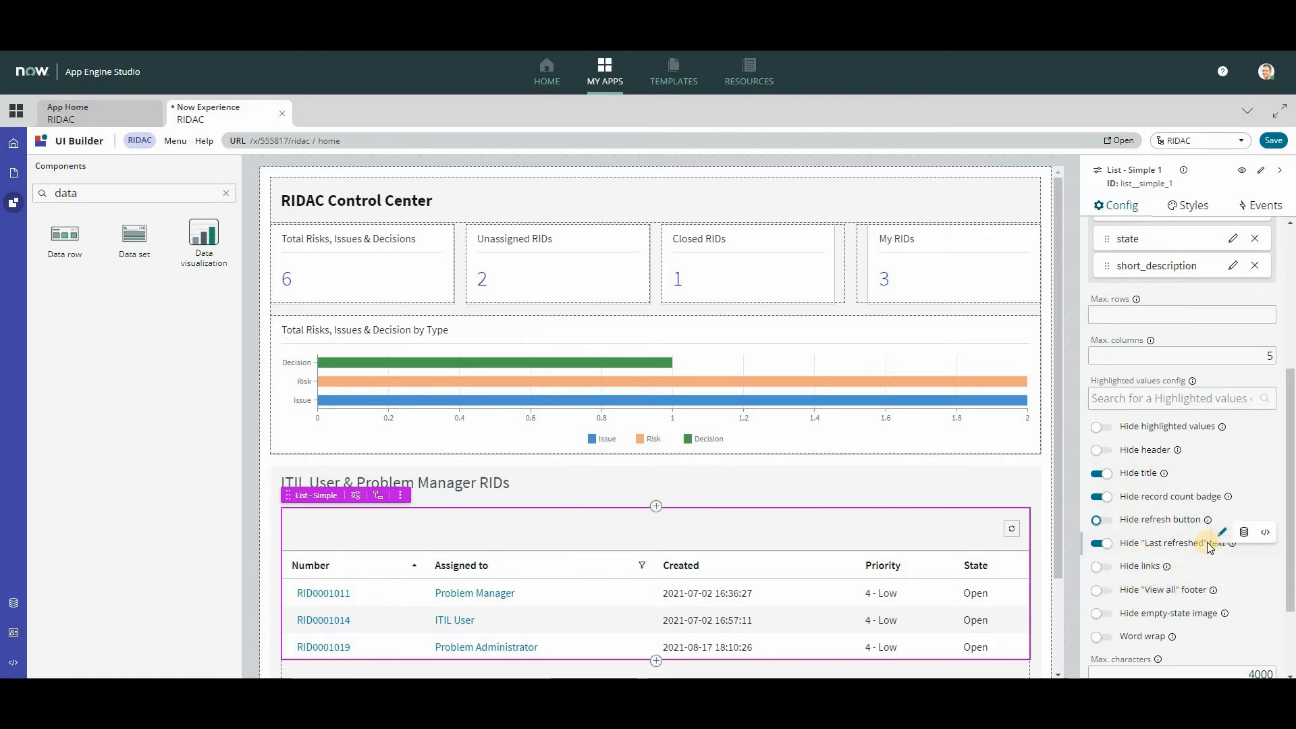
pyautogui.scroll(-1, 1215, 548)
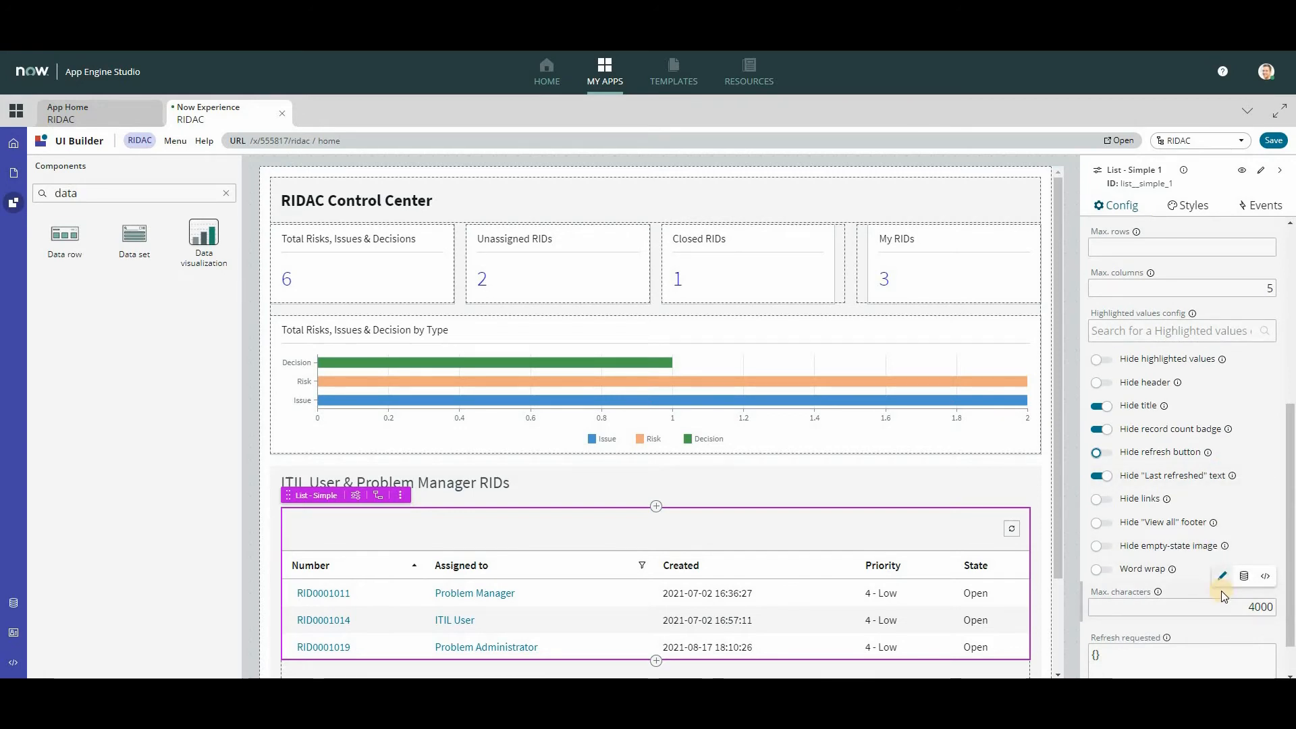
pyautogui.scroll(-1, 1221, 590)
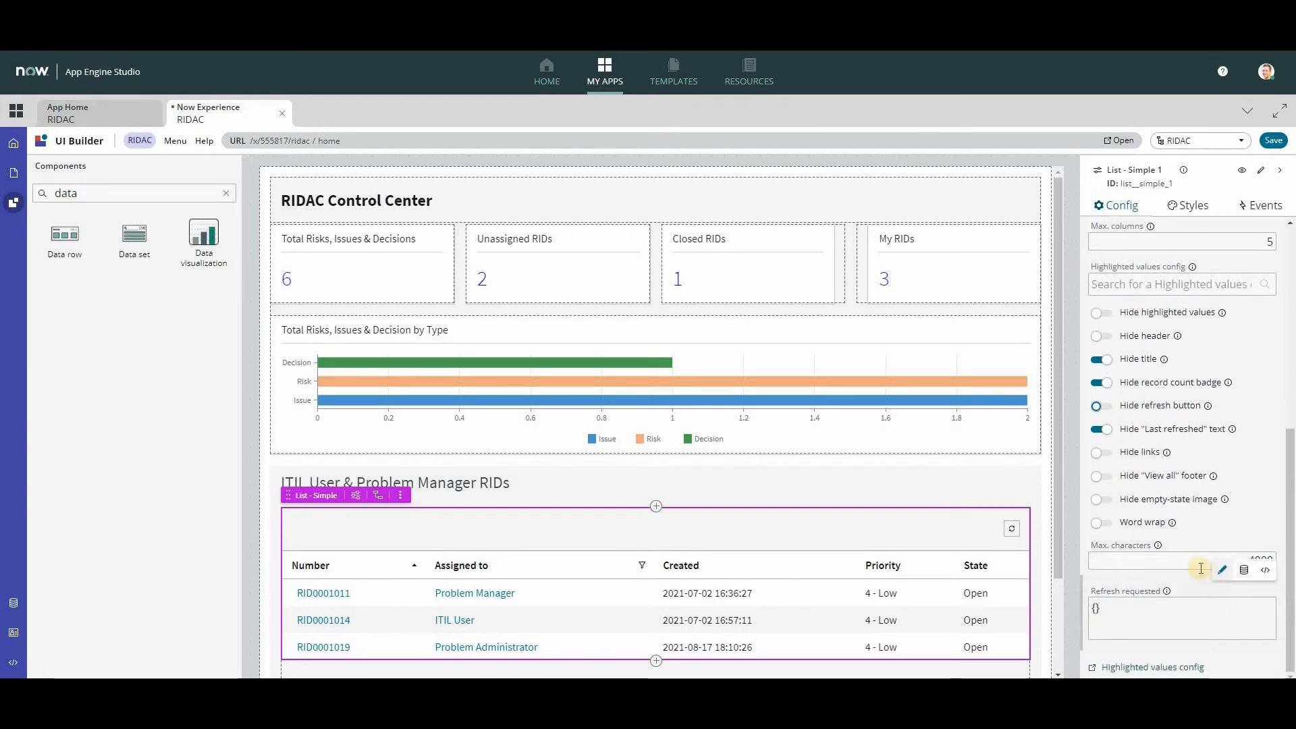
pyautogui.scroll(1, 1188, 536)
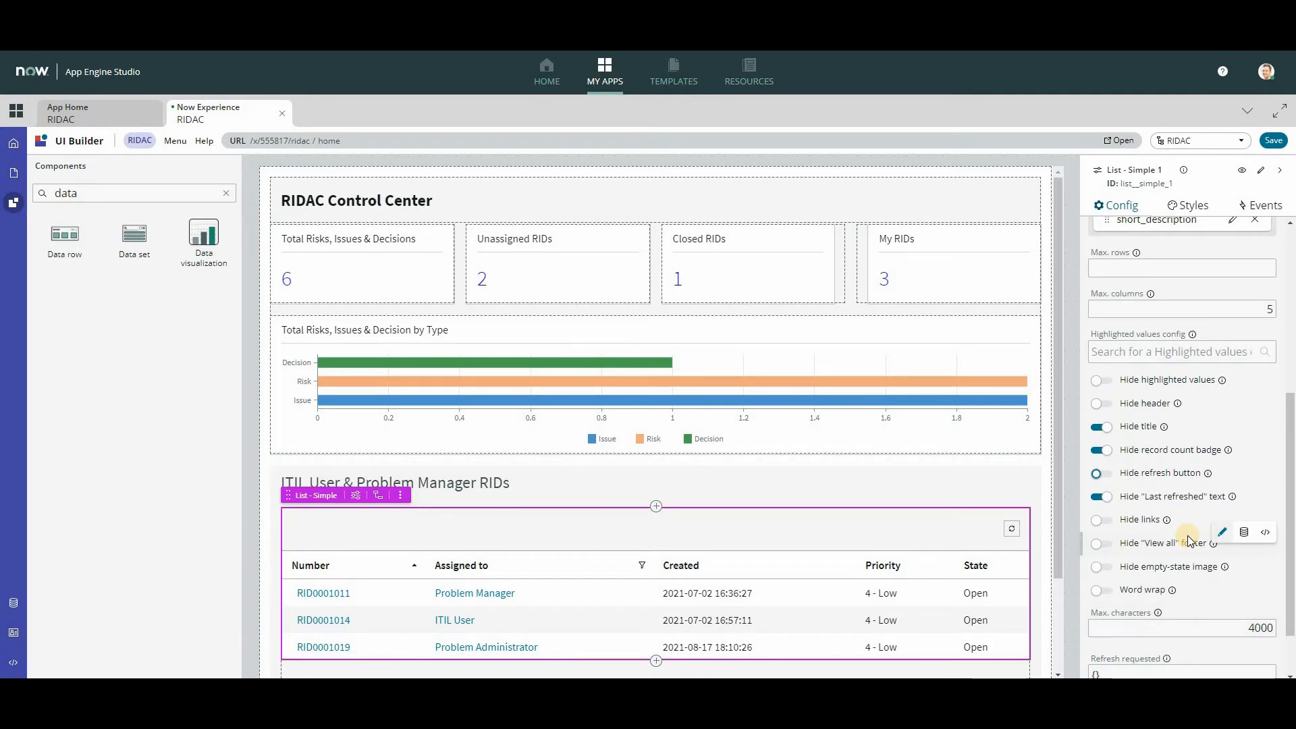
pyautogui.click(919, 563)
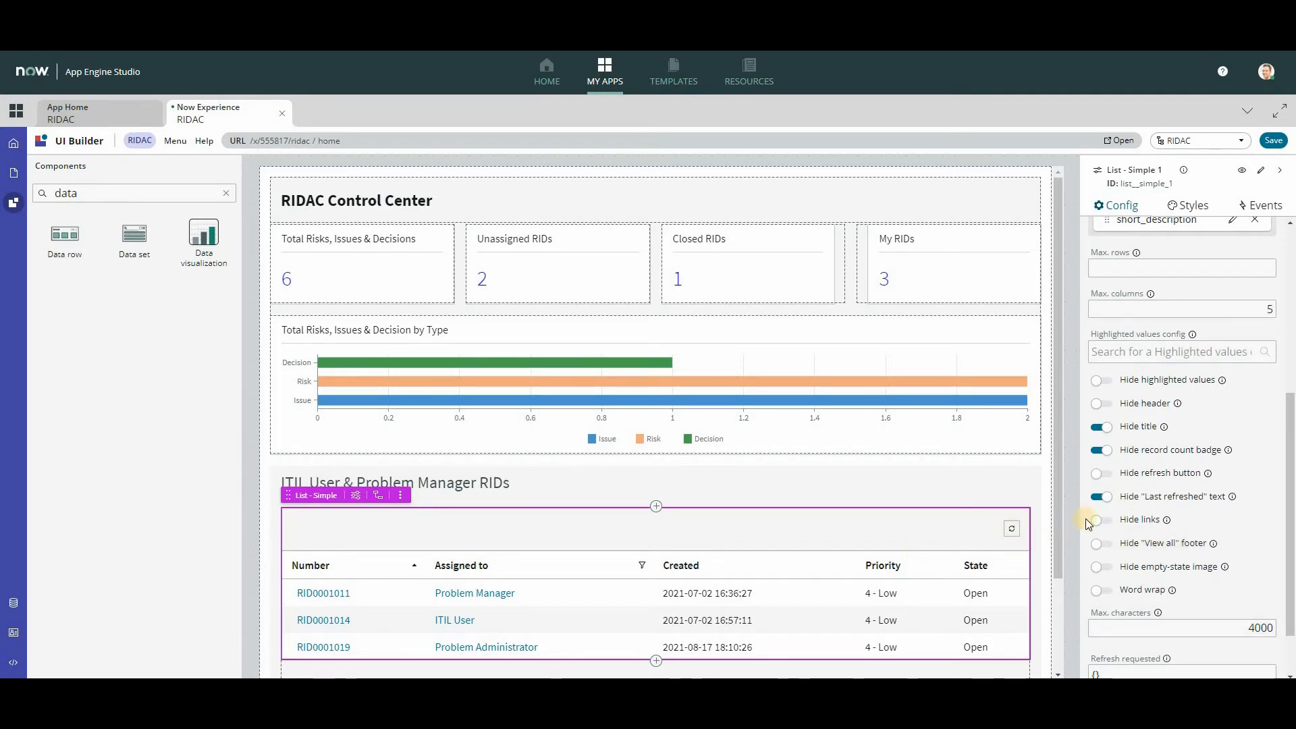
# - Enable Hide refresh button and Hide header for the simple list and save the page
pyautogui.click(1103, 474)
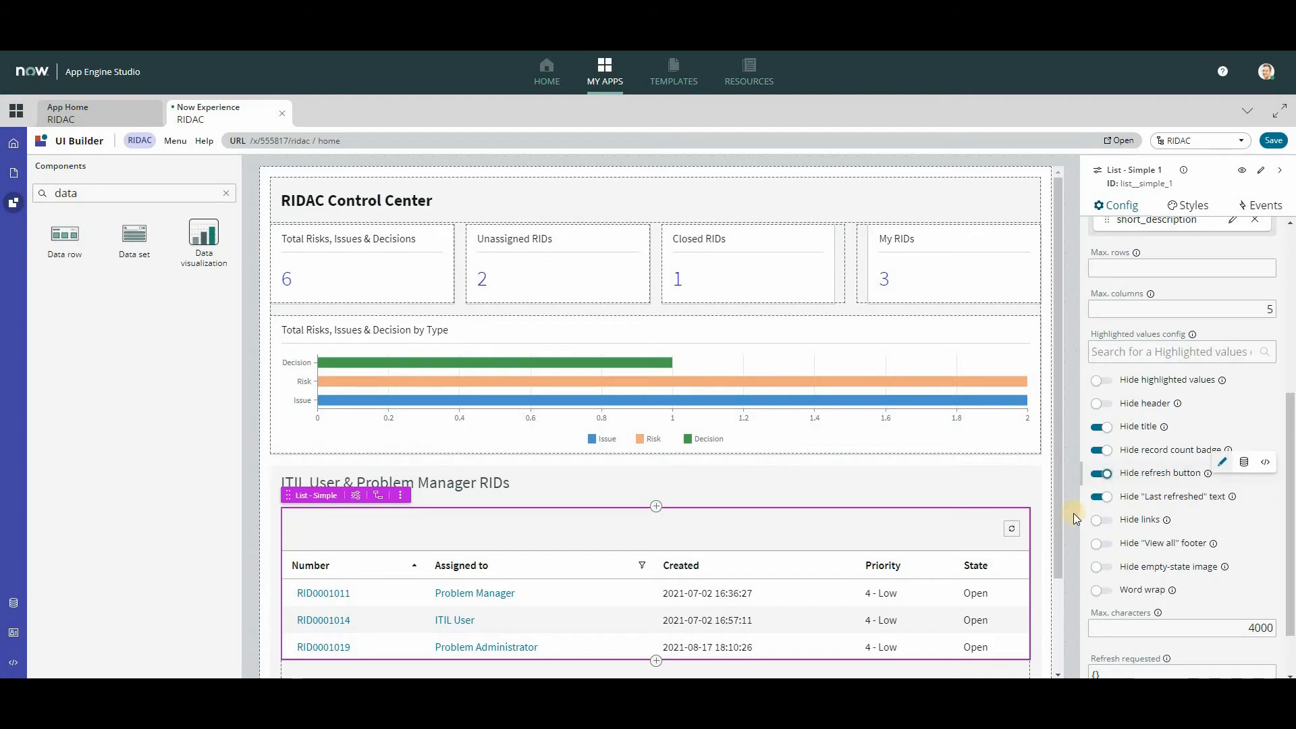
pyautogui.click(1116, 407)
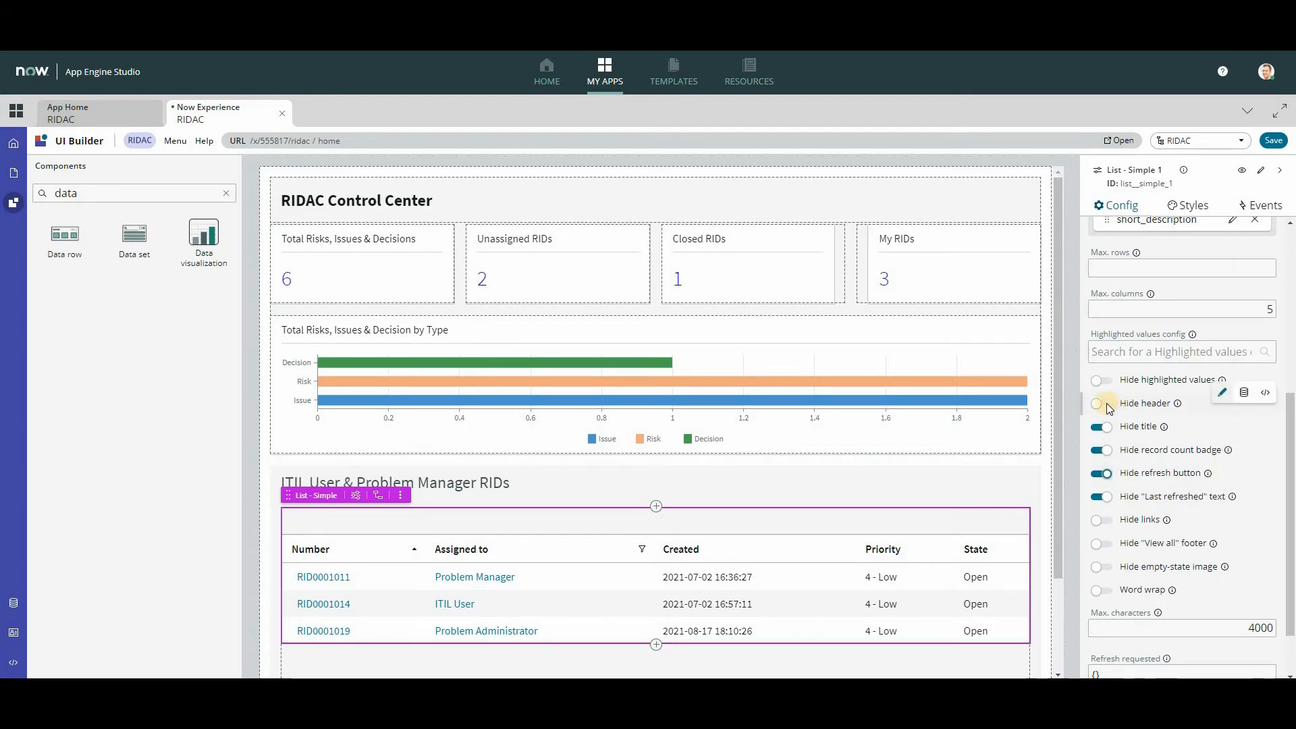
pyautogui.click(1105, 404)
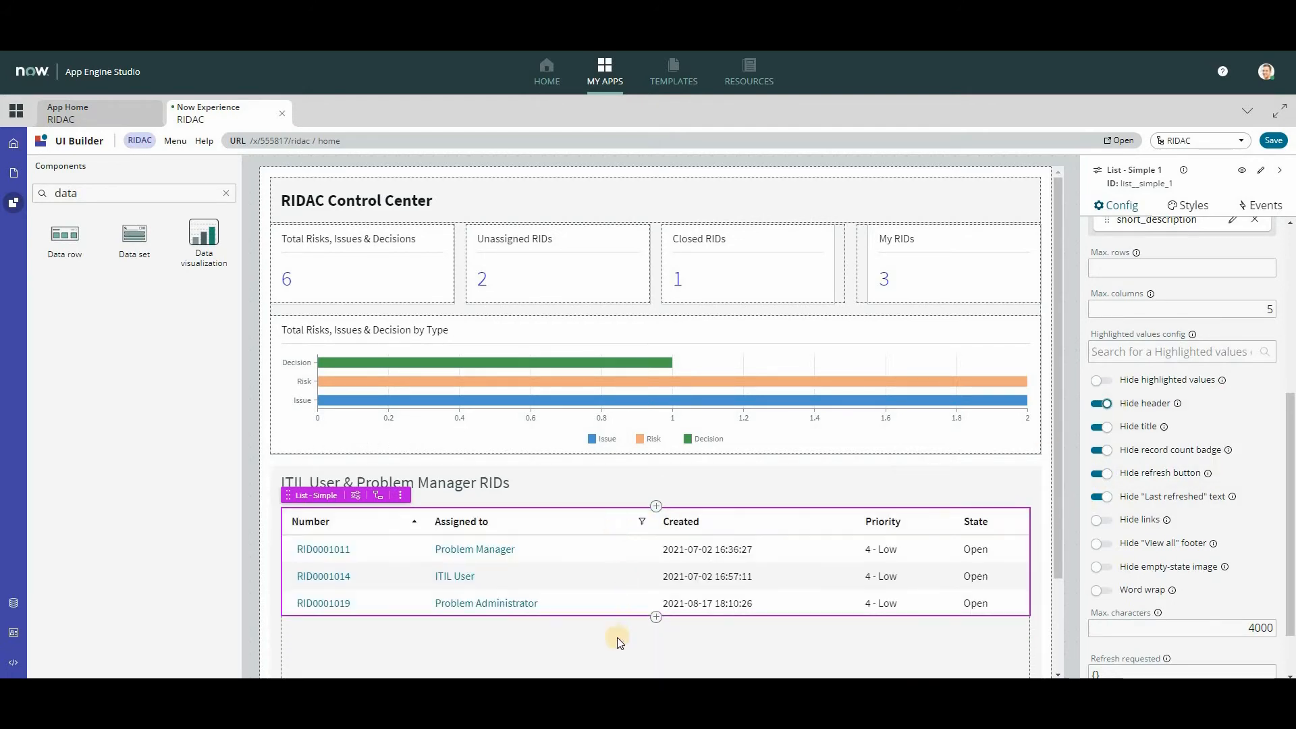
pyautogui.click(1274, 141)
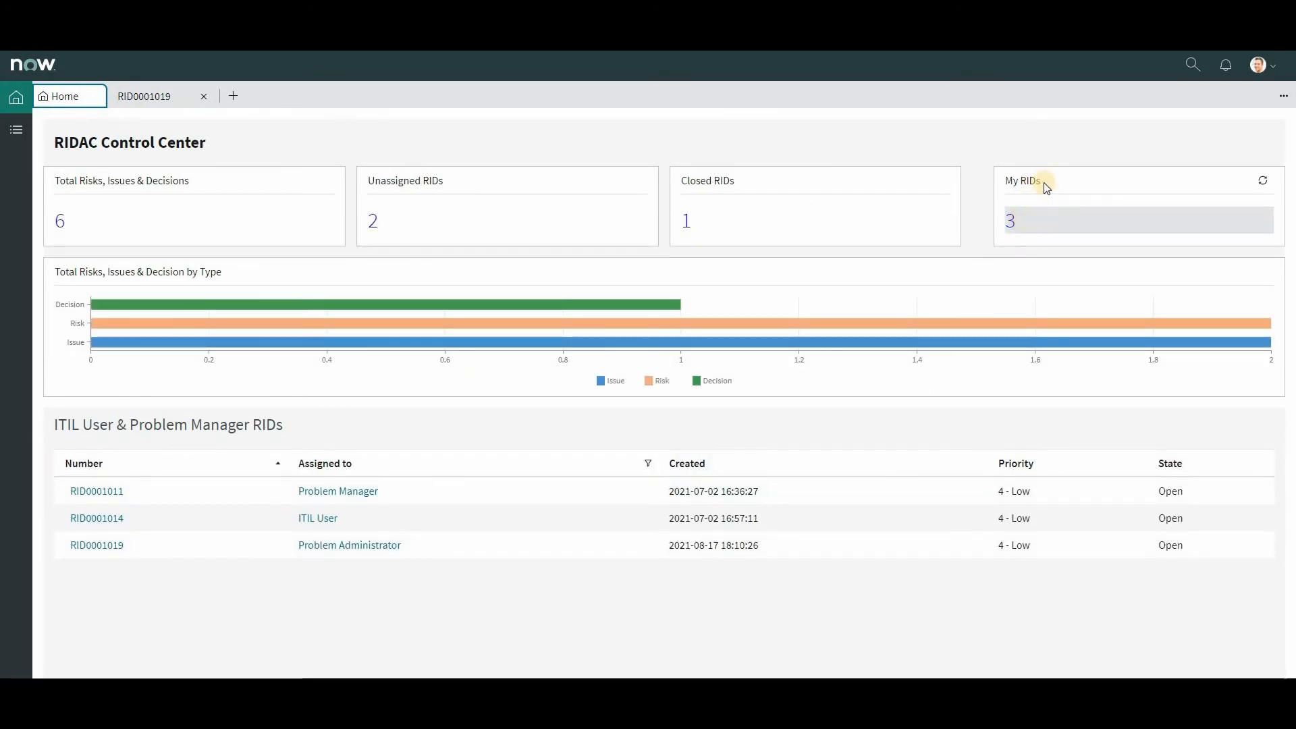
# - Review the simple list's configuration and filter in UI Builder, and refresh the live workspace Home page
pyautogui.click(160, 538)
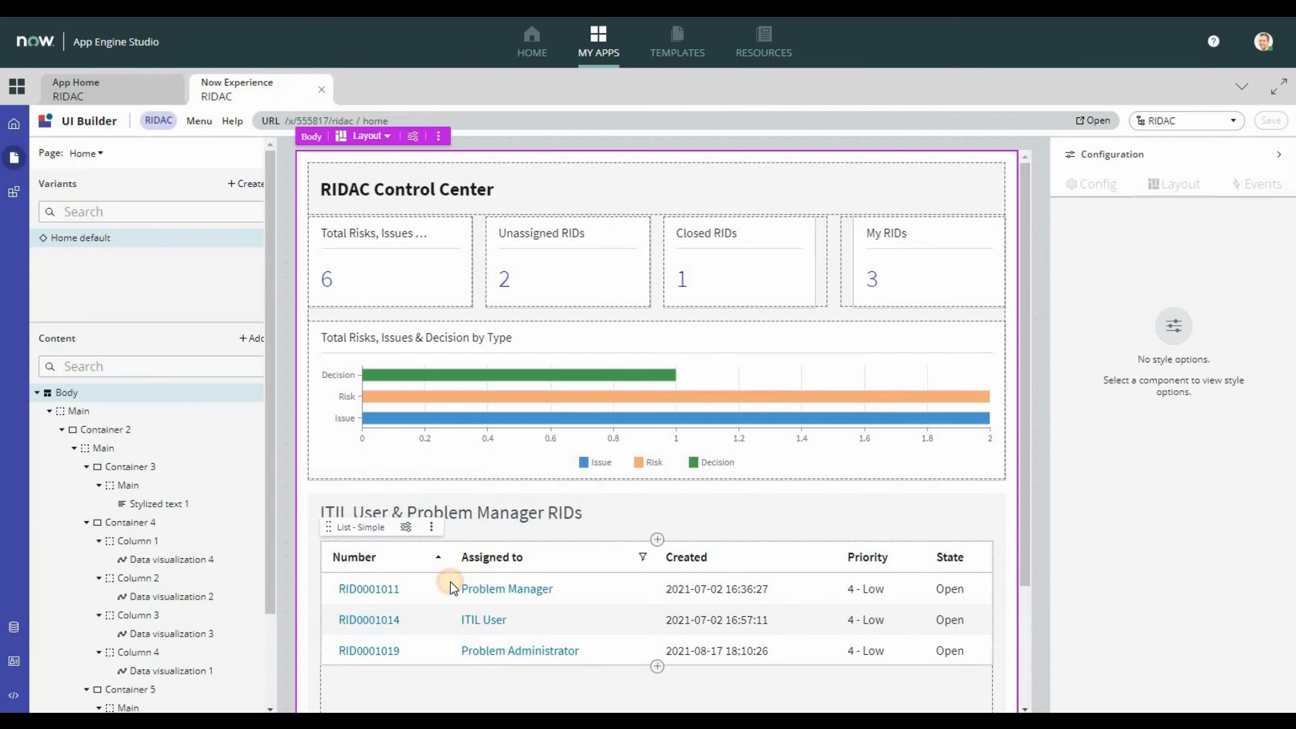
pyautogui.click(450, 587)
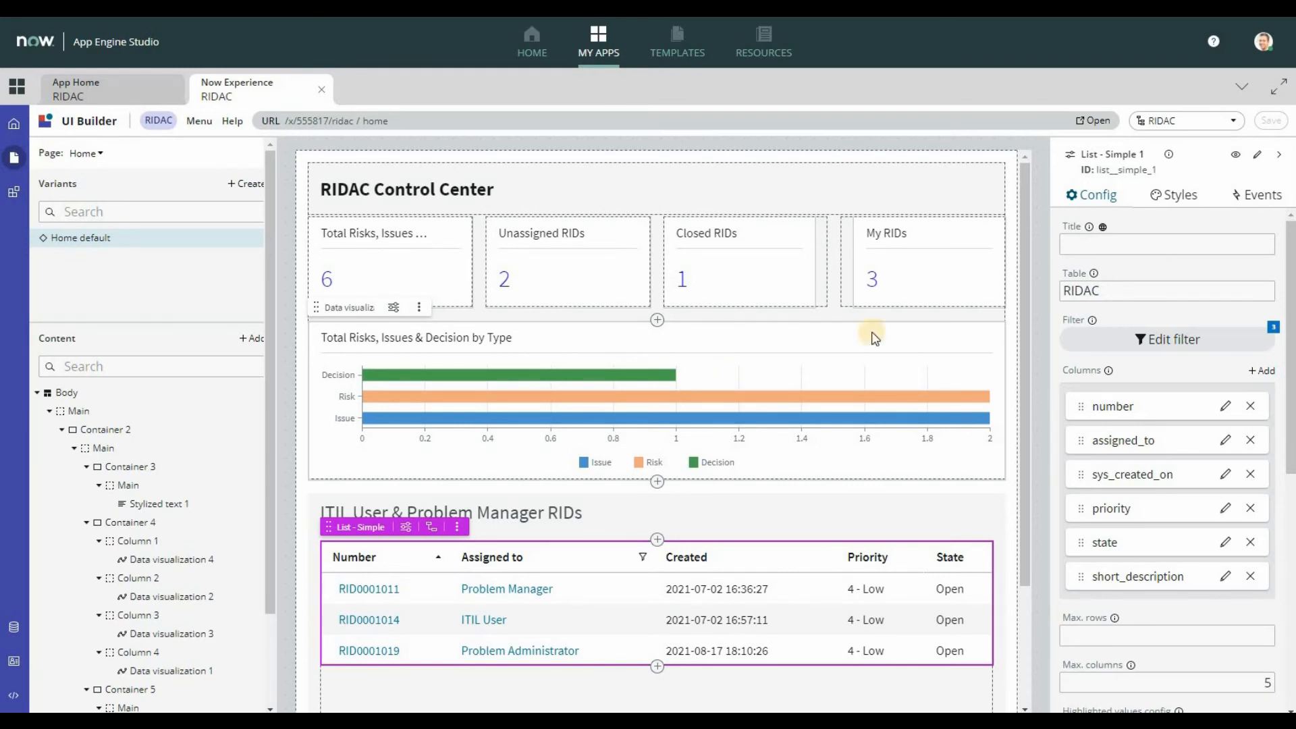
pyautogui.click(1138, 346)
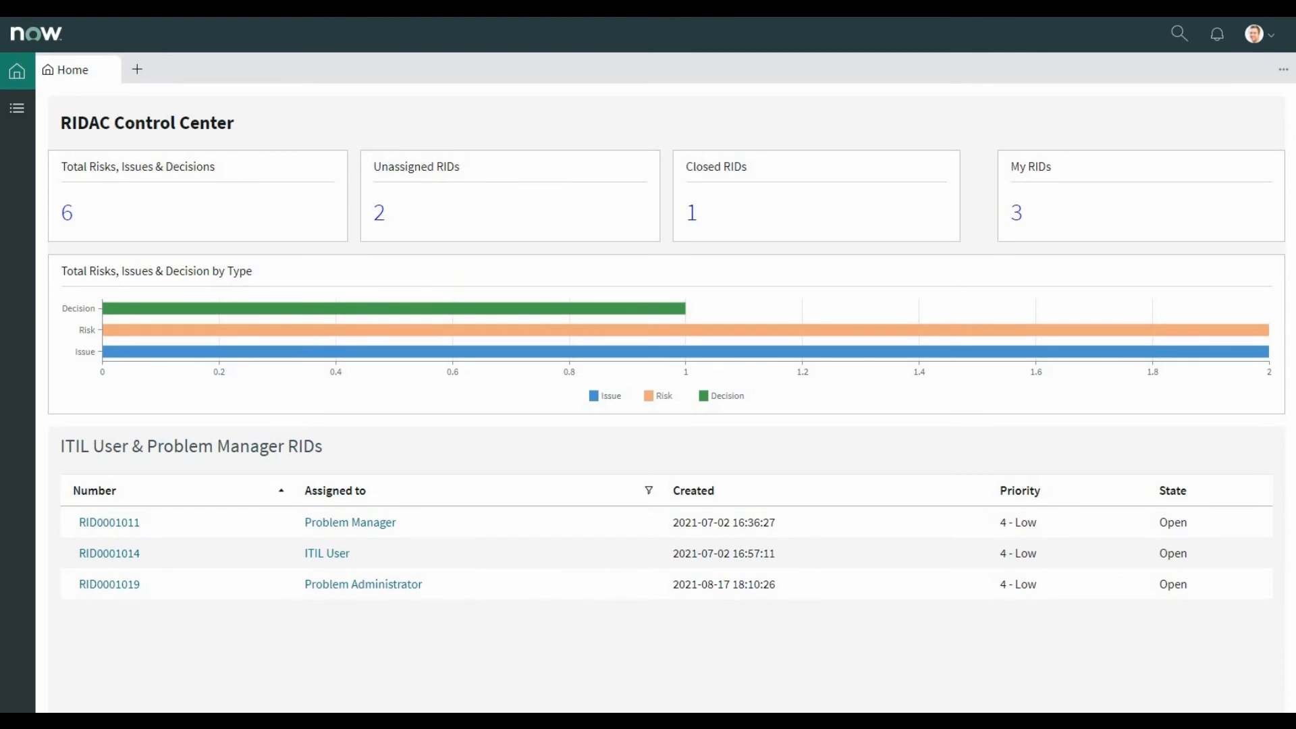
pyautogui.press('F5')
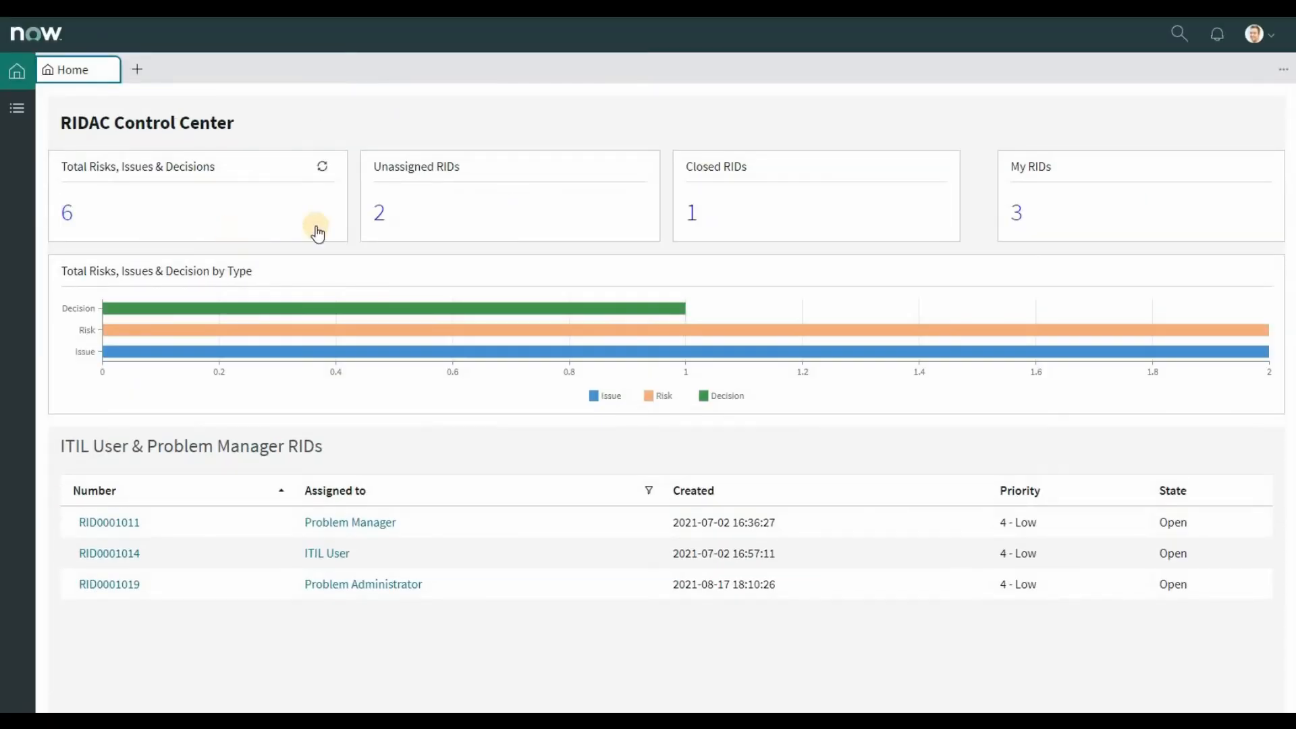
# - Remove the Problem condition from the simple list's filter, set Assigned to as is (dynamic) Me, and apply it
pyautogui.click(1018, 228)
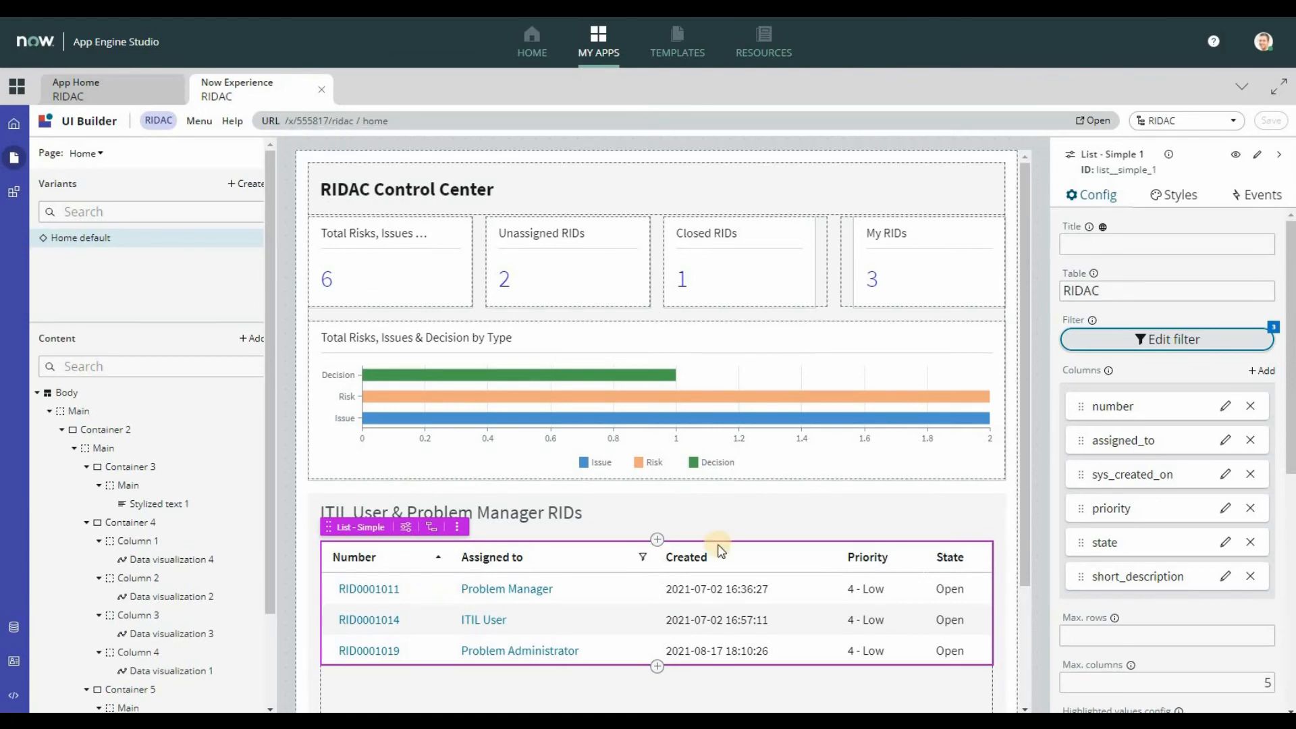
pyautogui.click(1132, 338)
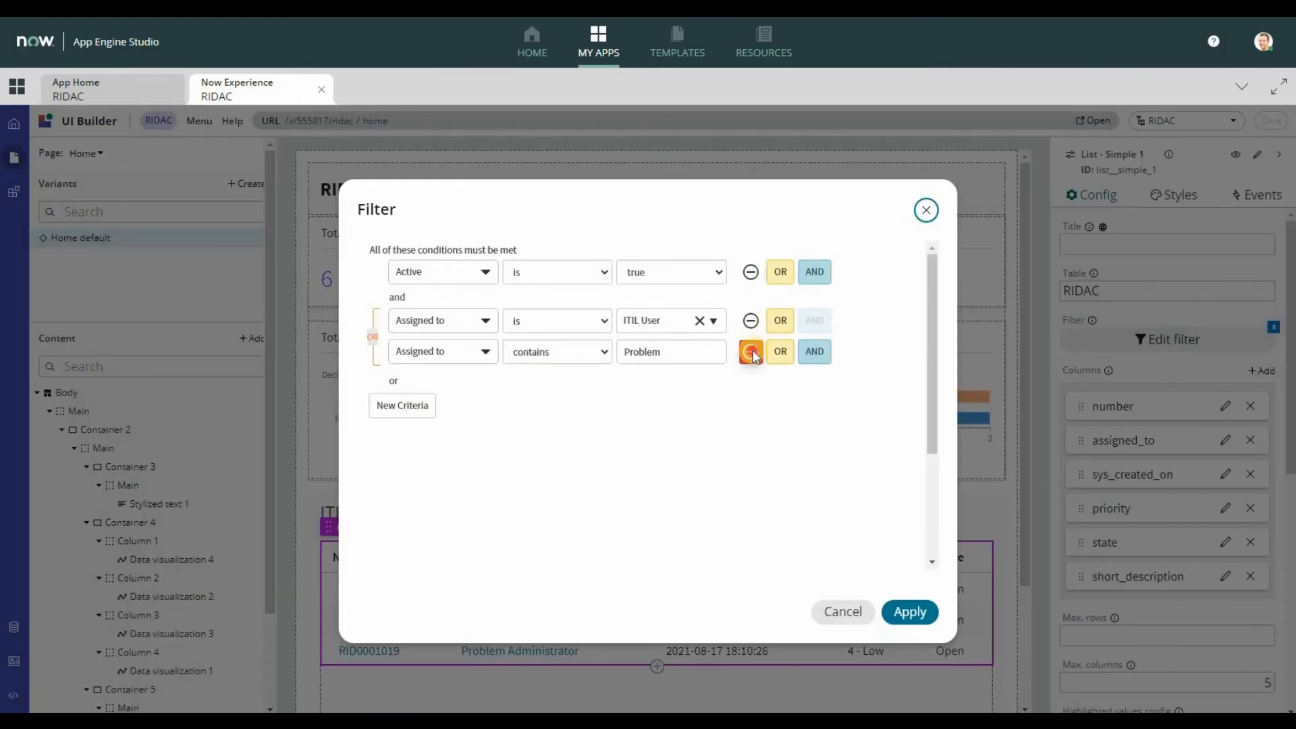
pyautogui.click(751, 352)
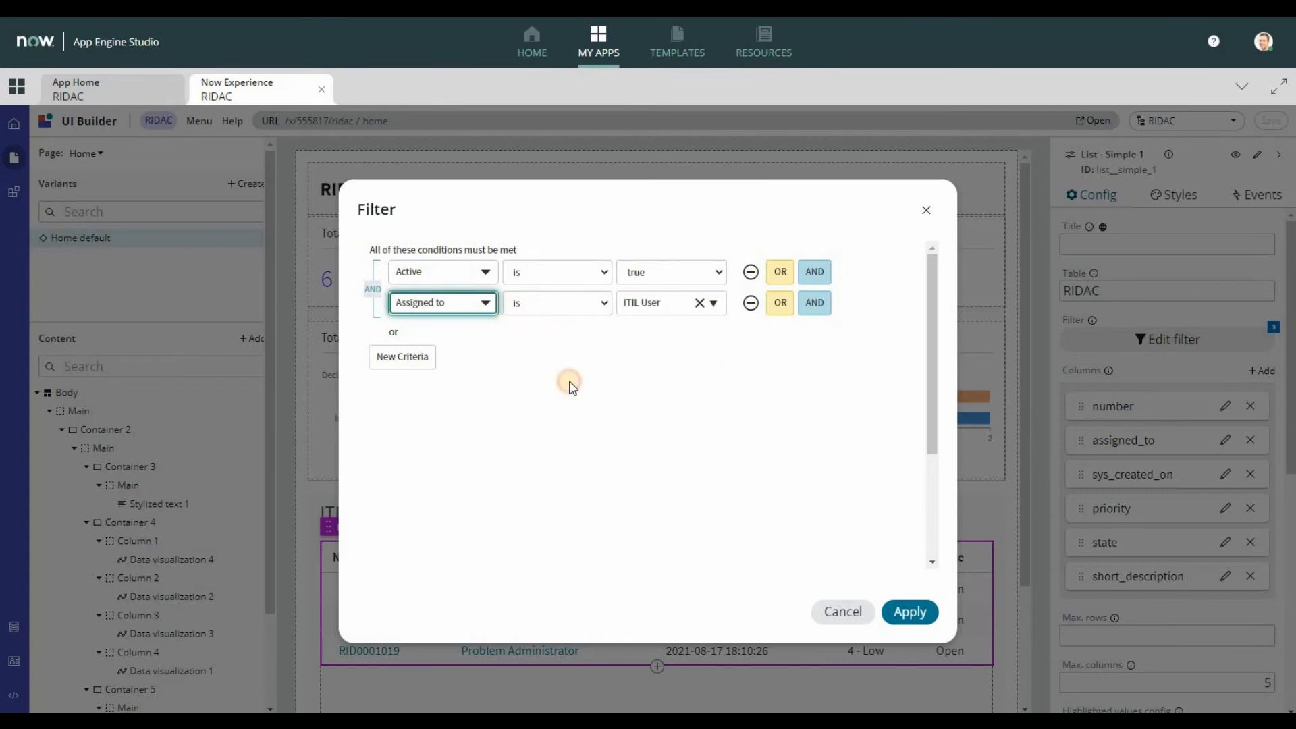
pyautogui.click(557, 302)
pyautogui.click(550, 487)
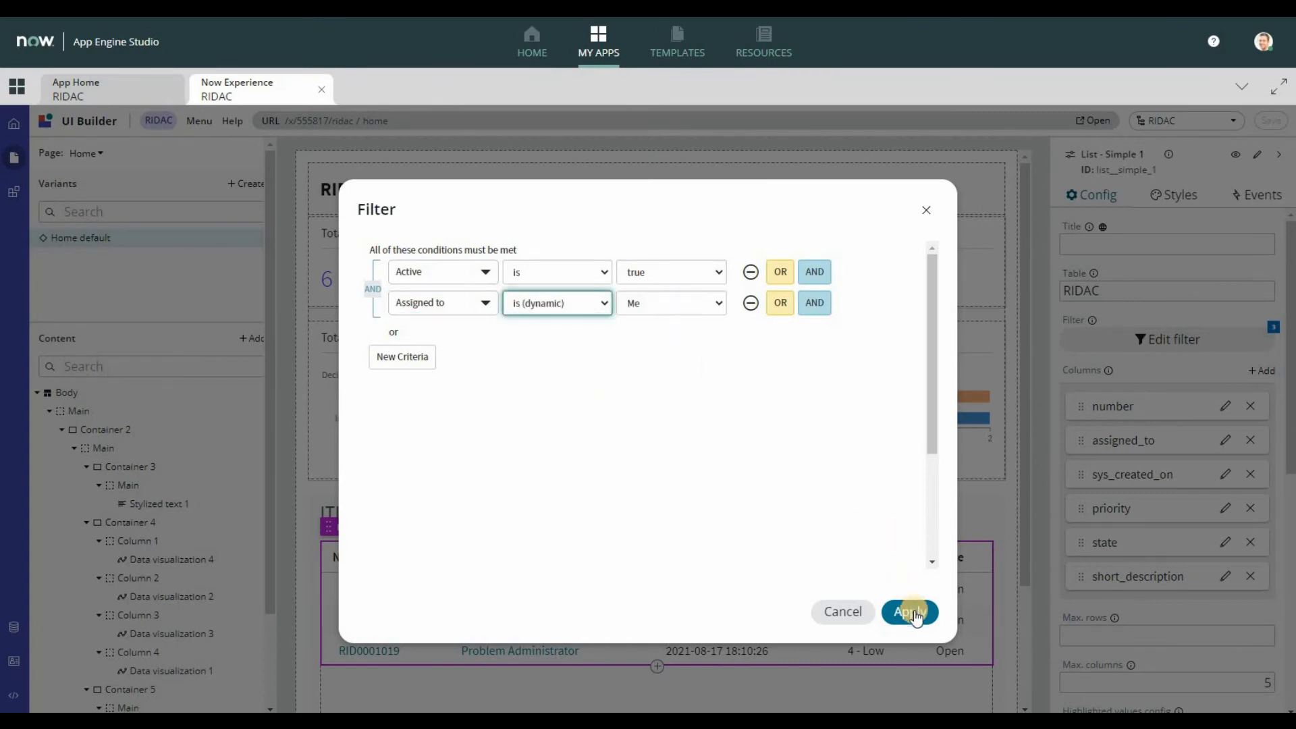
pyautogui.click(716, 306)
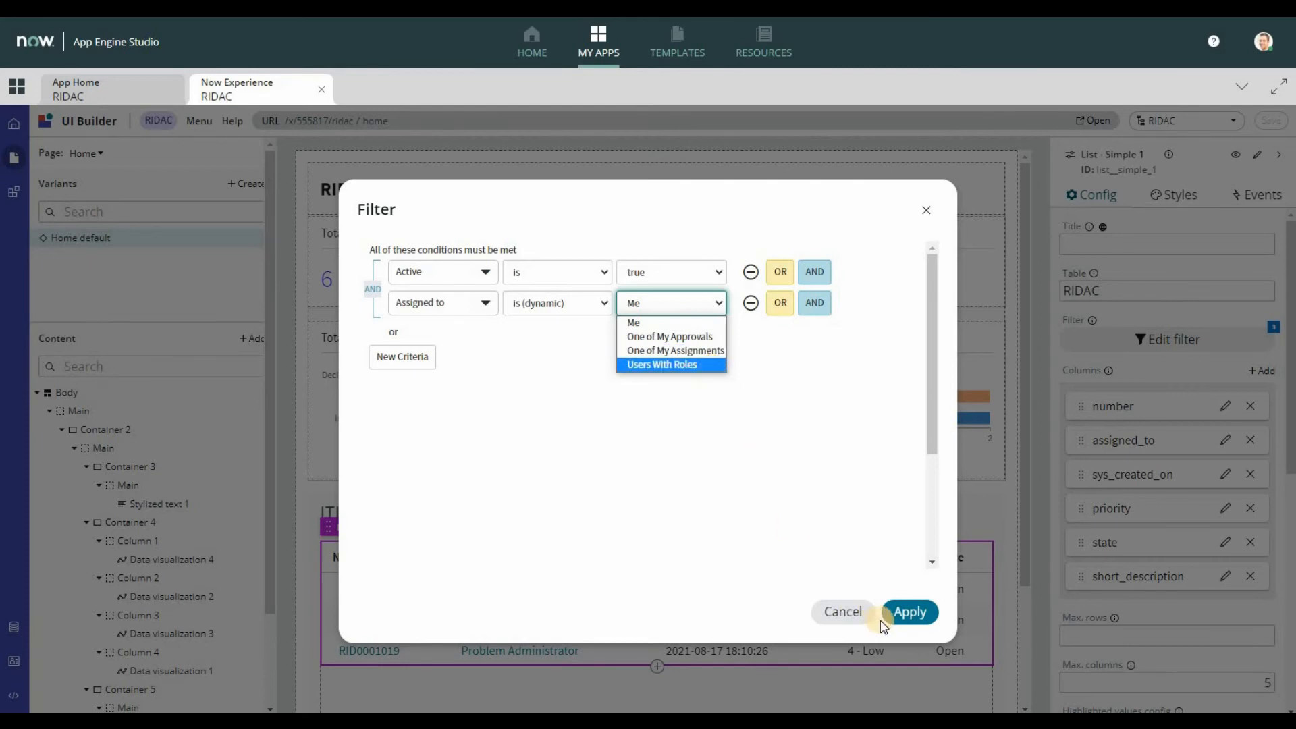
pyautogui.click(918, 611)
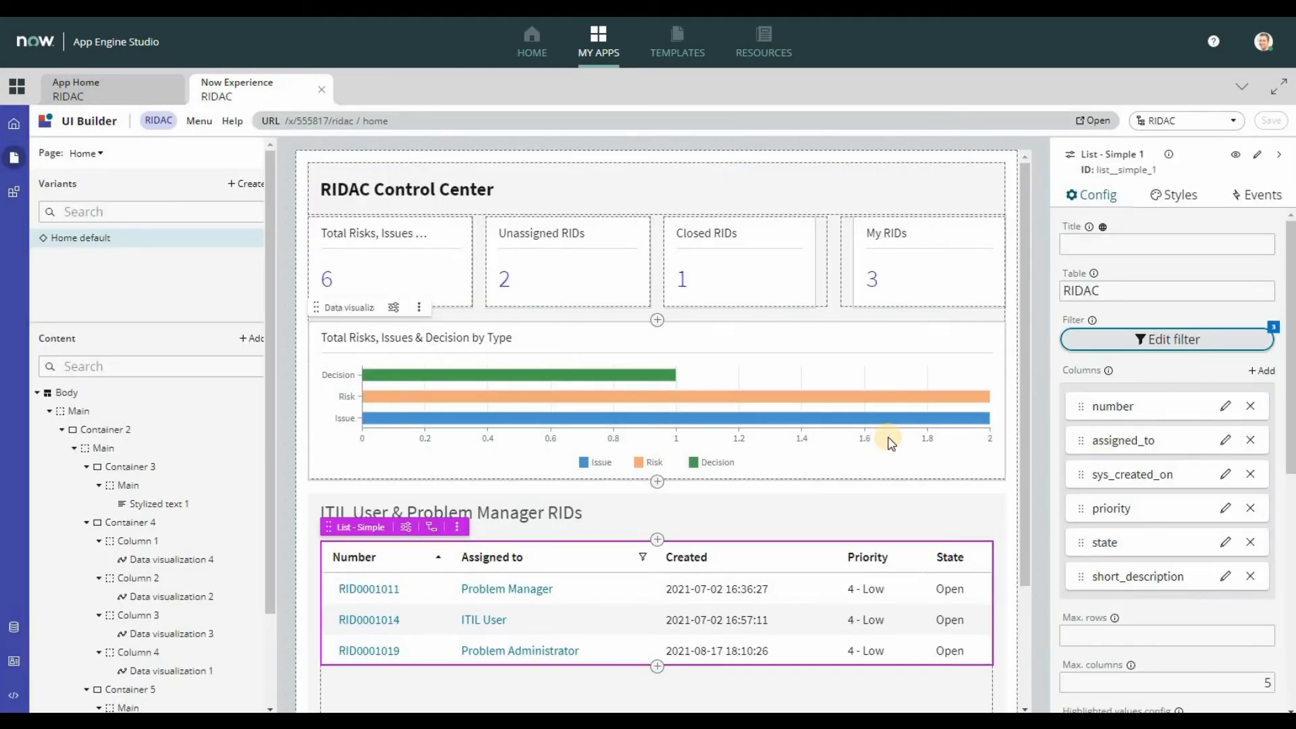
# - Filter the My RIDs score card by Active is true and Assigned to is (dynamic) Me, without the Problem condition, and save the page
pyautogui.click(940, 279)
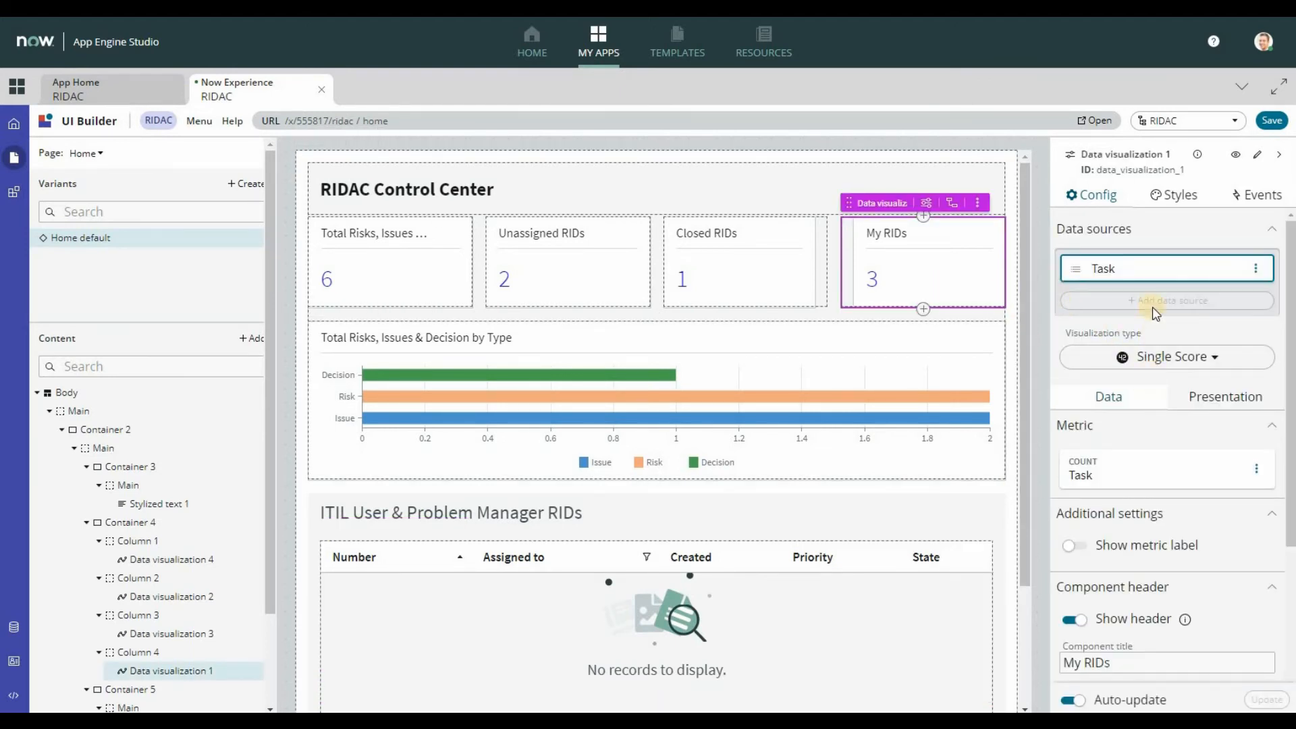
pyautogui.click(1131, 268)
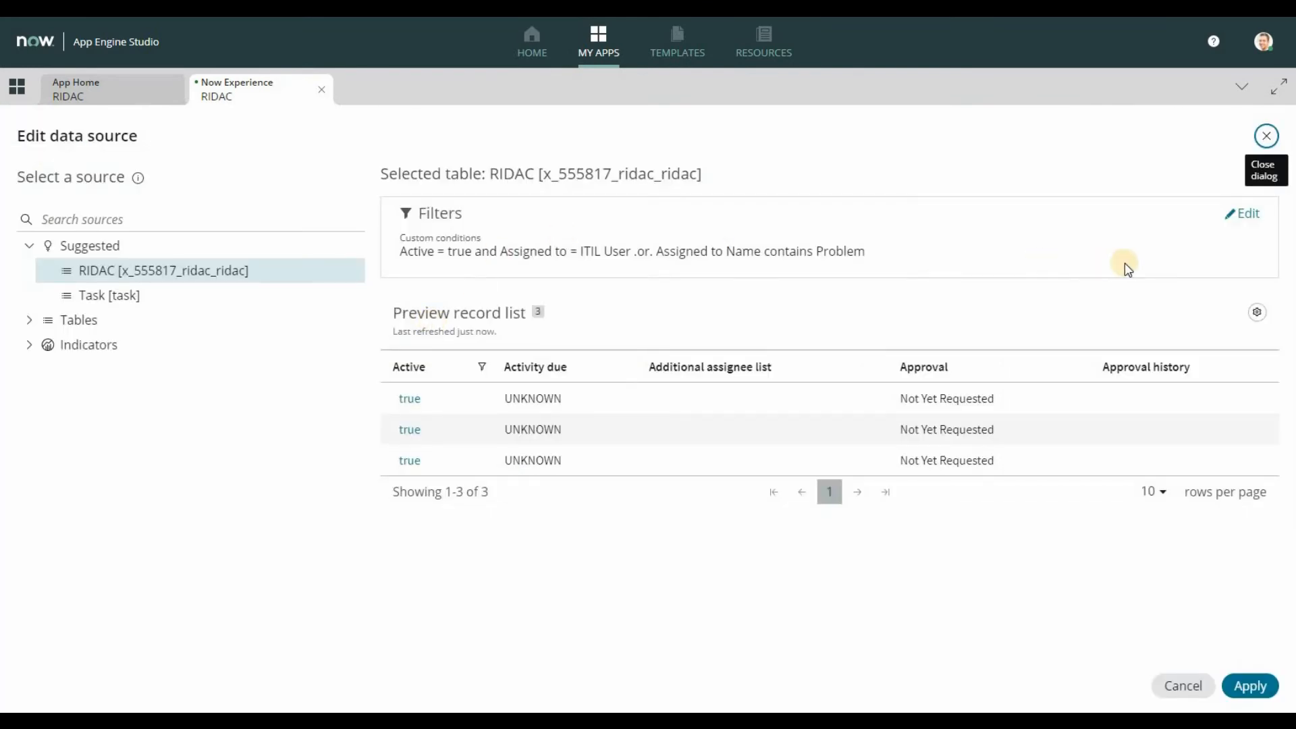
pyautogui.click(1248, 214)
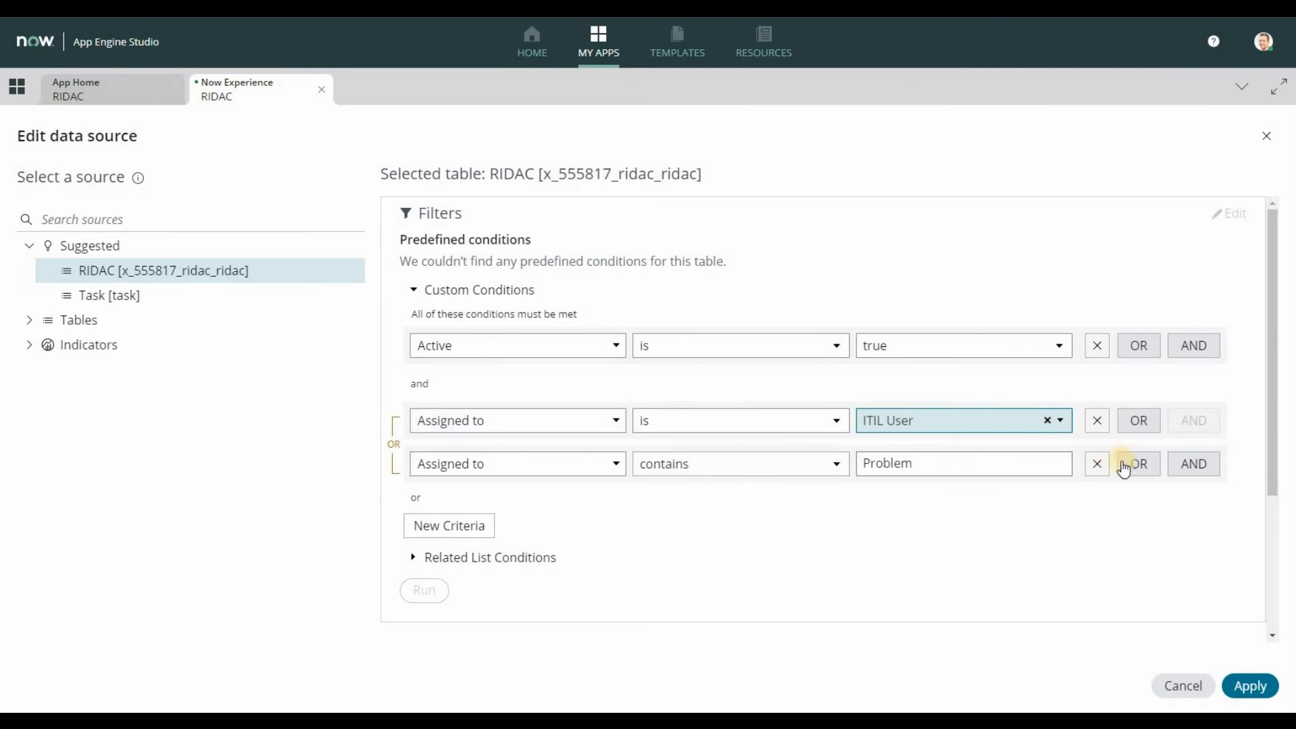
pyautogui.click(1096, 463)
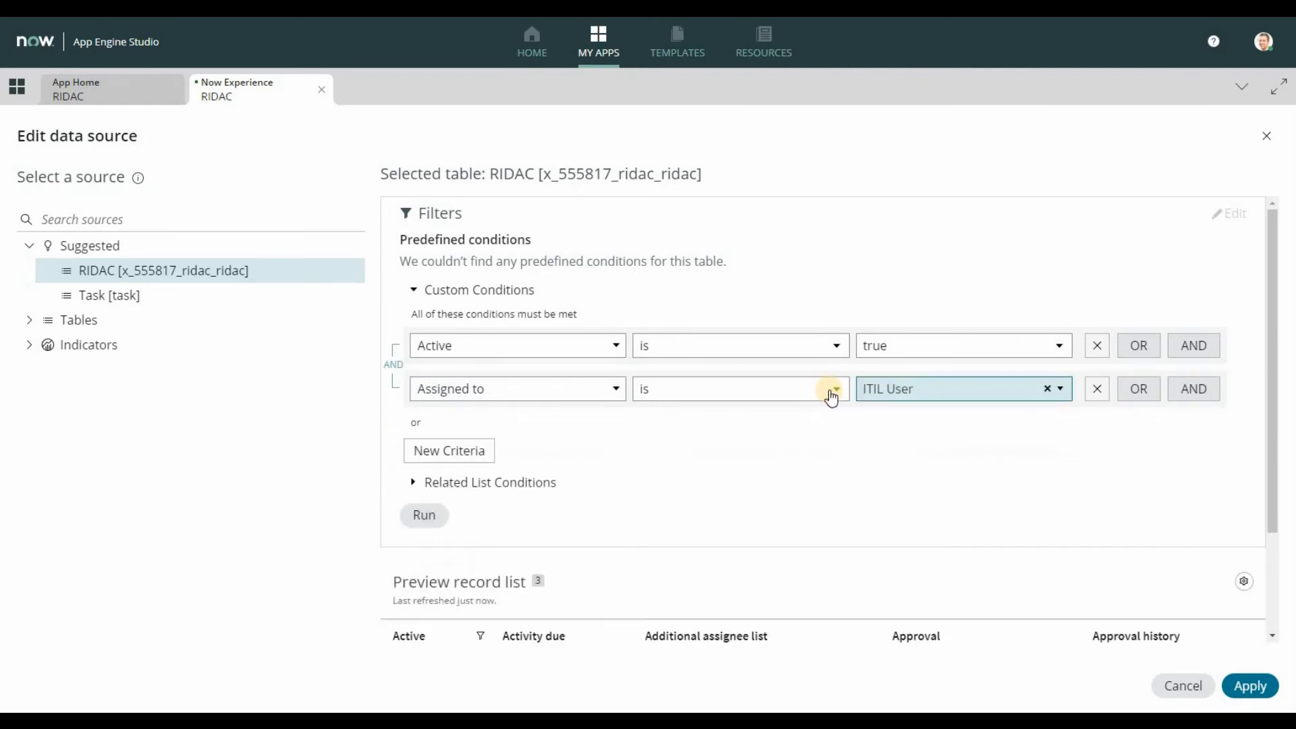
pyautogui.click(780, 401)
pyautogui.click(702, 618)
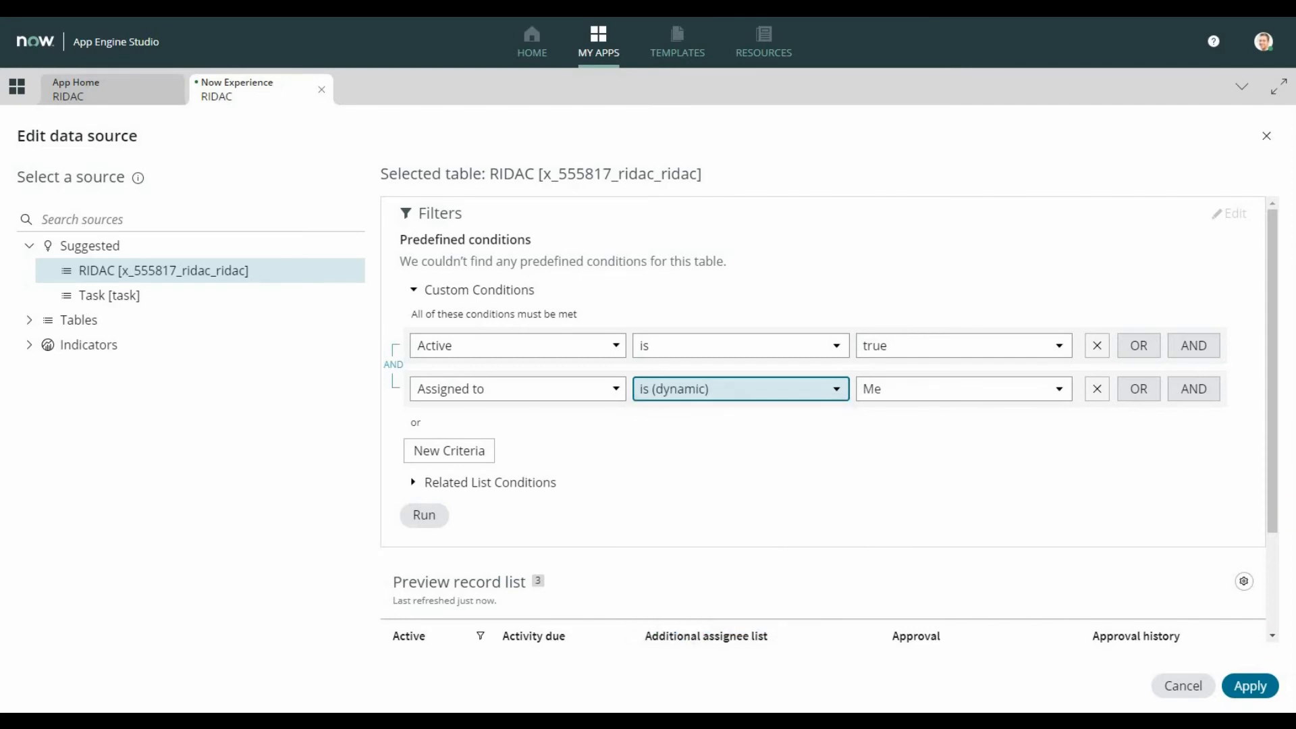
pyautogui.click(1248, 687)
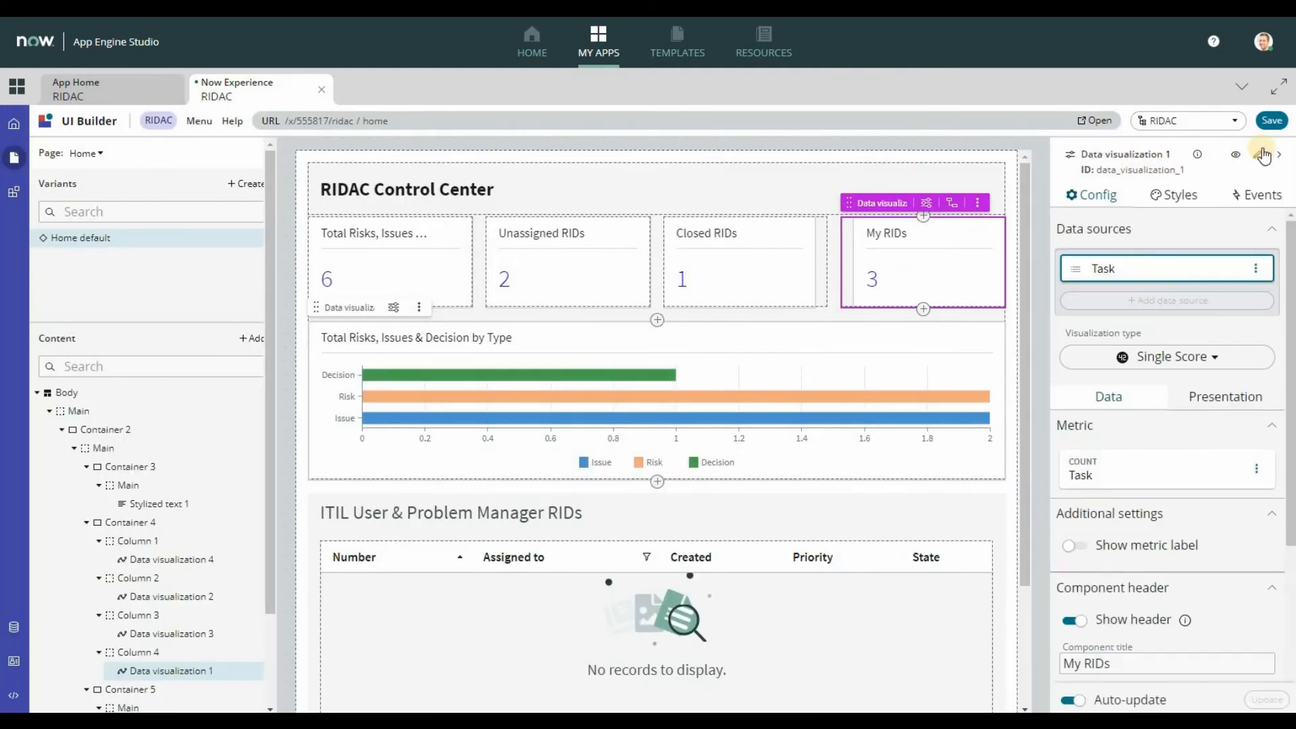
pyautogui.click(1272, 120)
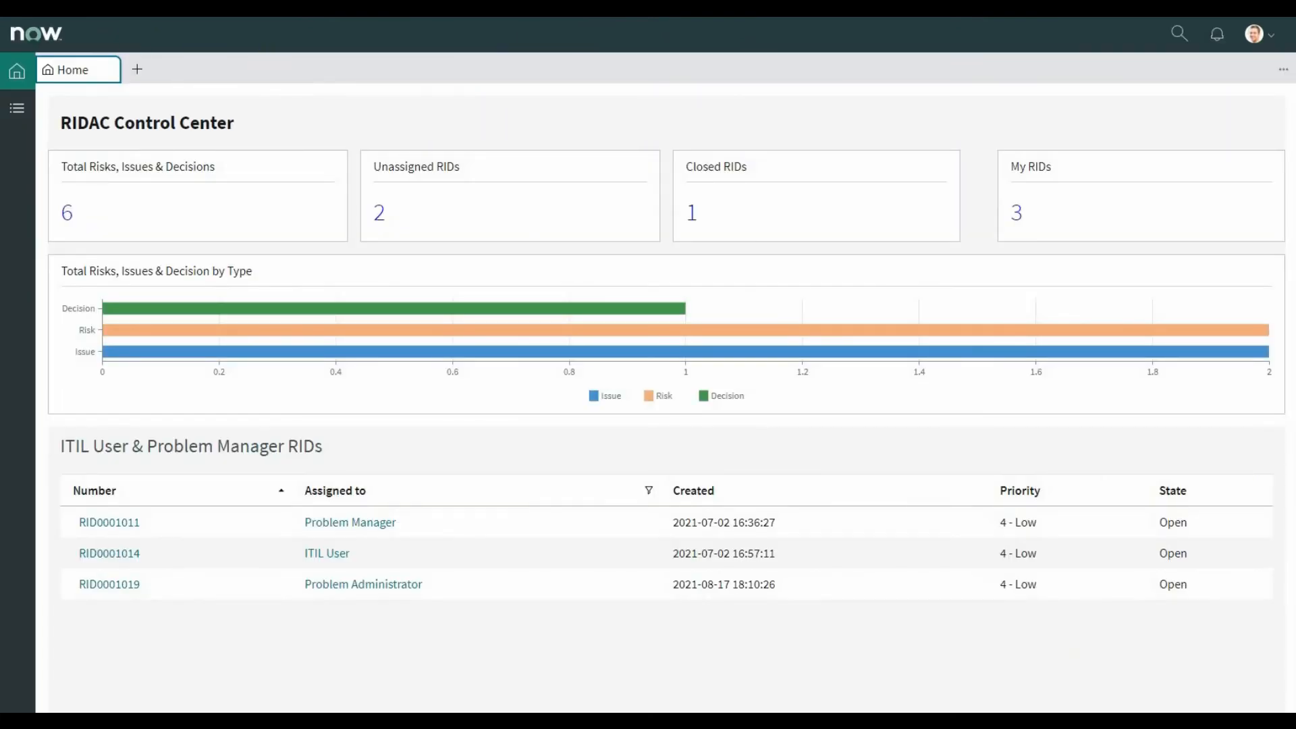
# - Refresh the live workspace Home page and look over its score cards, bar chart and RIDs list
pyautogui.press('F5')
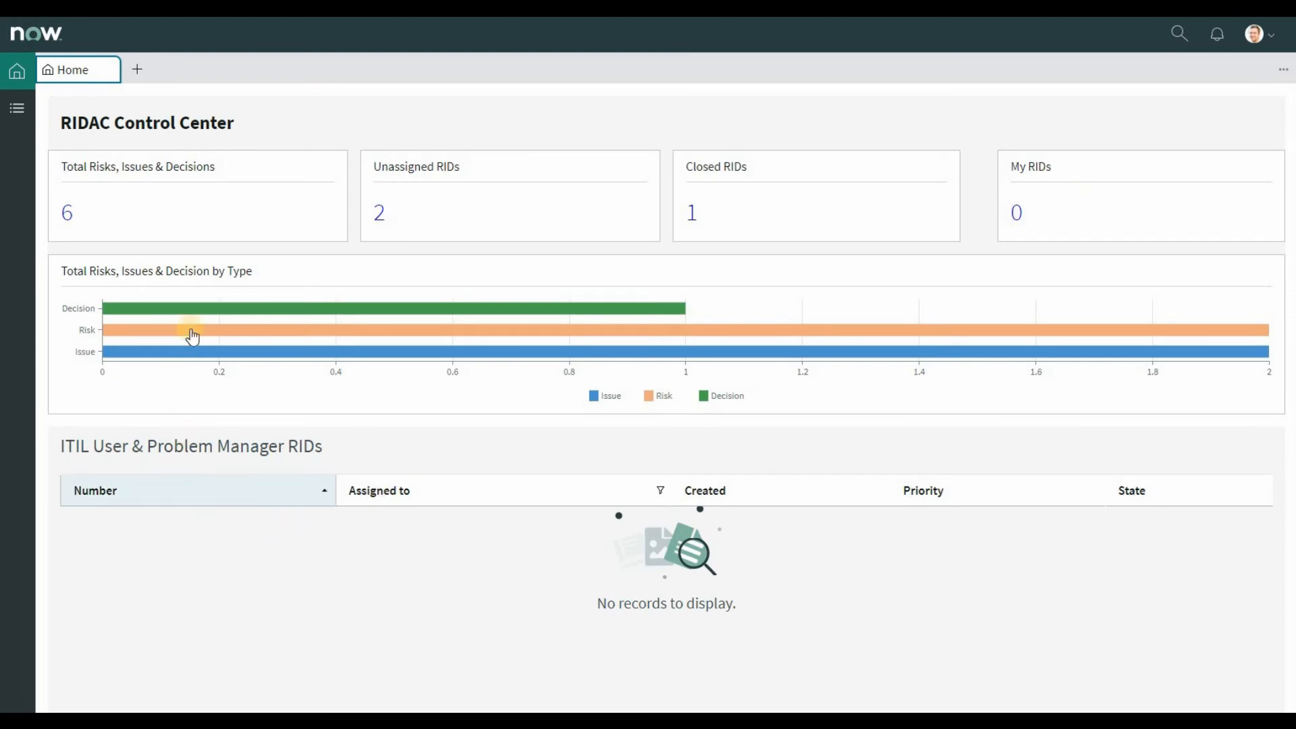
pyautogui.moveTo(189, 312)
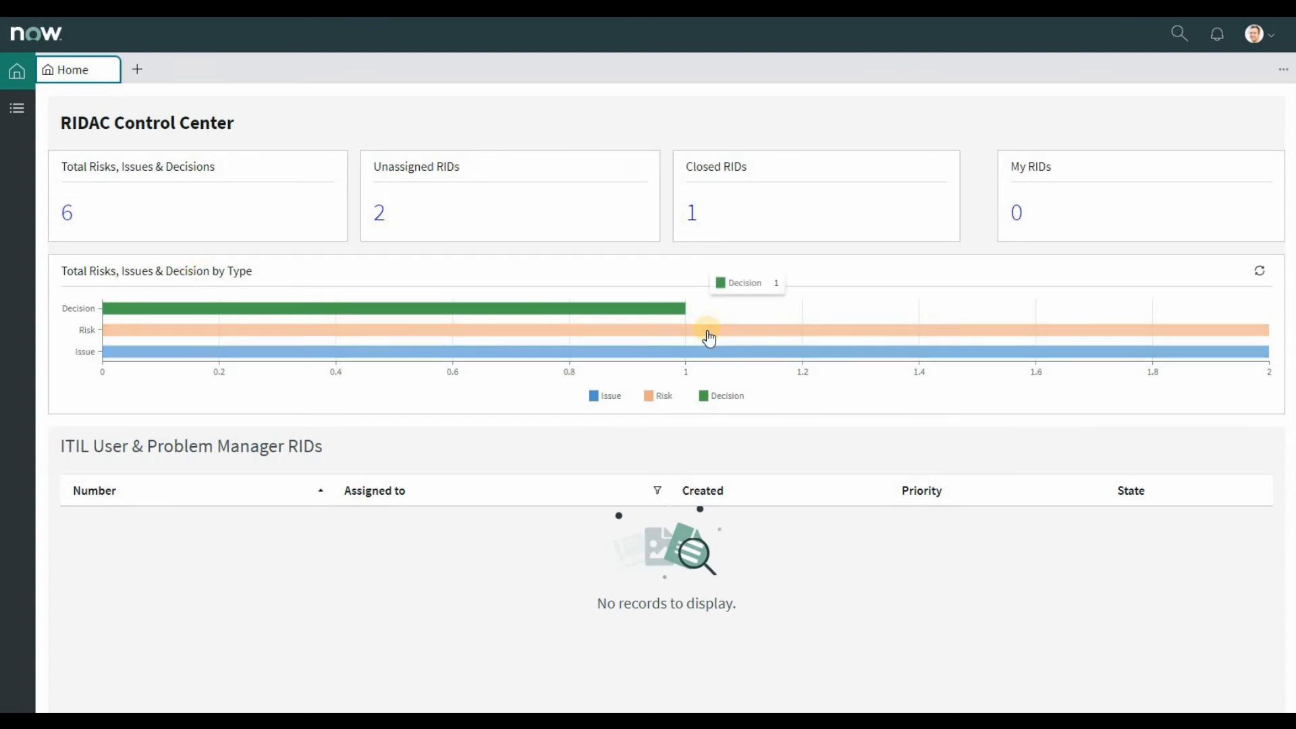
pyautogui.moveTo(822, 304)
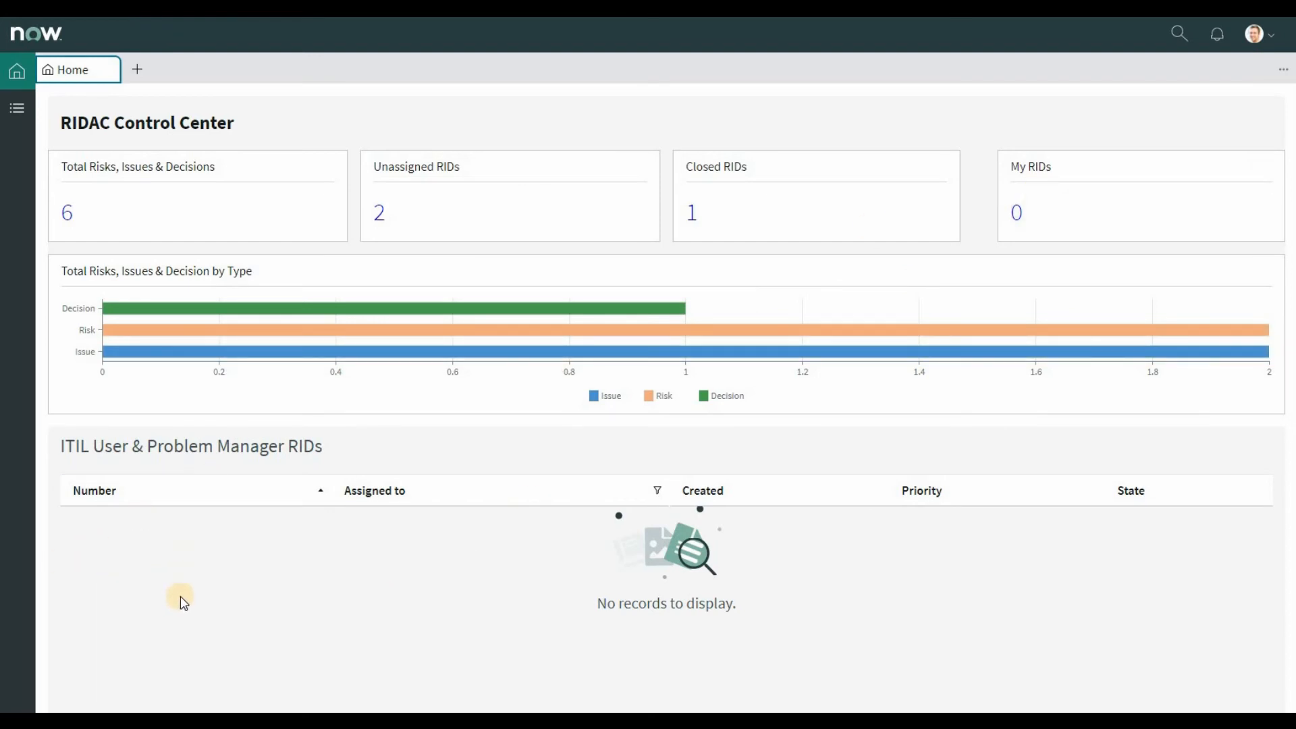
pyautogui.click(217, 487)
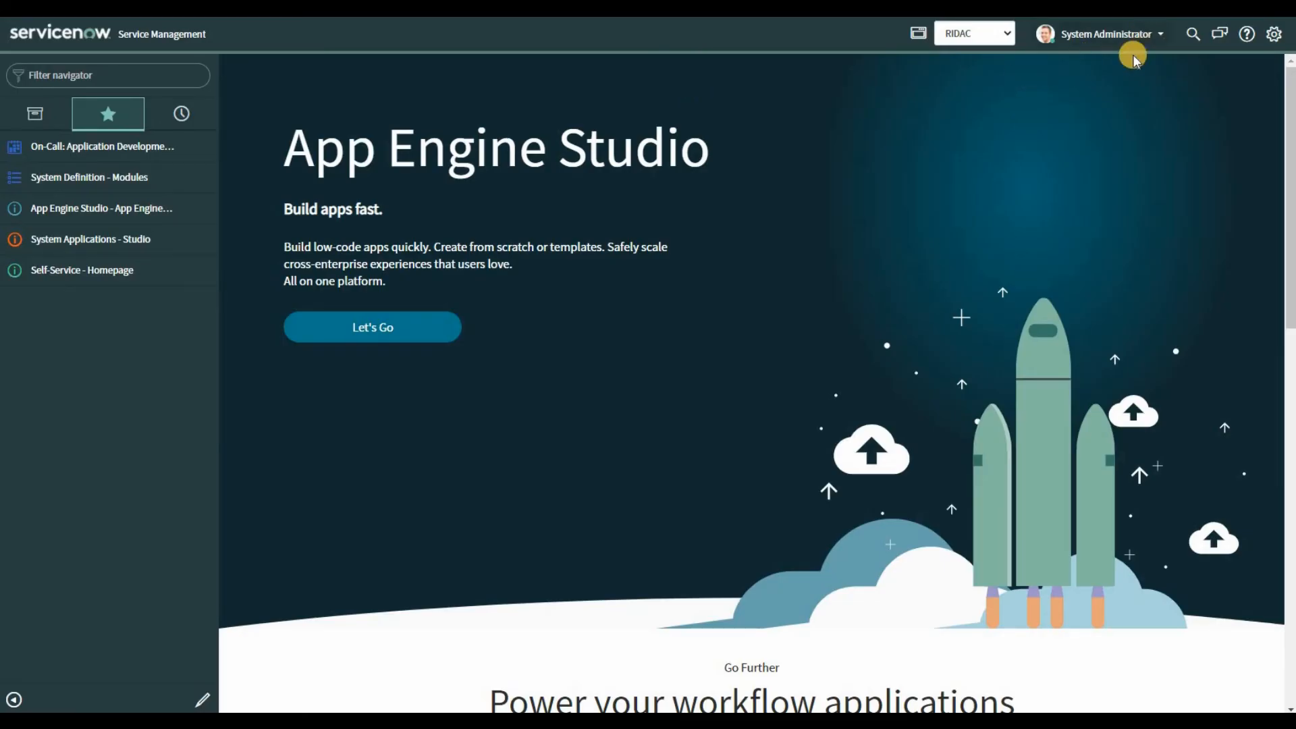
# - Switch to the ServiceNow Service Management page and impersonate the Problem Manager user
pyautogui.click(1133, 55)
pyautogui.click(1118, 81)
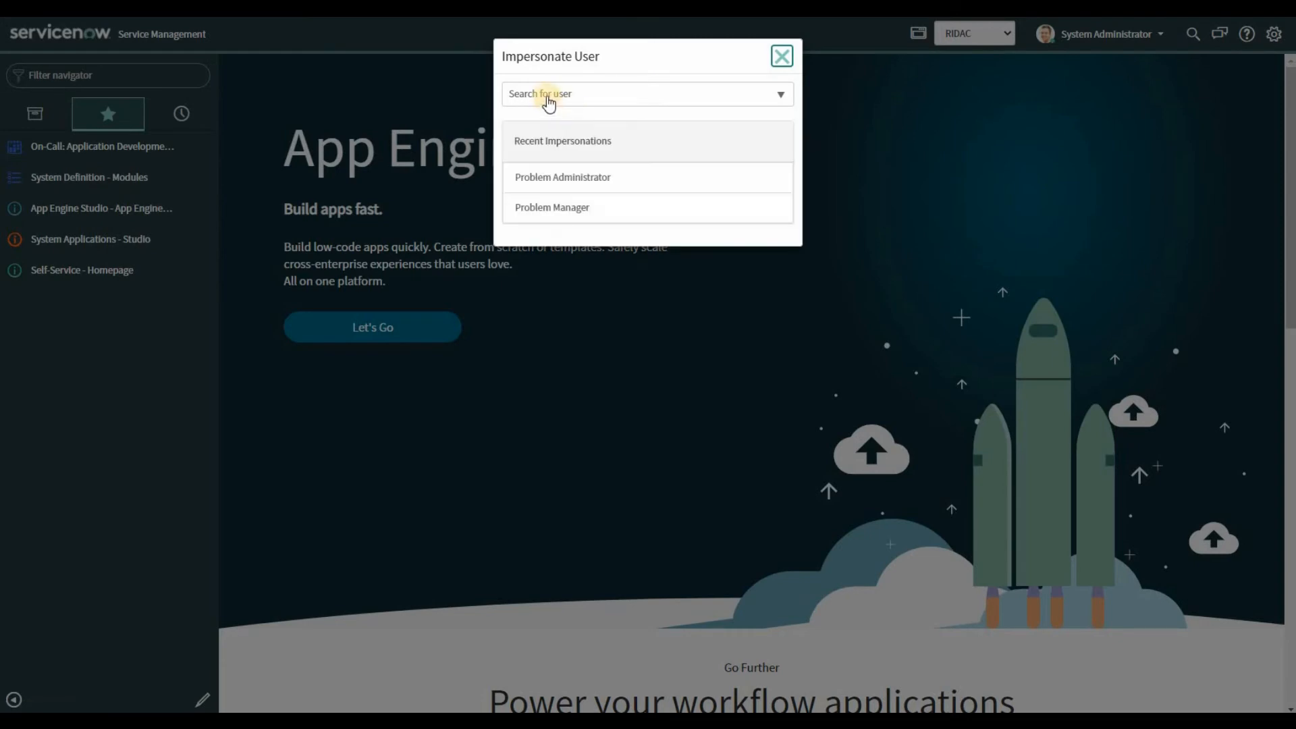
pyautogui.click(547, 215)
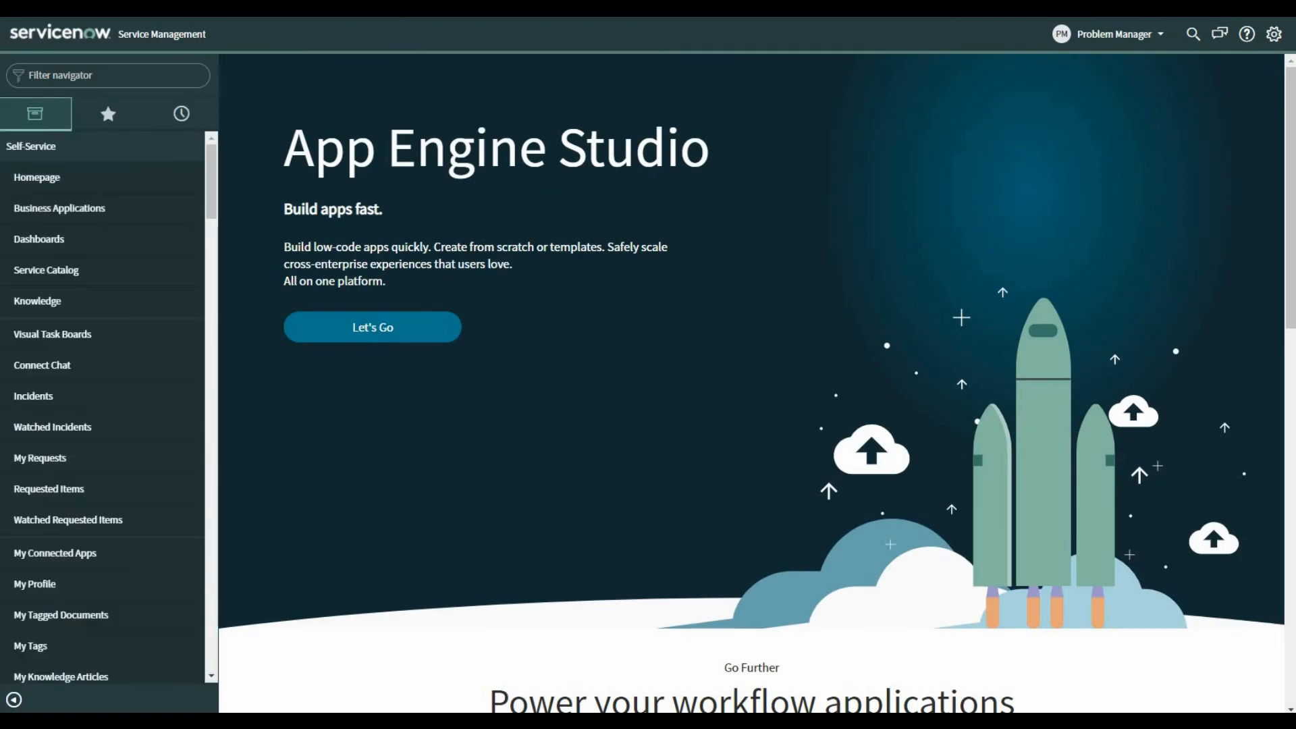
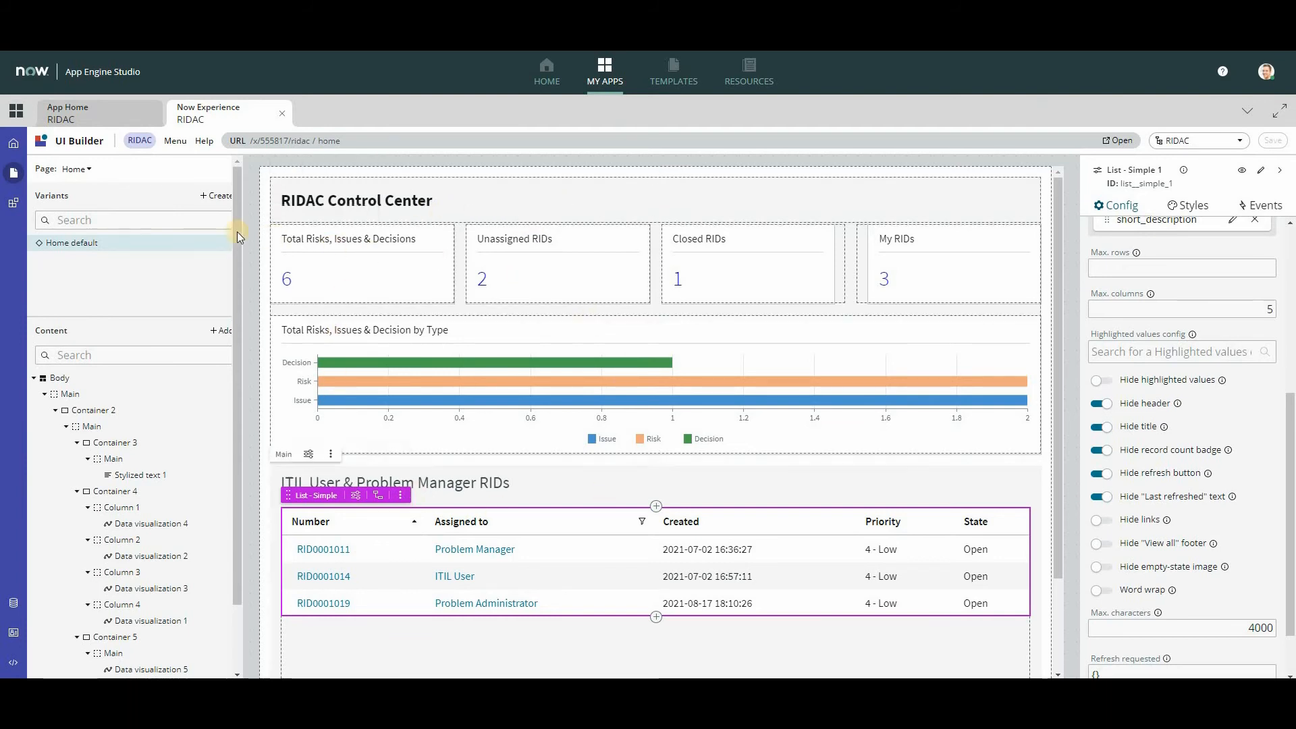
# - Open the List page in UI Builder, and view RIDAC's All list and its DB Connection to Legacy System record in the live workspace
pyautogui.click(76, 169)
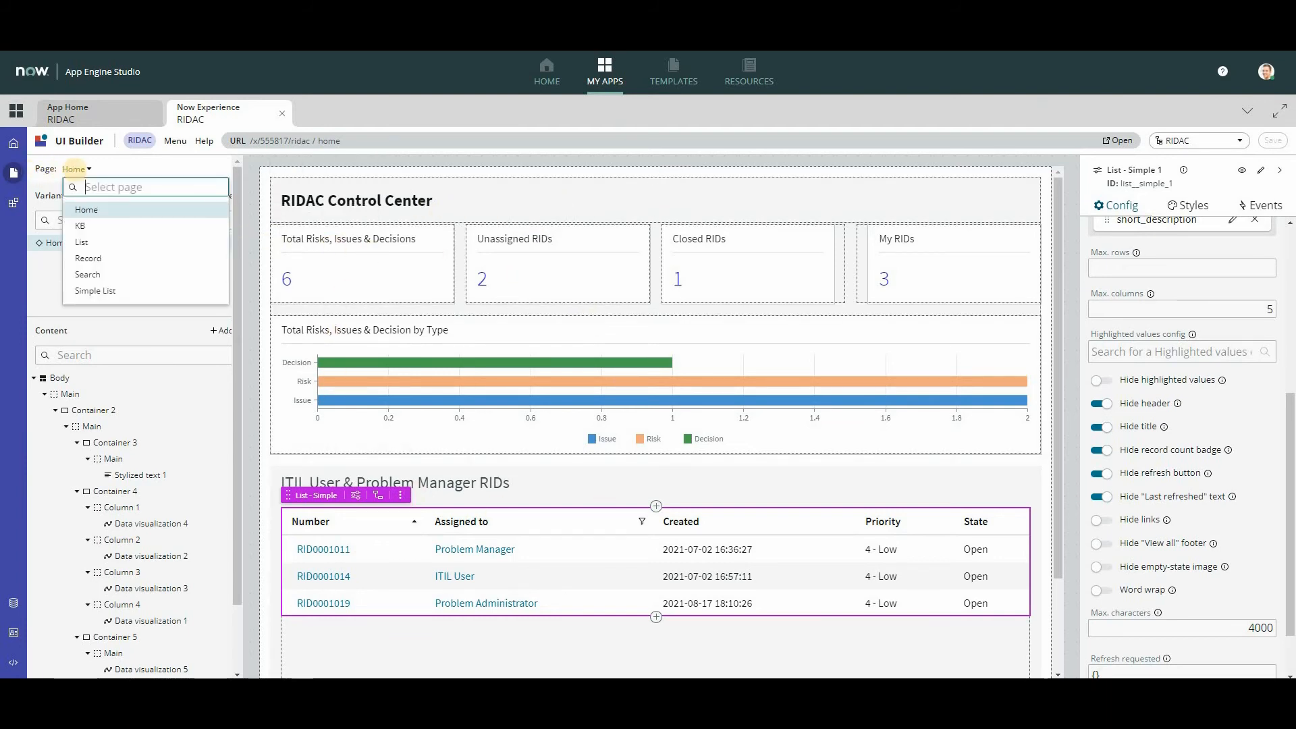
pyautogui.click(86, 246)
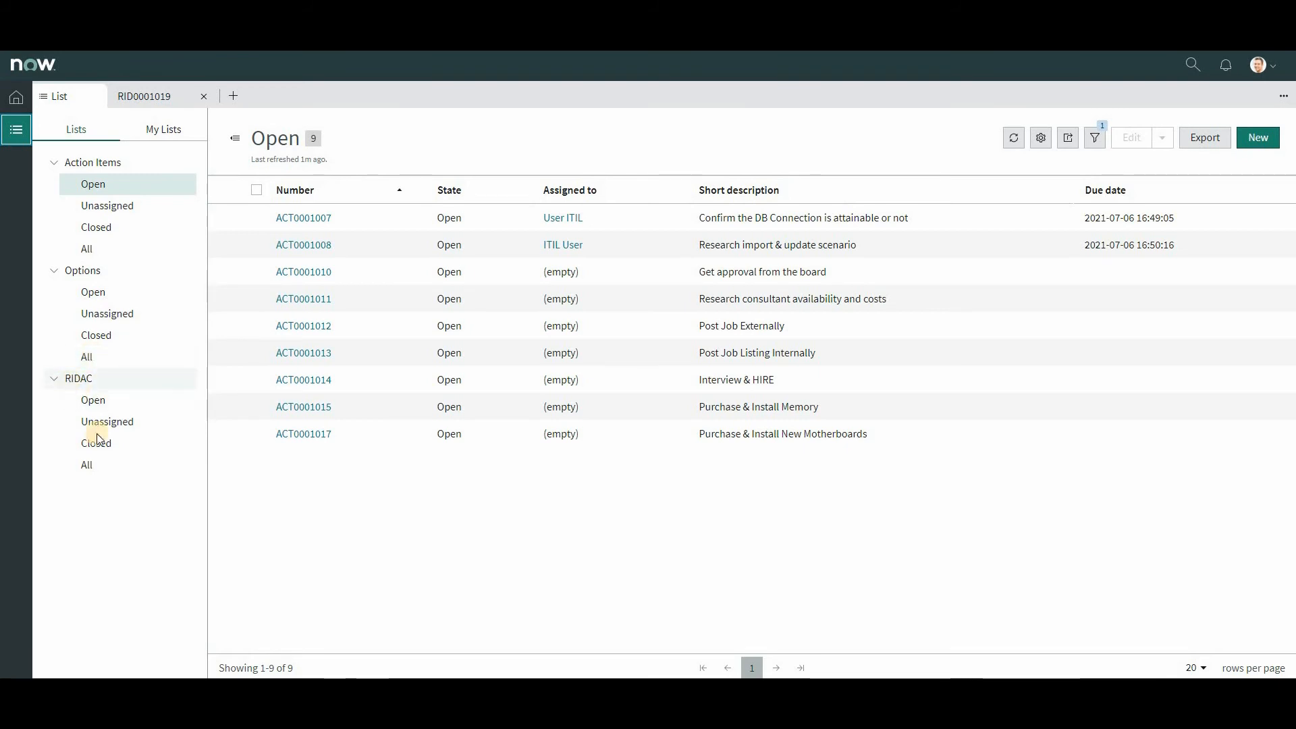
pyautogui.click(85, 464)
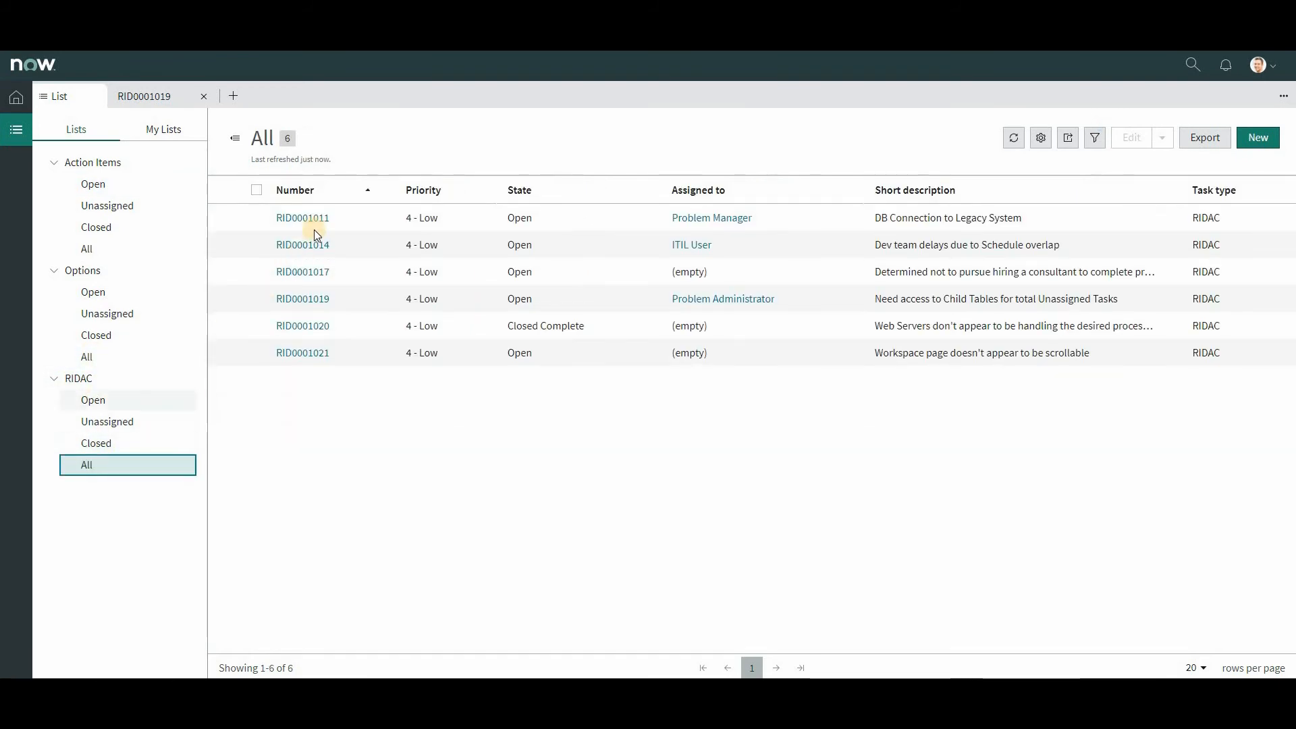
pyautogui.click(314, 222)
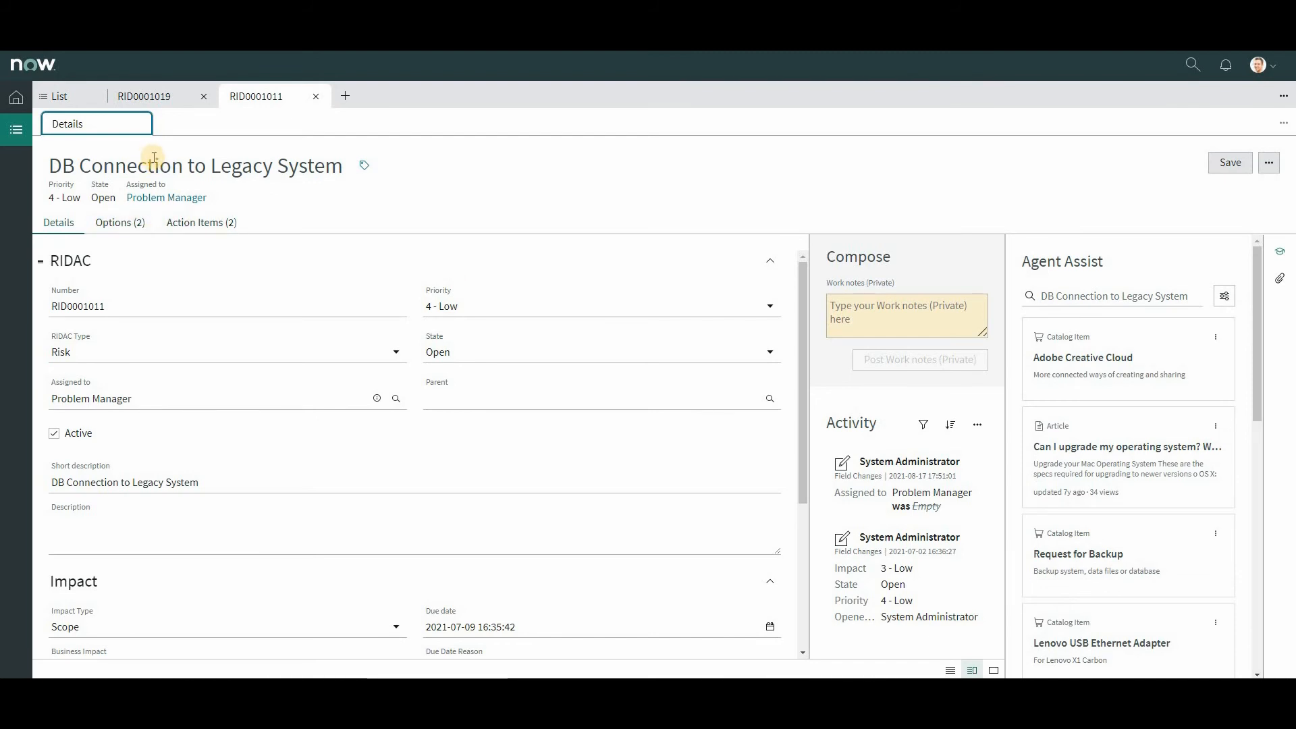
pyautogui.click(17, 129)
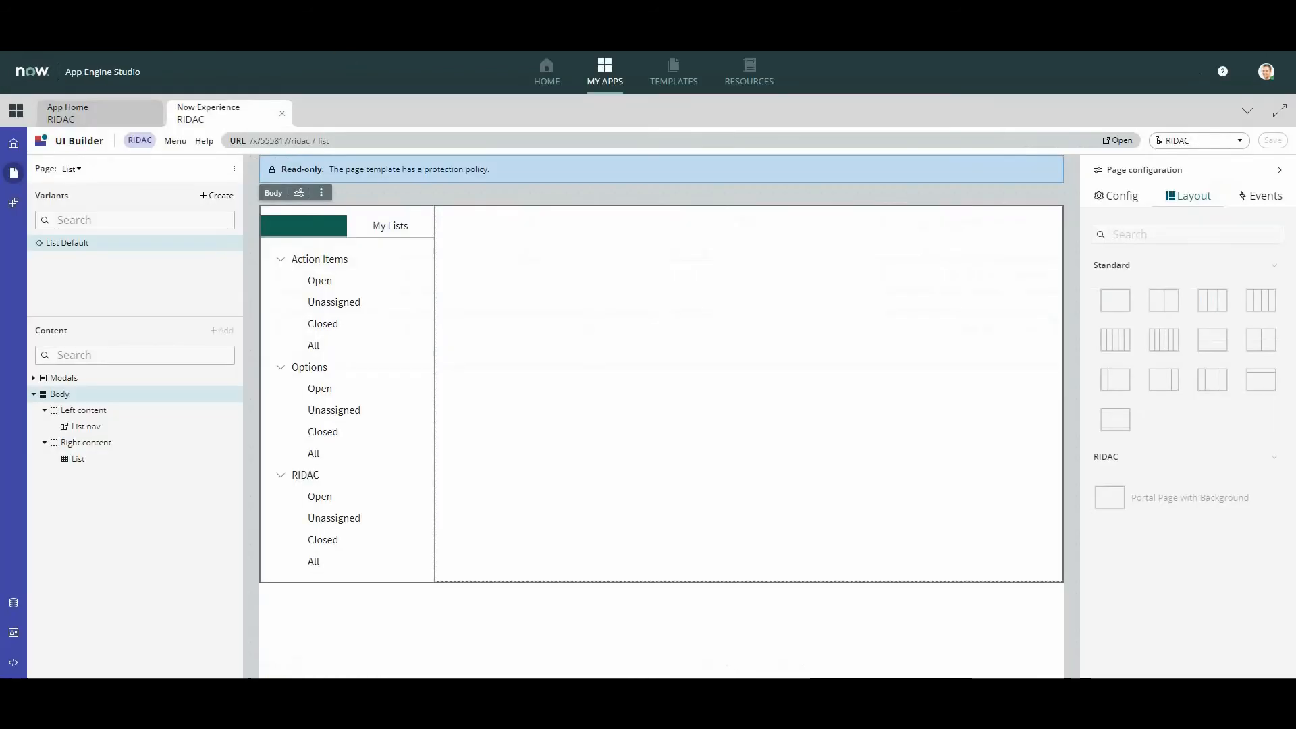
# - Select the List nav component on the List page, review its settings and open its Configuration to reach the RIDAC_menu_config record
pyautogui.click(458, 275)
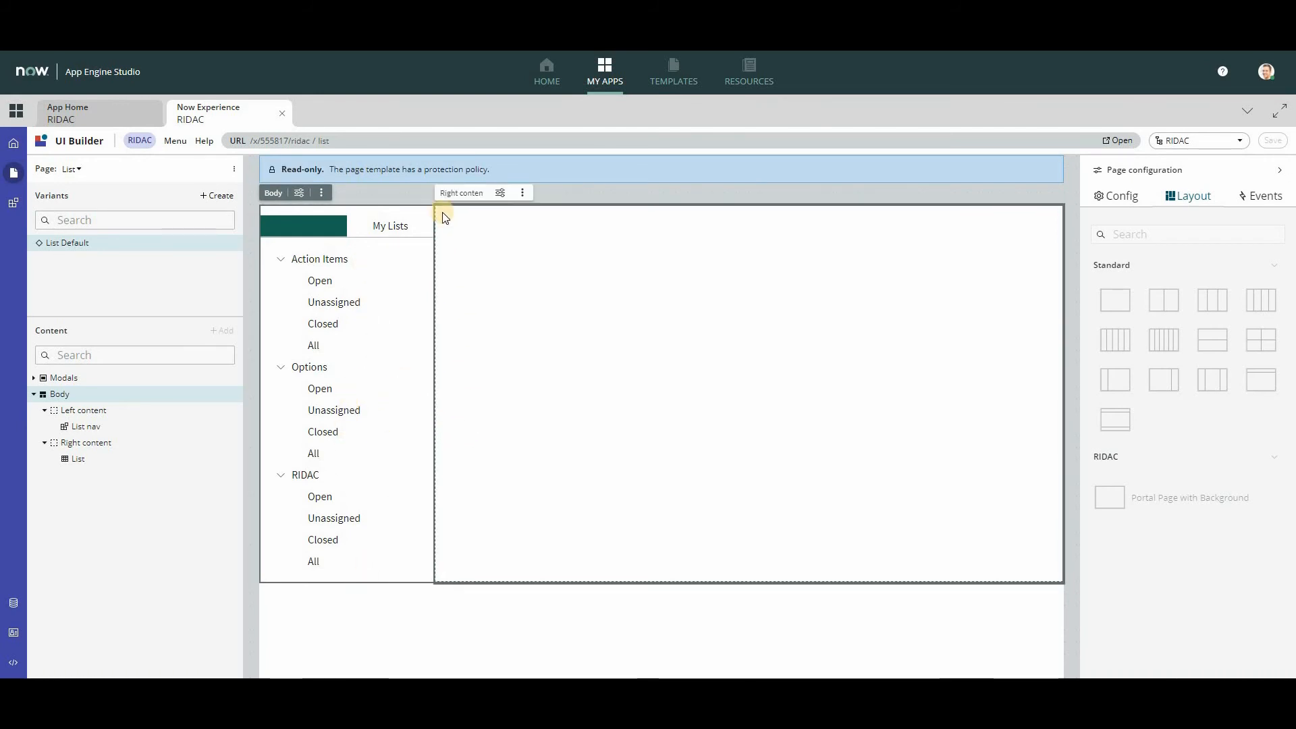
pyautogui.click(385, 313)
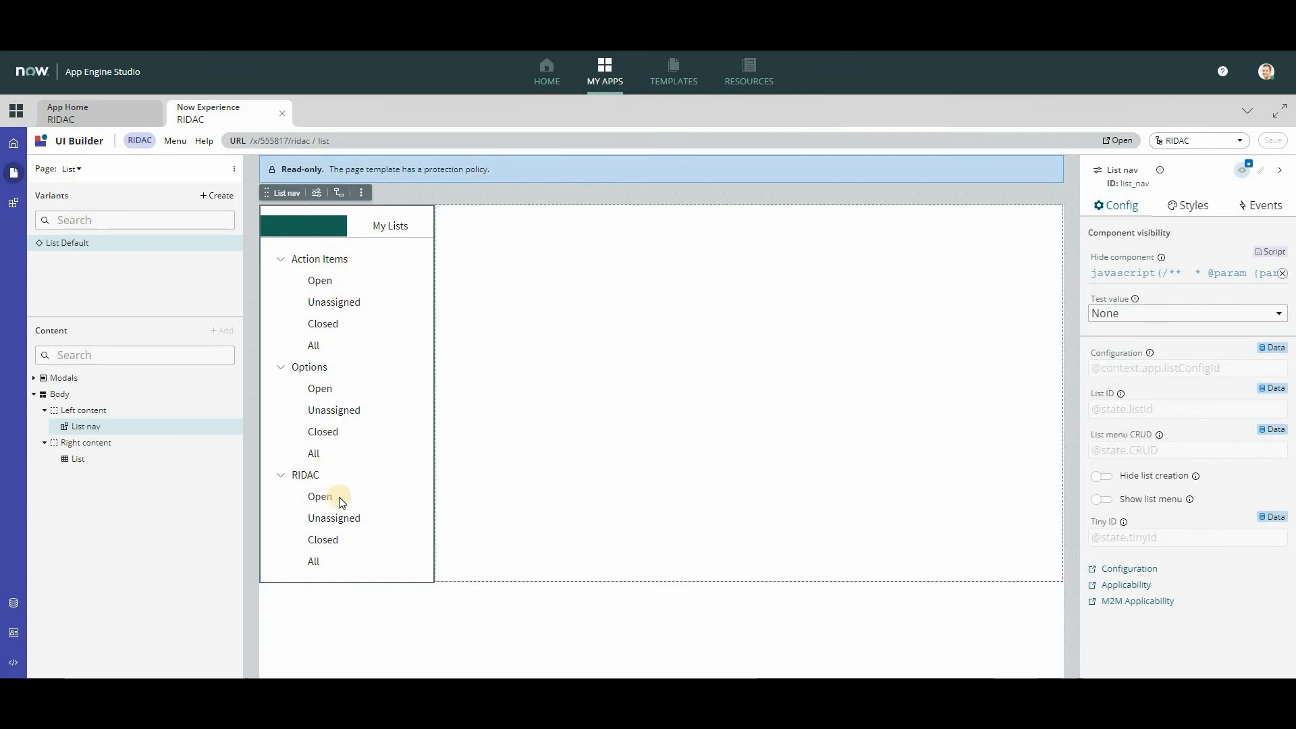
pyautogui.moveTo(291, 194)
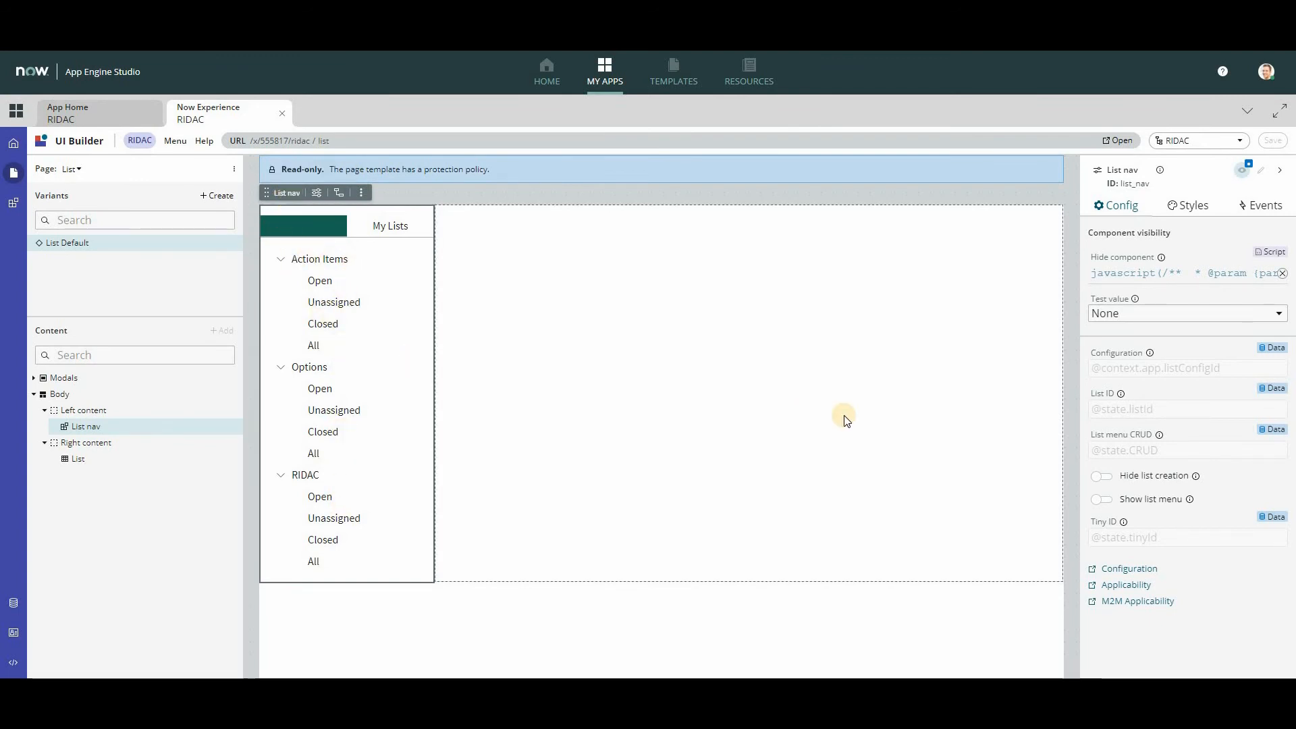
pyautogui.click(1120, 205)
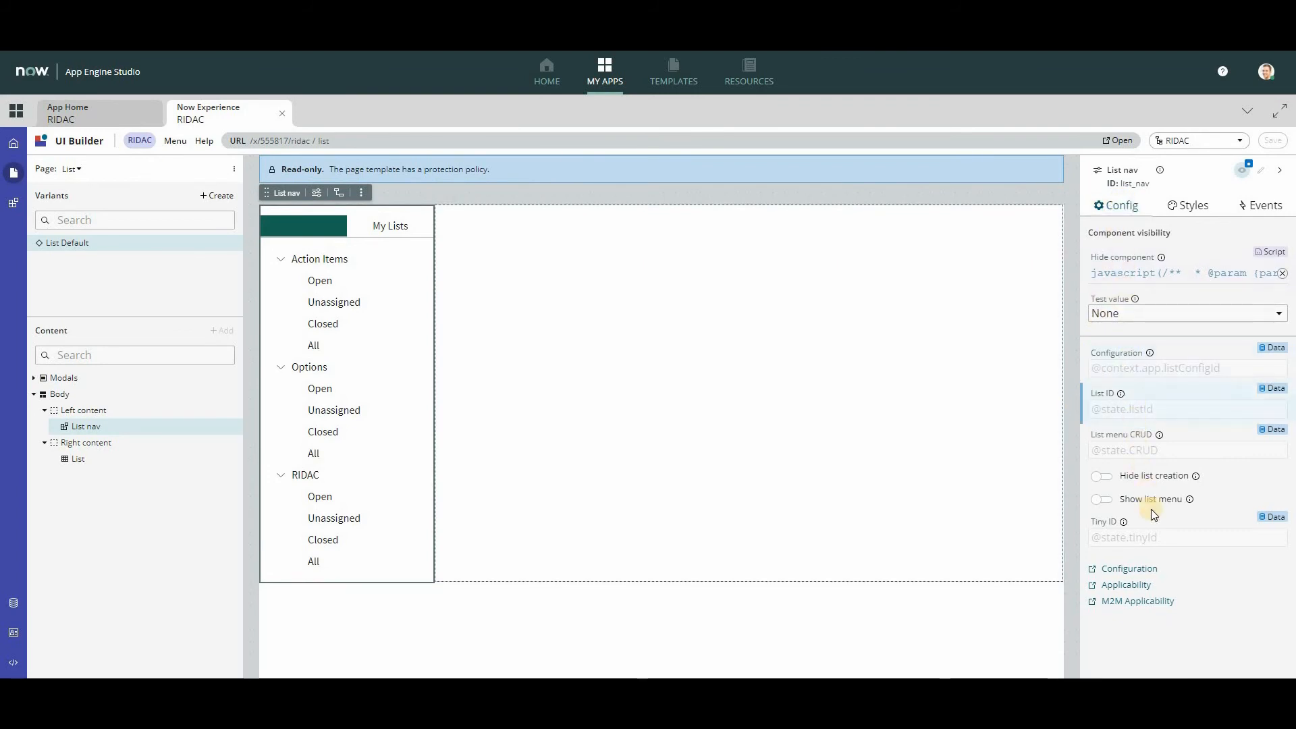
pyautogui.click(1122, 208)
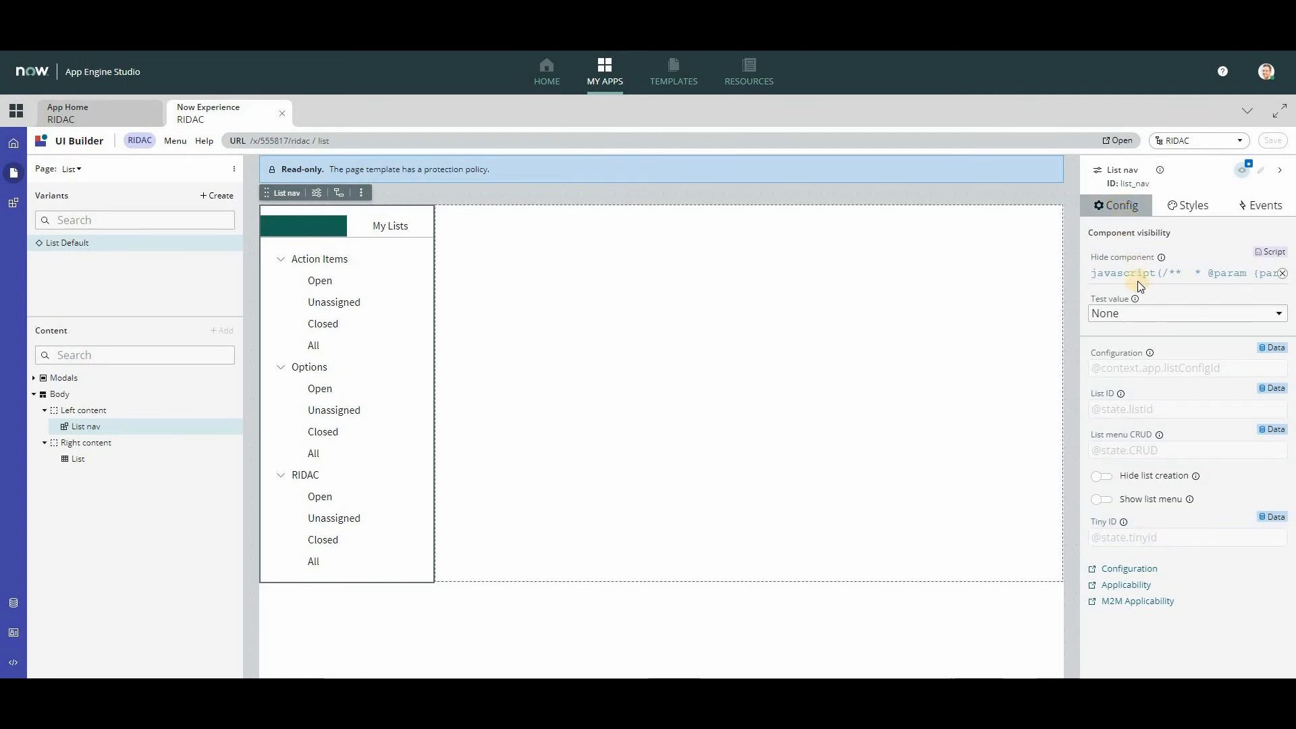
pyautogui.click(1127, 571)
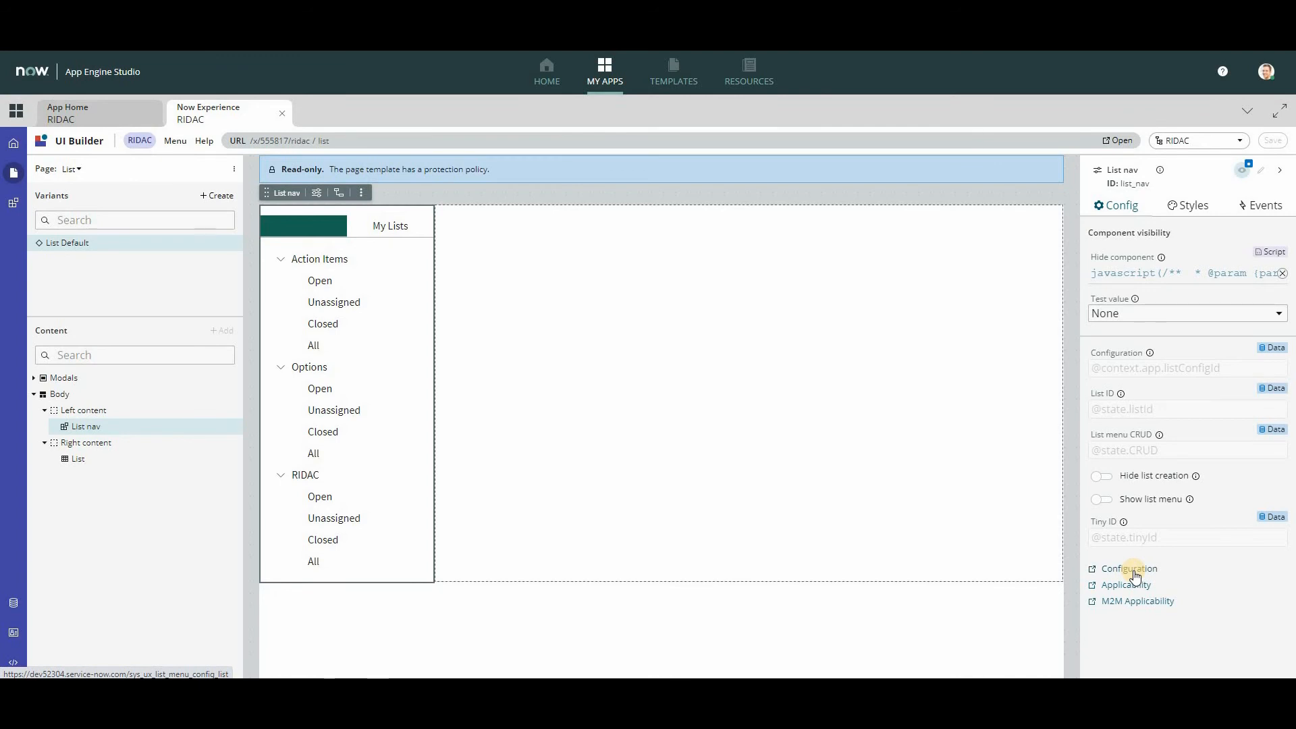
pyautogui.click(1122, 570)
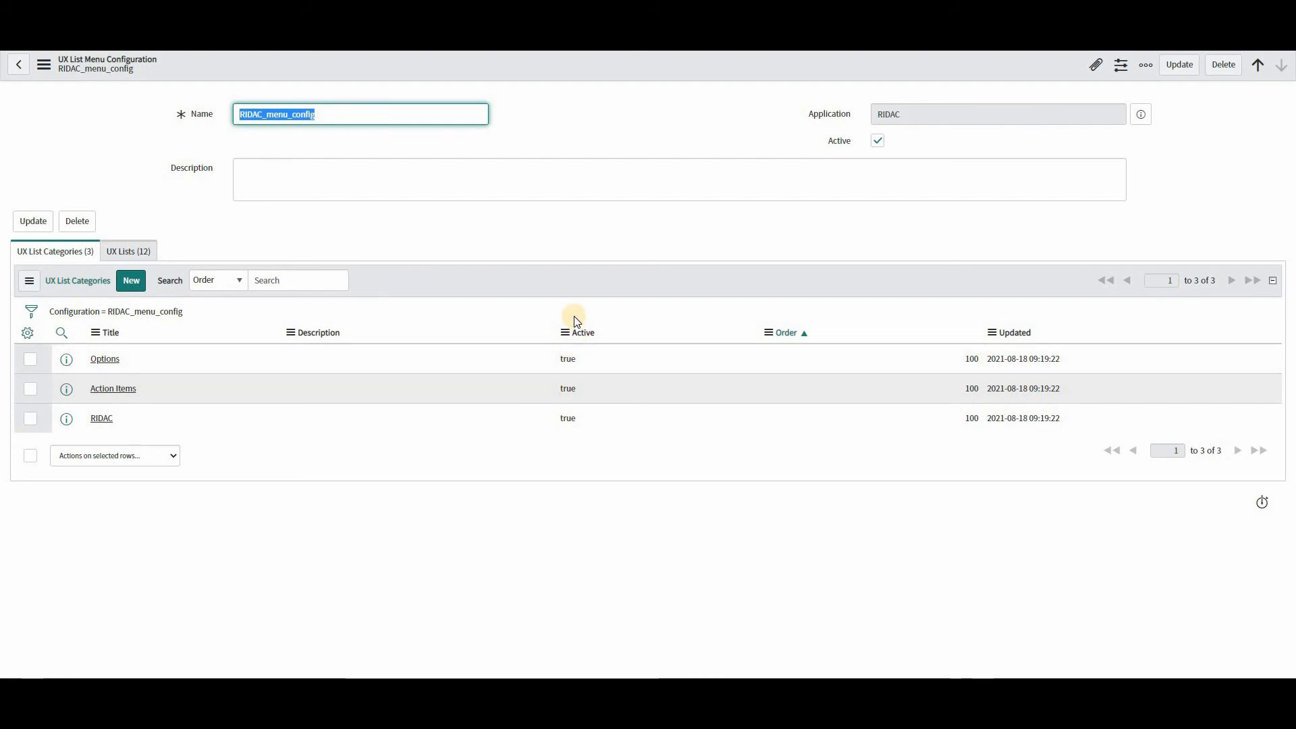
# - Set Active to false for the Options category in the UX List Categories of RIDAC_menu_config
pyautogui.click(586, 359)
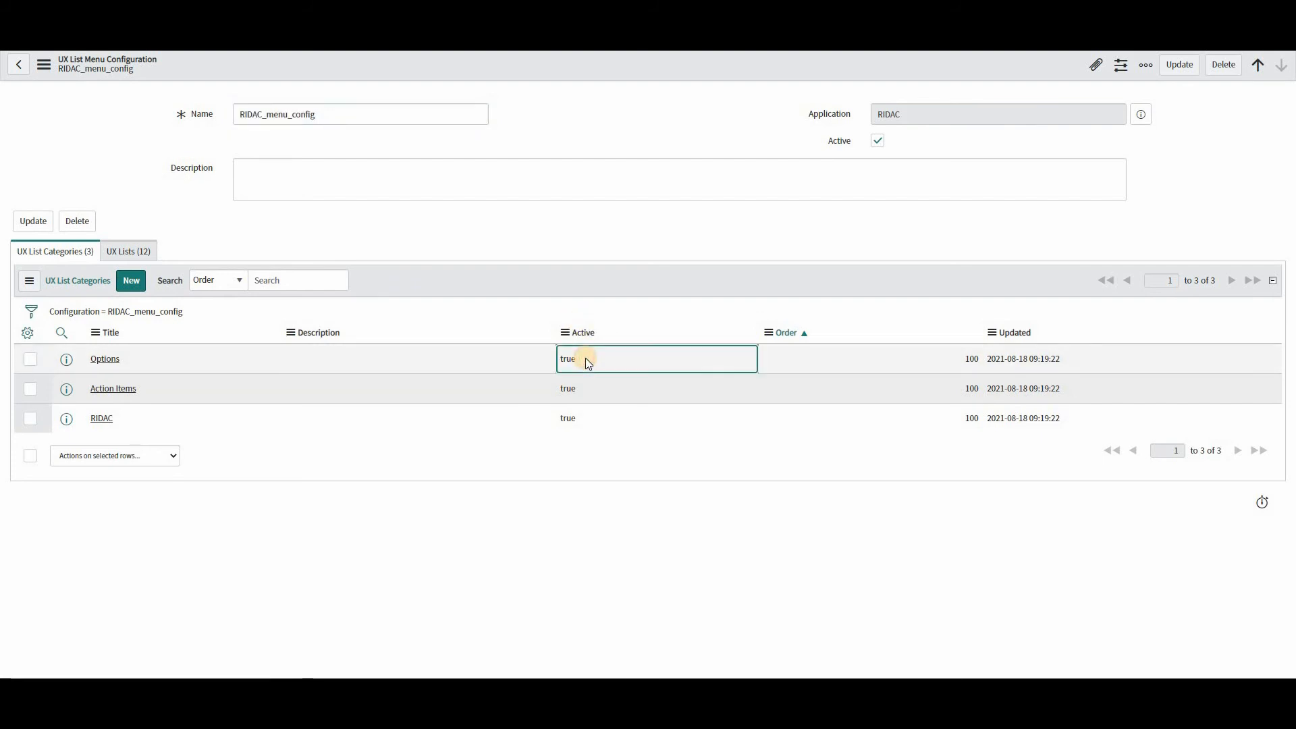
pyautogui.doubleClick(586, 358)
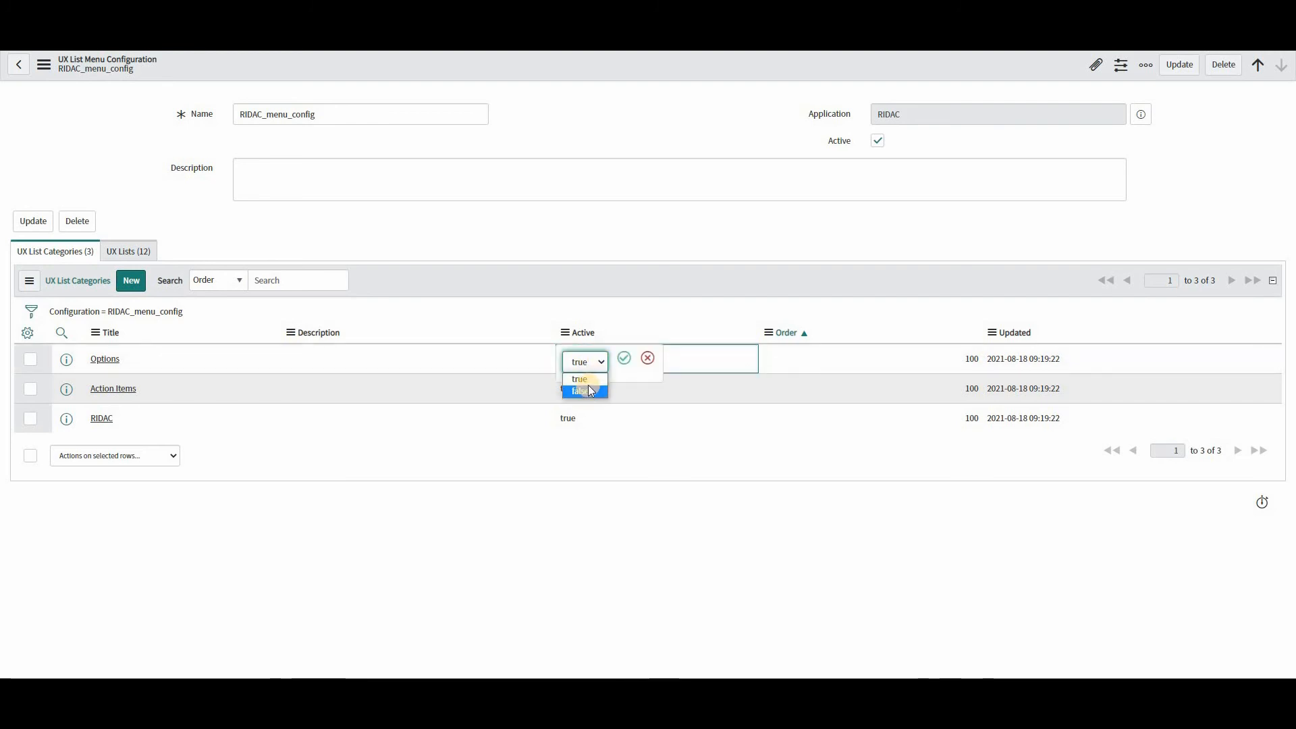
pyautogui.click(586, 392)
pyautogui.click(623, 358)
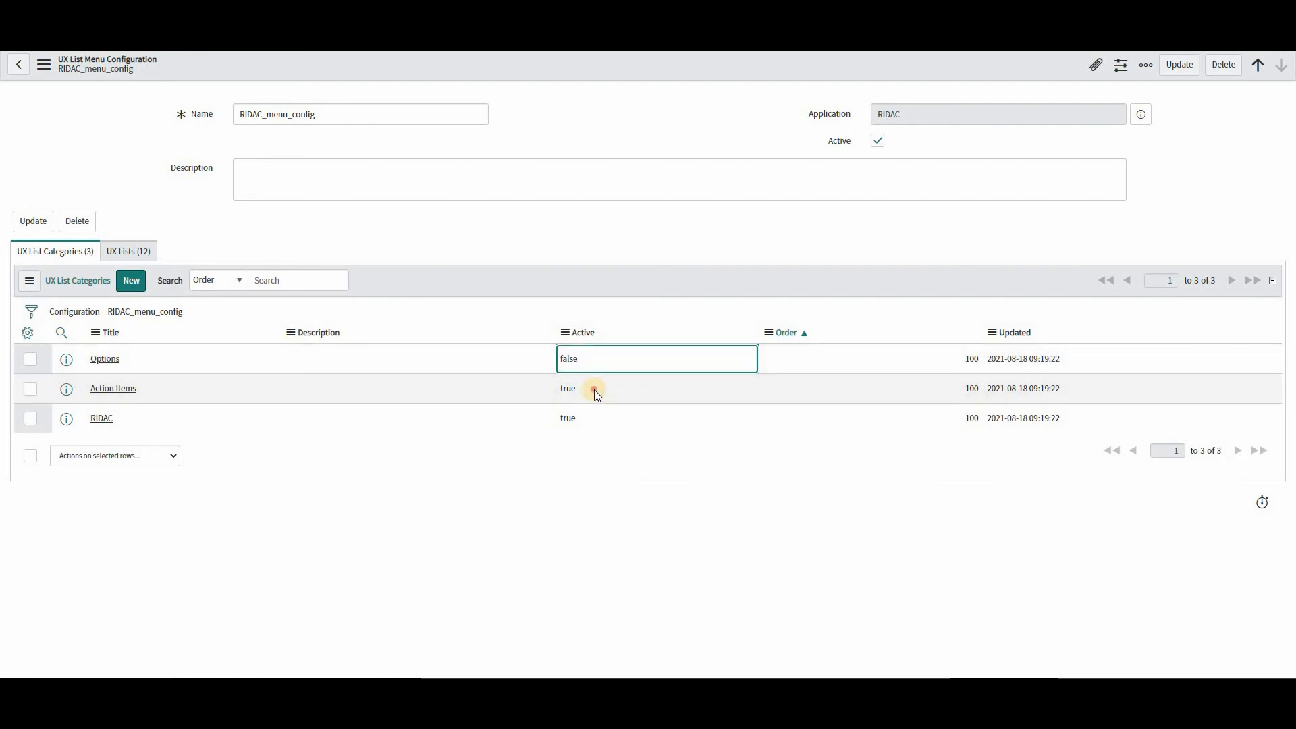
# - Set Active to false for the Action Items category in the UX List Categories of RIDAC_menu_config
pyautogui.click(594, 390)
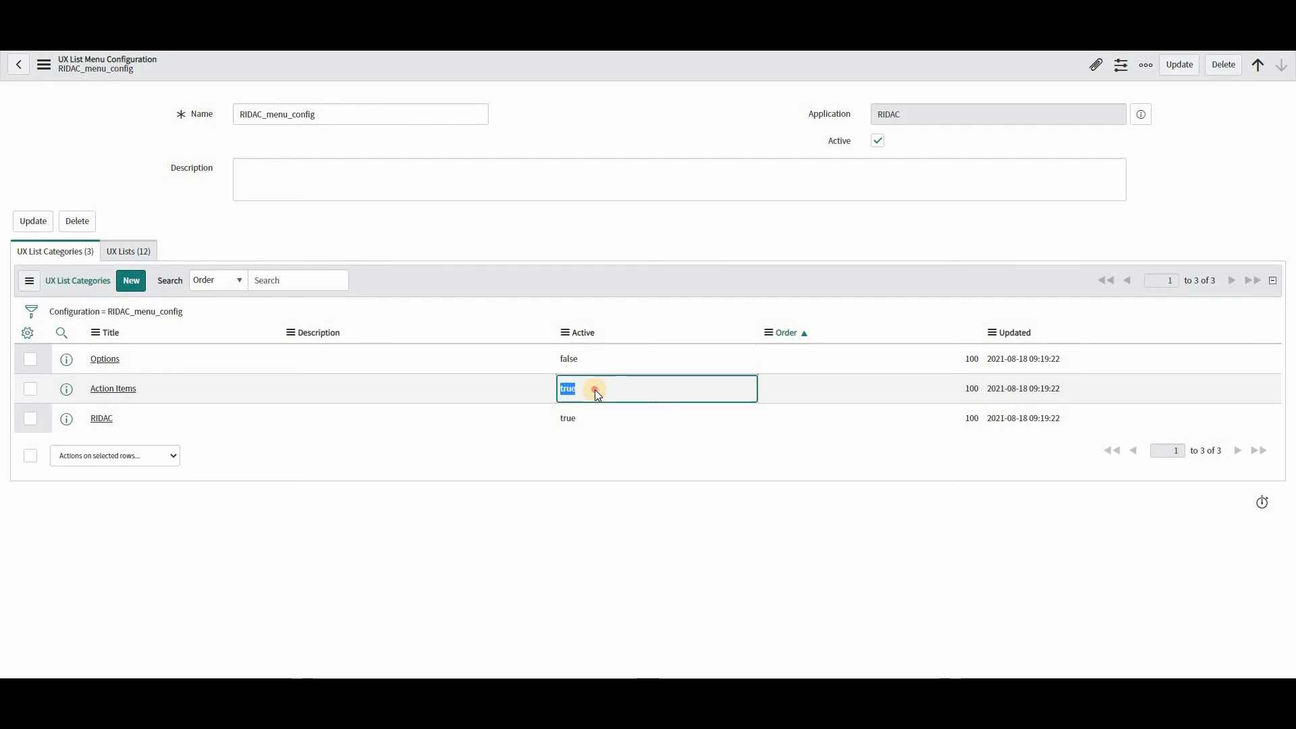
pyautogui.doubleClick(594, 390)
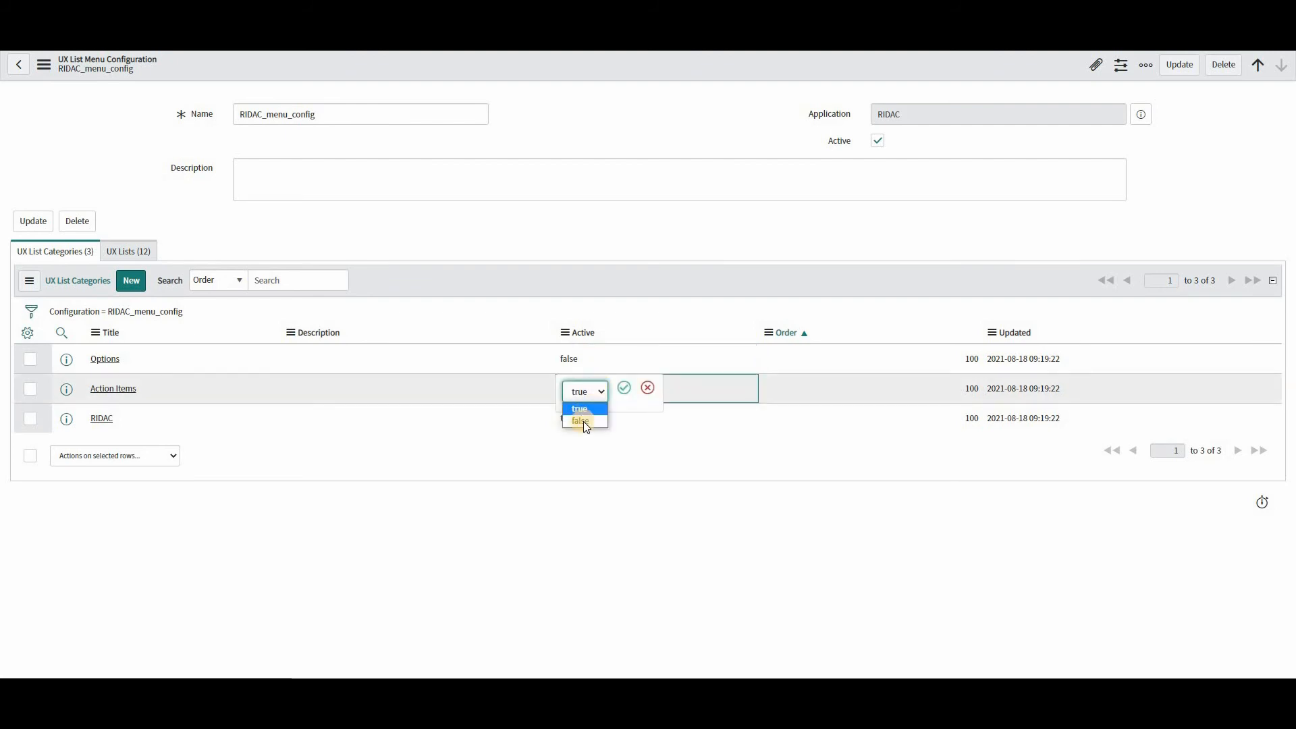
pyautogui.click(584, 420)
pyautogui.click(622, 388)
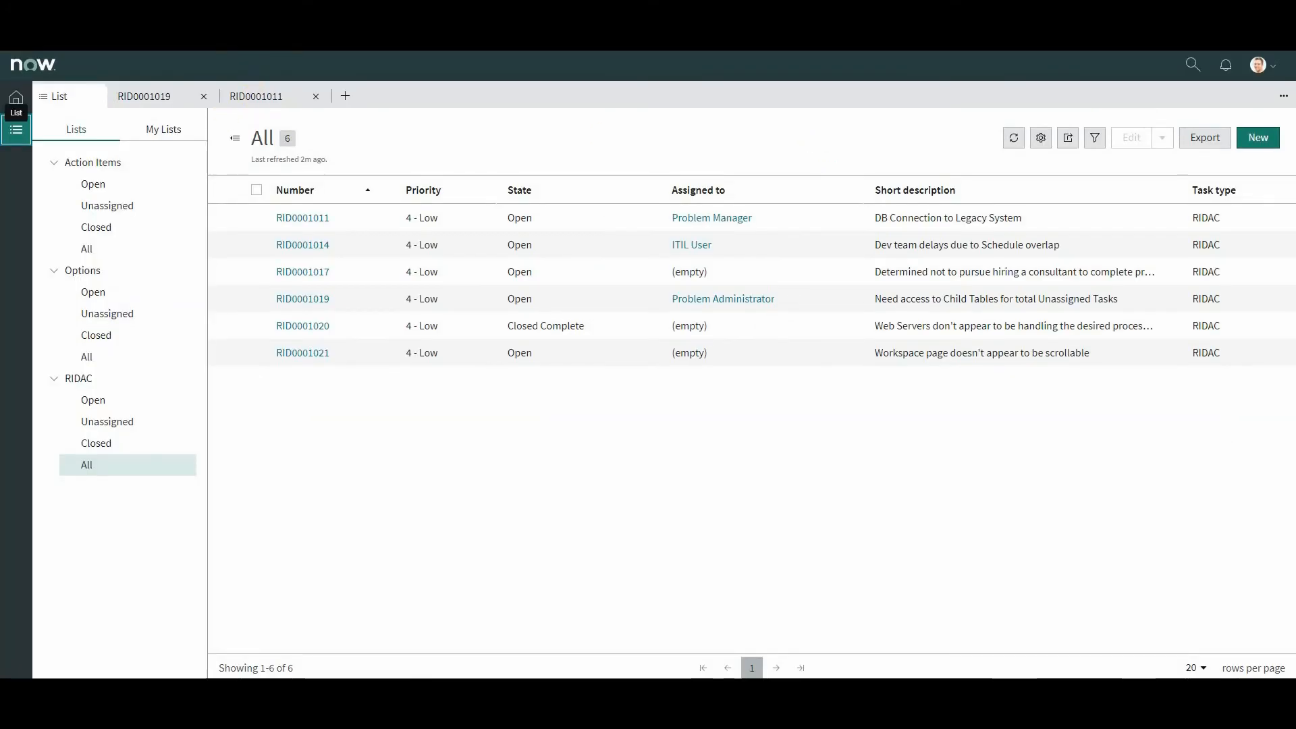
# - Reload the workspace's List page and view RIDAC's Open, Unassigned, Closed and All lists
pyautogui.click(87, 98)
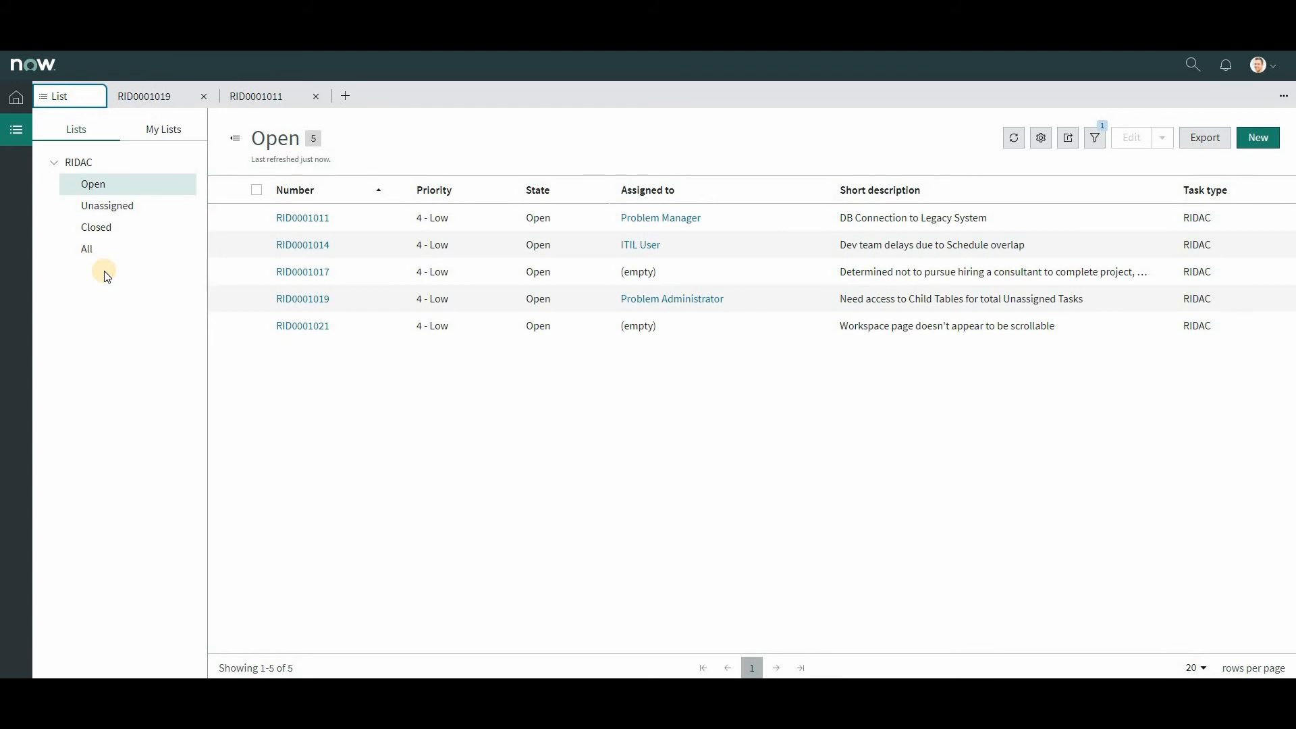
pyautogui.click(128, 207)
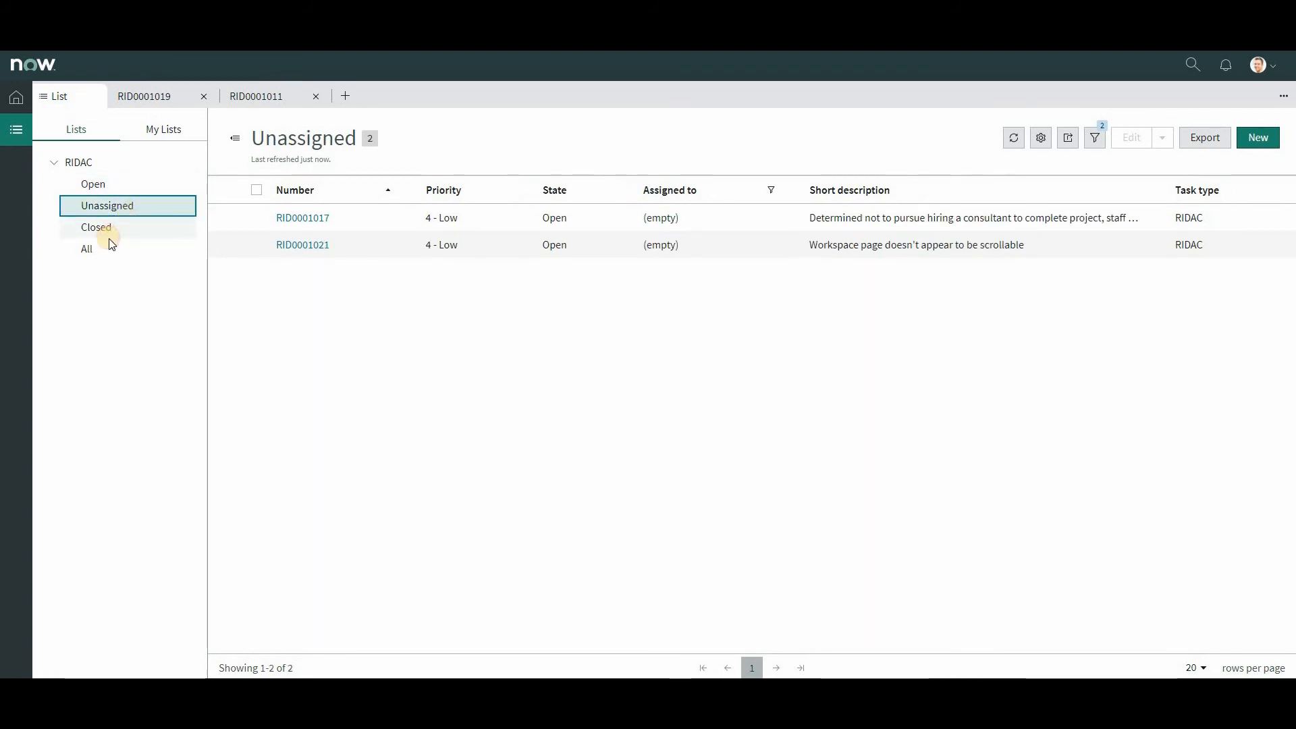
pyautogui.click(107, 233)
pyautogui.click(94, 249)
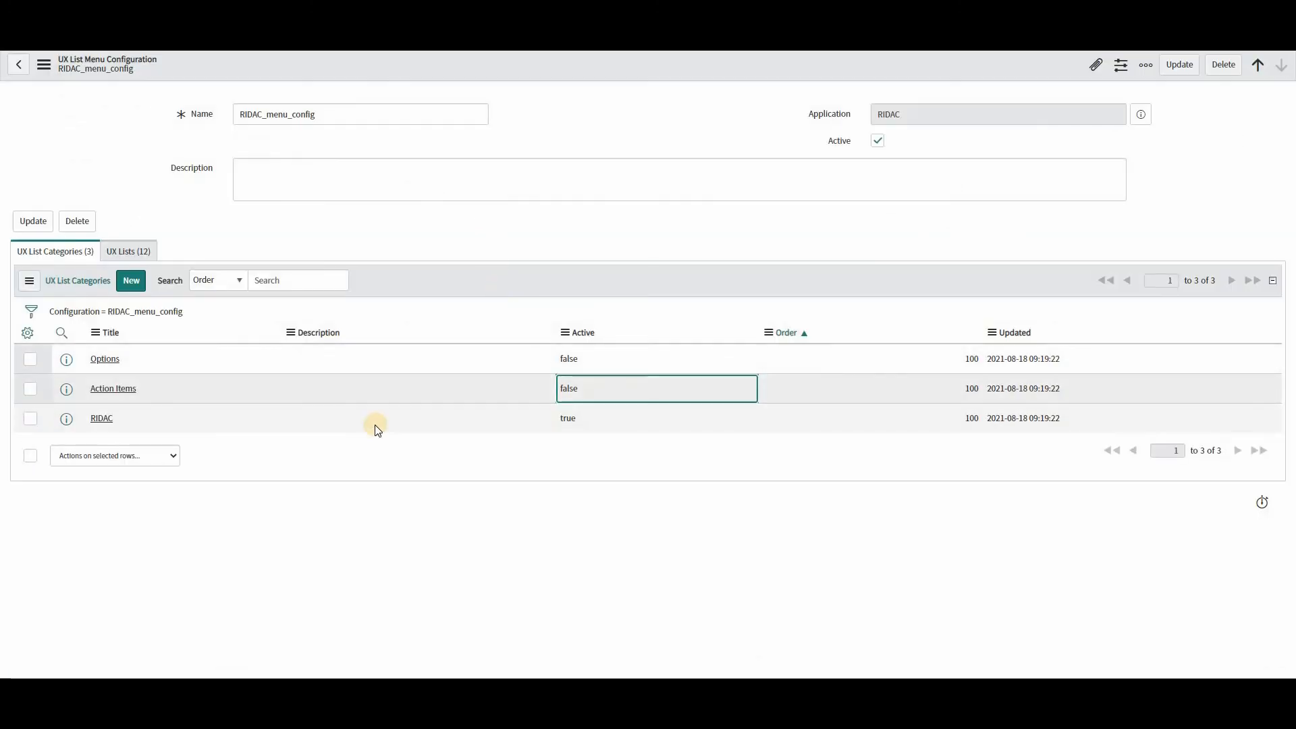
# - Open the All list of the RIDAC category in RIDAC_menu_config and remove Priority from its selected columns
pyautogui.click(102, 419)
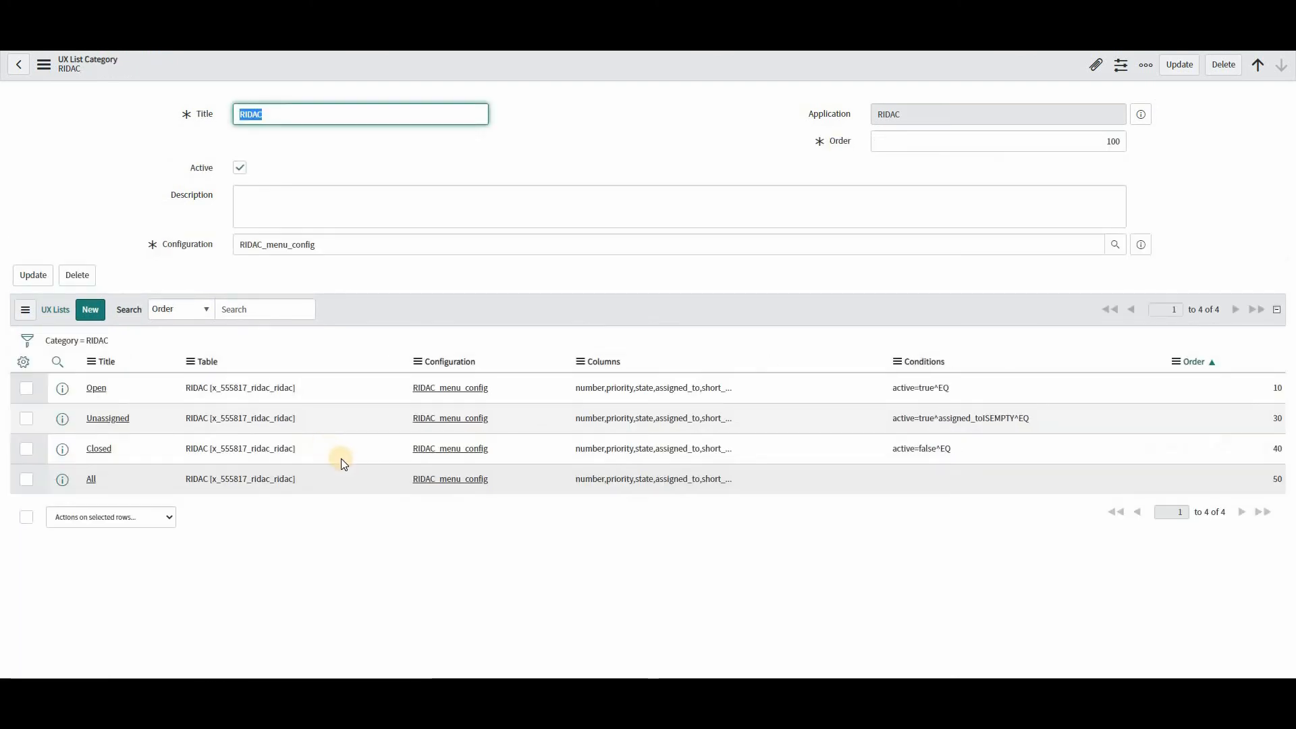
pyautogui.click(91, 480)
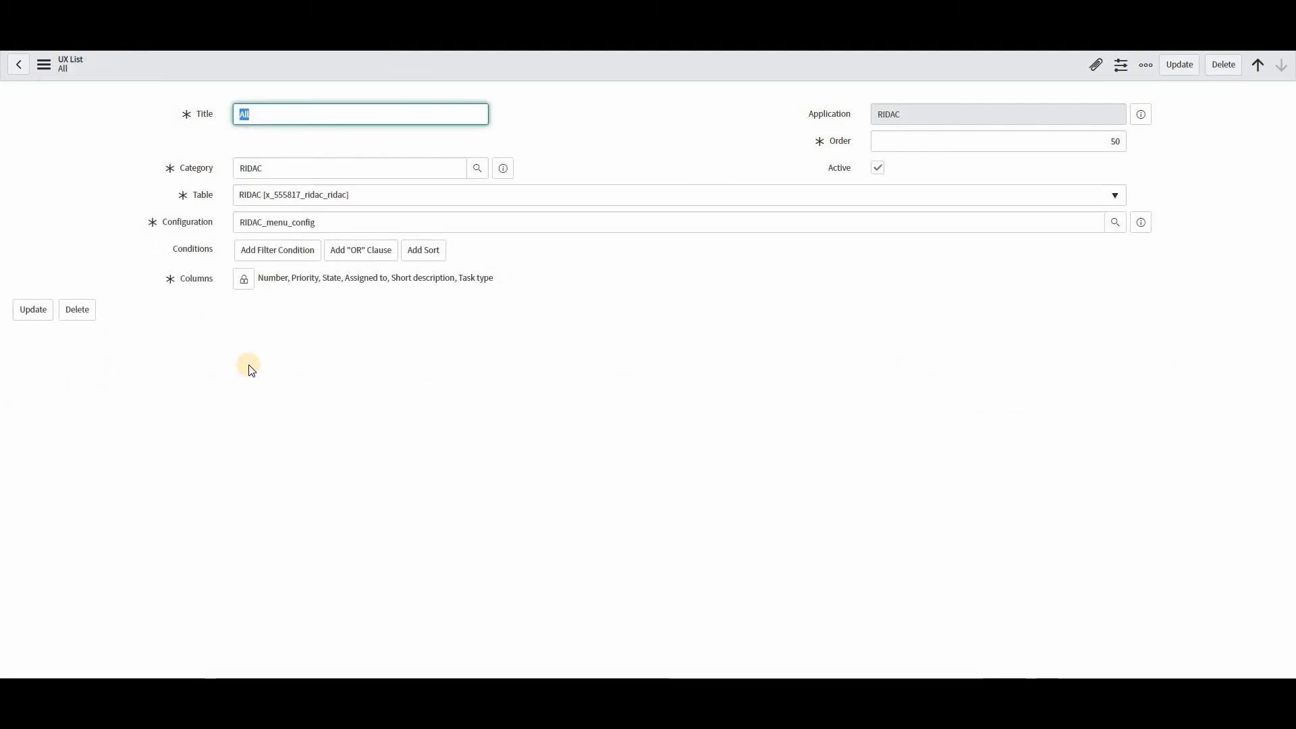
pyautogui.click(267, 250)
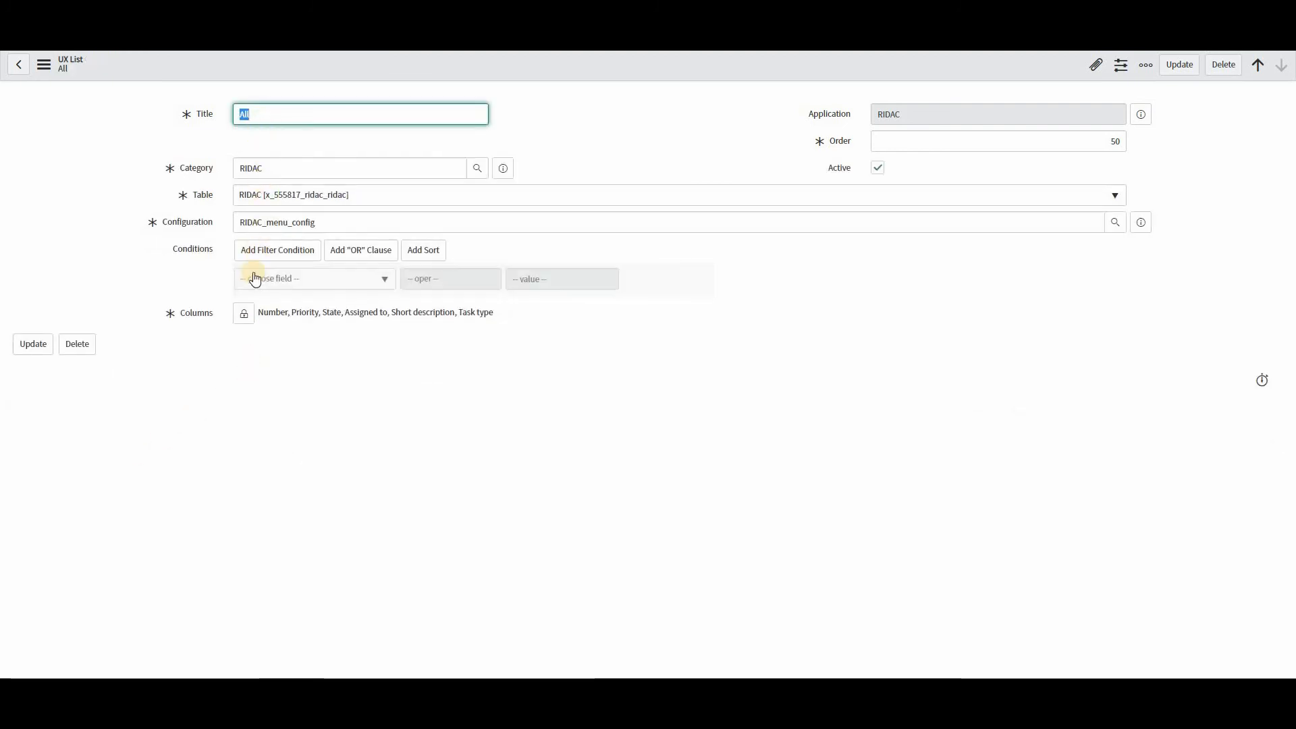
pyautogui.click(246, 316)
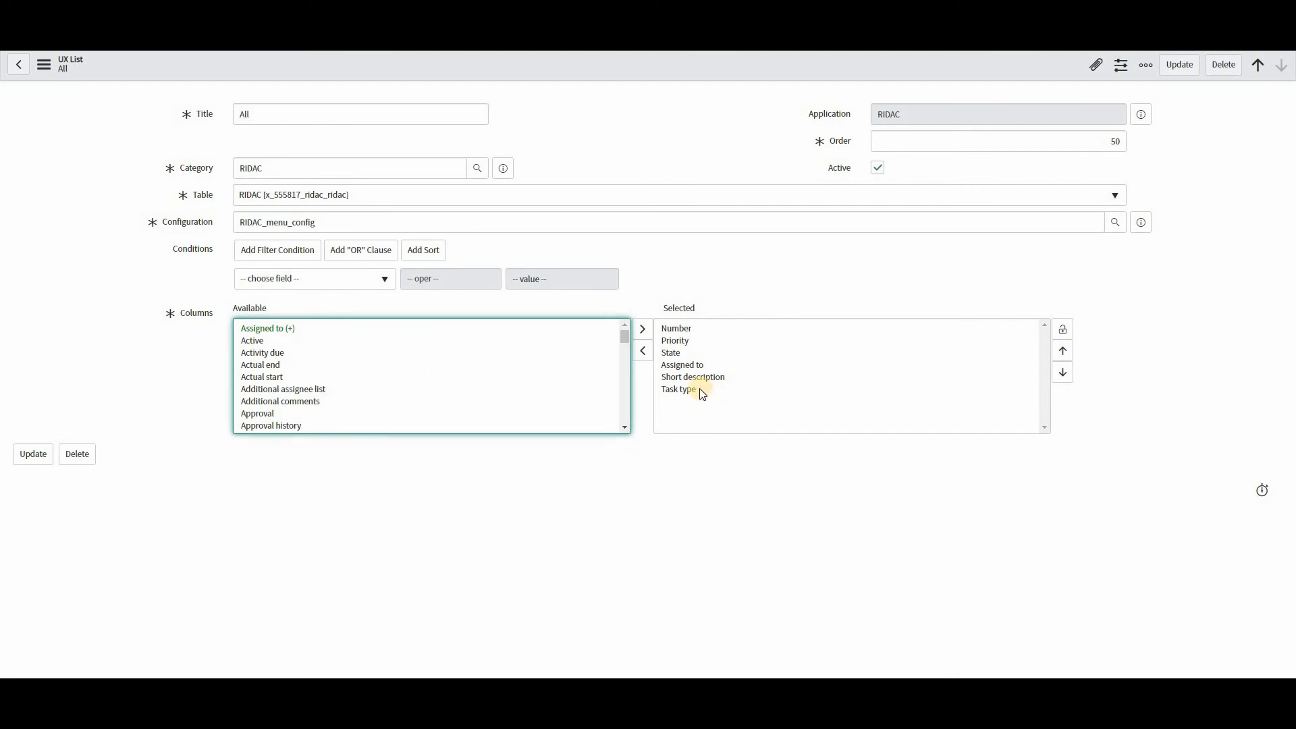
pyautogui.click(678, 340)
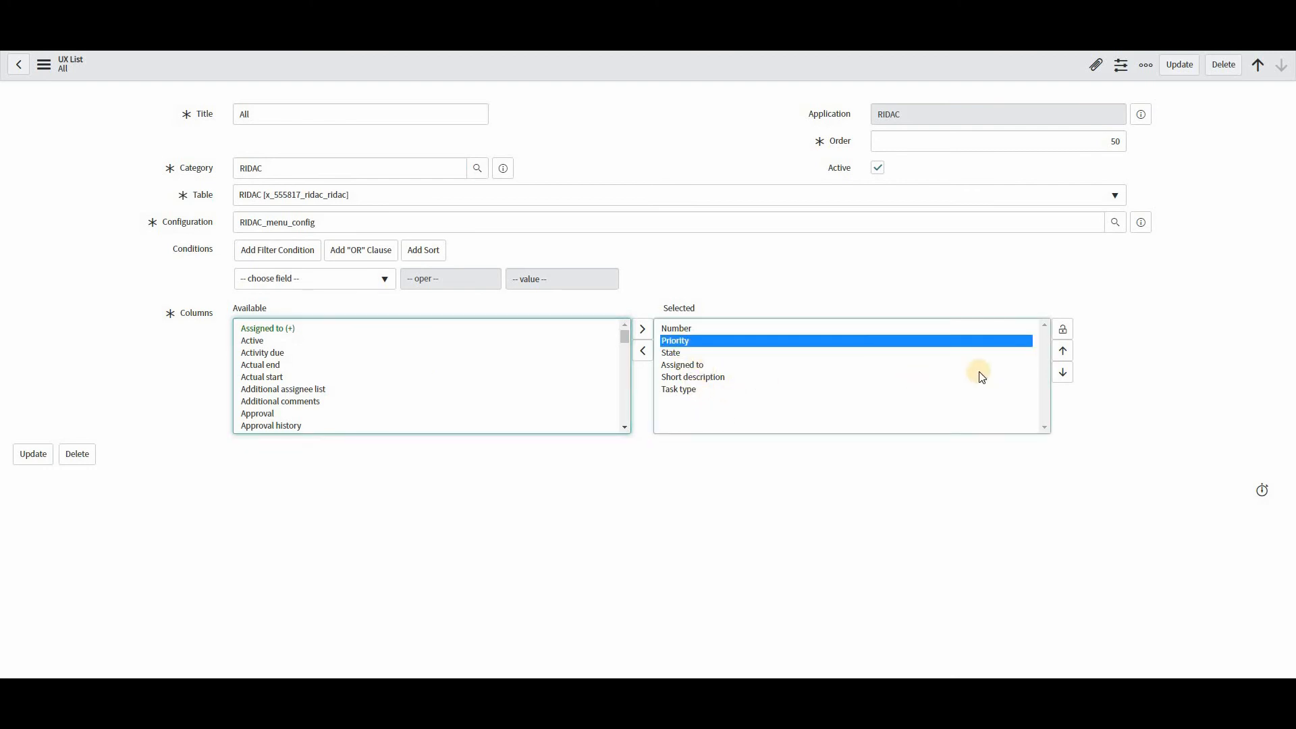
pyautogui.click(643, 353)
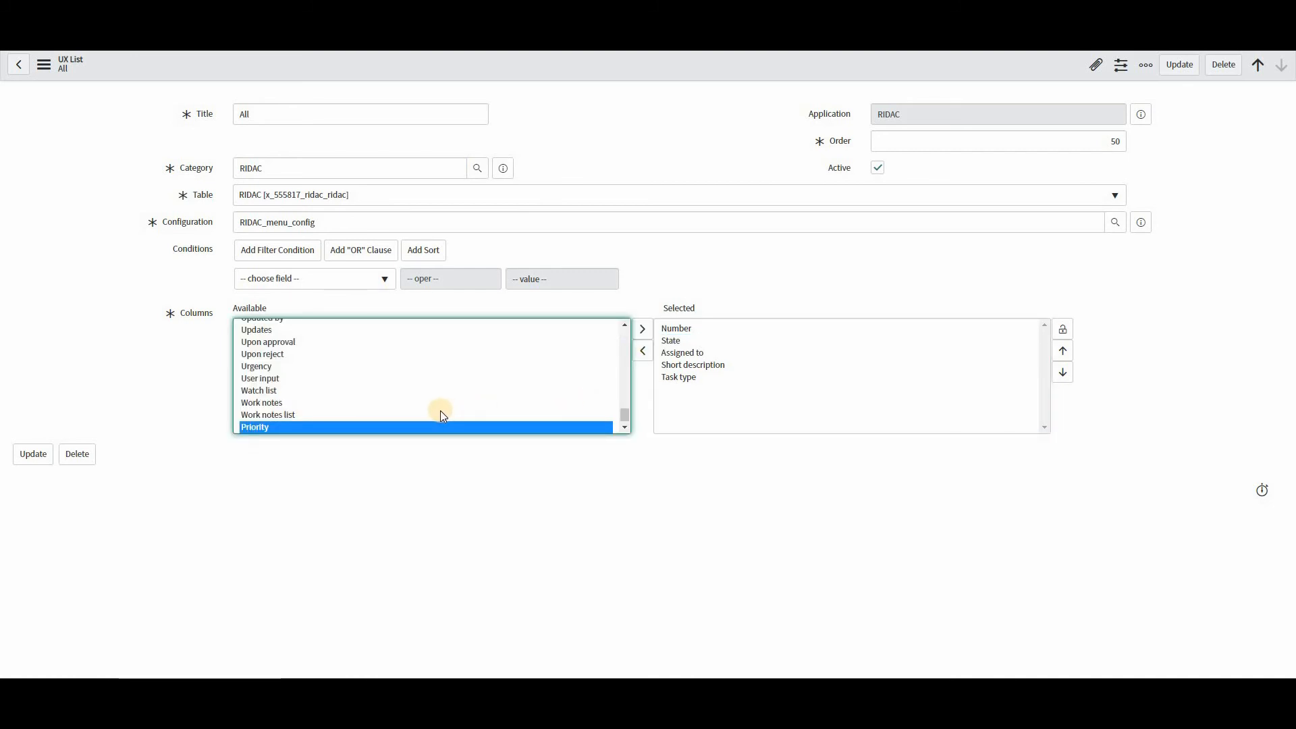
# - Add RIDAC Type to the All list's columns, move it up directly below Number, save the record and refresh the workspace
pyautogui.scroll(3, 432, 392)
pyautogui.click(269, 361)
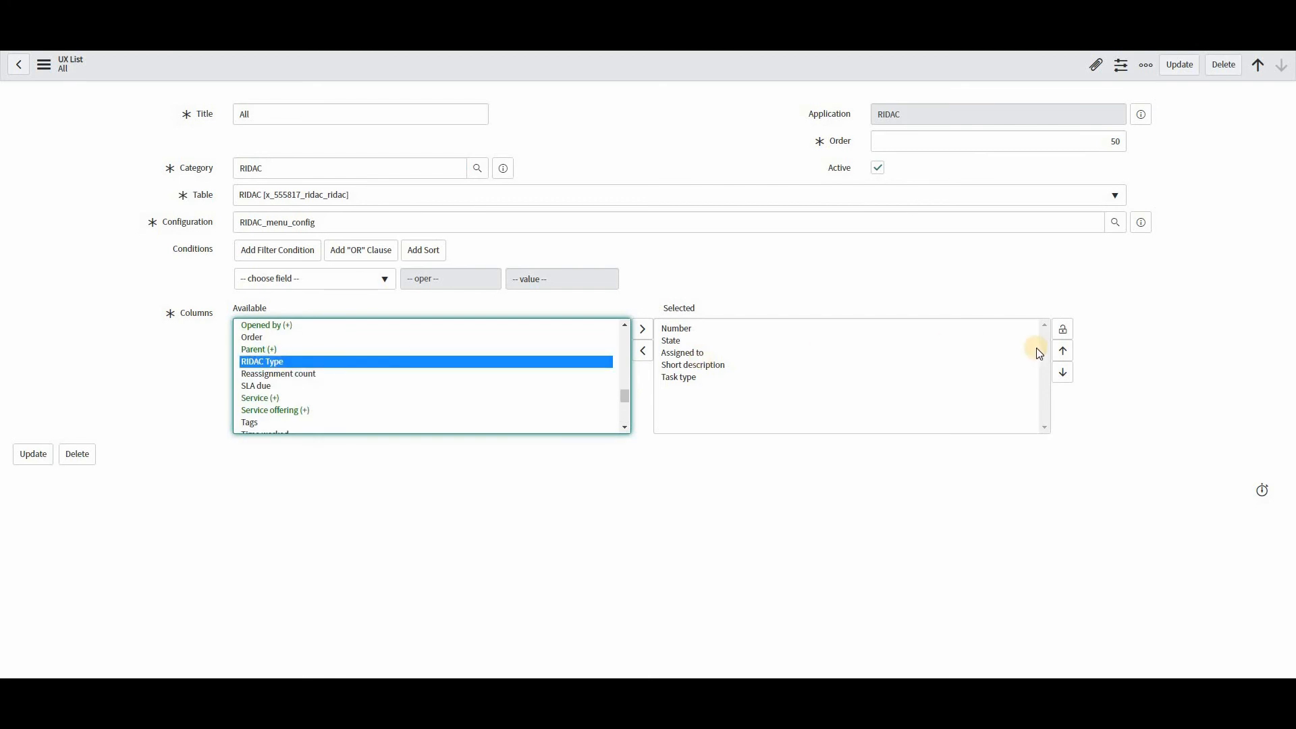
pyautogui.click(643, 329)
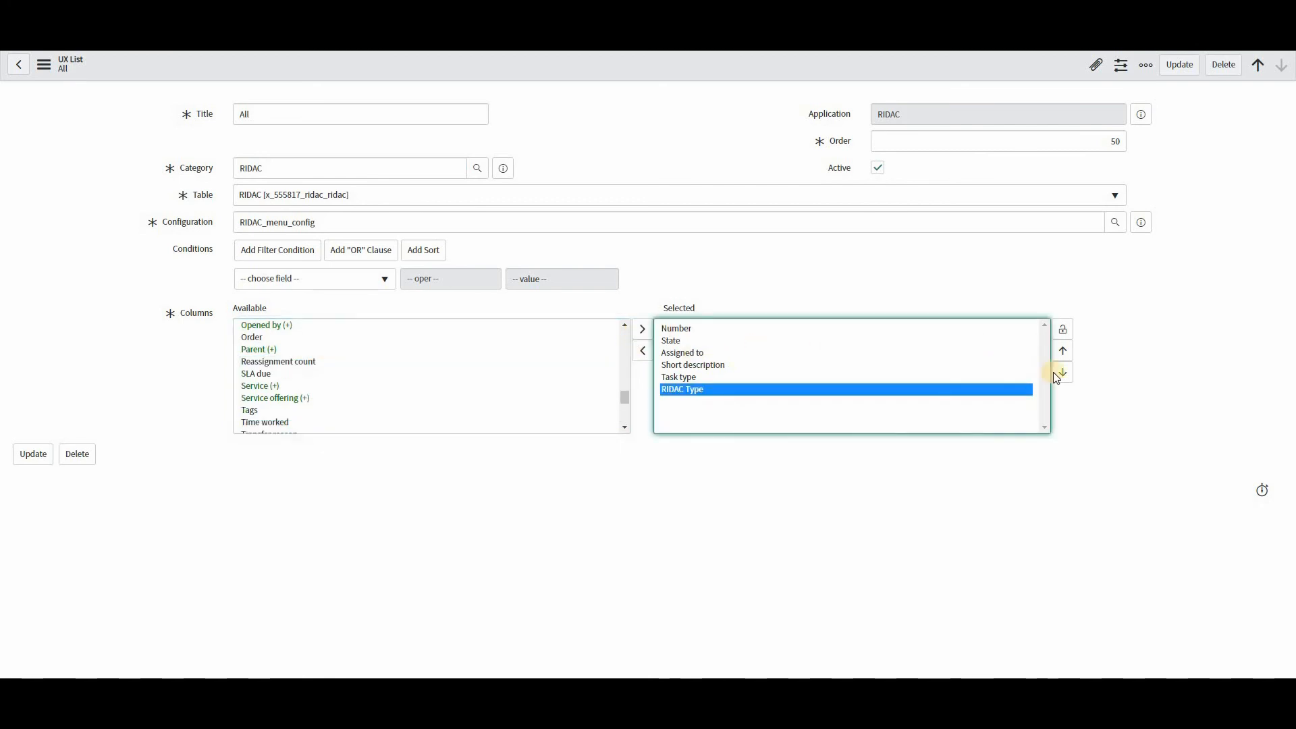
pyautogui.click(1063, 351)
pyautogui.click(1063, 351)
pyautogui.click(1063, 351)
pyautogui.click(1064, 351)
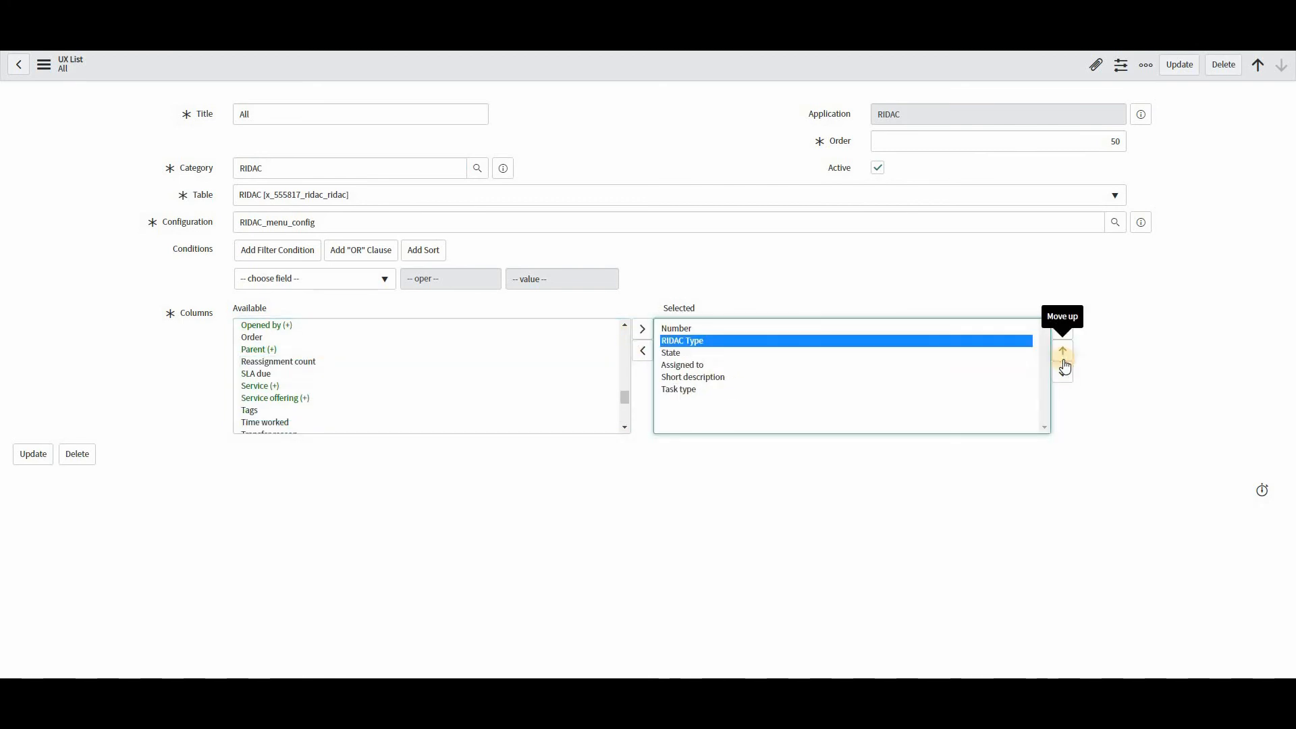
pyautogui.click(31, 454)
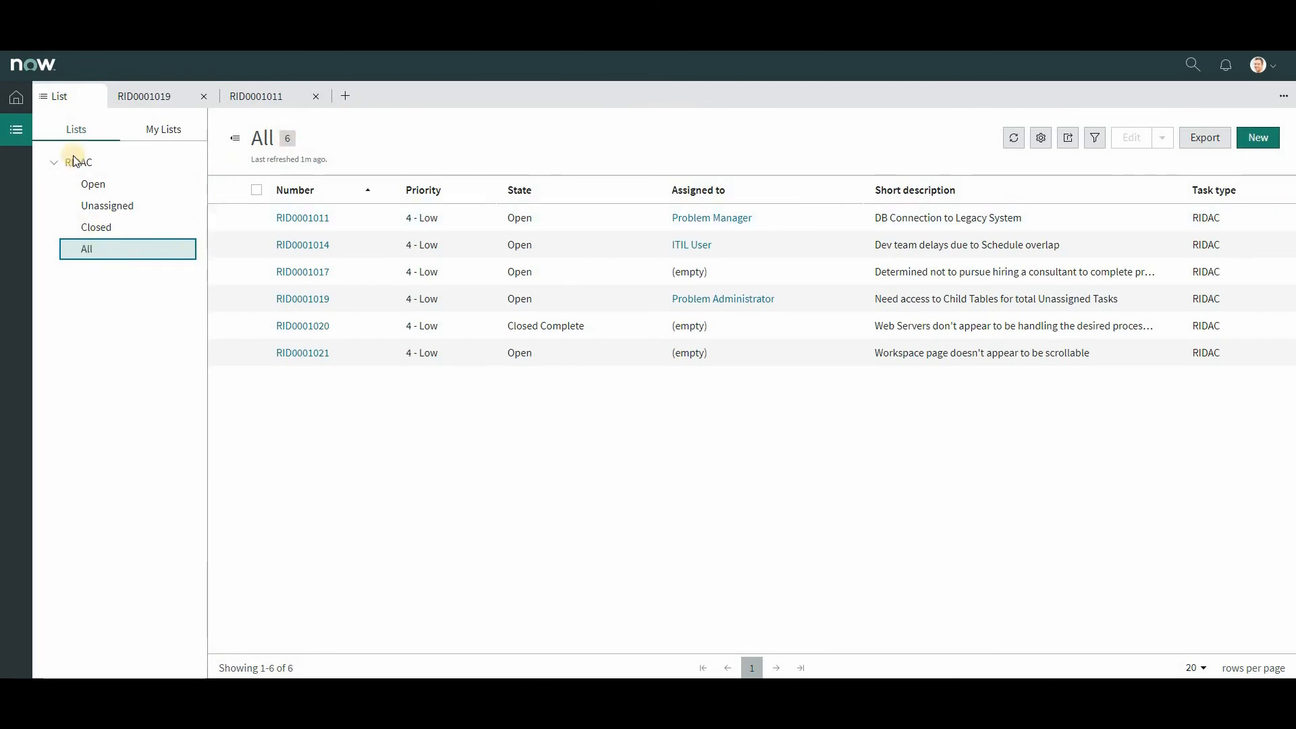
pyautogui.press('F5')
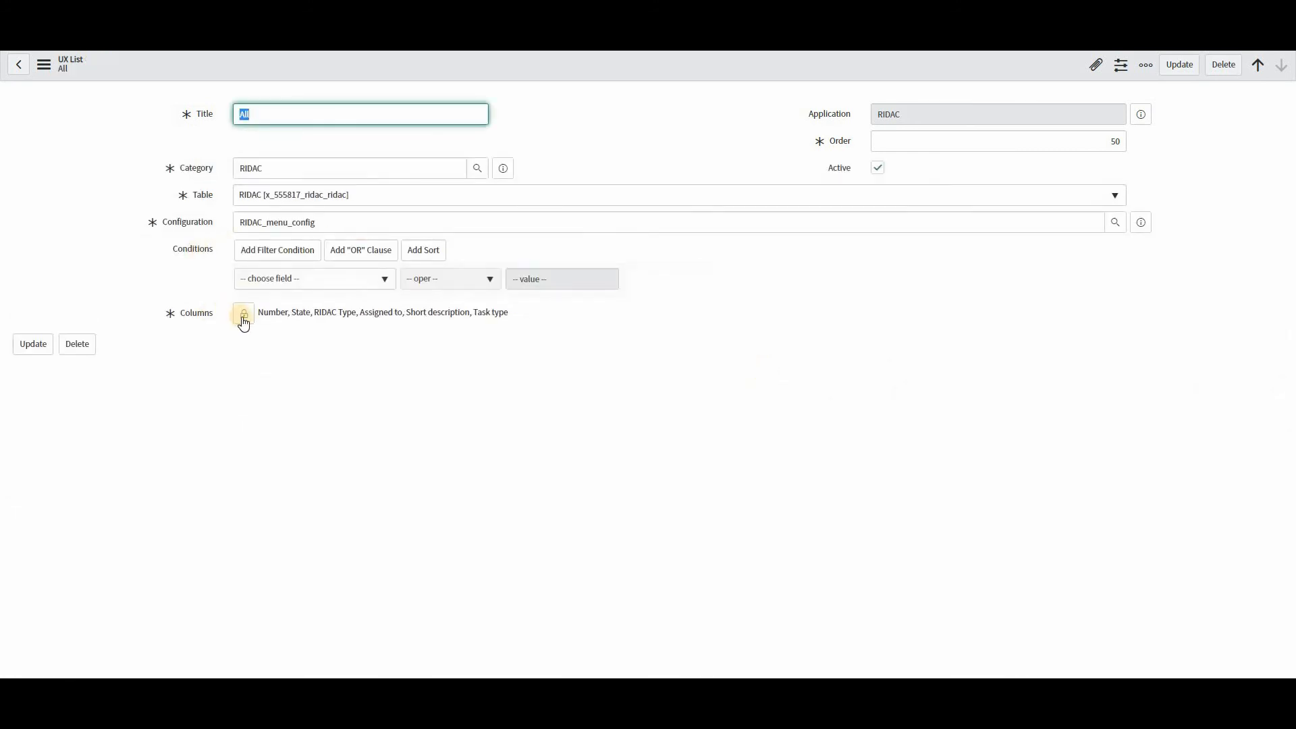
# - Move State above Number in the All list's selected columns, save the record and refresh the workspace
pyautogui.click(244, 316)
pyautogui.click(743, 341)
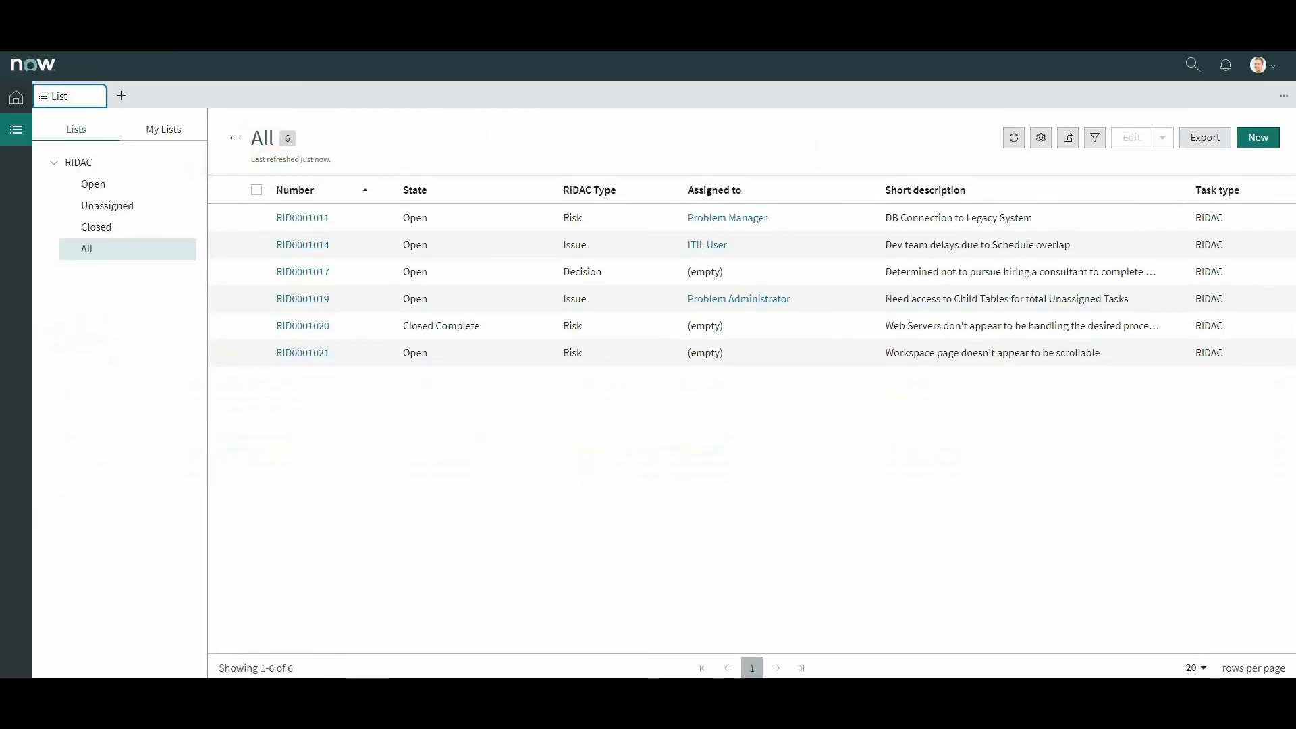
pyautogui.press('F5')
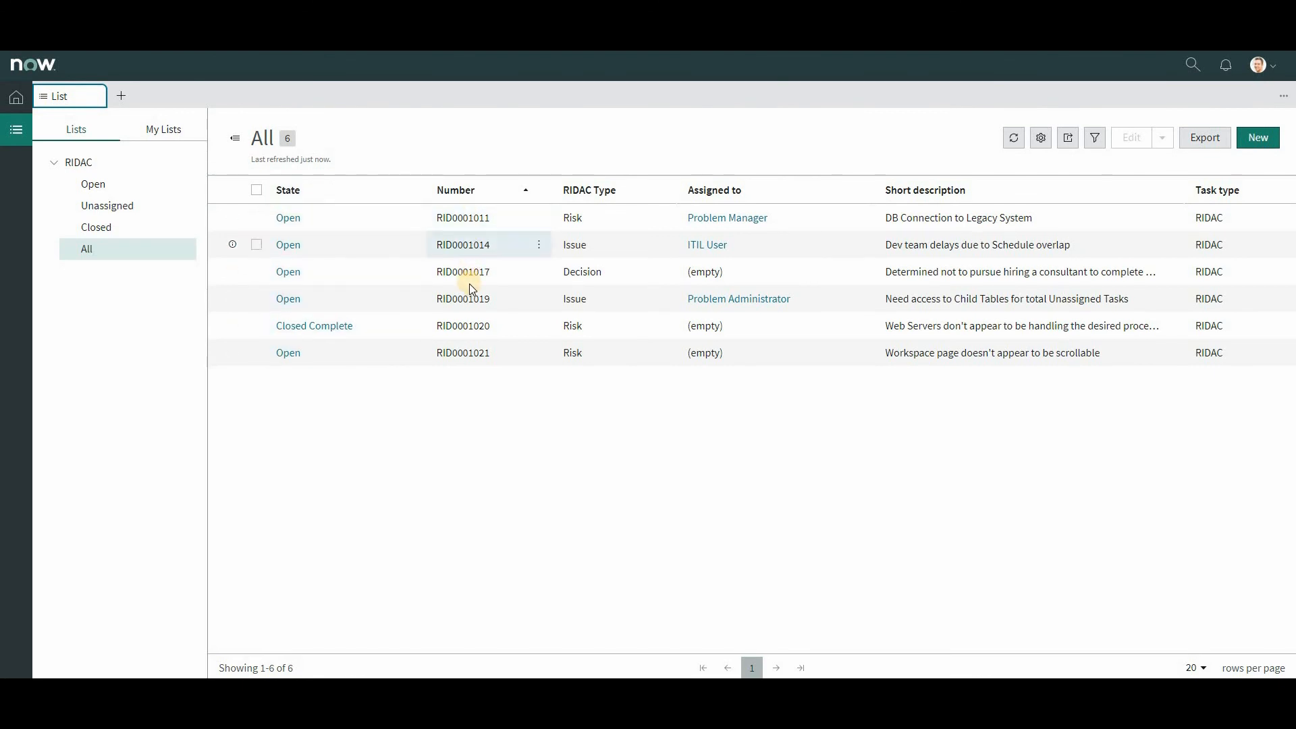
# - Check the Number and State cells of the first RIDAC row, open its record through the State link and close it again
pyautogui.click(461, 217)
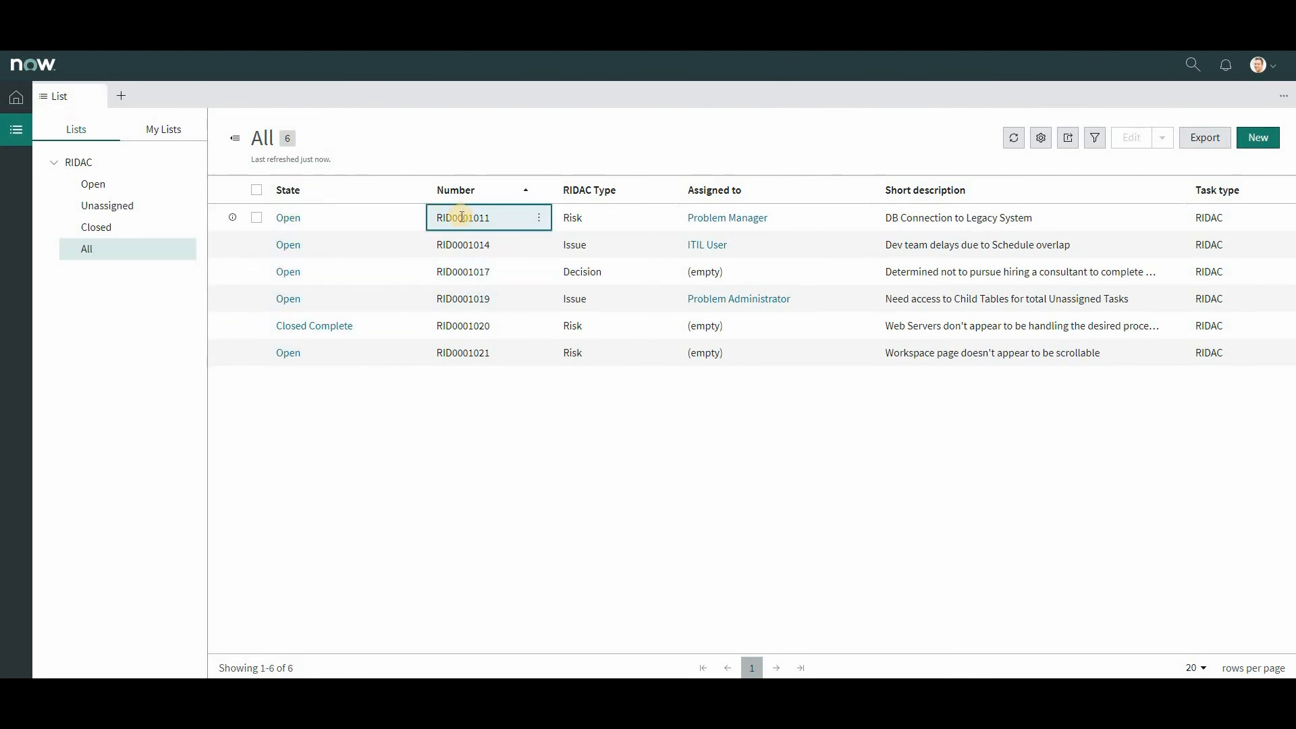
pyautogui.rightClick(408, 221)
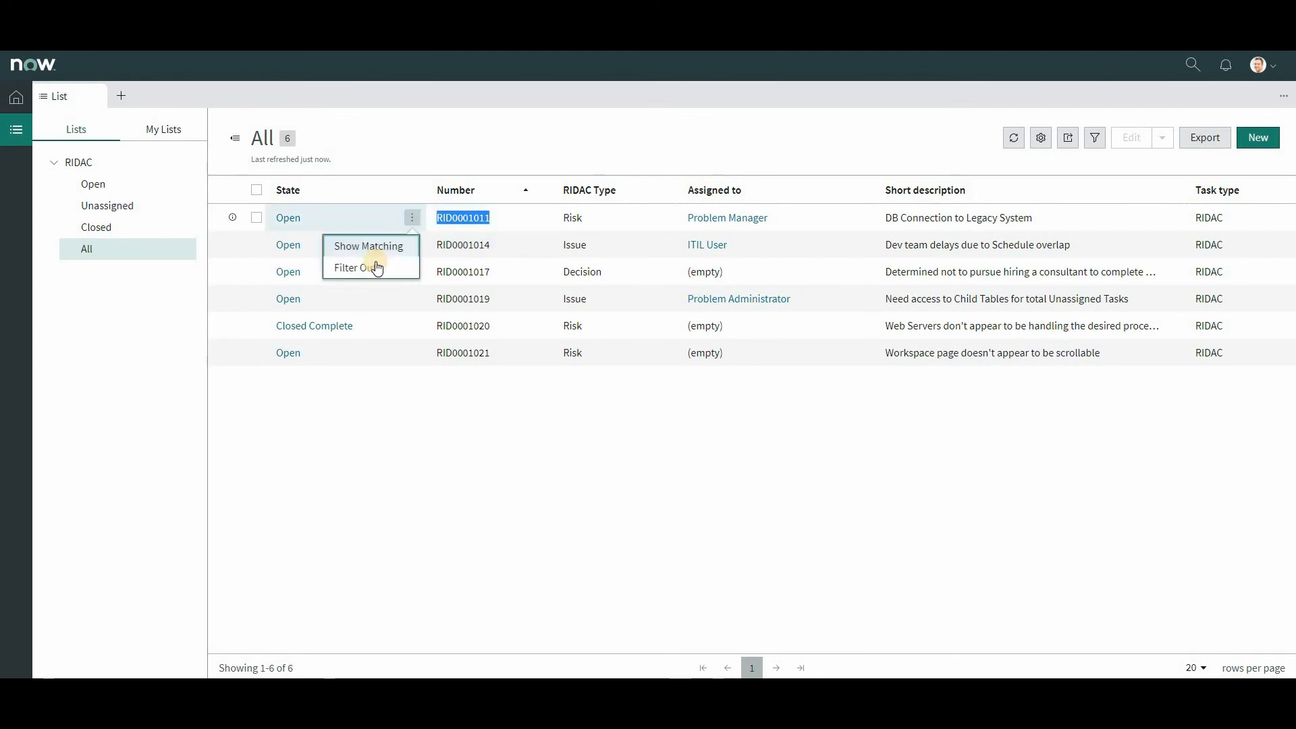
pyautogui.click(309, 217)
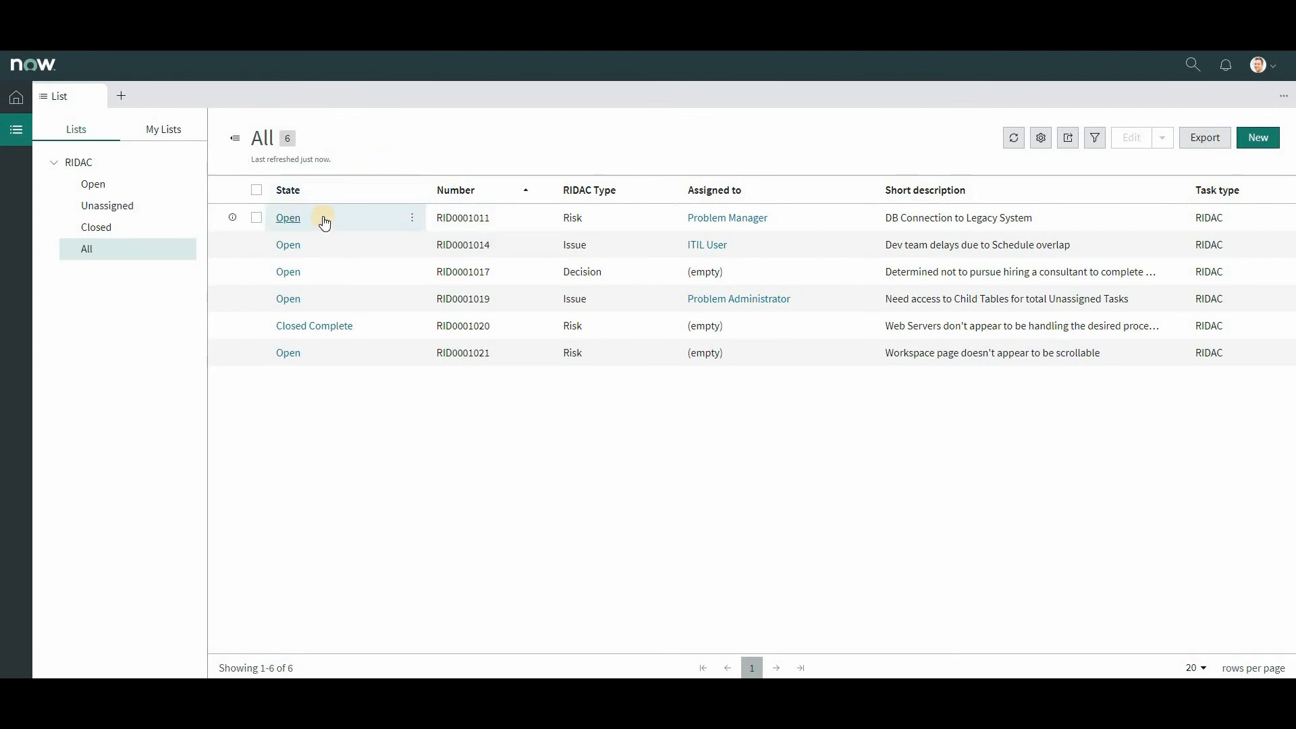
pyautogui.click(288, 219)
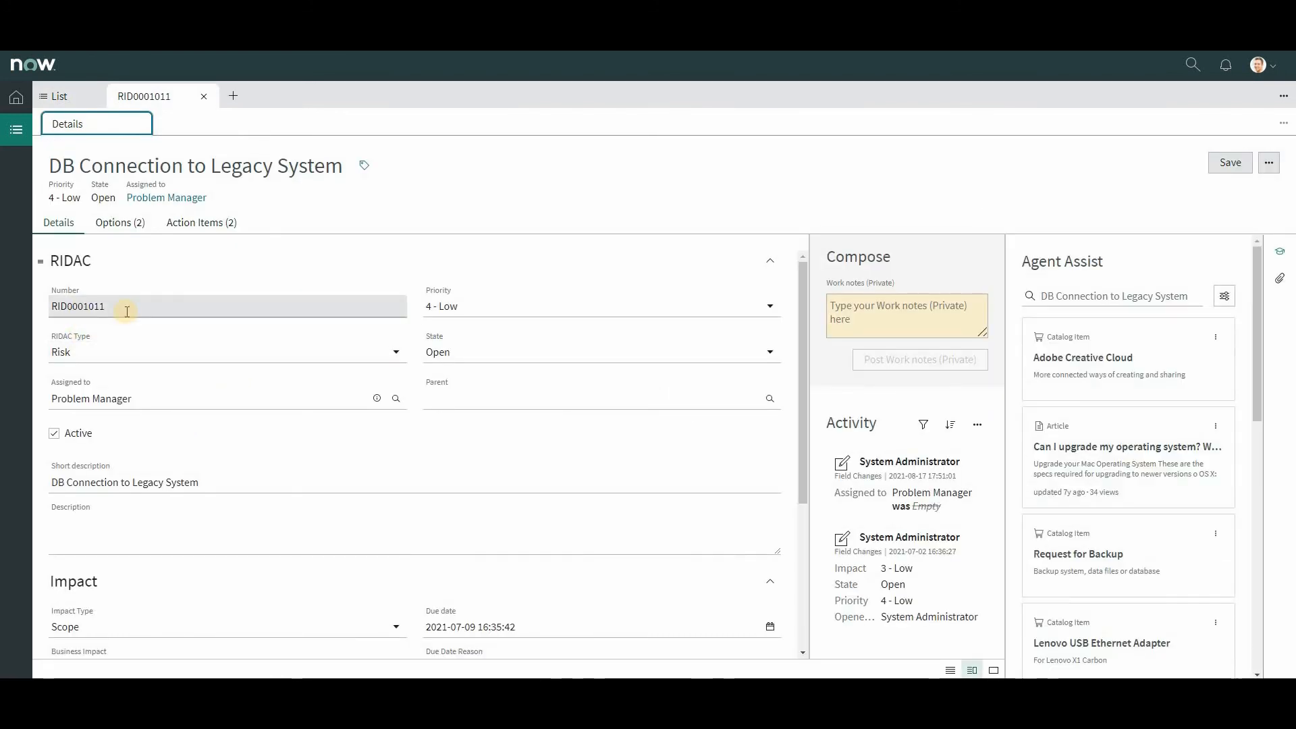
pyautogui.click(204, 96)
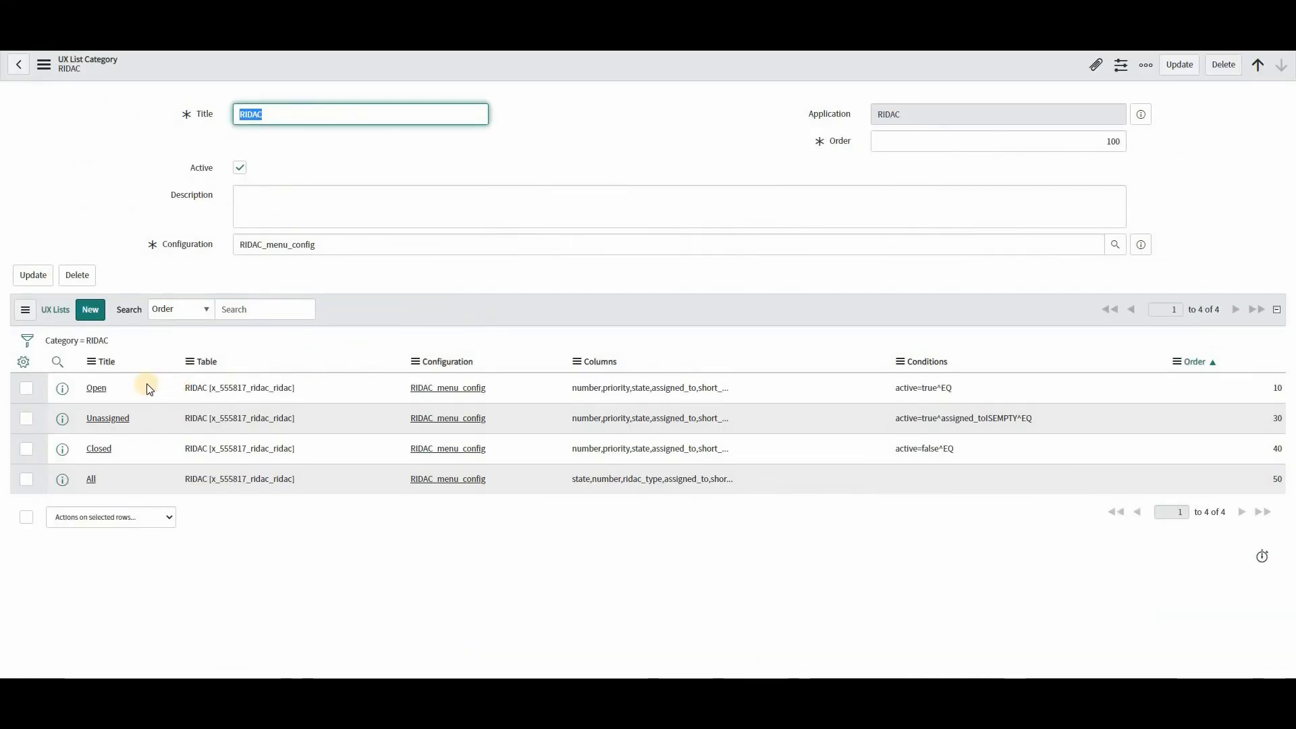
# - Move Number above State in the All list's columns, save the record, and refresh the workspace to view the All list
pyautogui.click(95, 480)
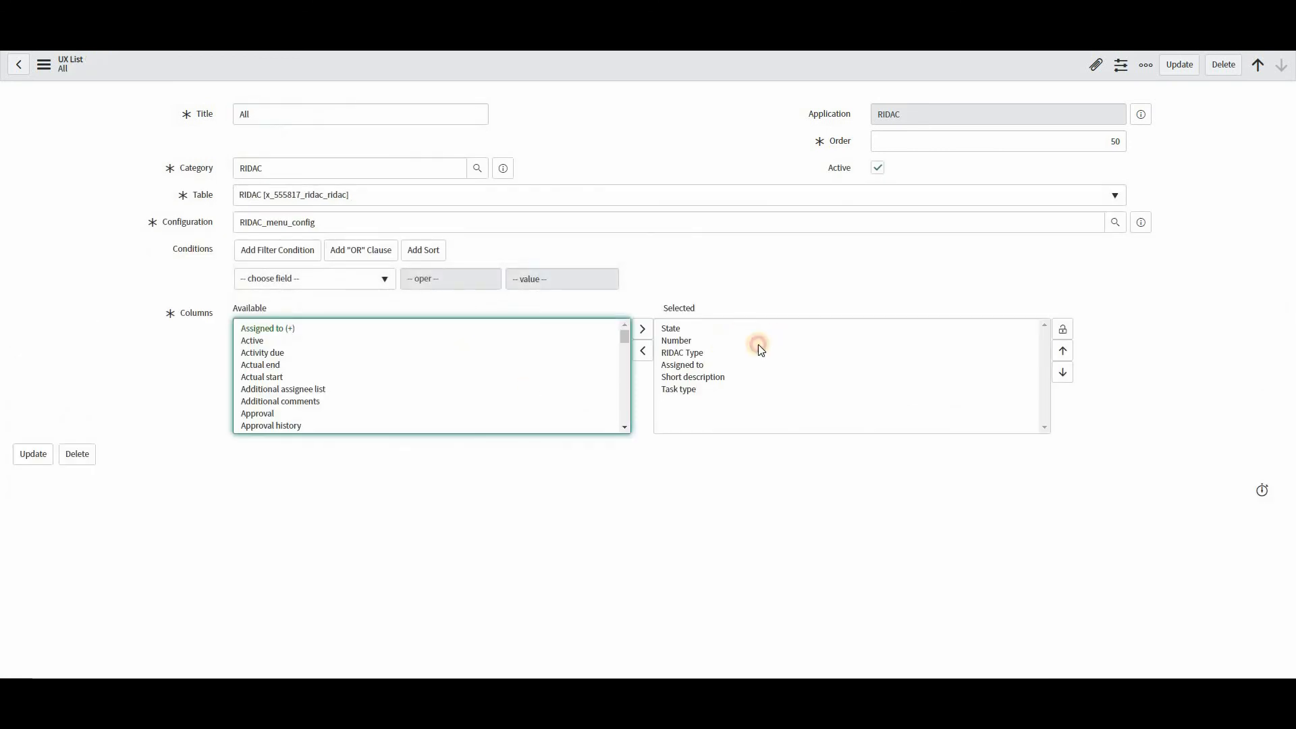
pyautogui.click(1026, 342)
pyautogui.click(1063, 351)
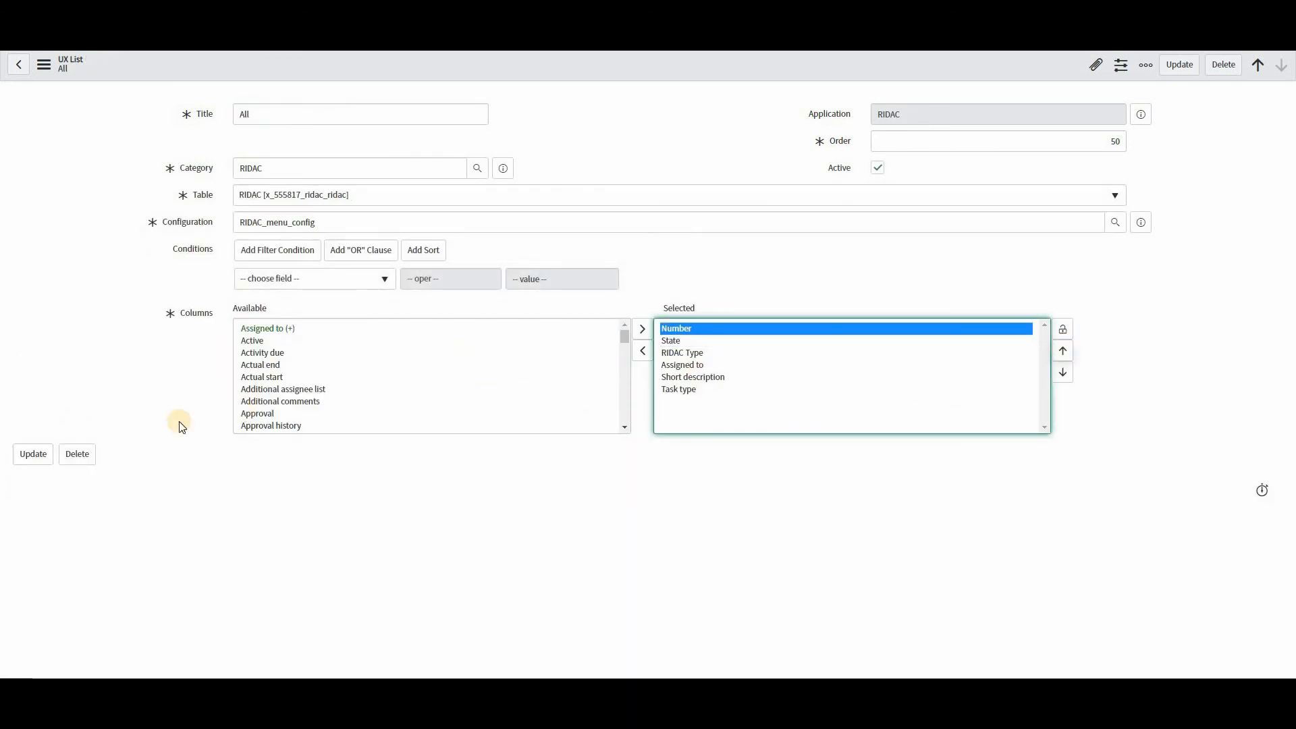
pyautogui.click(27, 456)
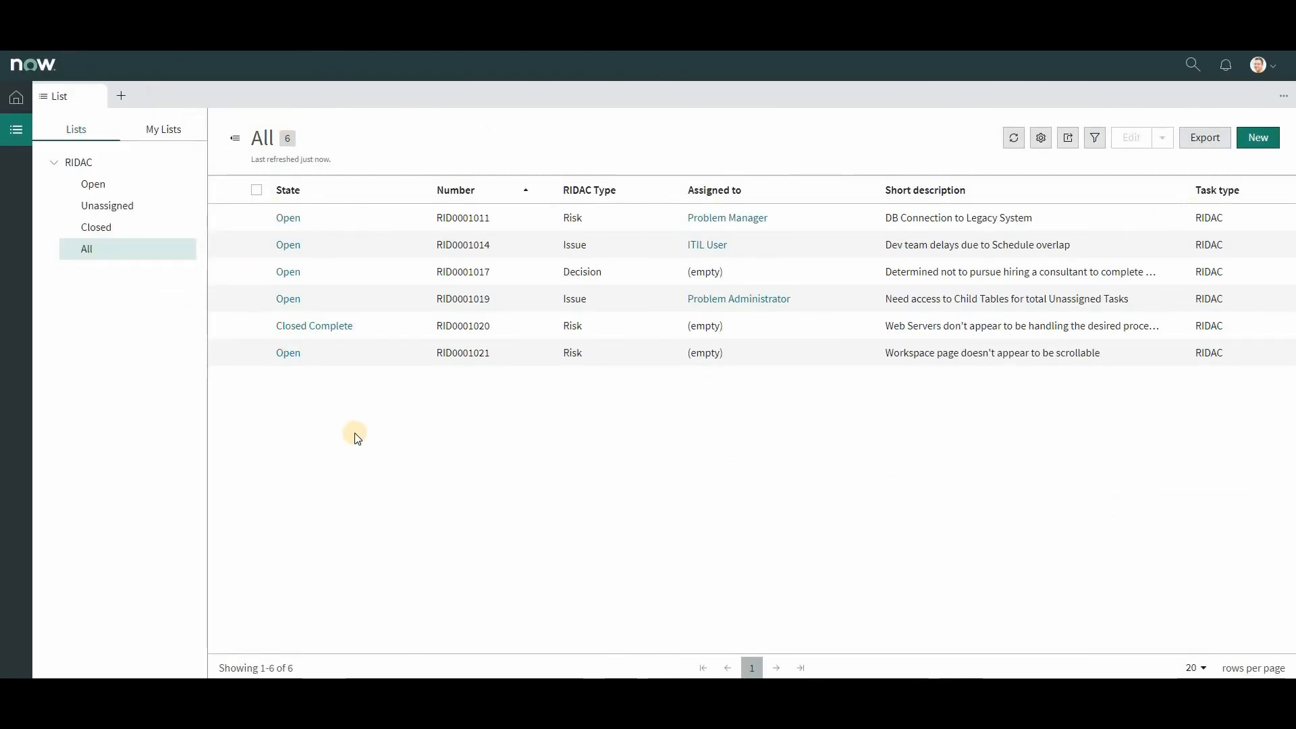
pyautogui.press('F5')
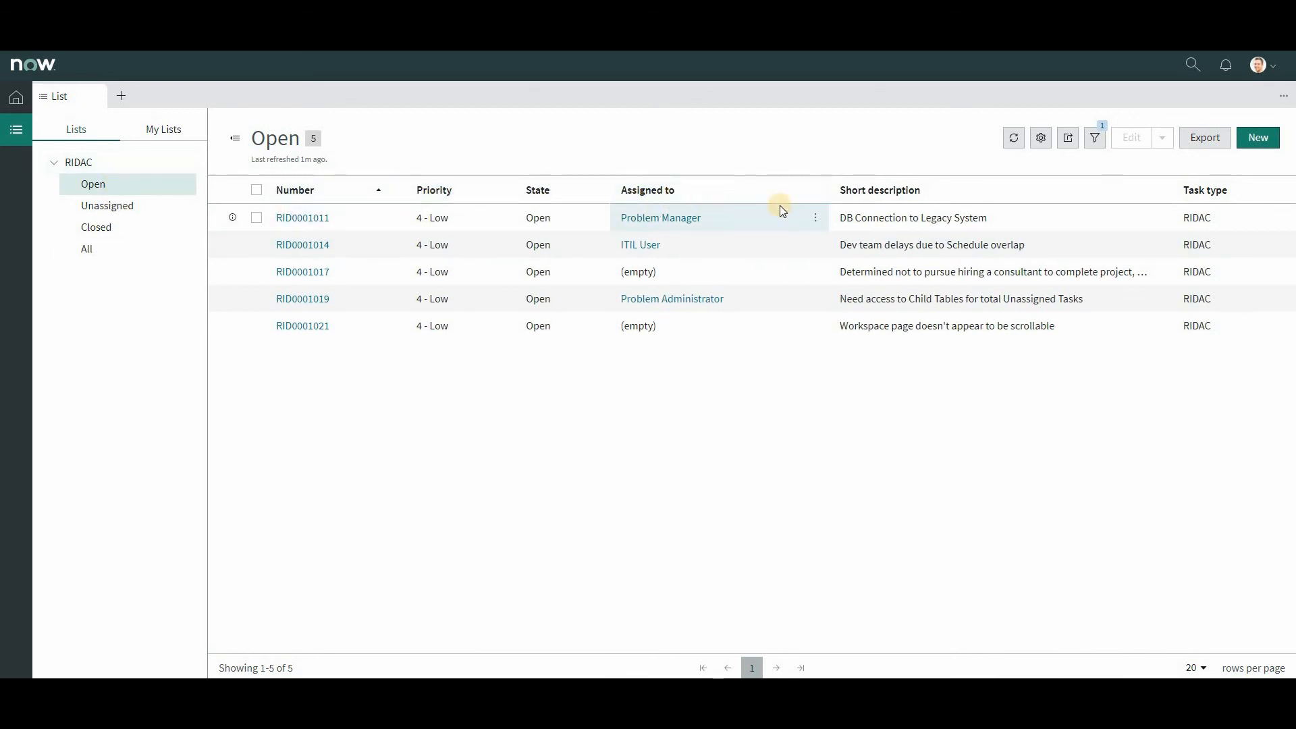
pyautogui.click(81, 250)
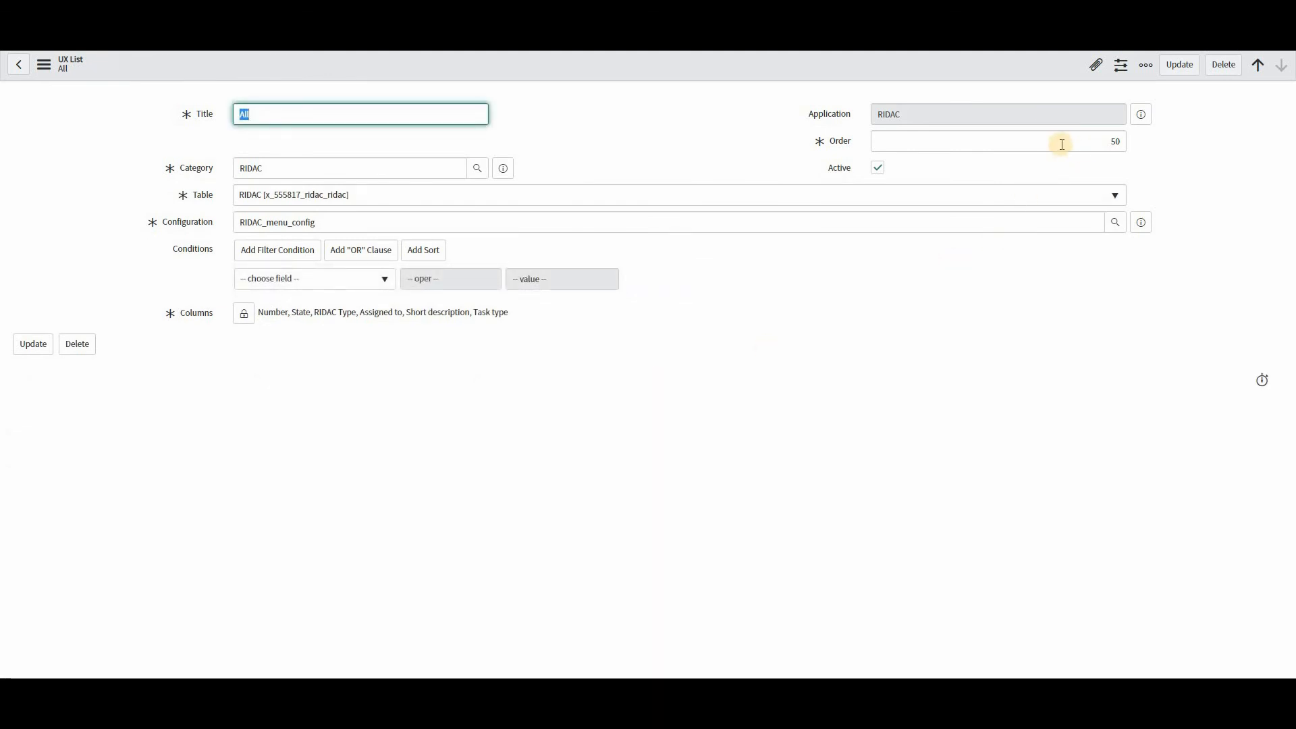
# - Review the Order field of the All list and the settings of the Open list, returning to the RIDAC category record
pyautogui.click(841, 145)
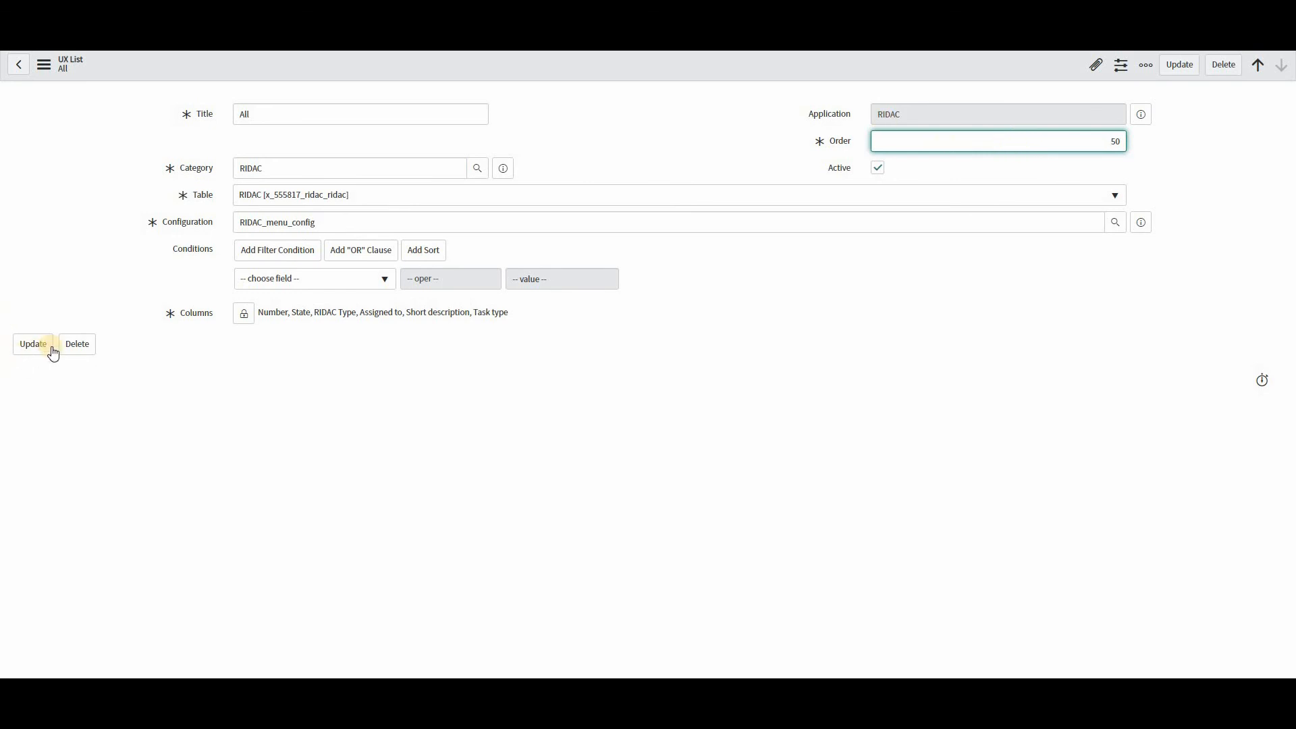
pyautogui.click(20, 70)
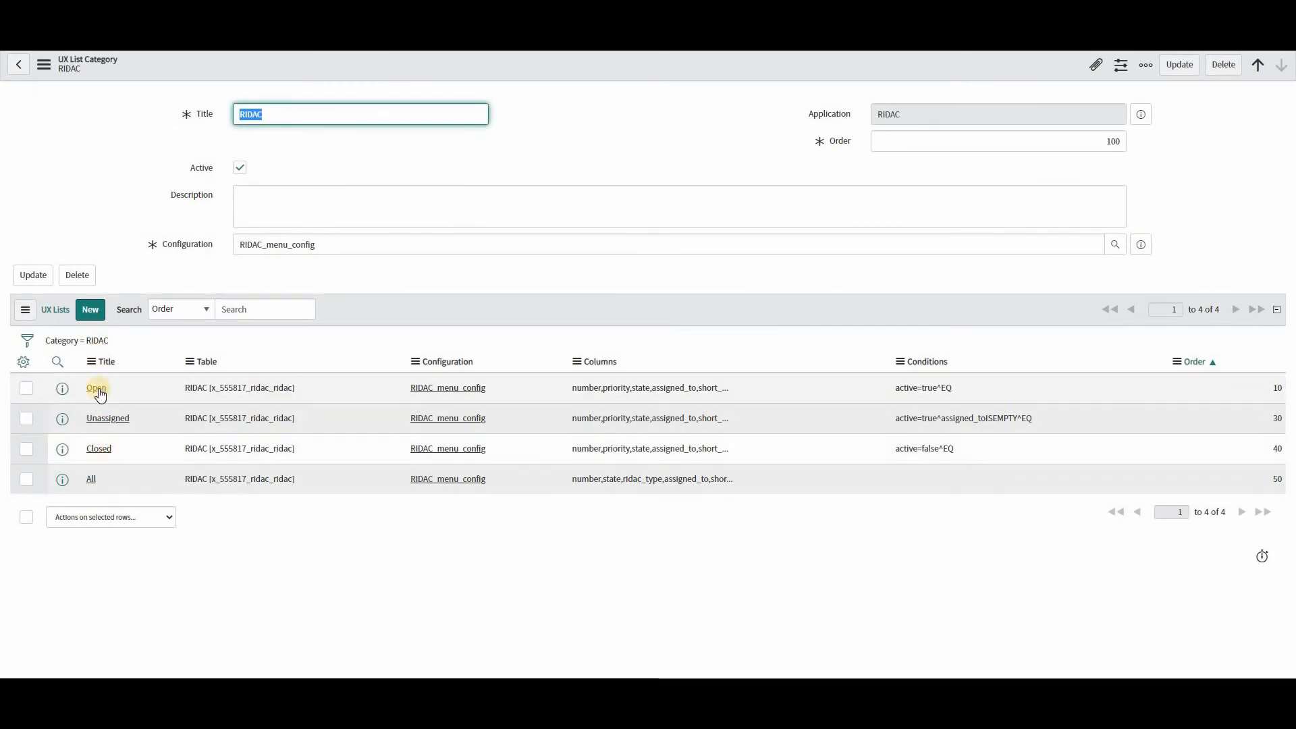
pyautogui.click(99, 396)
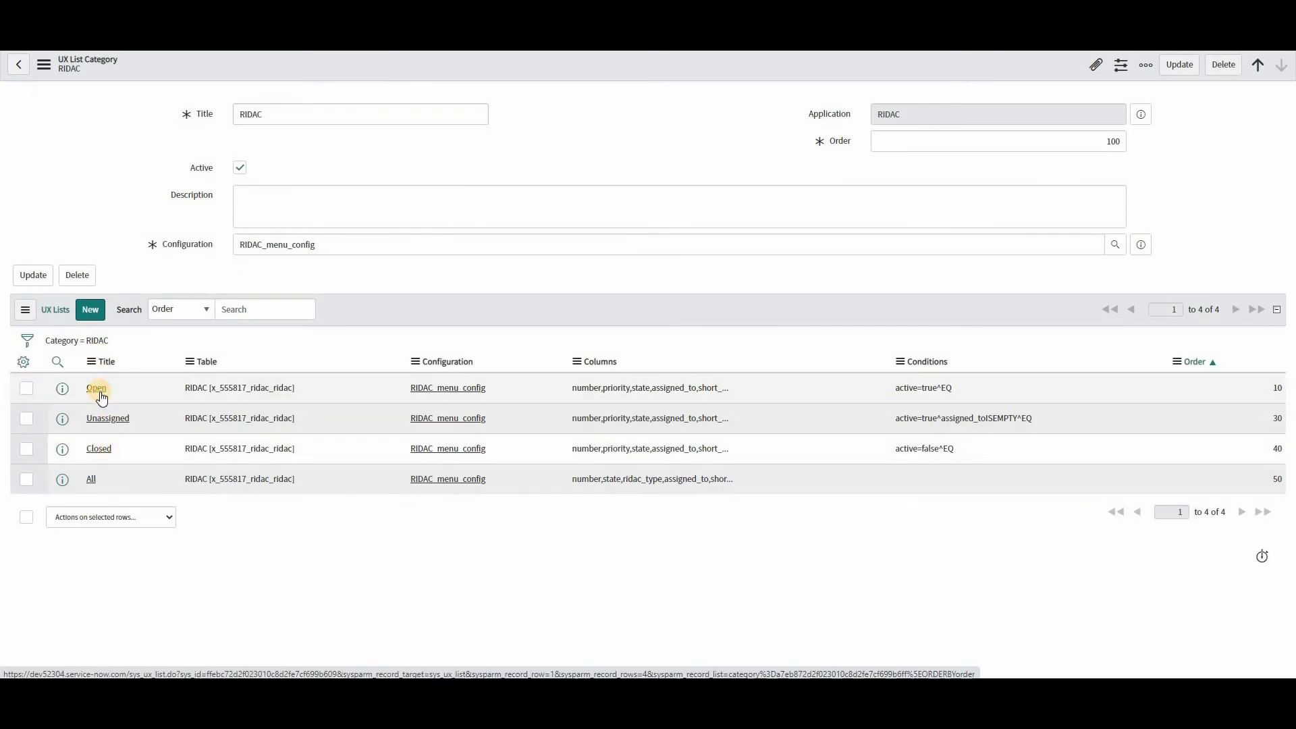
pyautogui.click(100, 396)
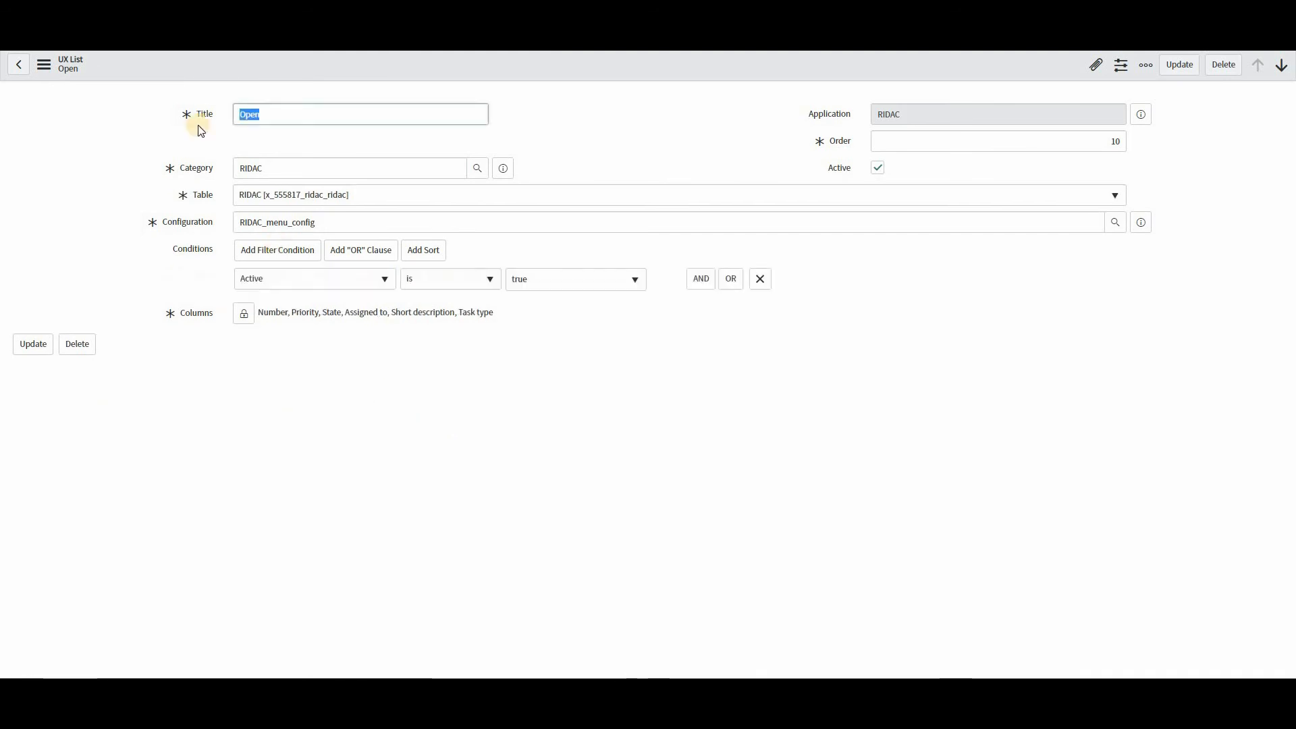
pyautogui.click(18, 68)
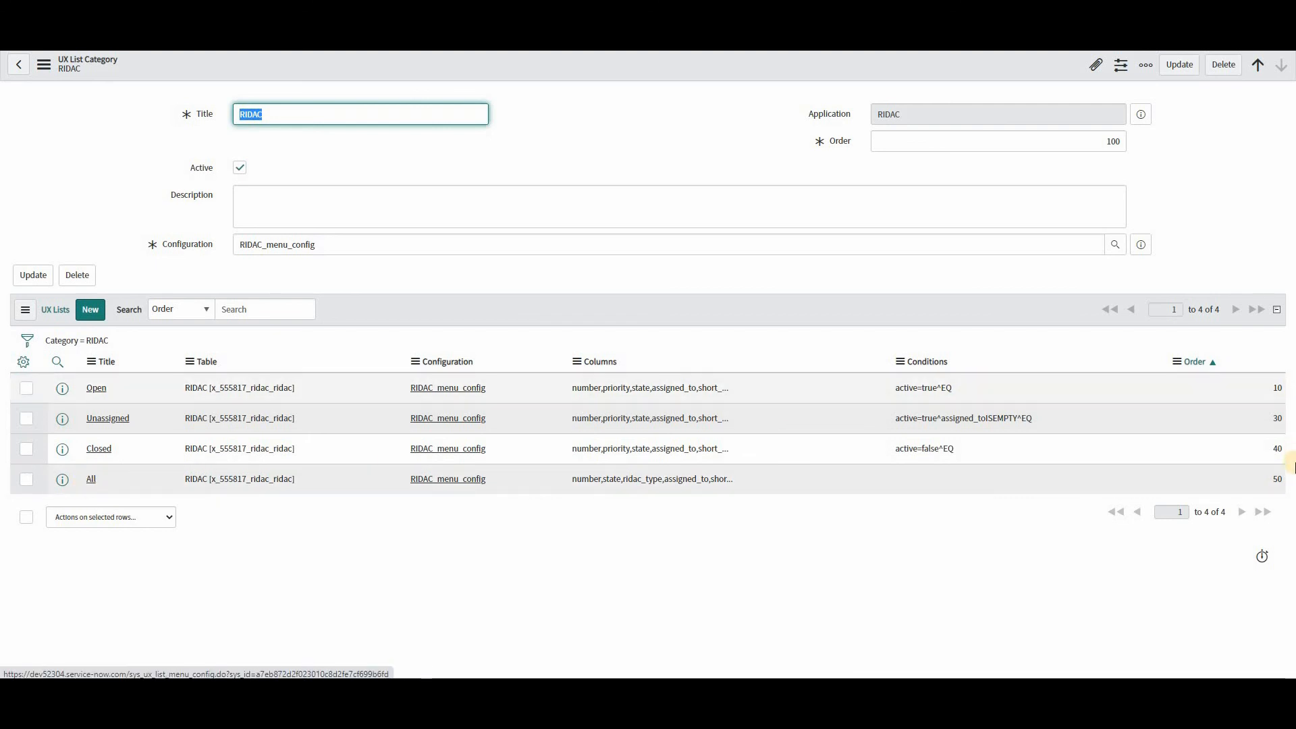
# - Set the All list's order to 5 in the RIDAC category's UX Lists and save the value
pyautogui.doubleClick(1283, 482)
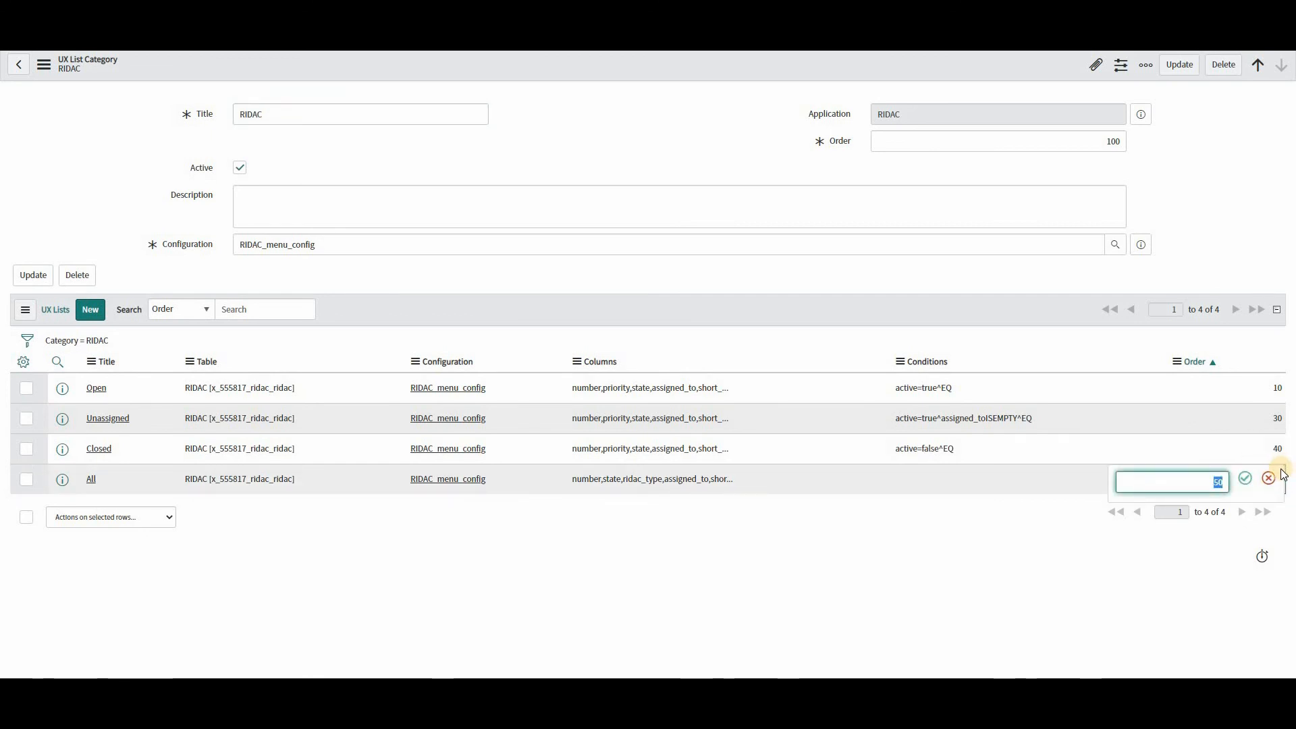
pyautogui.write('5')
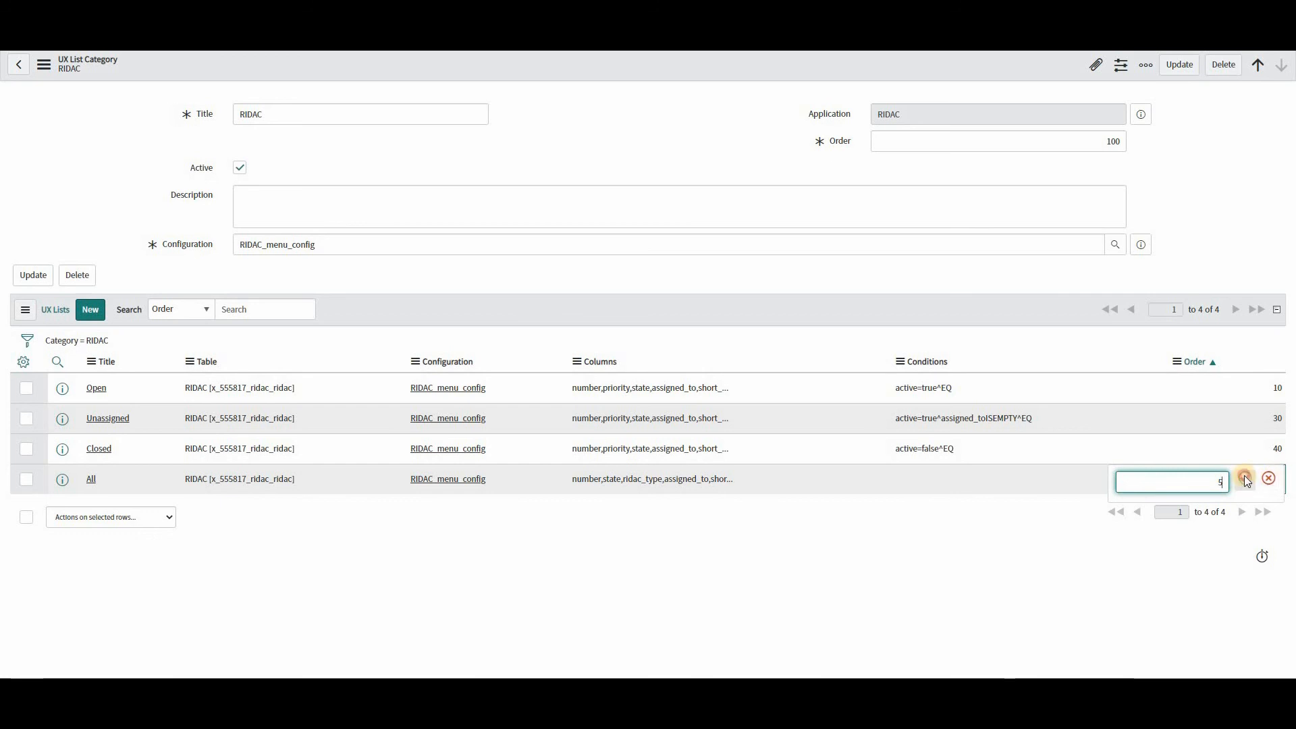
pyautogui.click(1245, 479)
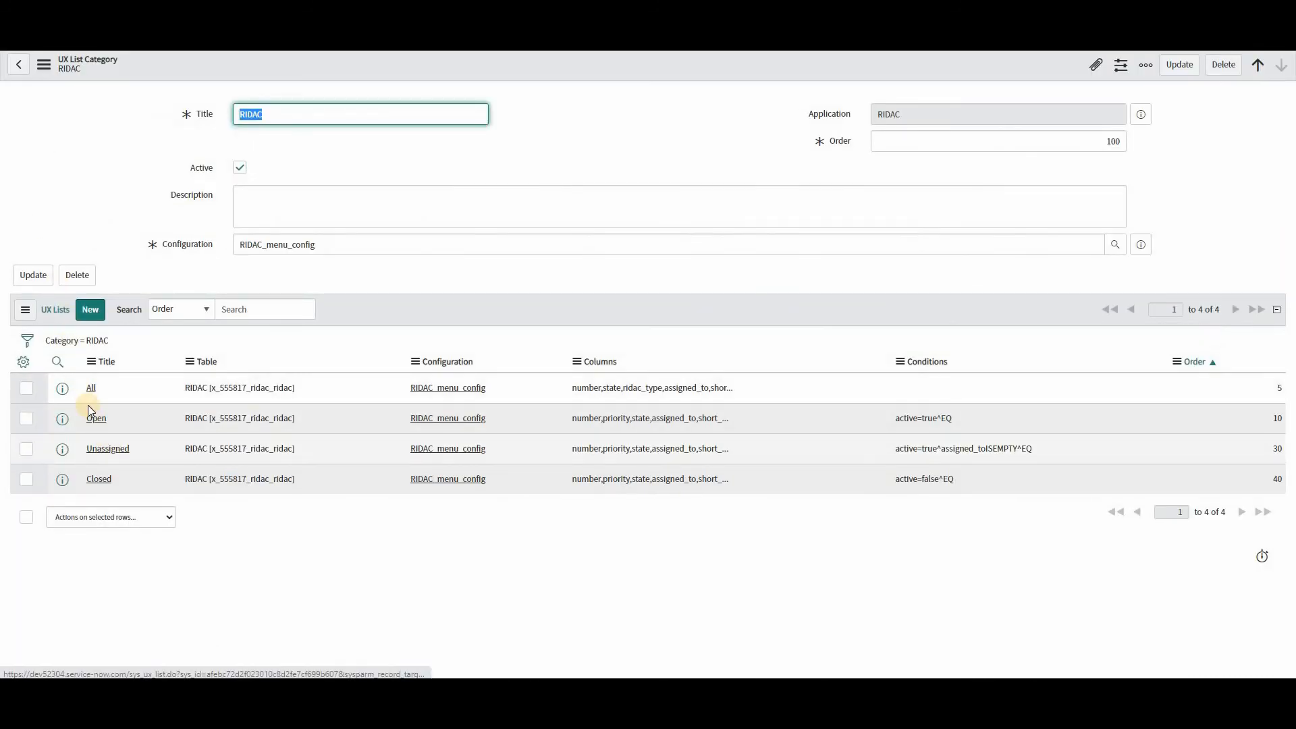
# - Deactivate the Unassigned list, save its record, and check the RIDAC lists in the workspace
pyautogui.click(103, 451)
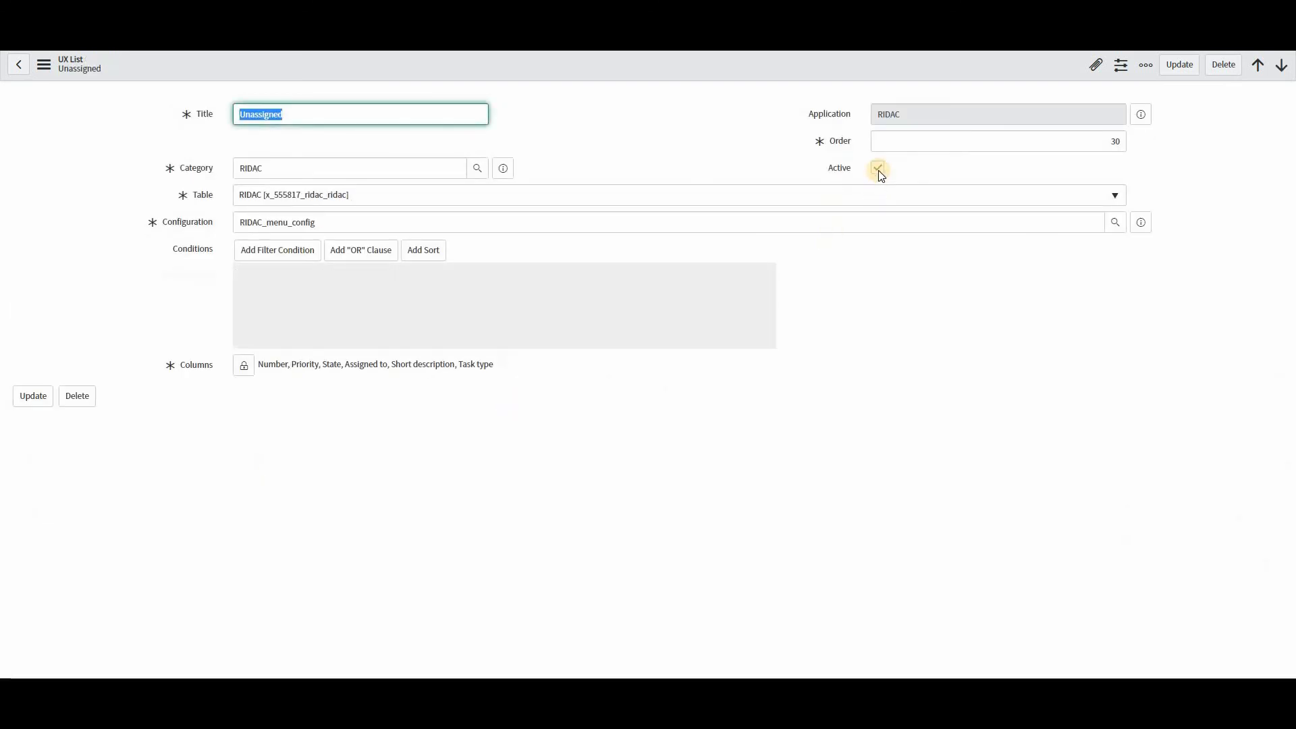
pyautogui.click(877, 167)
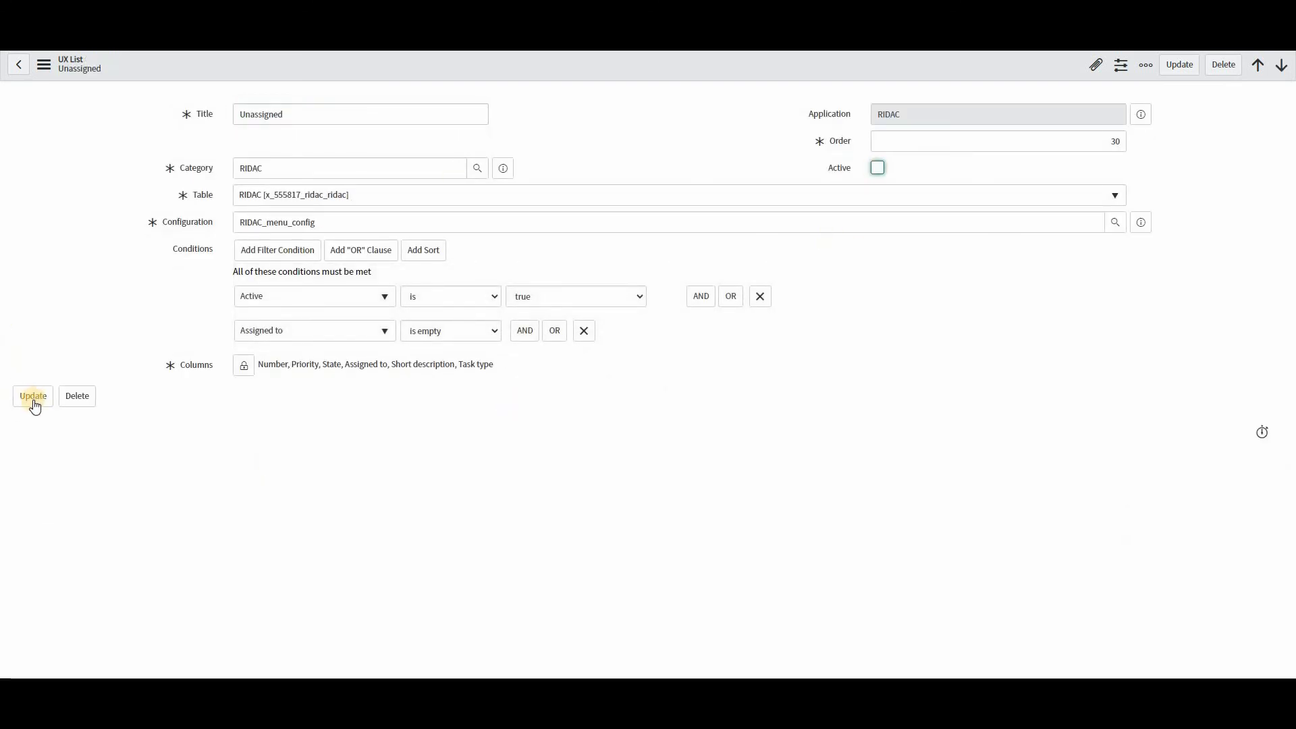
pyautogui.click(33, 400)
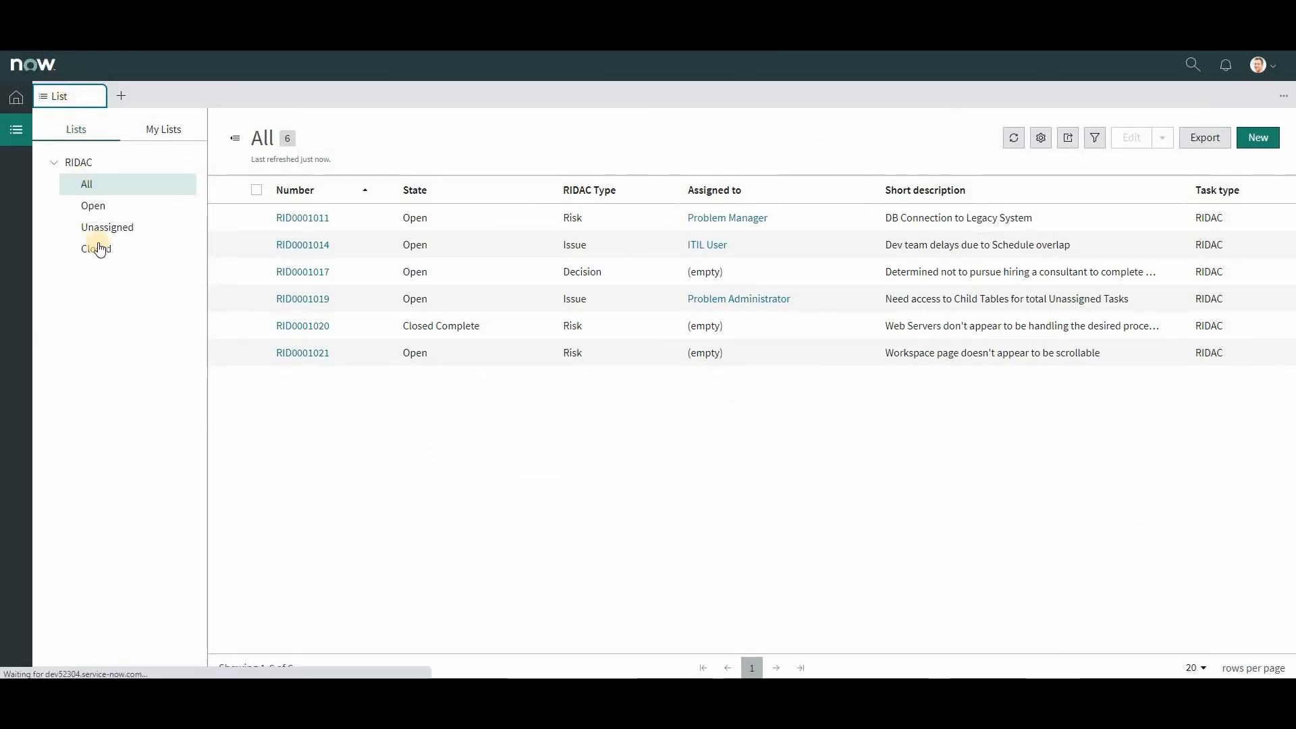
pyautogui.click(108, 236)
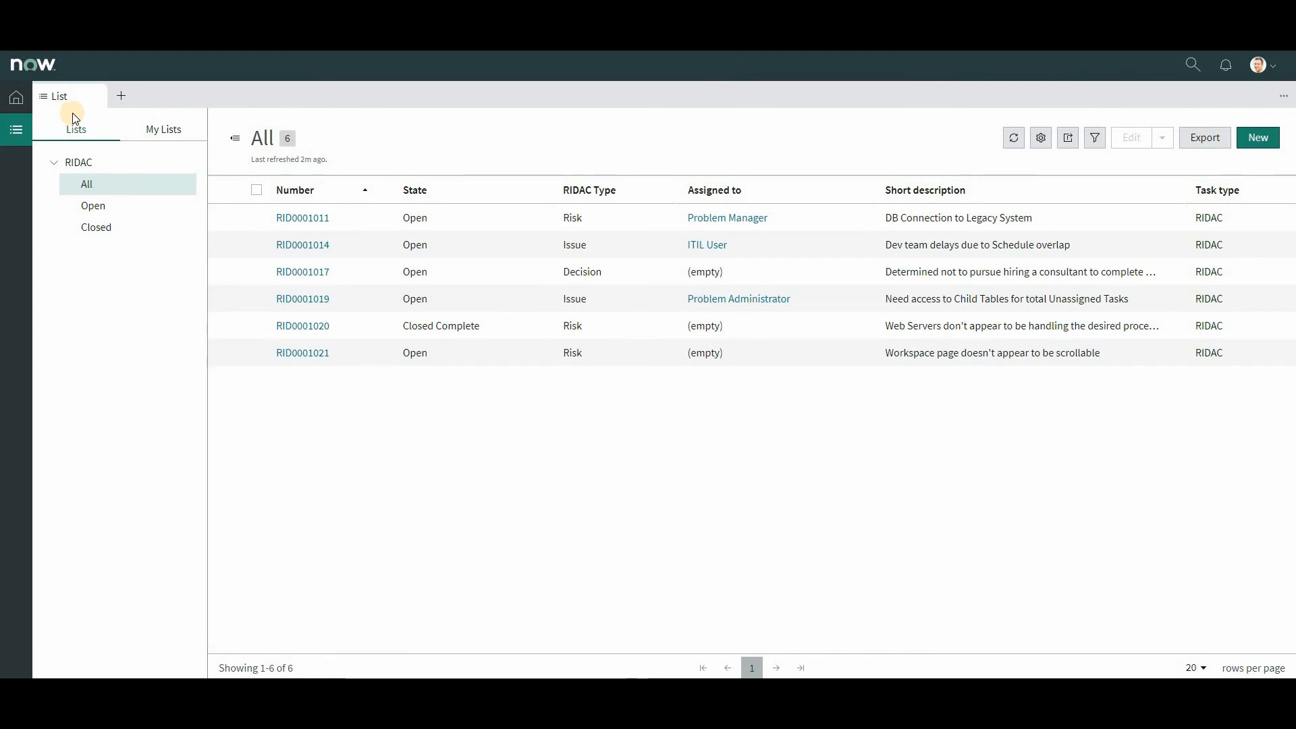
pyautogui.click(71, 132)
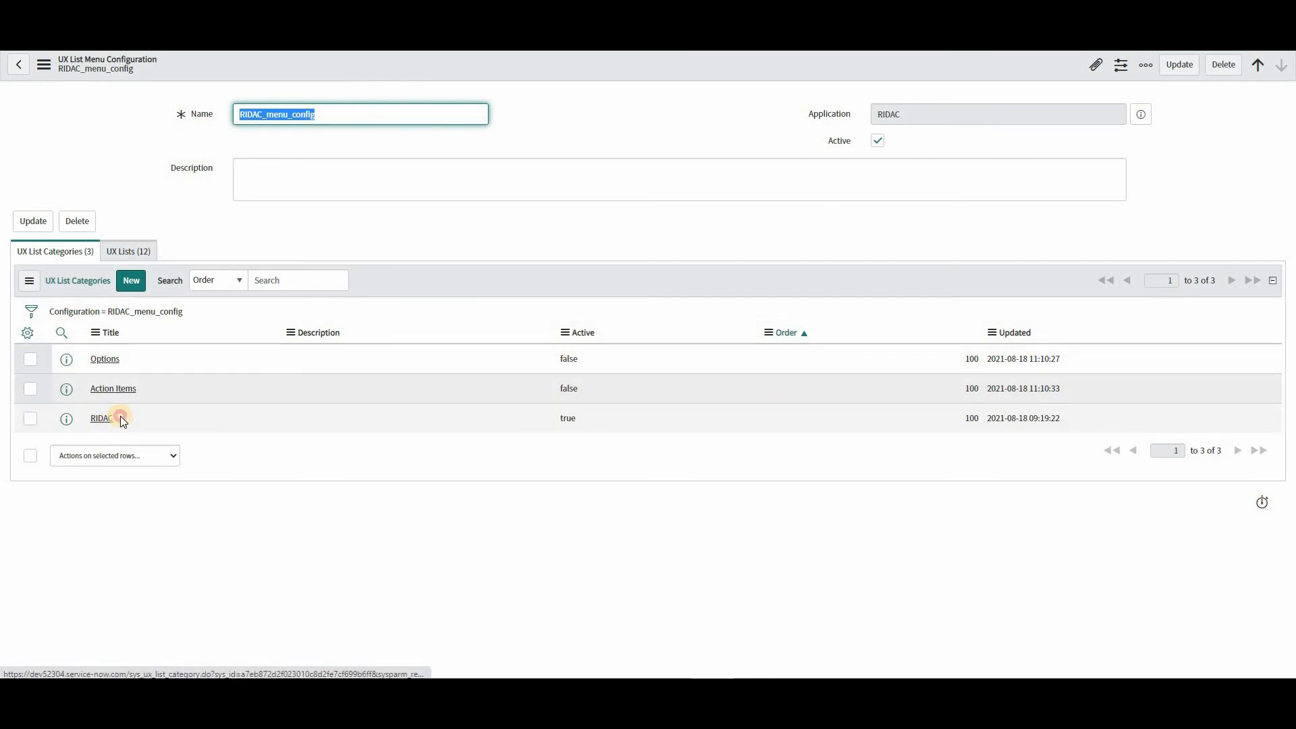
# - Rename the RIDAC category to RIDACs in the RIDAC_menu_config categories and refresh the workspace
pyautogui.click(124, 418)
pyautogui.doubleClick(123, 419)
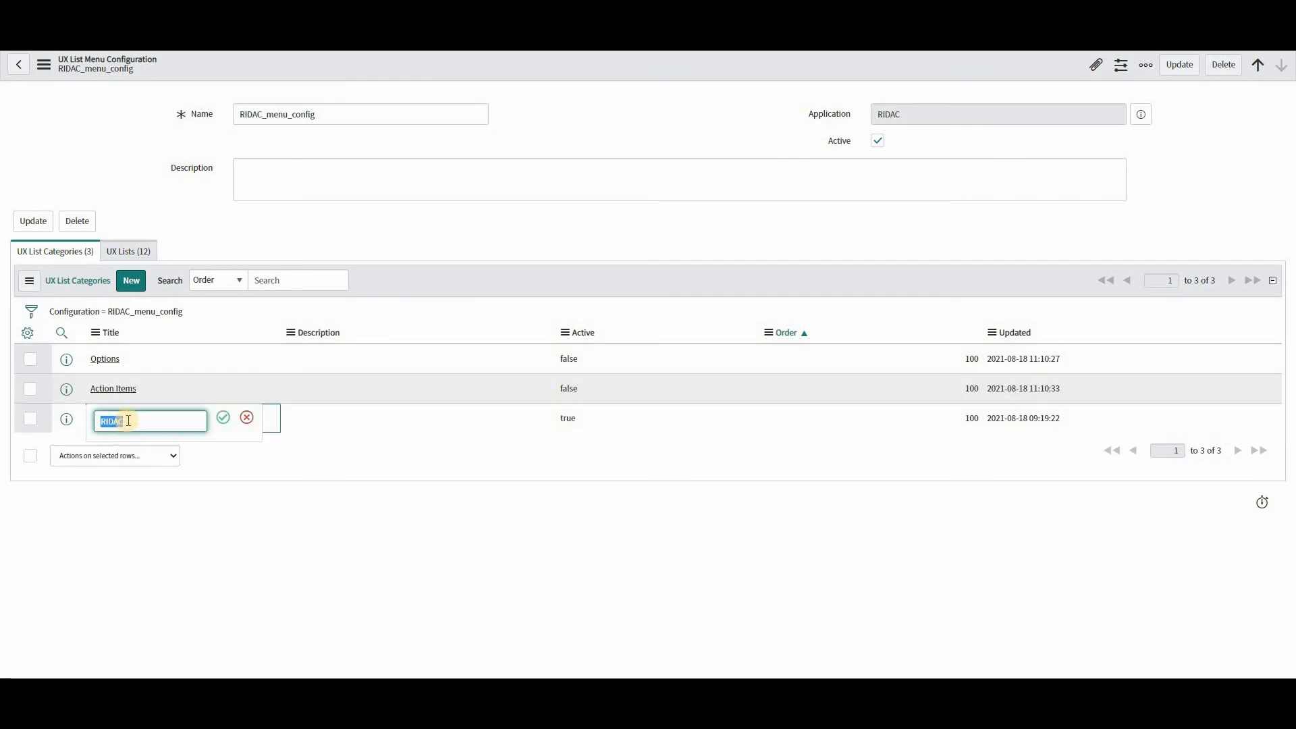
pyautogui.click(167, 429)
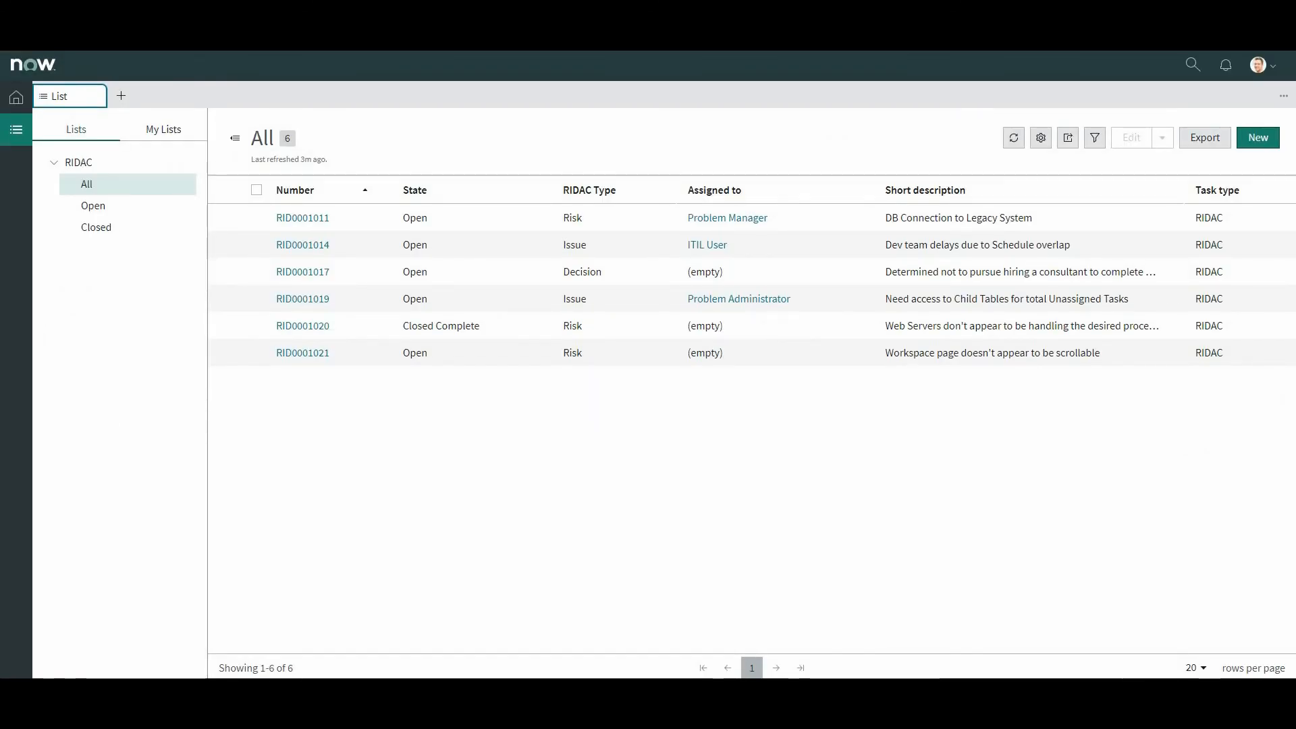
pyautogui.press('F5')
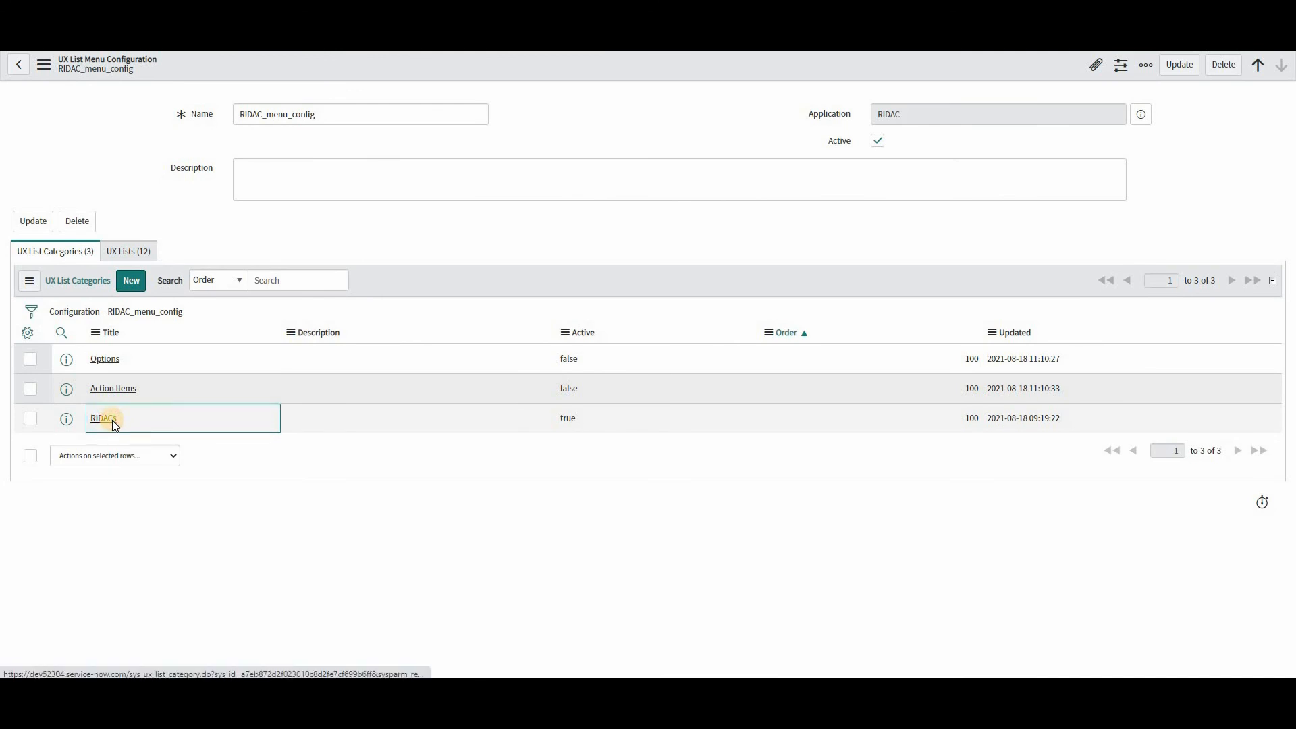
# - Rename the All list in the RIDACs category to "All records", save its record, and refresh the workspace
pyautogui.click(112, 419)
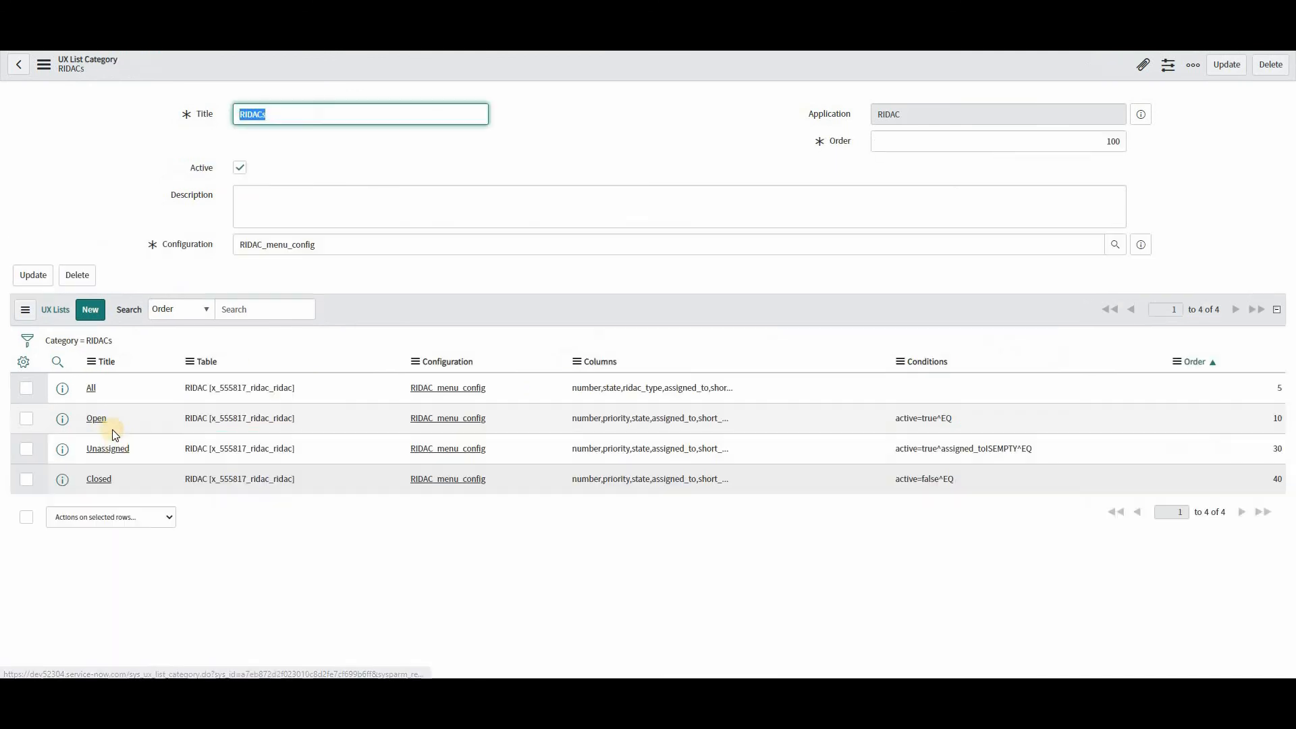
pyautogui.doubleClick(104, 388)
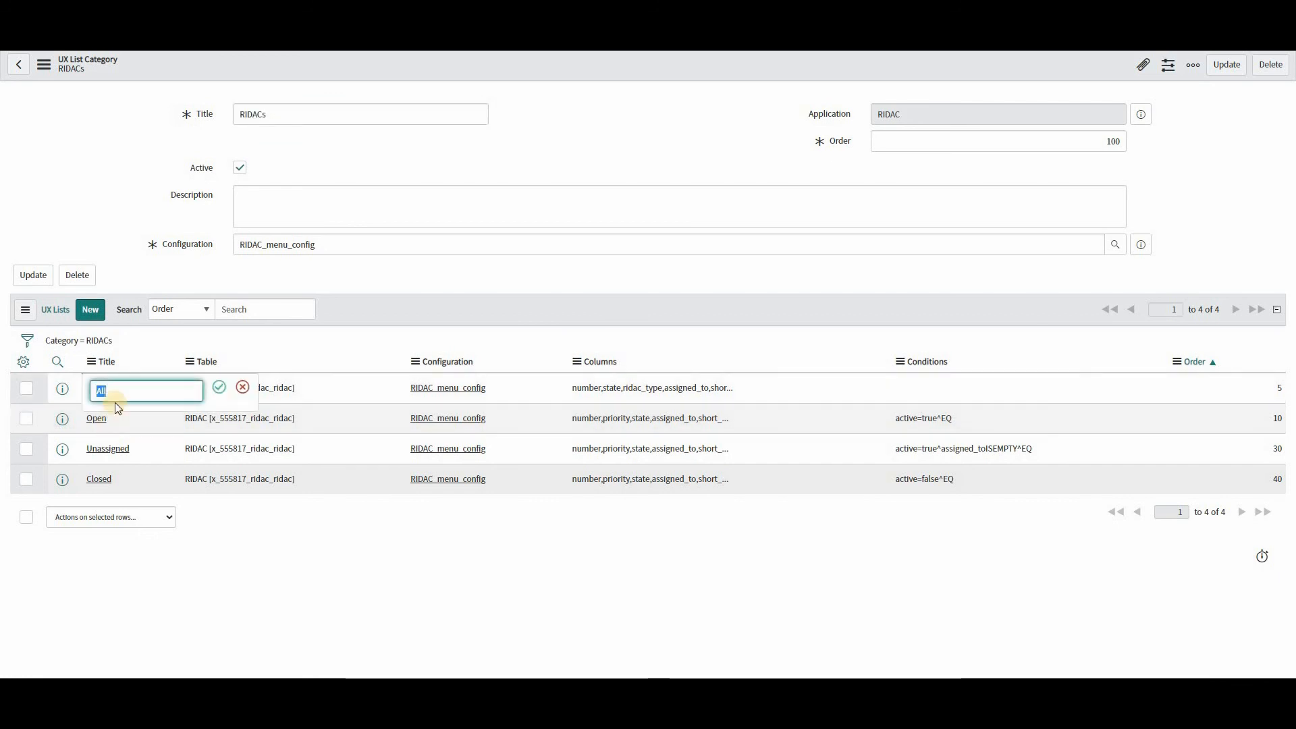
pyautogui.click(135, 405)
pyautogui.write('records')
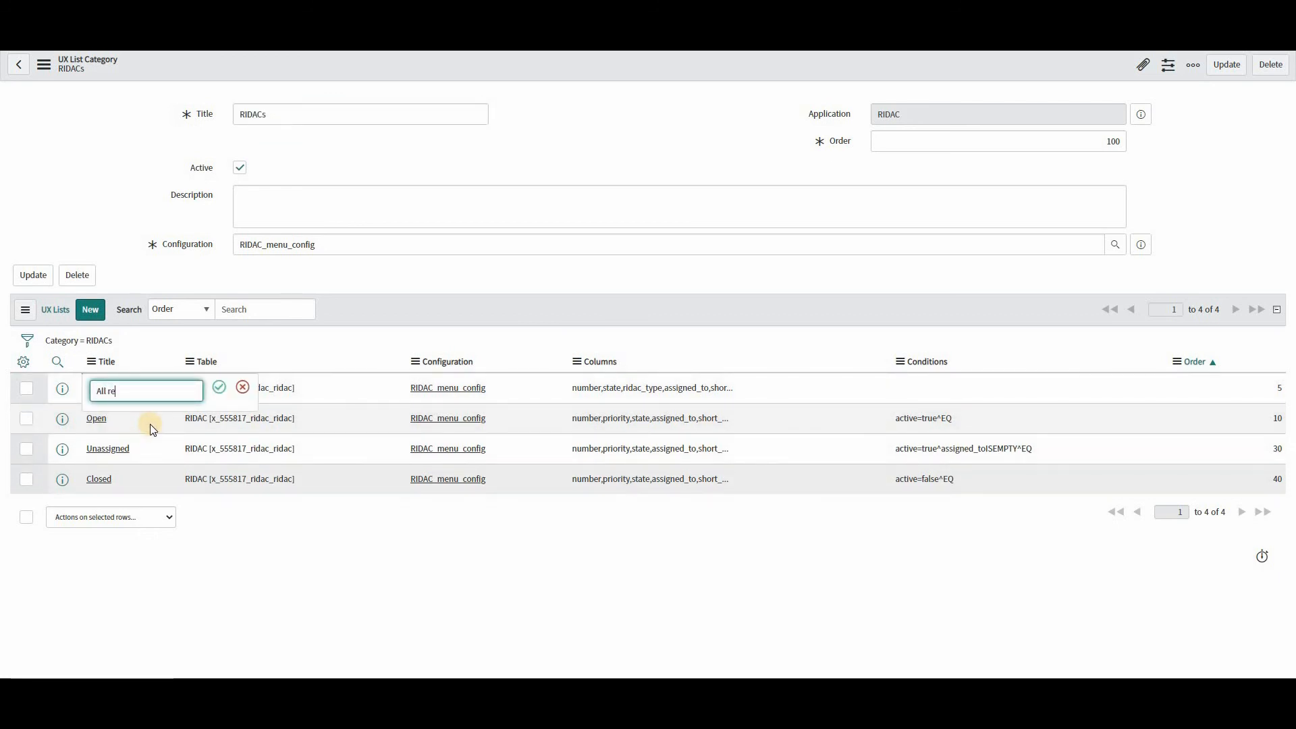
pyautogui.click(219, 386)
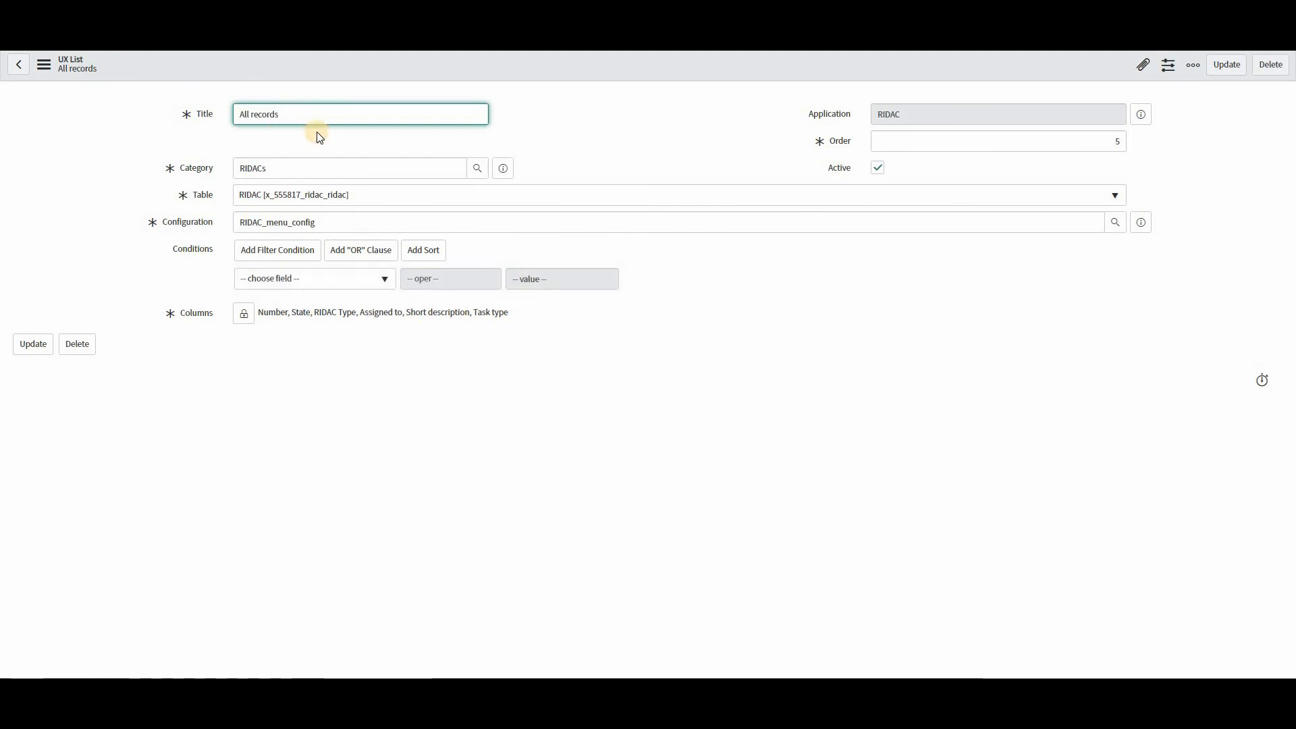
pyautogui.write('s')
pyautogui.click(33, 345)
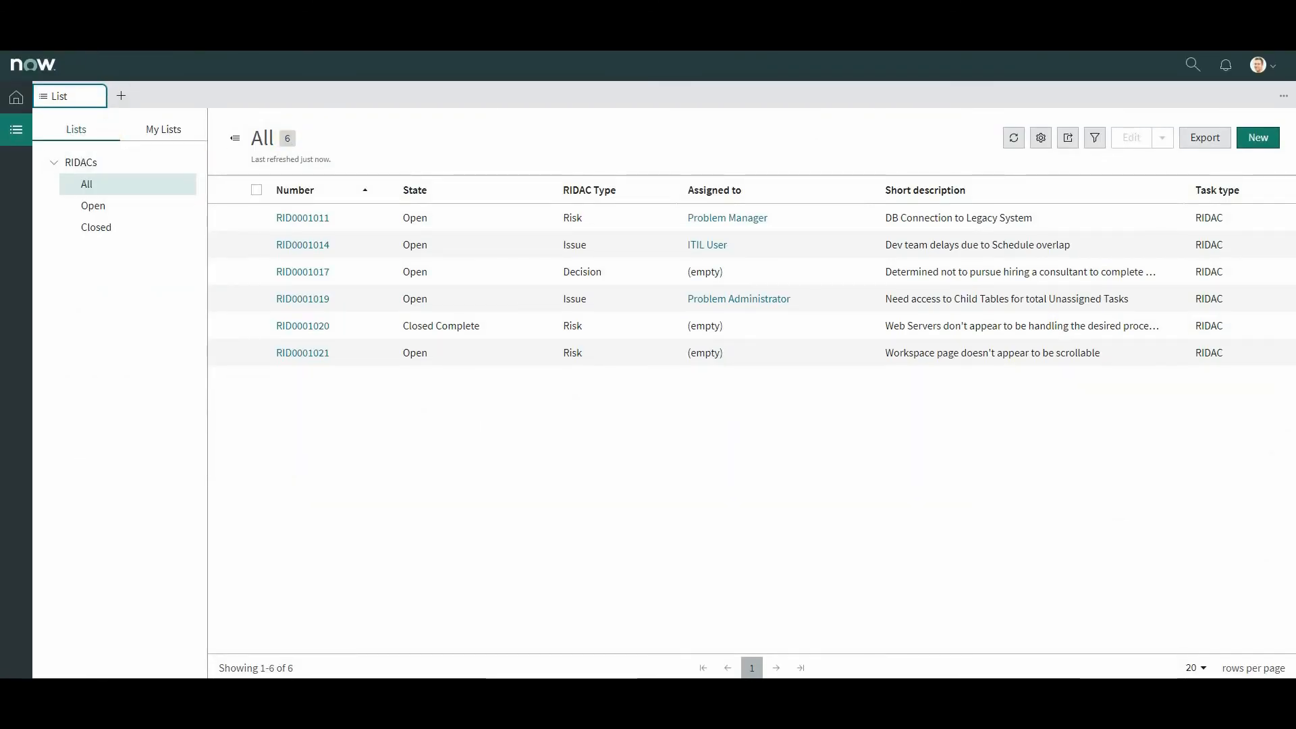
pyautogui.press('F5')
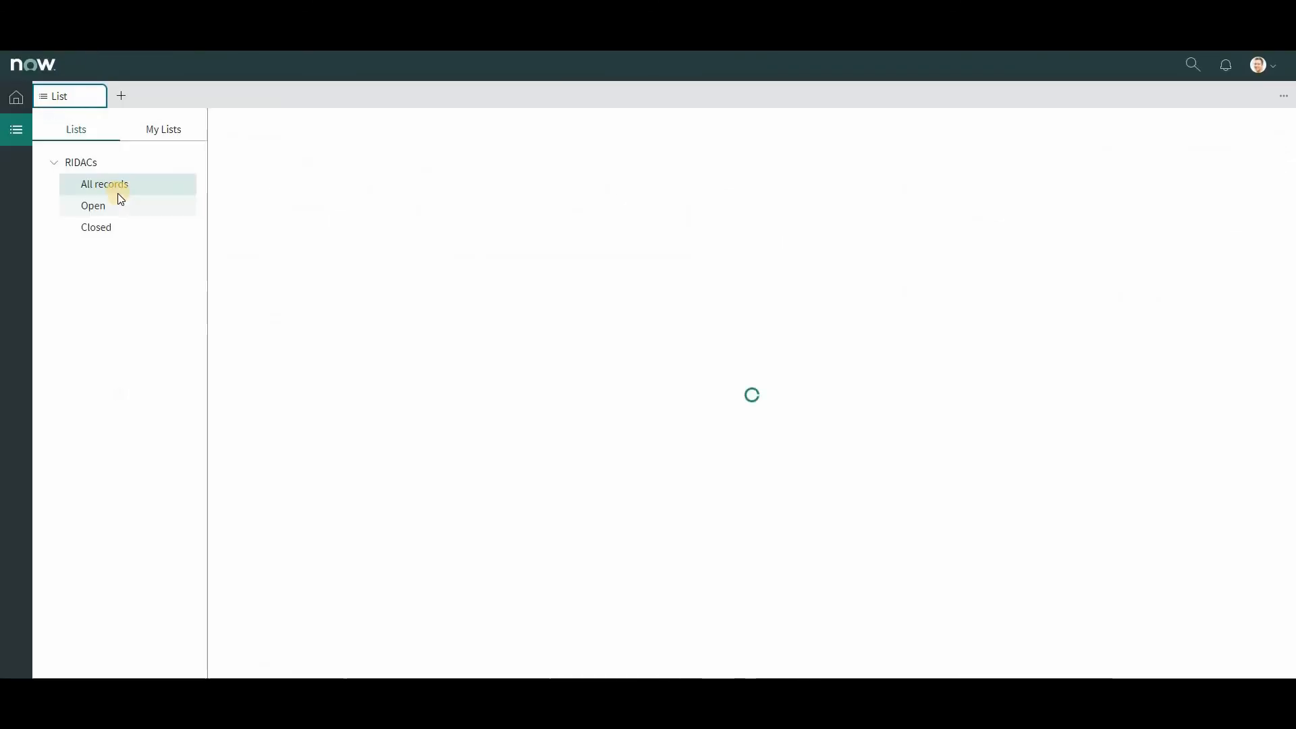